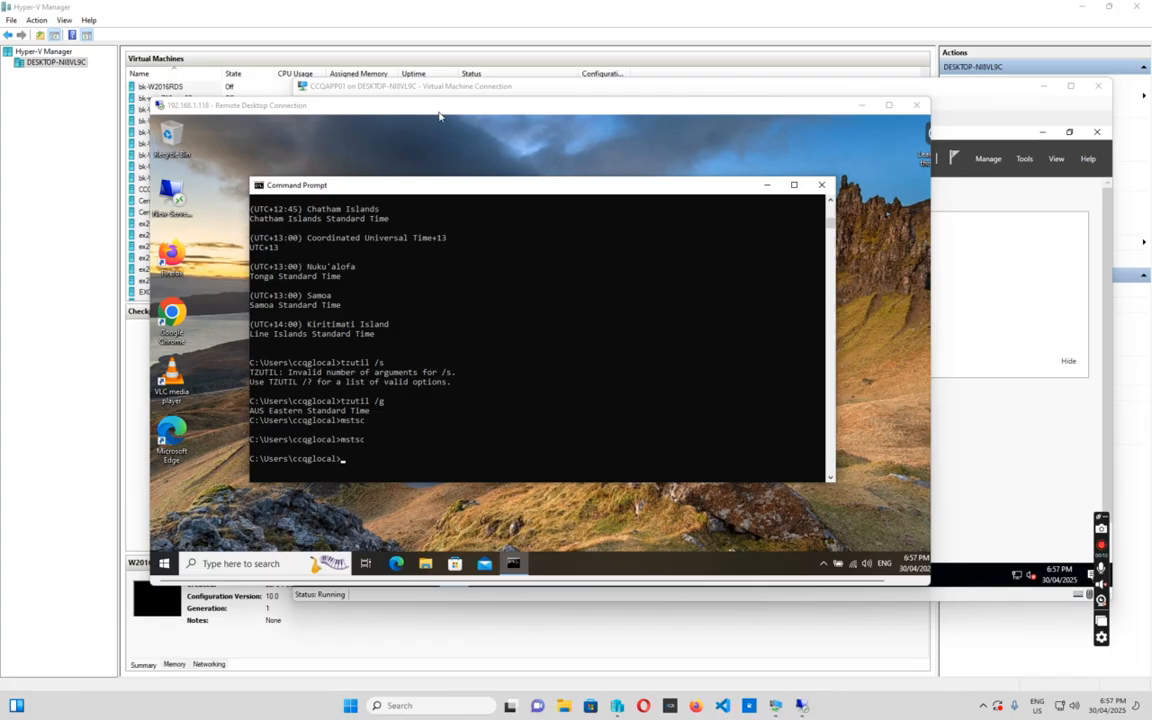
# Move the Remote Desktop window lower and bring the CCQAPP01 console with Server Manager forward
pyautogui.moveTo(440, 115)
pyautogui.mouseDown()
pyautogui.moveTo(465, 148)
pyautogui.moveTo(452, 128)
pyautogui.mouseUp()
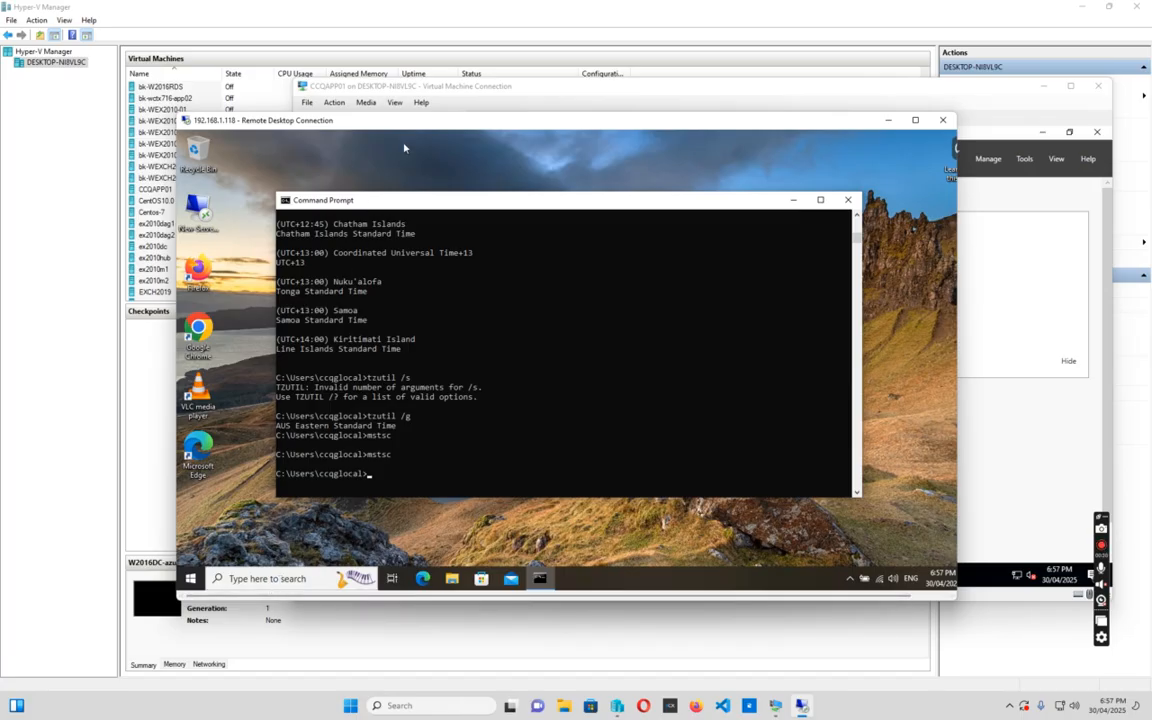
pyautogui.moveTo(418, 128); pyautogui.dragTo(428, 128)
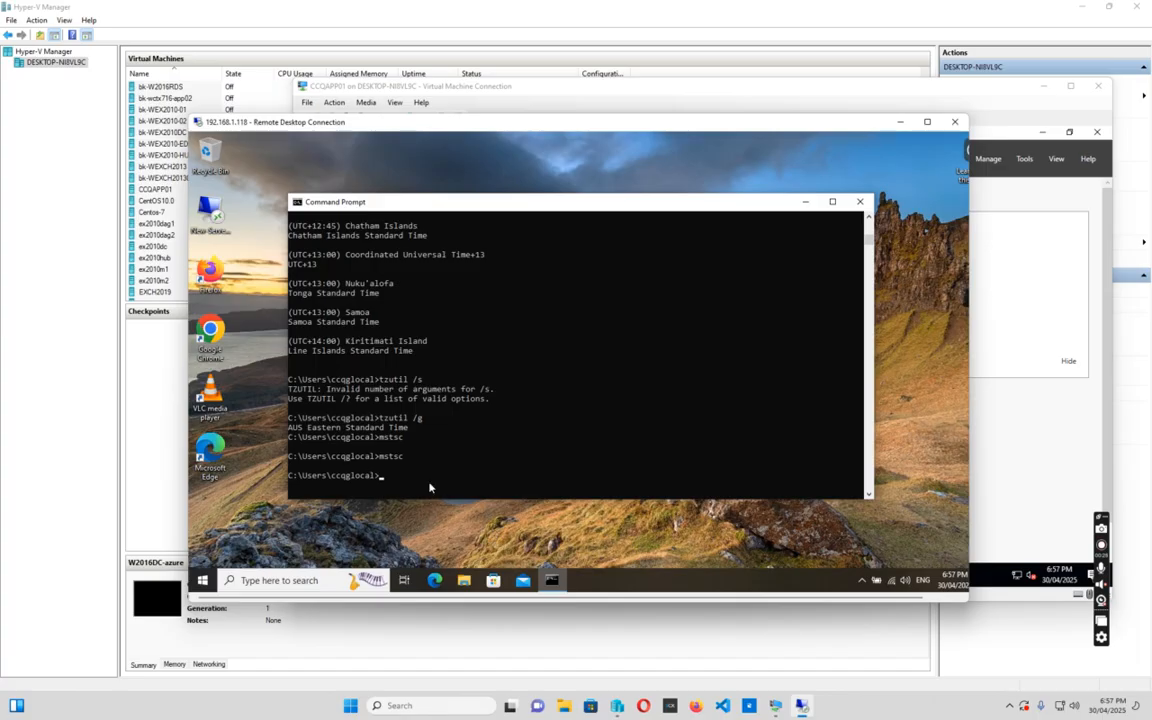
pyautogui.moveTo(430, 130); pyautogui.dragTo(426, 360)
pyautogui.moveTo(556, 84); pyautogui.dragTo(602, 212)
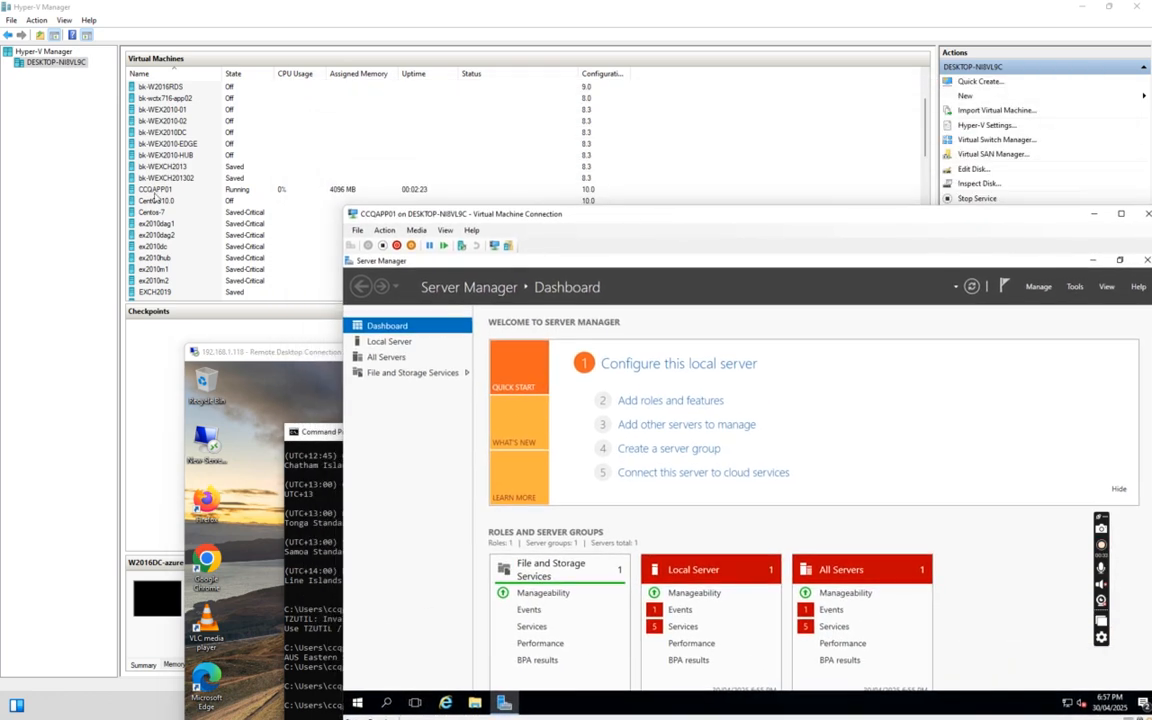
# Check the CCQAPP01 and W2016DC-azure details, confirming W2016DC-azure runs with 4096 MB
pyautogui.click(157, 190)
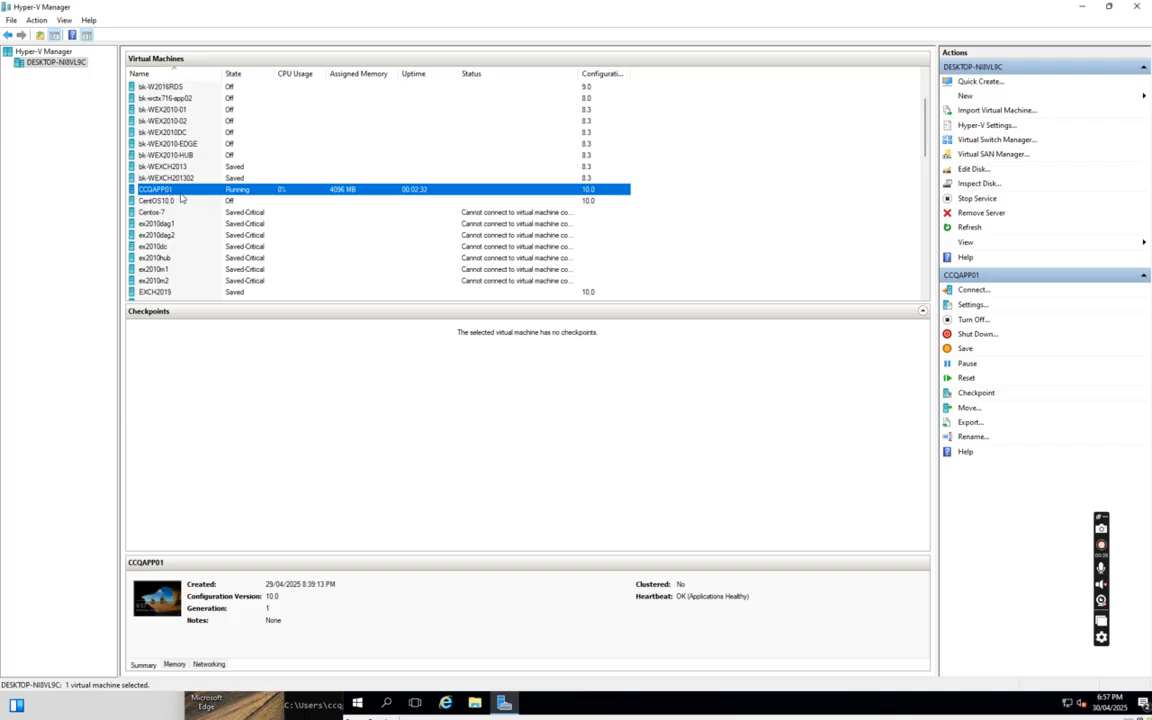
pyautogui.scroll(-10, 181, 198)
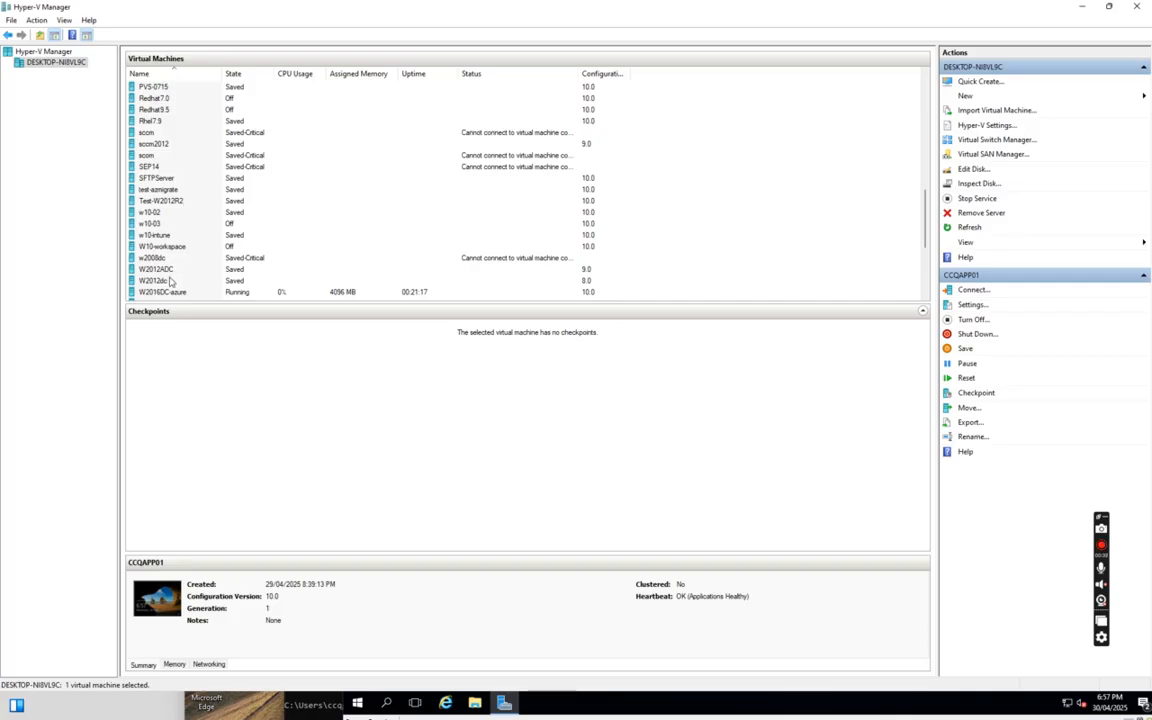
pyautogui.click(160, 292)
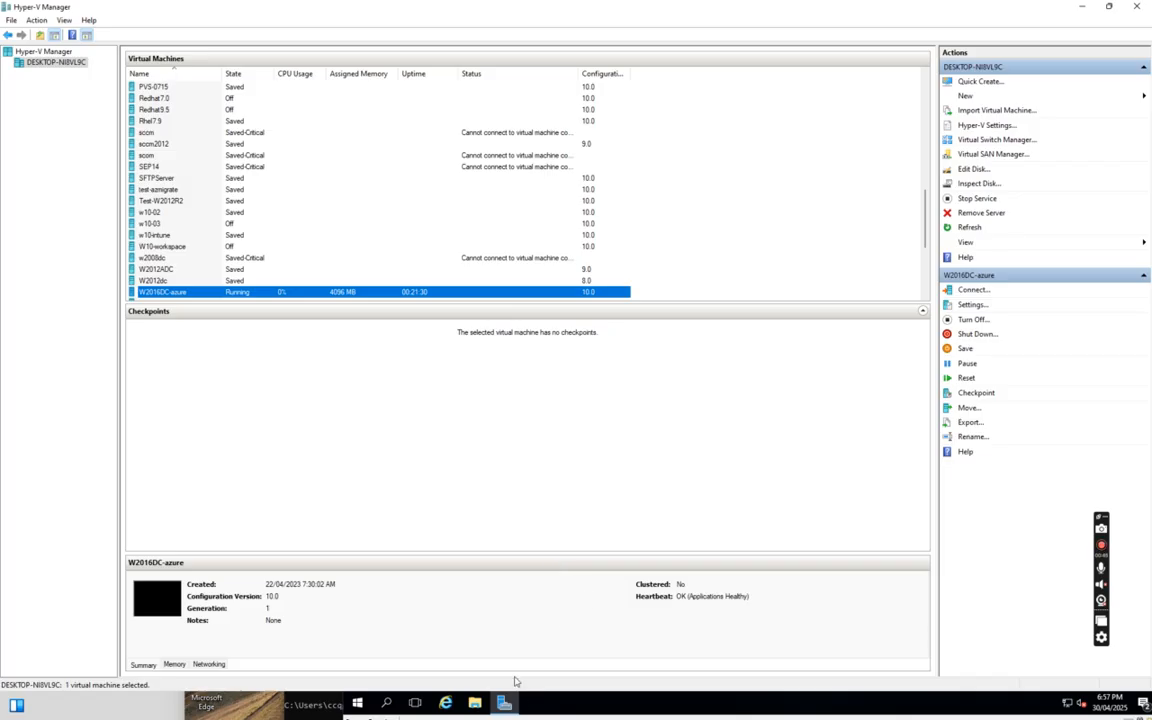
# Move the CCQAPP01 console to the top of the screen and bring the remote Command Prompt forward
pyautogui.click(664, 717)
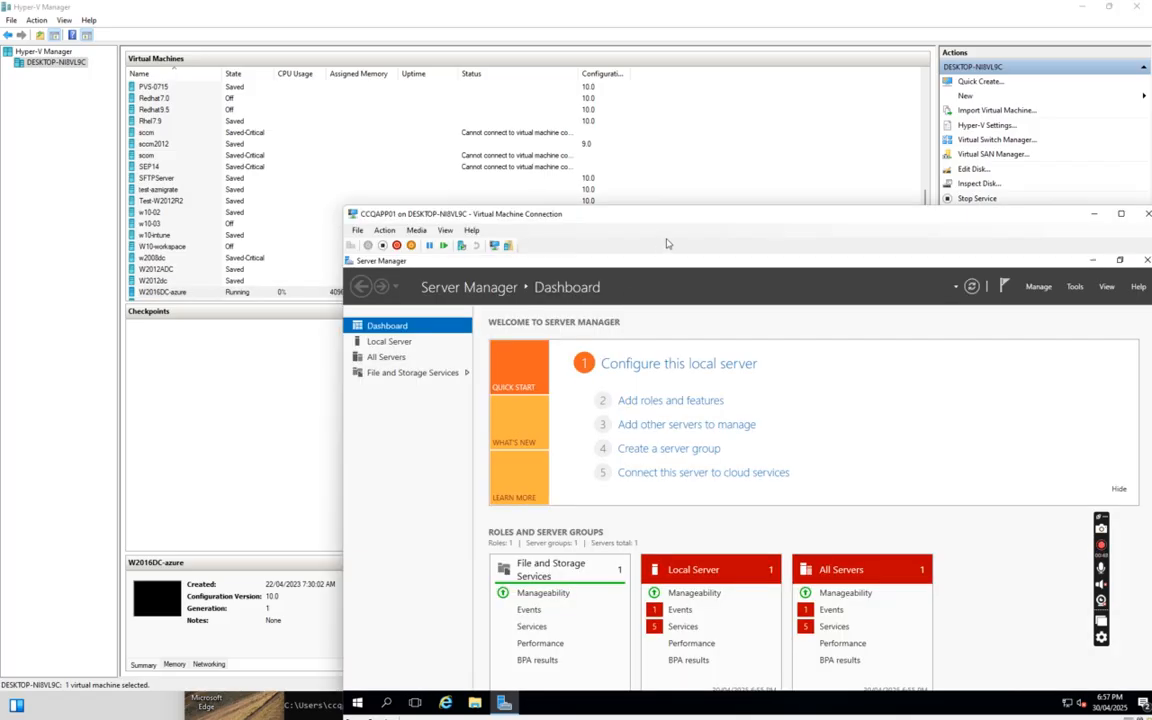
pyautogui.moveTo(693, 221); pyautogui.dragTo(465, 32)
pyautogui.click(437, 713)
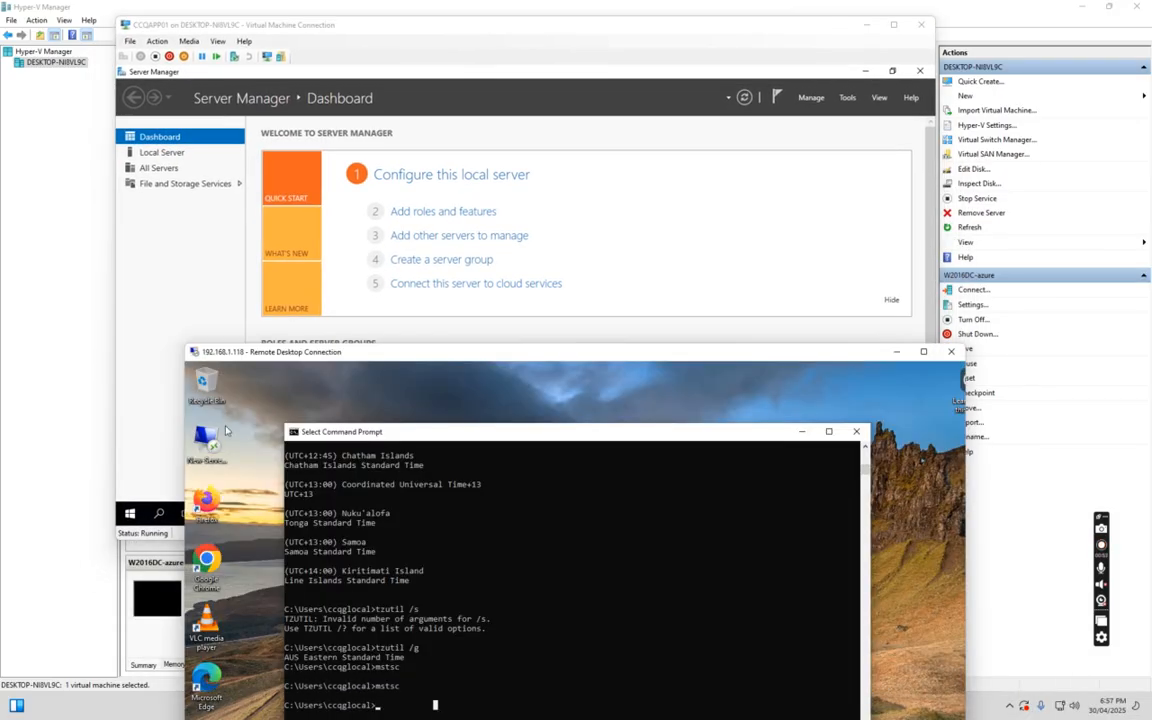
# List the computer name and current user with hostname and whoami
pyautogui.moveTo(420, 352); pyautogui.dragTo(405, 119)
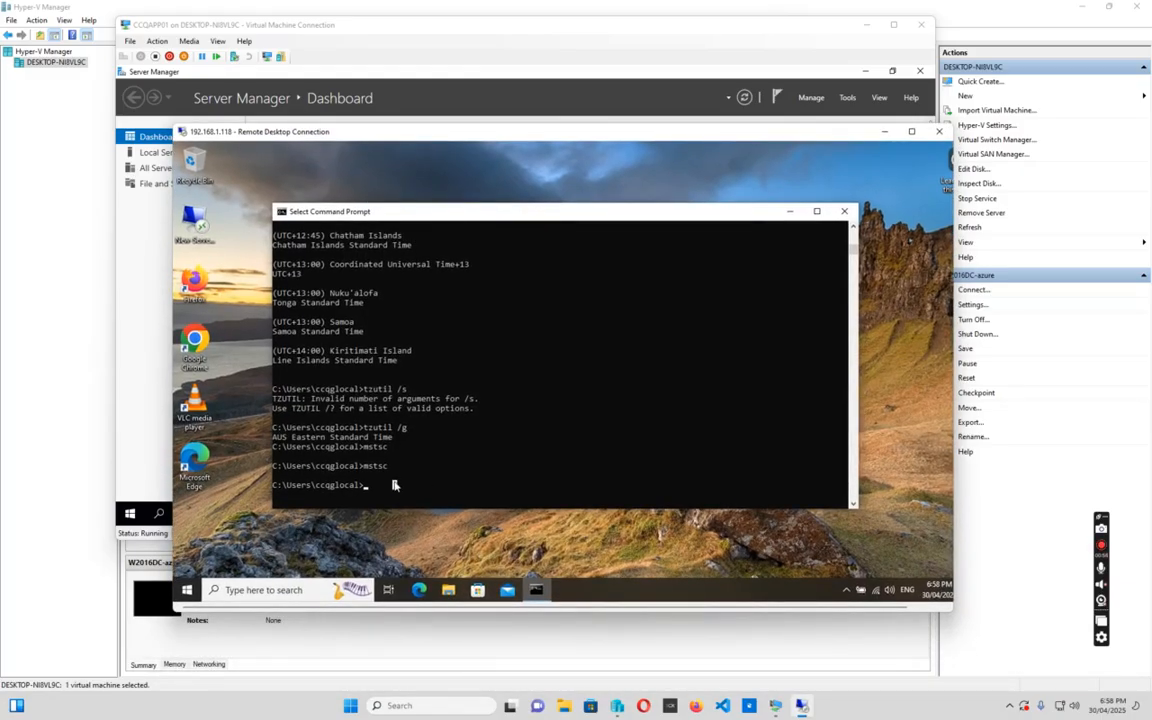
pyautogui.write('hostname')
pyautogui.press('Return')
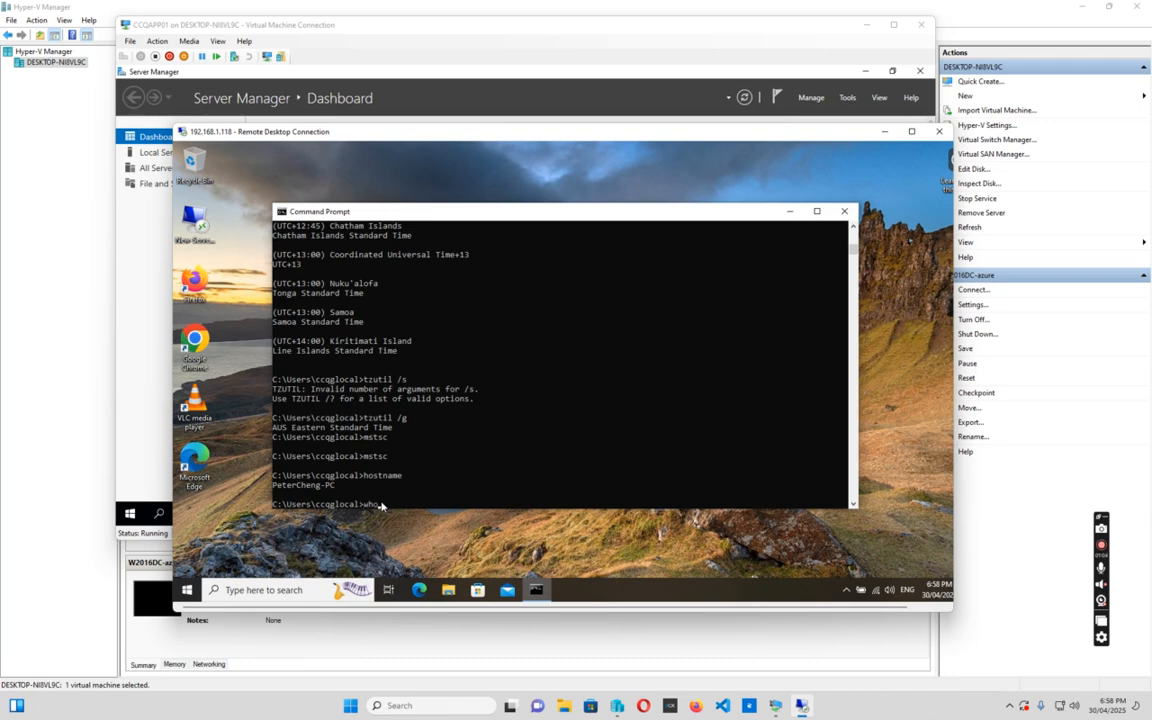
pyautogui.press('Return')
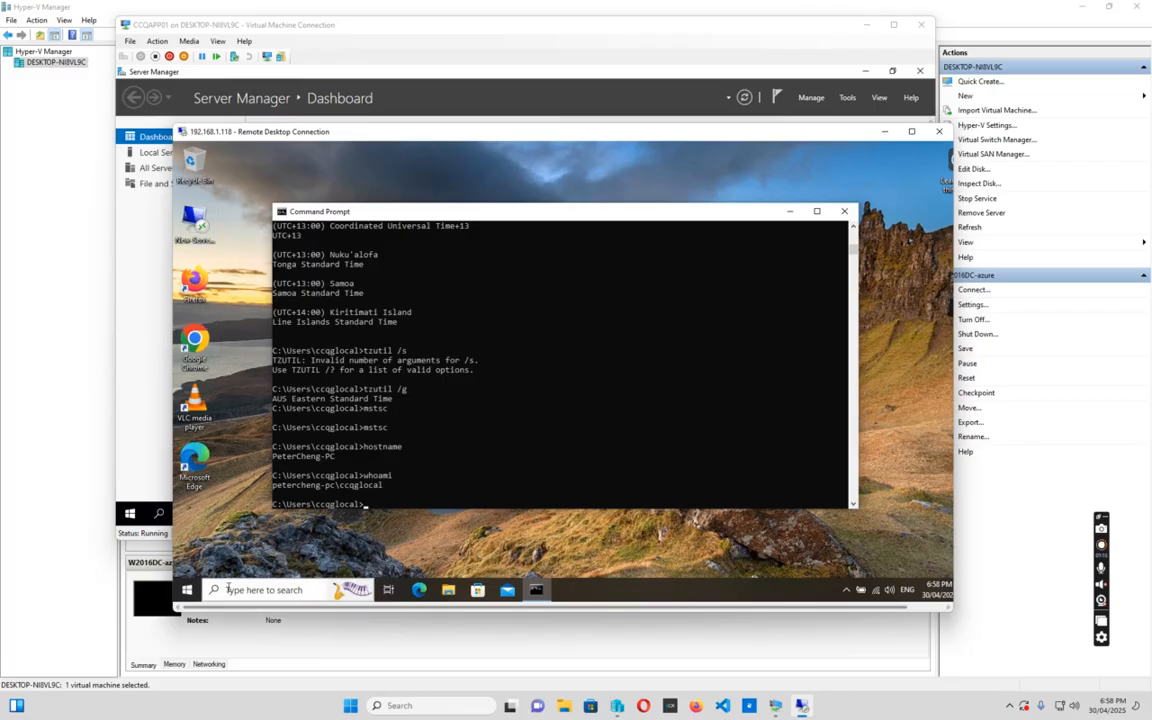
# Confirm Windows 10 version 22H2 via winver, then launch the desktop RDP shortcut to ccqapp01
pyautogui.click(259, 590)
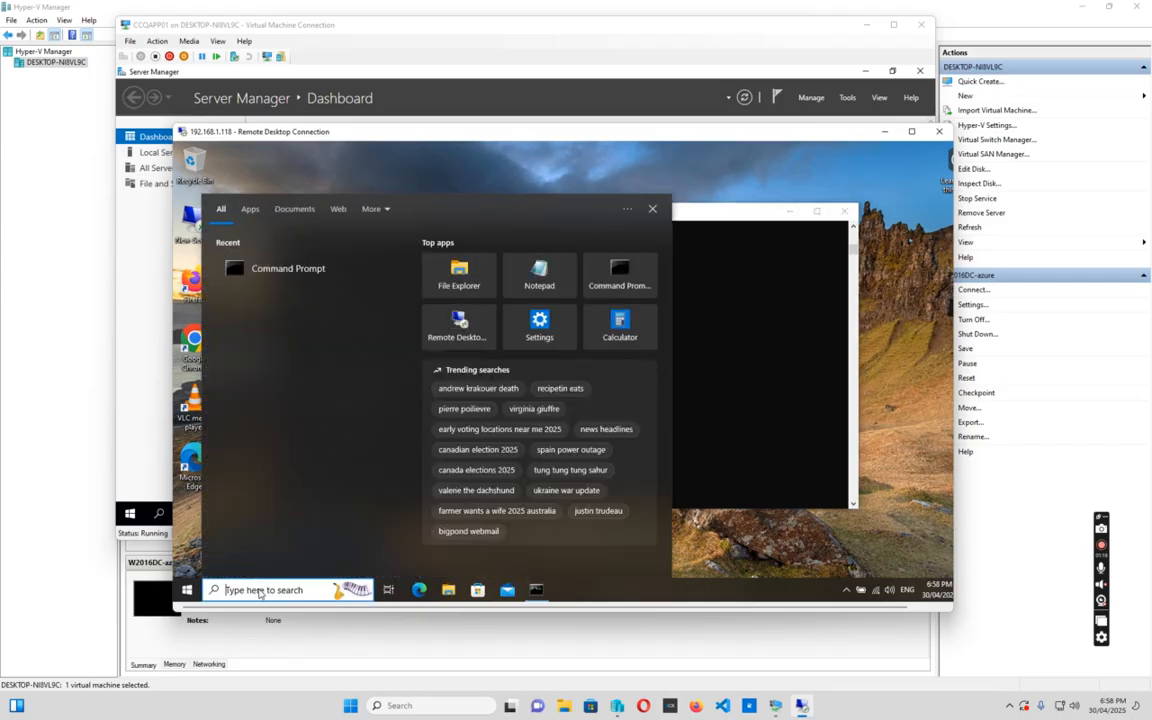
pyautogui.write('winver')
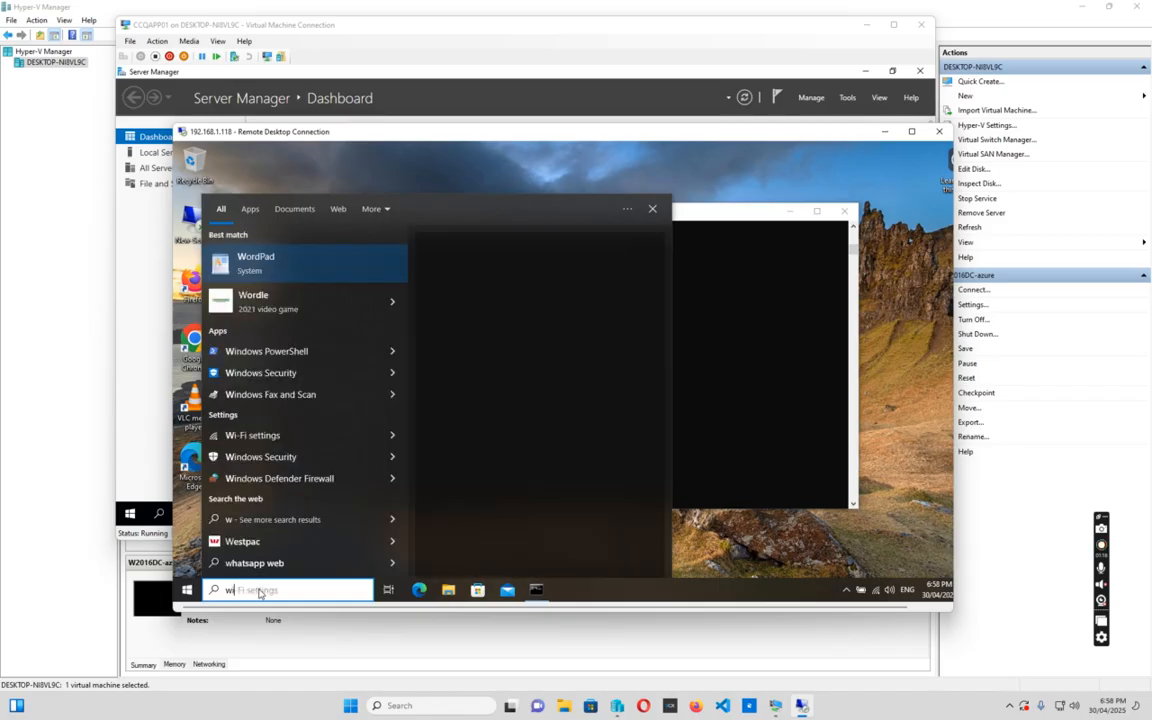
pyautogui.press('Return')
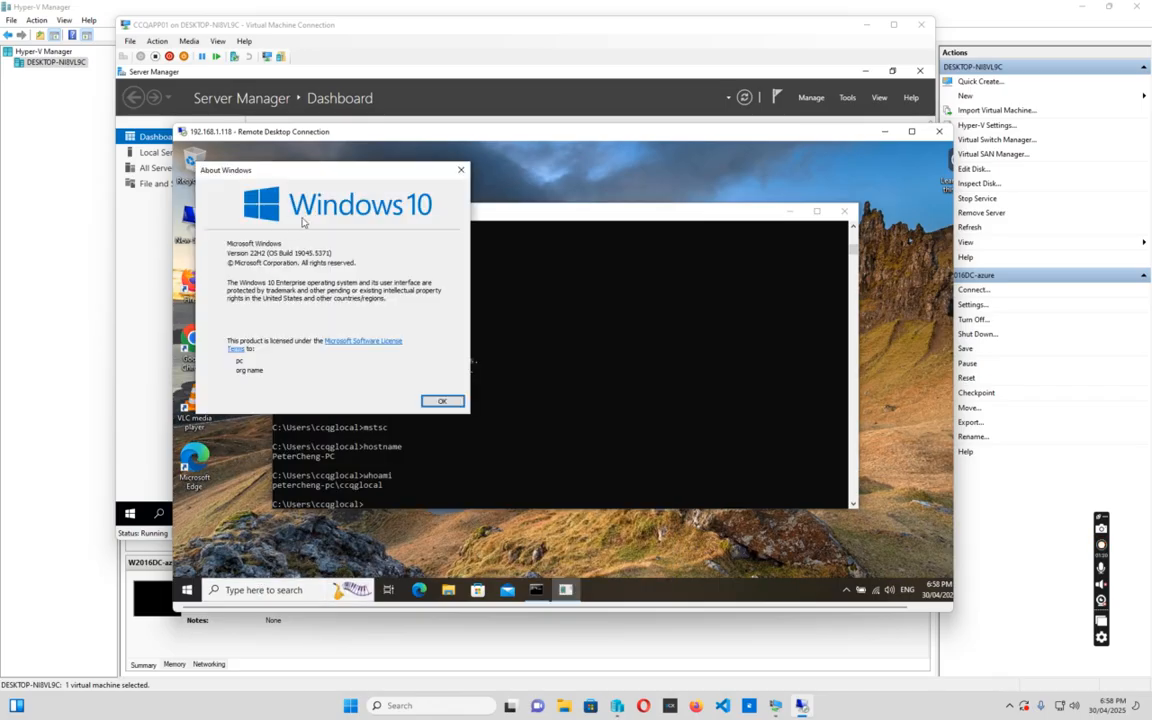
pyautogui.click(442, 400)
pyautogui.doubleClick(201, 222)
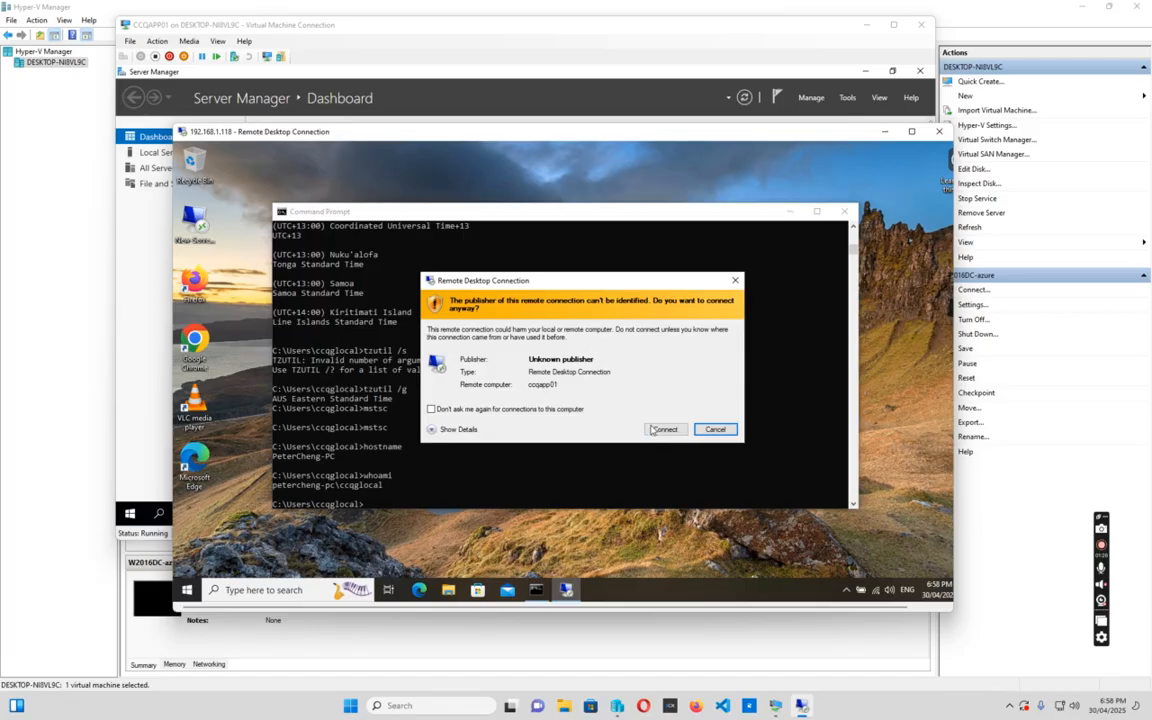
# Connect to ccqapp01 with a different domain account, accepting the certificate warning
pyautogui.click(662, 427)
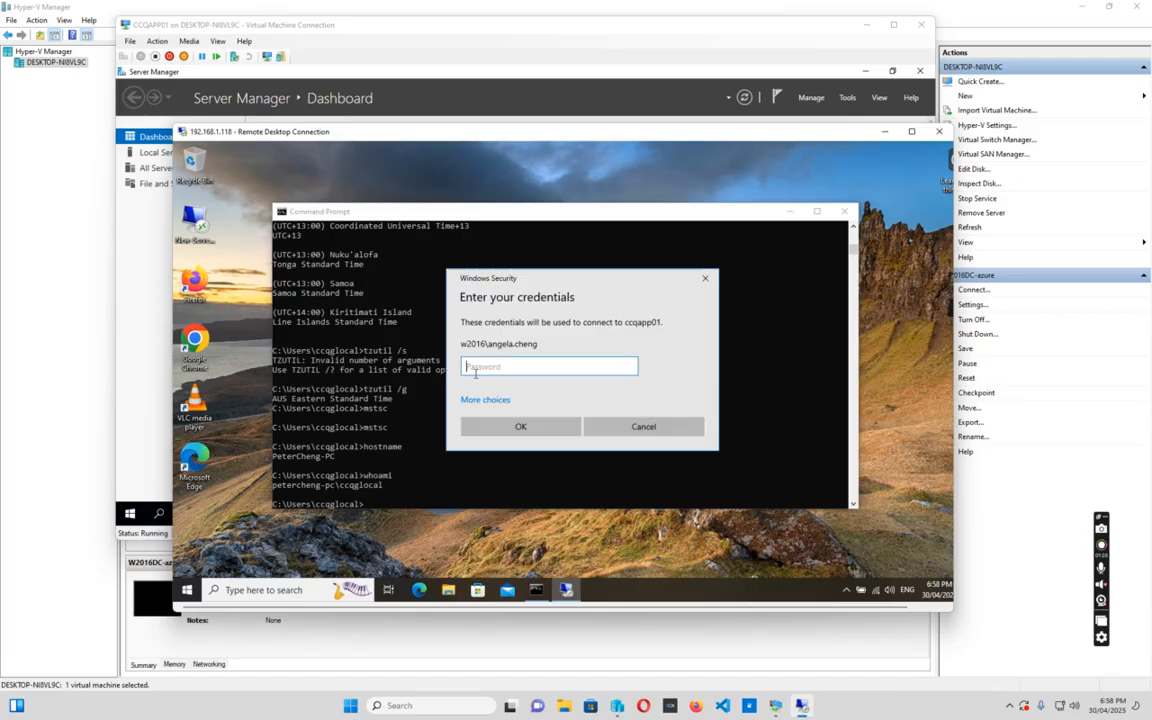
pyautogui.click(490, 399)
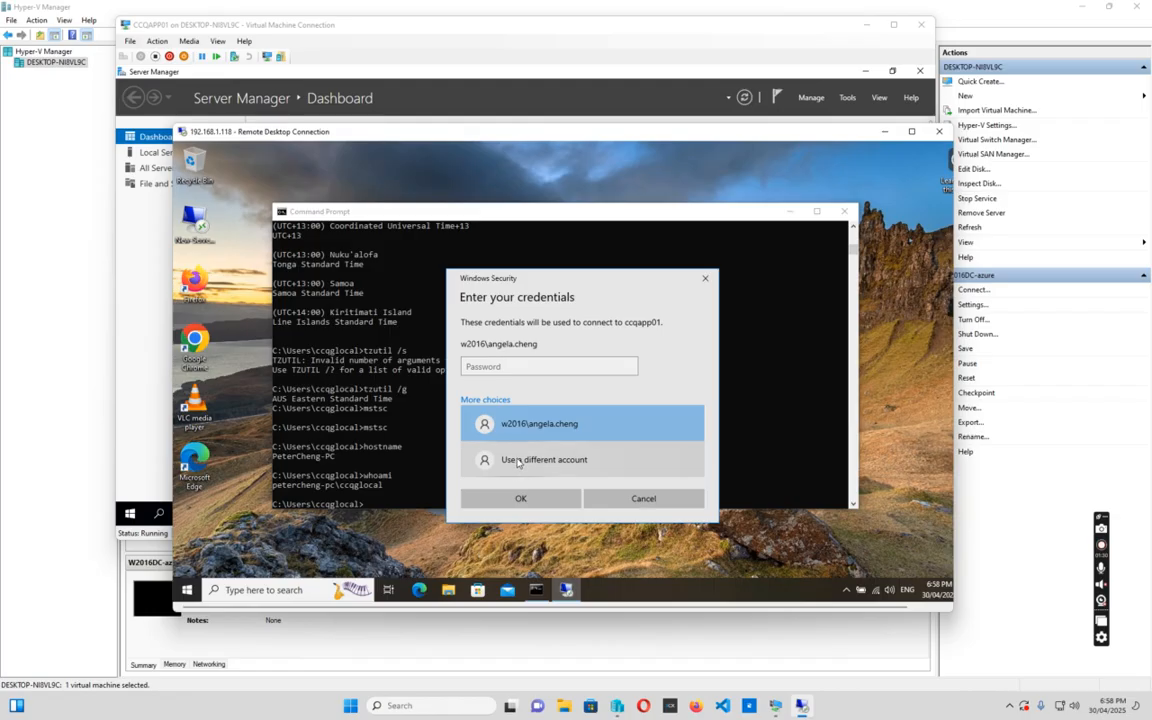
pyautogui.click(518, 461)
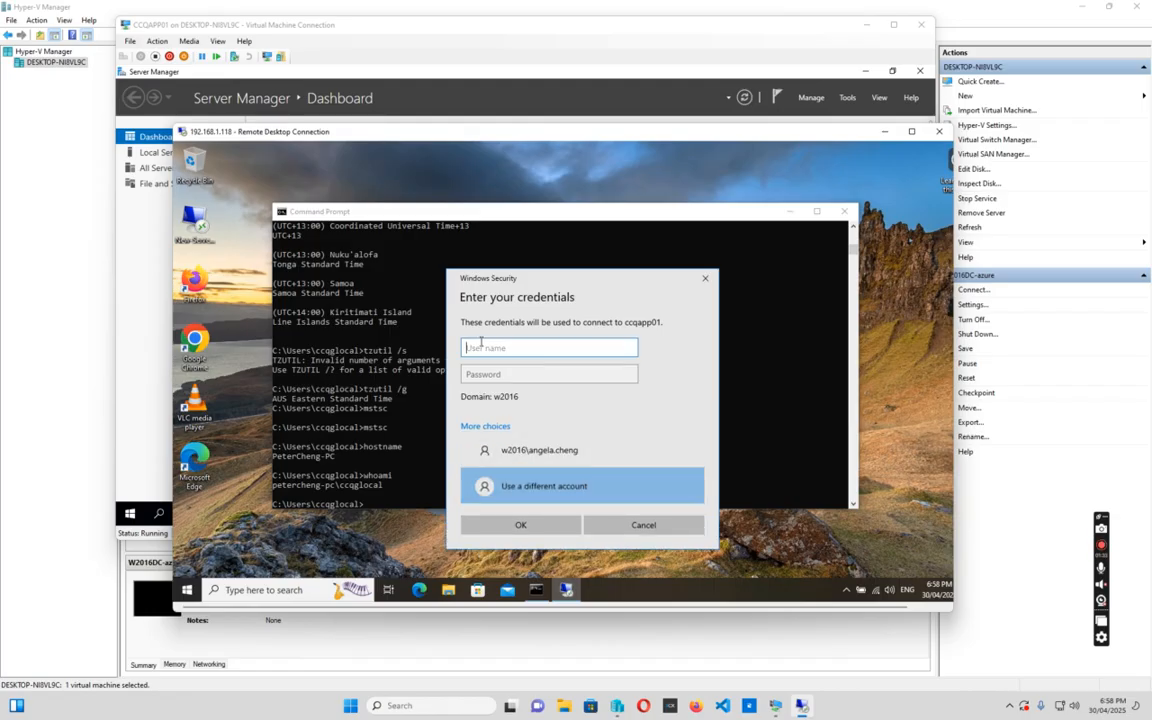
pyautogui.press('Tab')
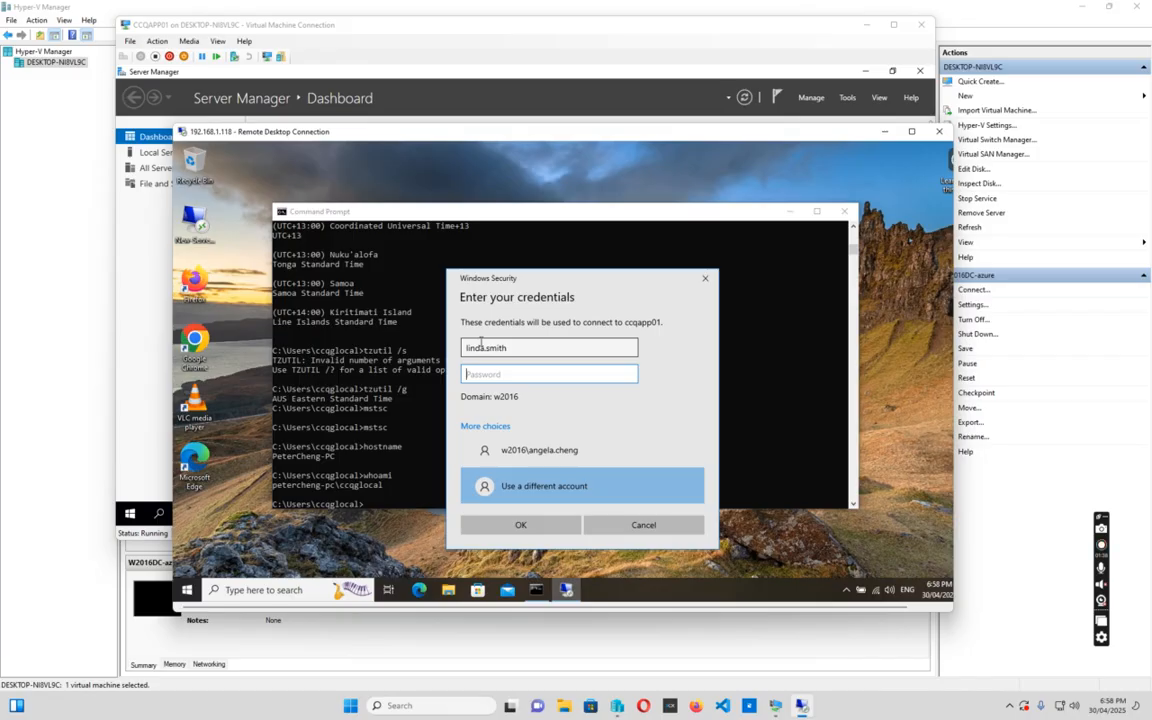
pyautogui.write('••')
pyautogui.press('Return')
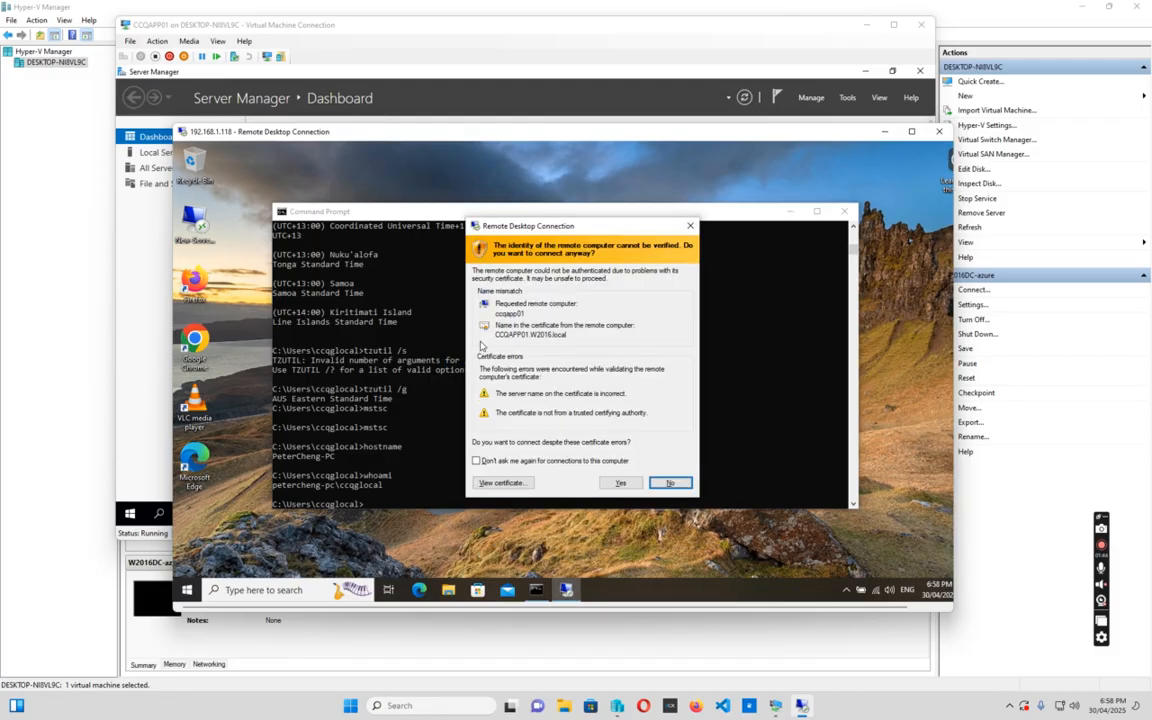
pyautogui.click(612, 483)
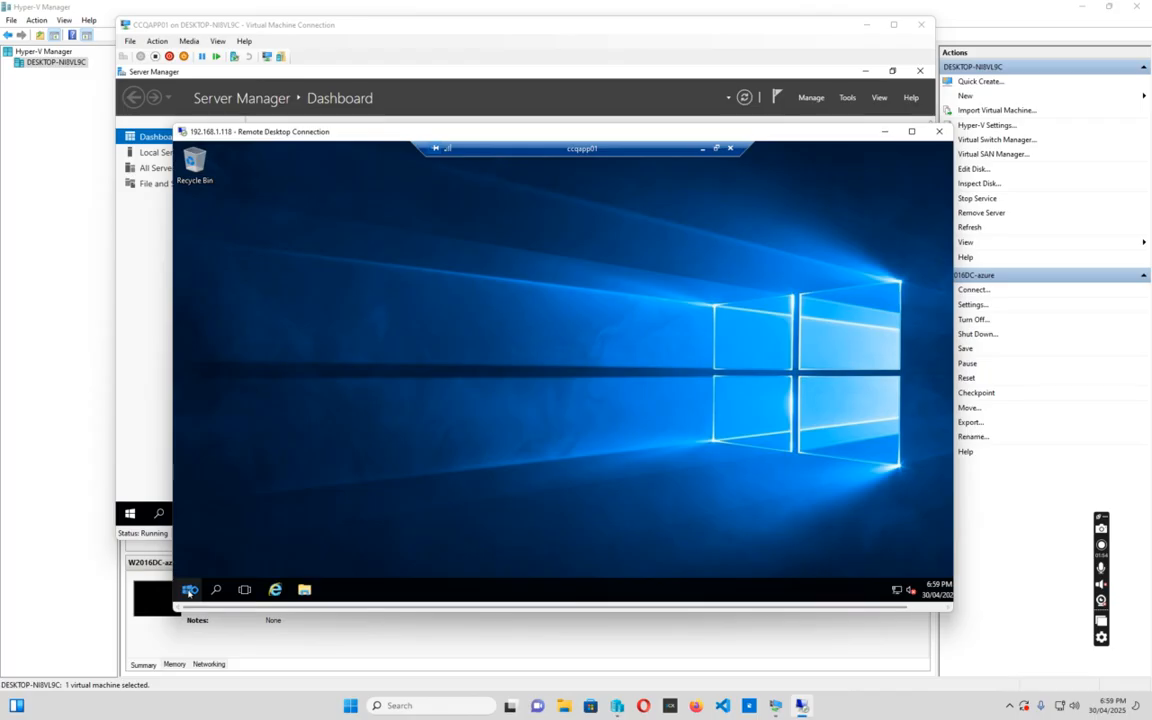
# Sign out of the ccqapp01 remote session from the Start menu
pyautogui.click(189, 590)
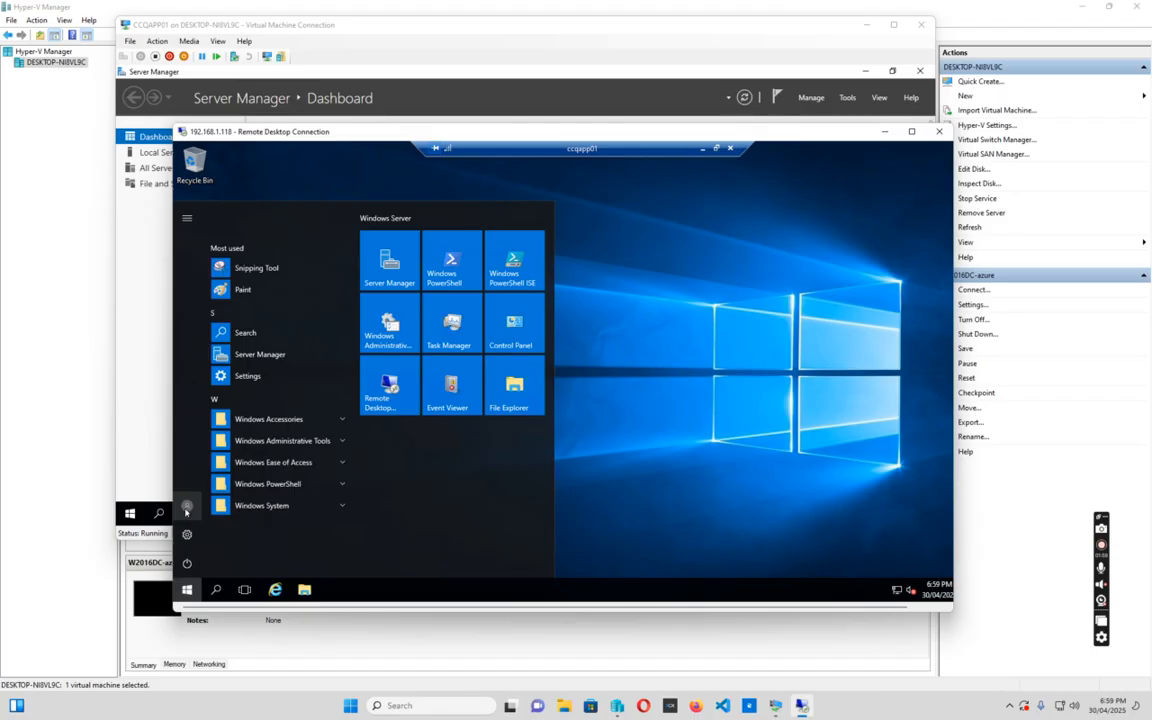
pyautogui.click(187, 510)
pyautogui.click(194, 474)
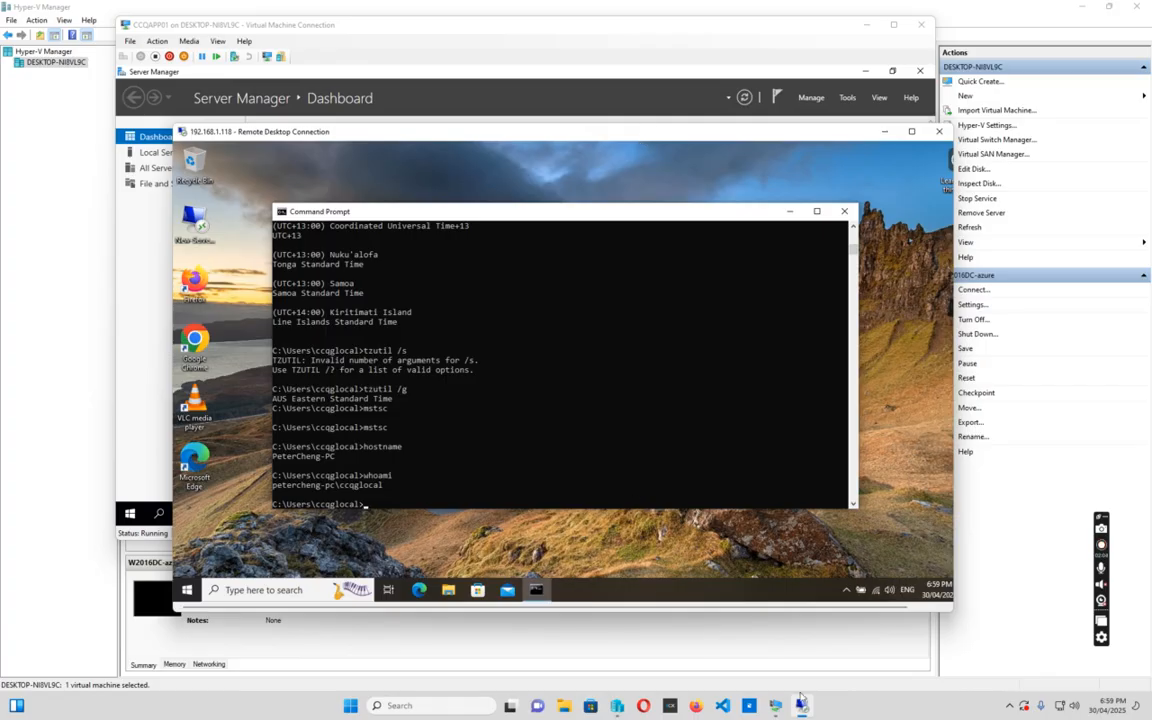
pyautogui.moveTo(801, 706)
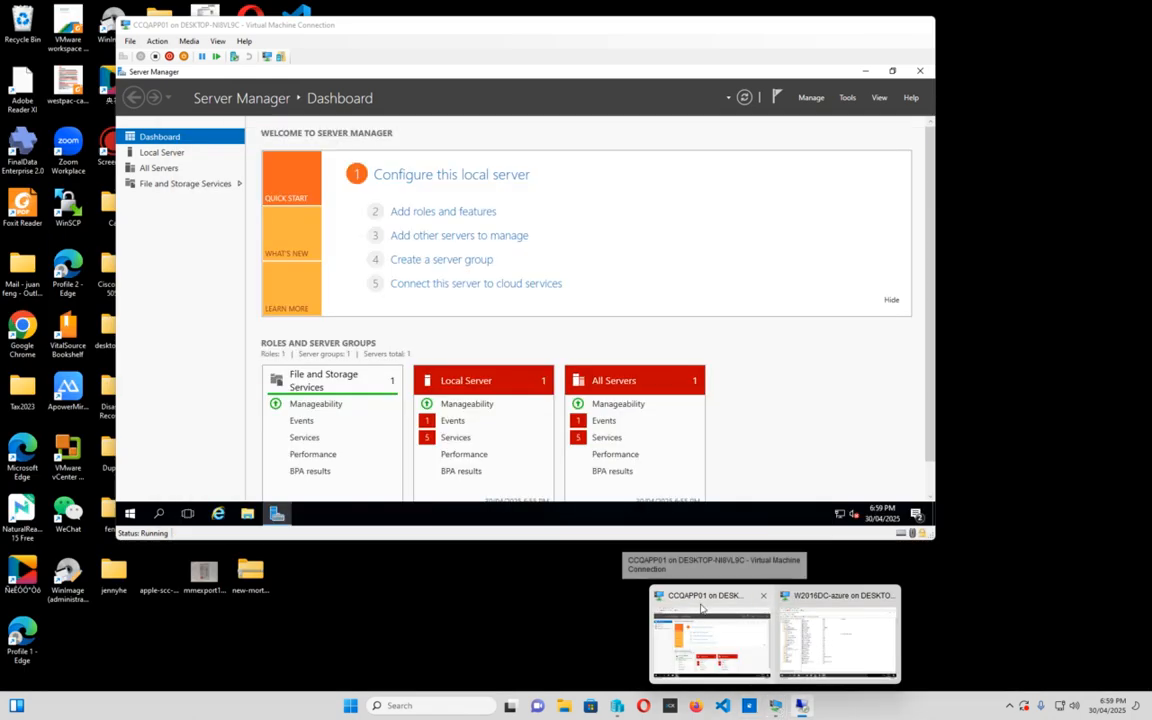
# Open Event Viewer on CCQAPP01 at full size, showing the Windows Logs Security log
pyautogui.click(710, 640)
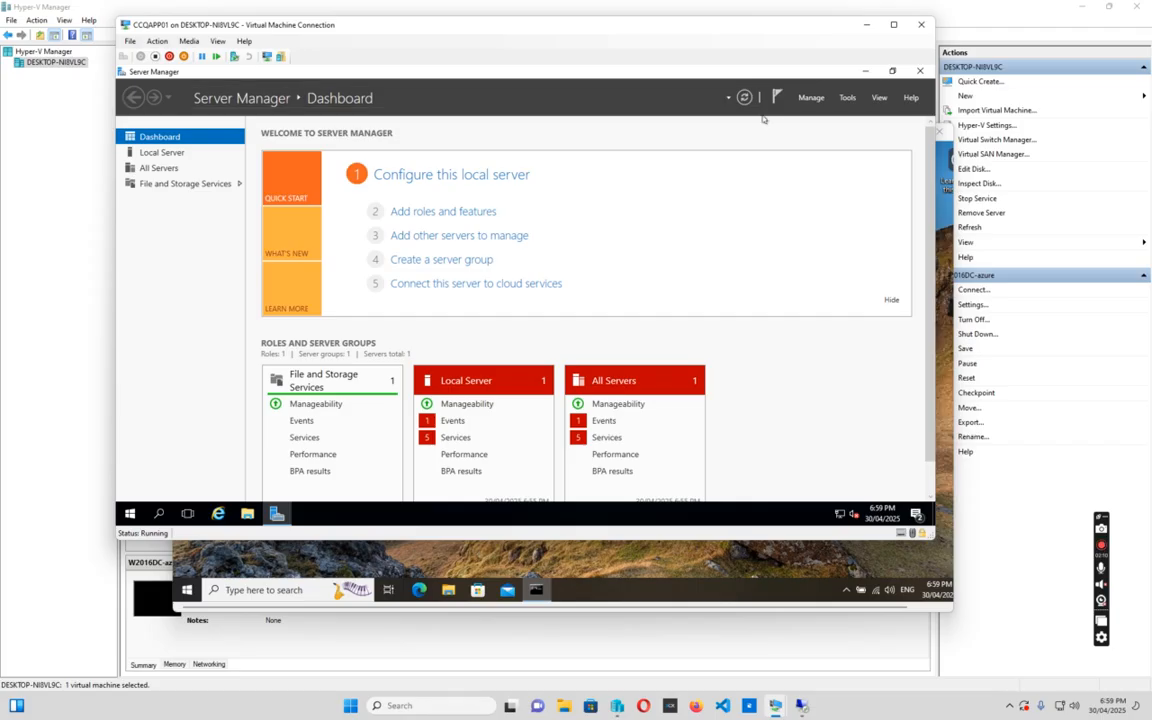
pyautogui.click(853, 98)
pyautogui.click(800, 164)
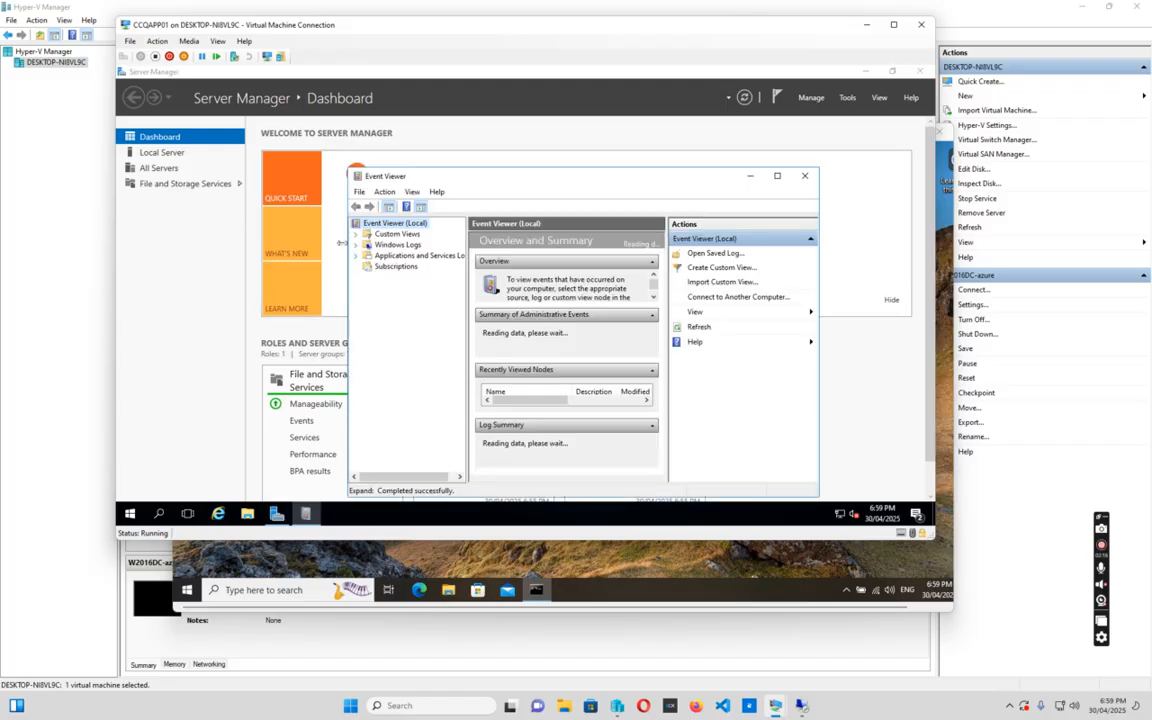
pyautogui.click(355, 244)
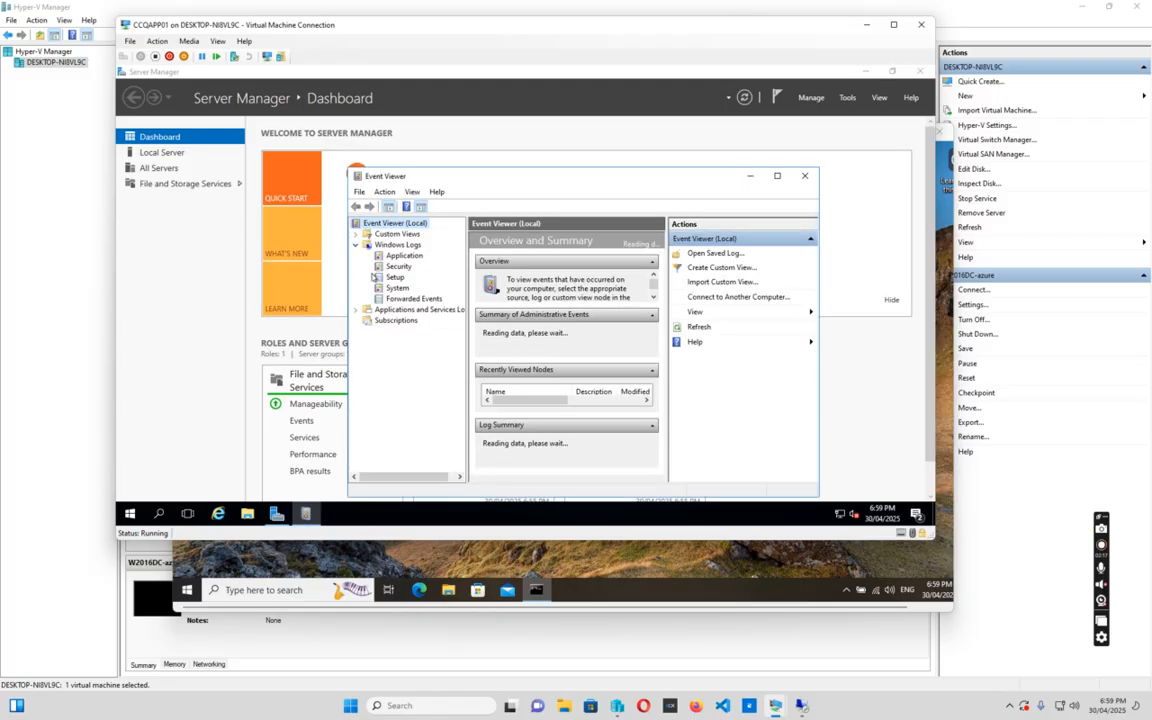
pyautogui.click(399, 268)
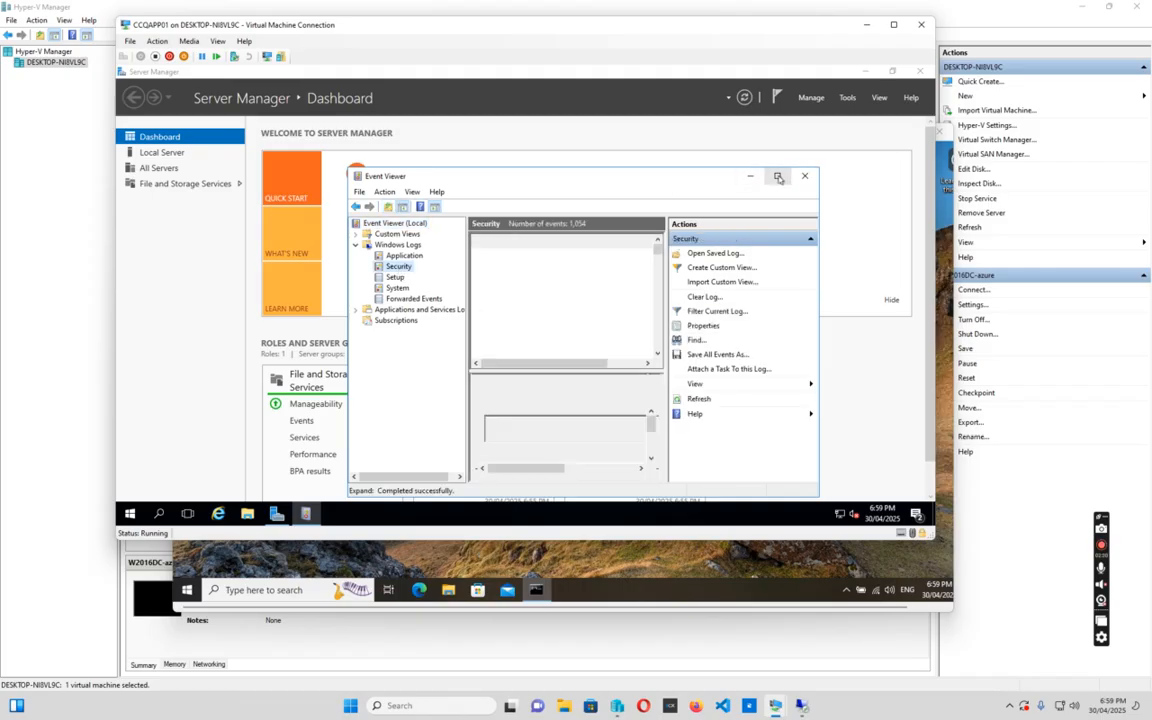
pyautogui.click(779, 177)
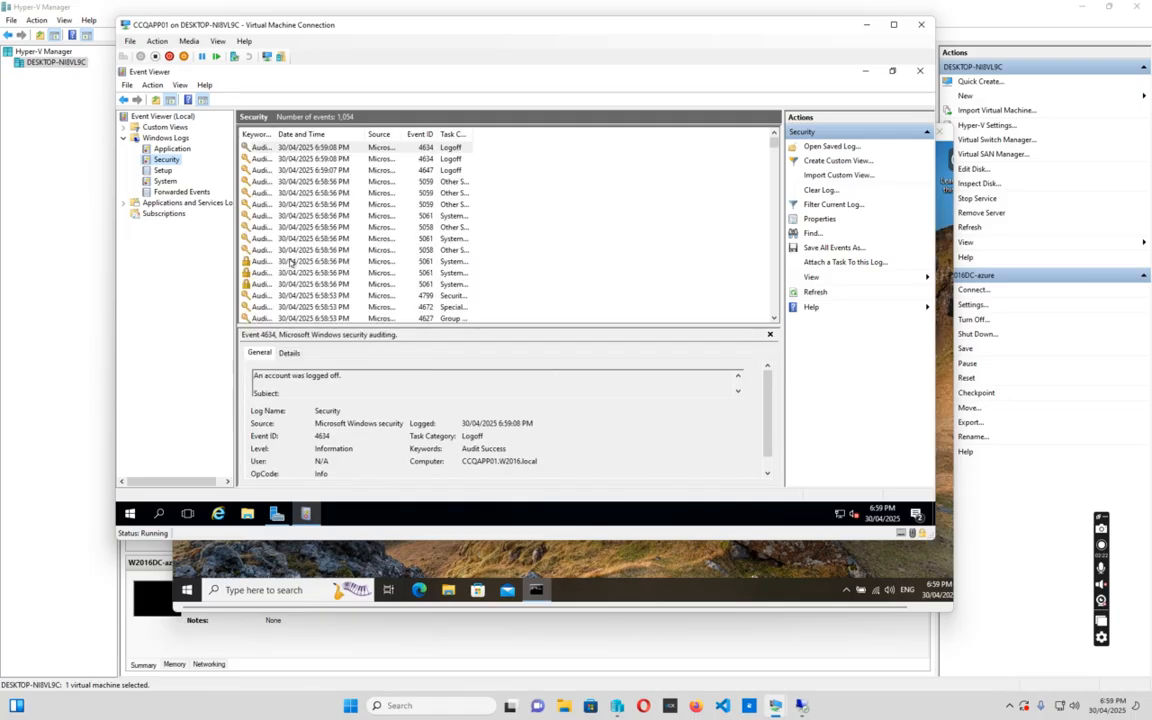
# Widen the Keywords column and inspect a 5061 Audit Failure event's properties
pyautogui.click(255, 261)
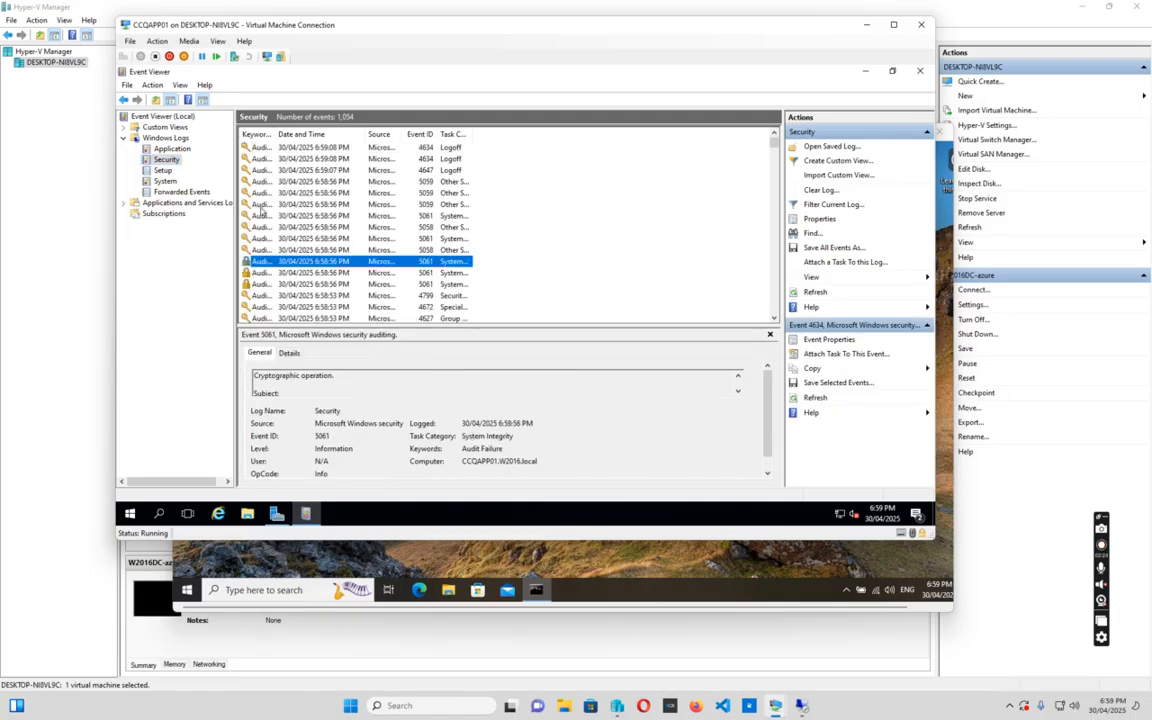
pyautogui.doubleClick(275, 133)
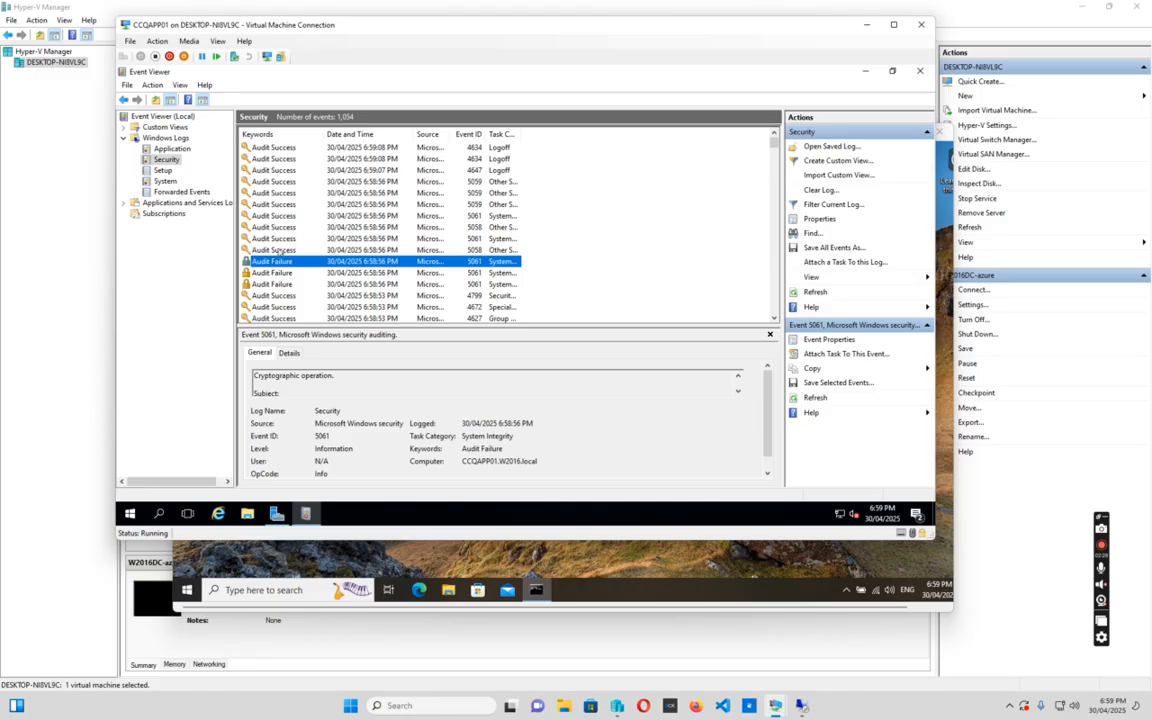
pyautogui.doubleClick(273, 262)
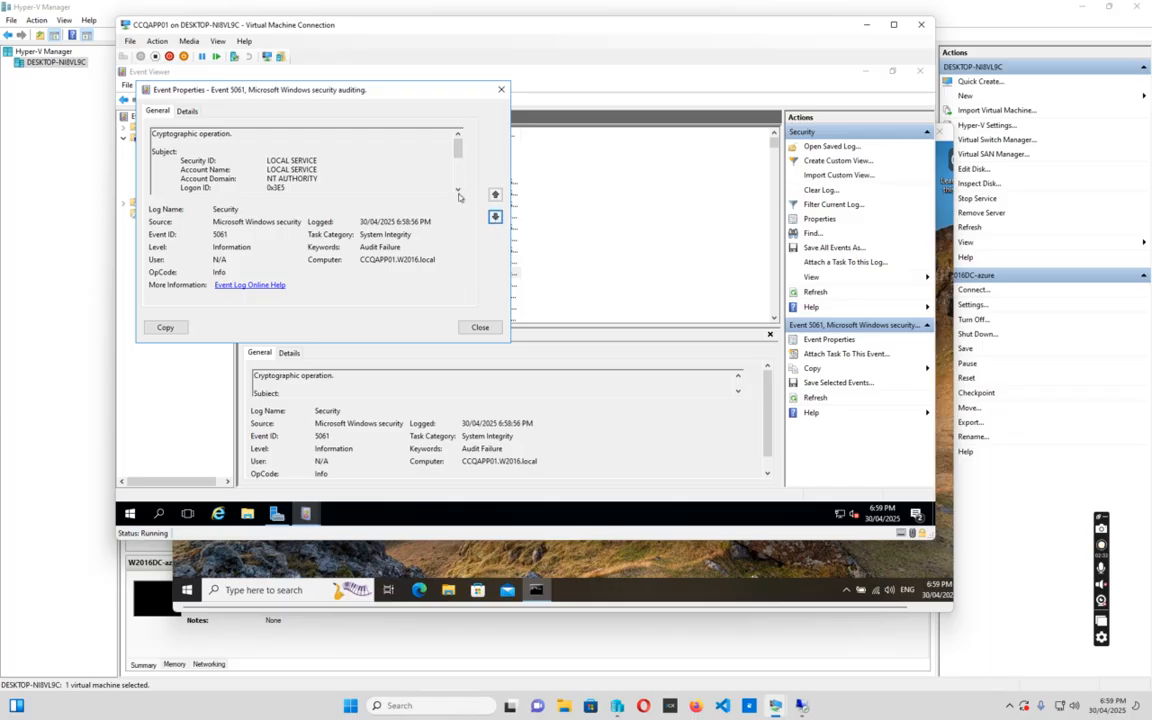
pyautogui.click(480, 327)
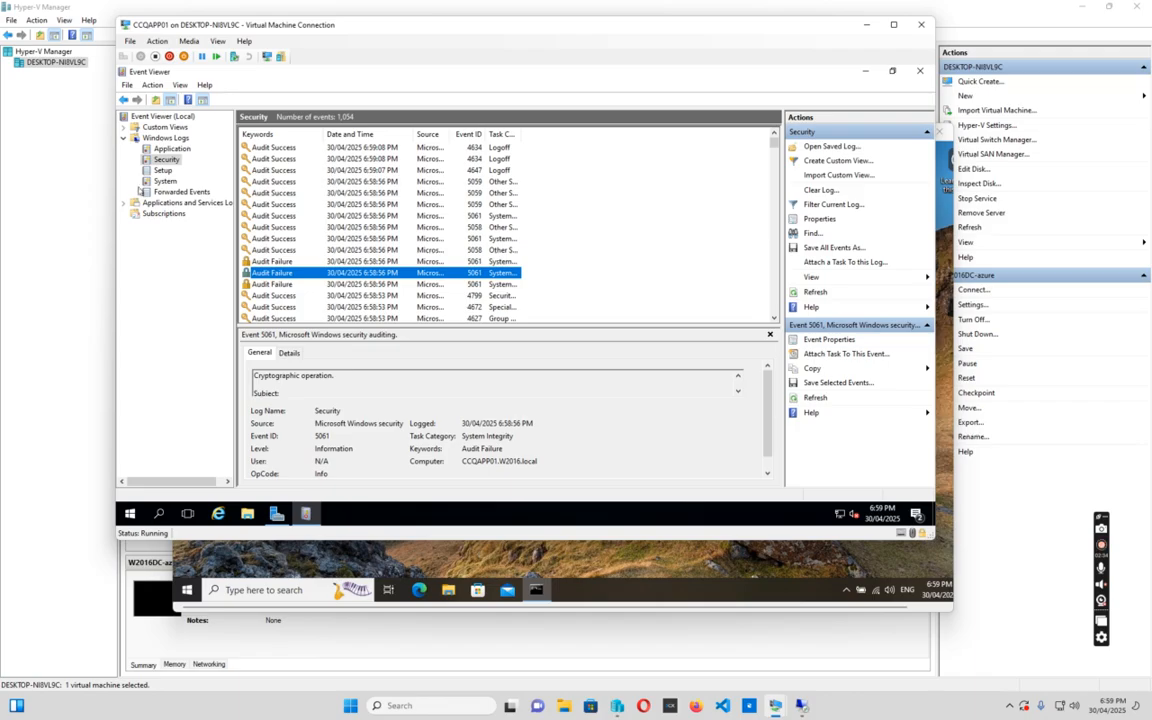
# Glance at the Application and Setup logs, then reopen a 5061 Audit Failure in Security
pyautogui.click(170, 148)
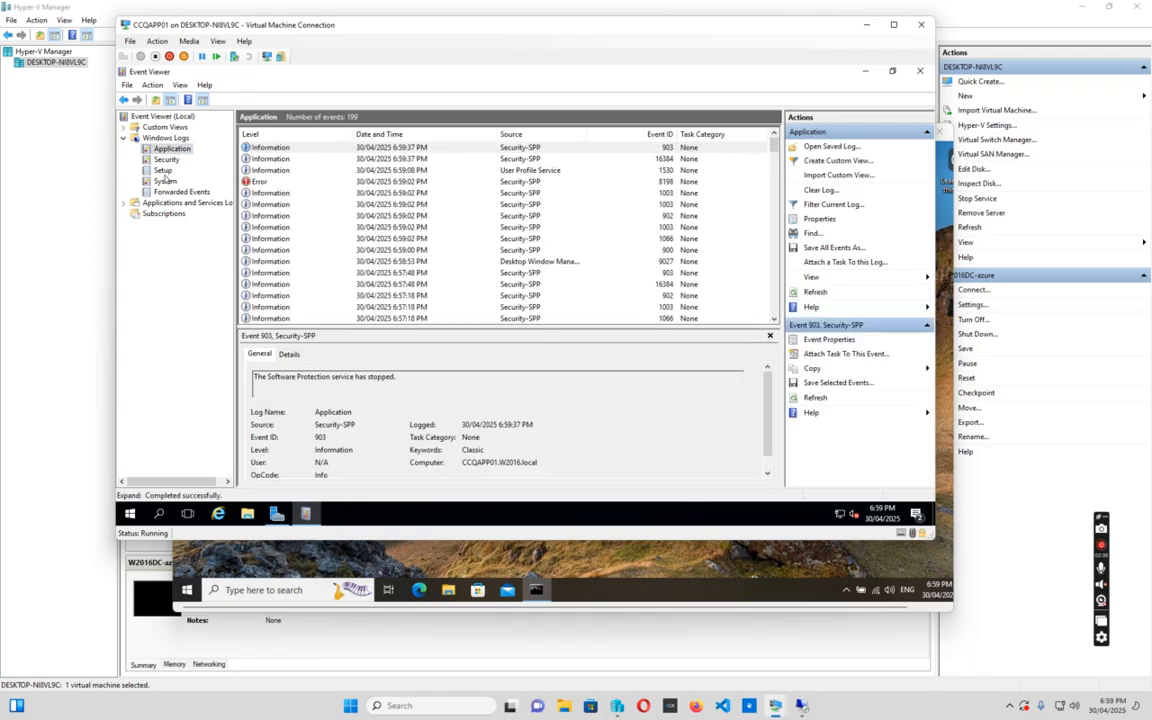
pyautogui.click(163, 170)
pyautogui.click(170, 148)
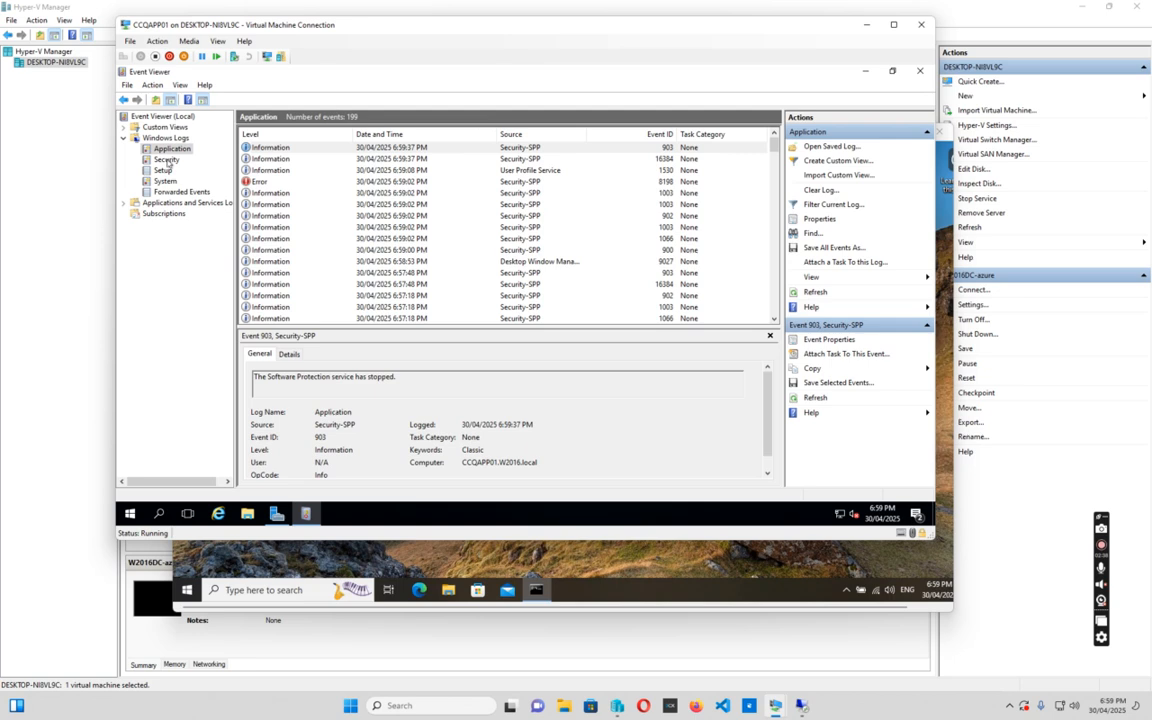
pyautogui.click(166, 159)
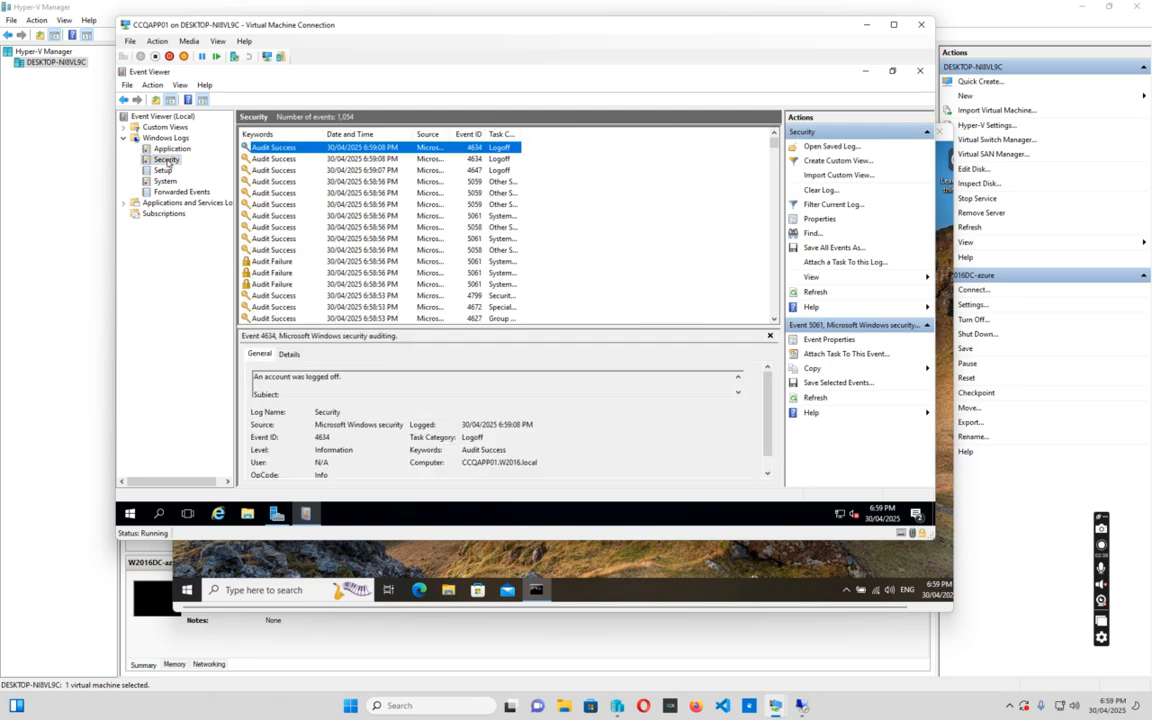
pyautogui.click(281, 273)
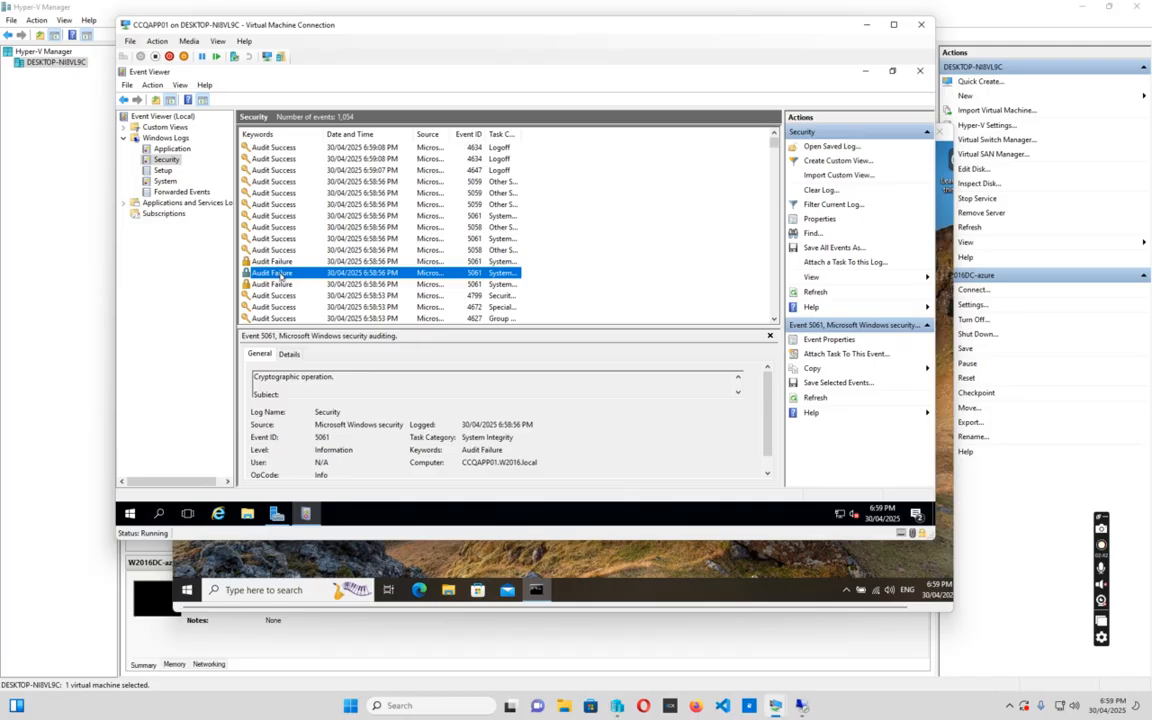
pyautogui.doubleClick(281, 275)
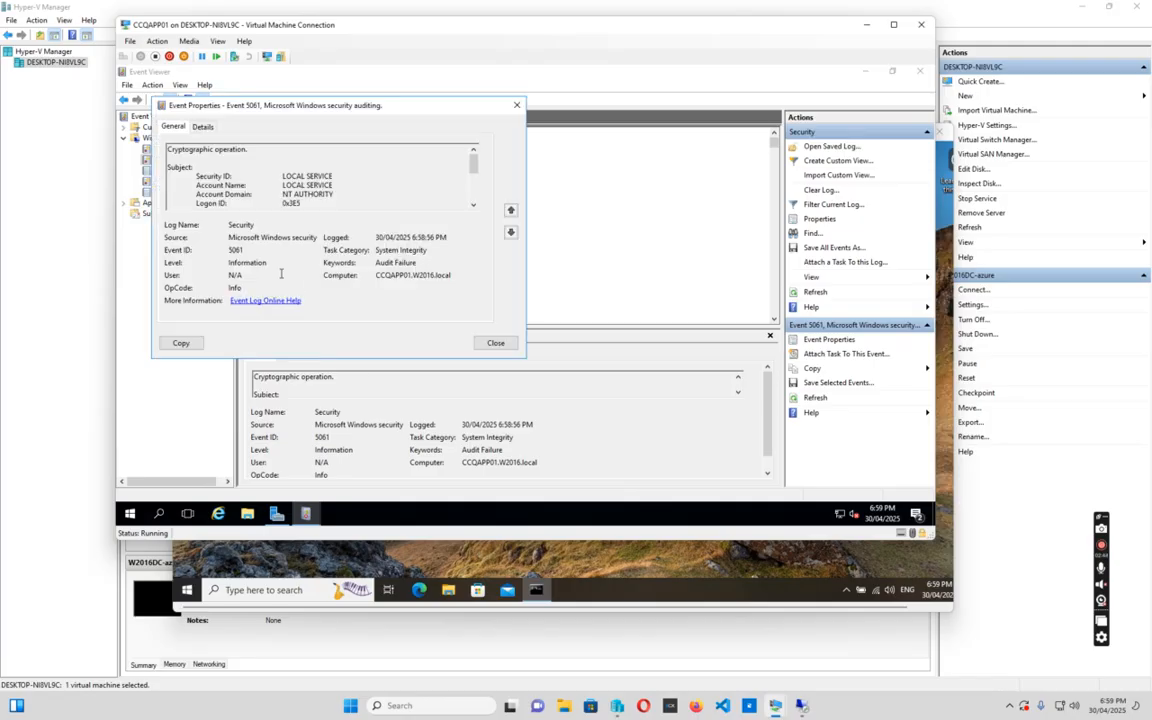
pyautogui.moveTo(473, 162); pyautogui.dragTo(474, 185)
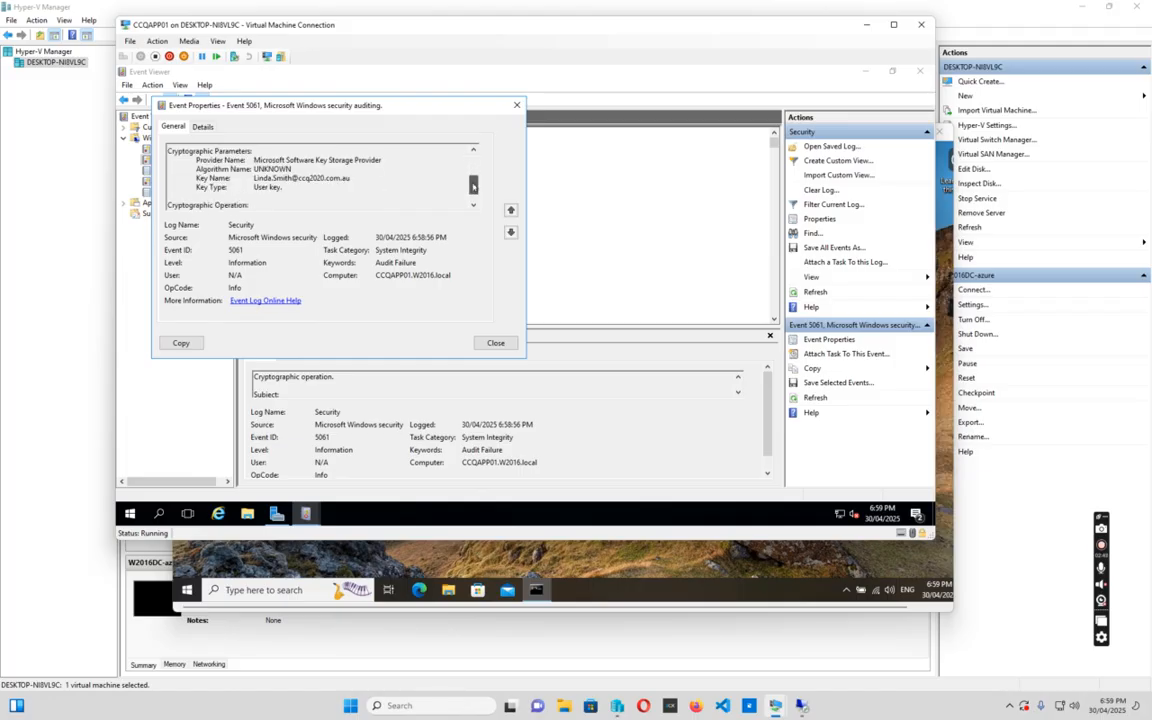
pyautogui.click(495, 342)
pyautogui.scroll(-6, 344, 208)
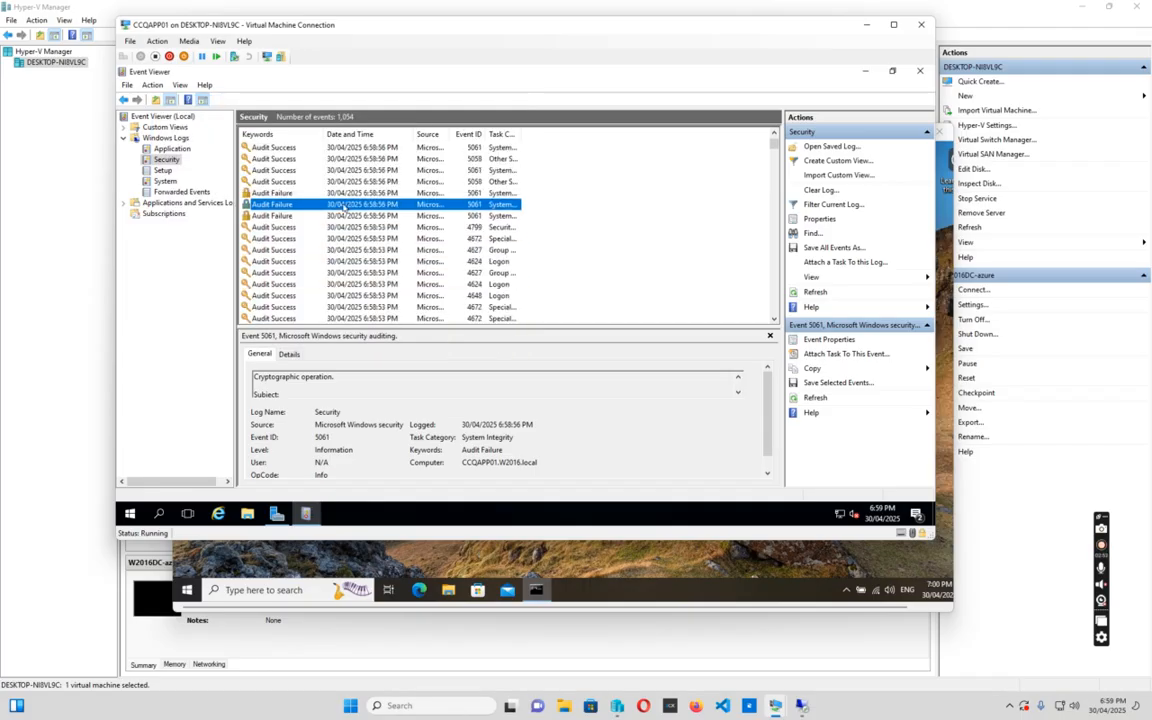
pyautogui.scroll(6, 344, 208)
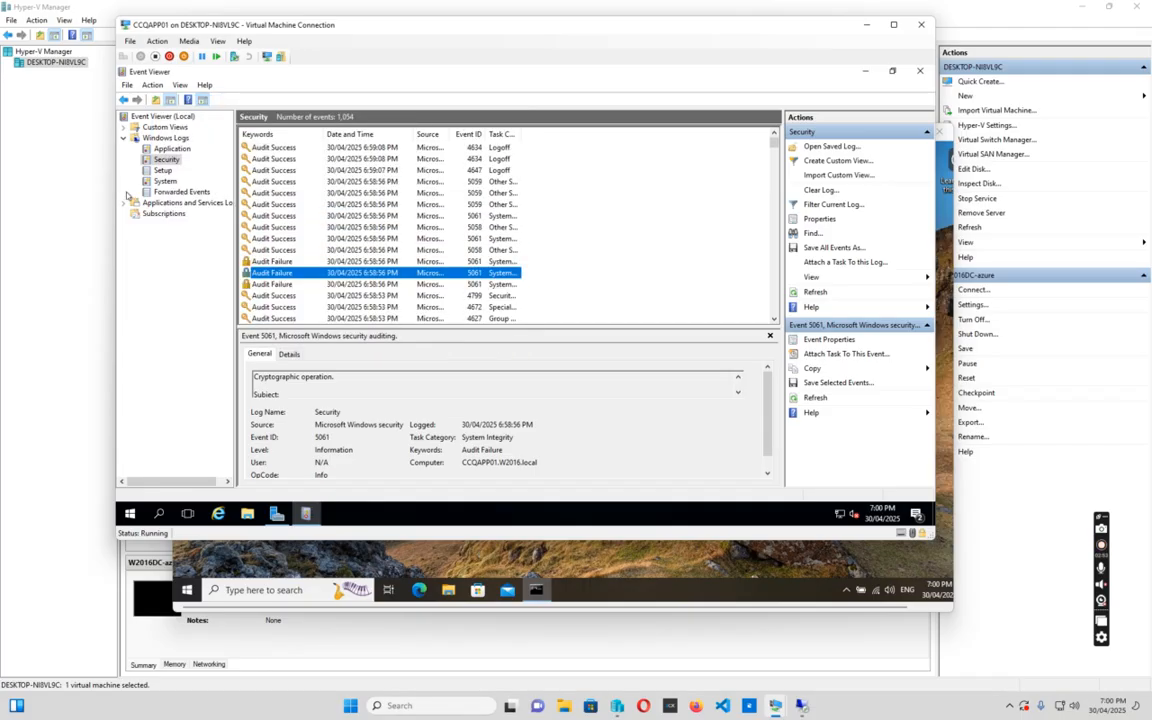
# Filter the Security log to the Audit Failure keyword, narrowing it to 176 events
pyautogui.rightClick(170, 160)
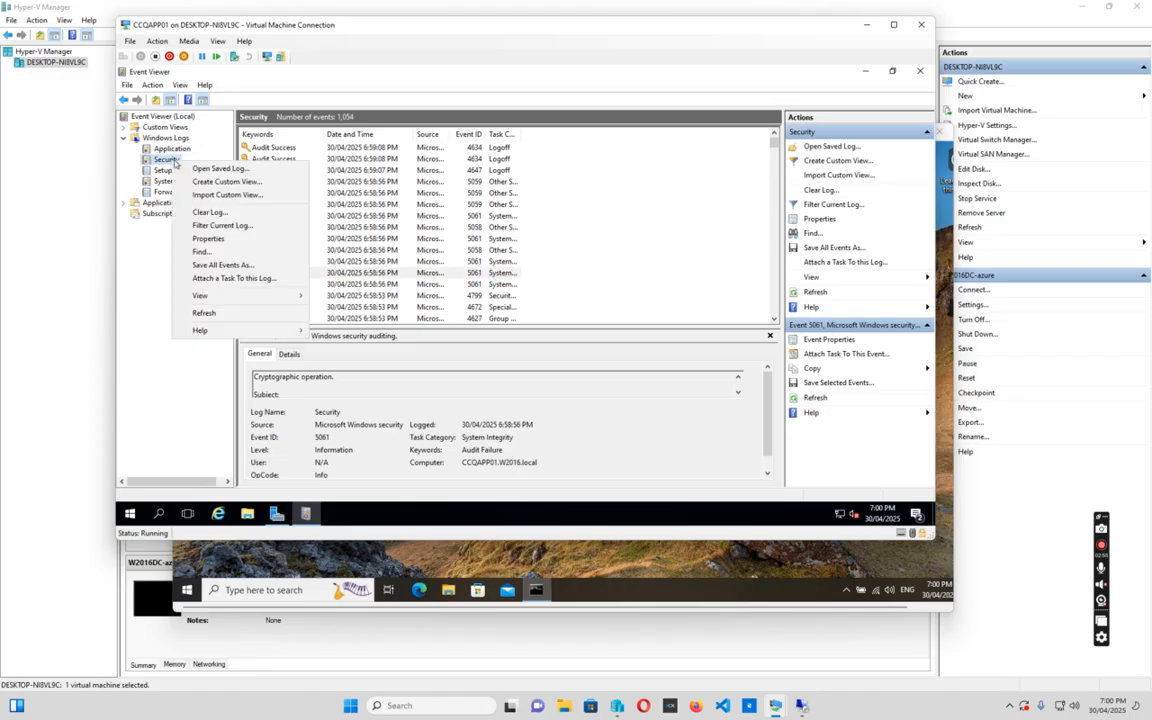
pyautogui.click(214, 227)
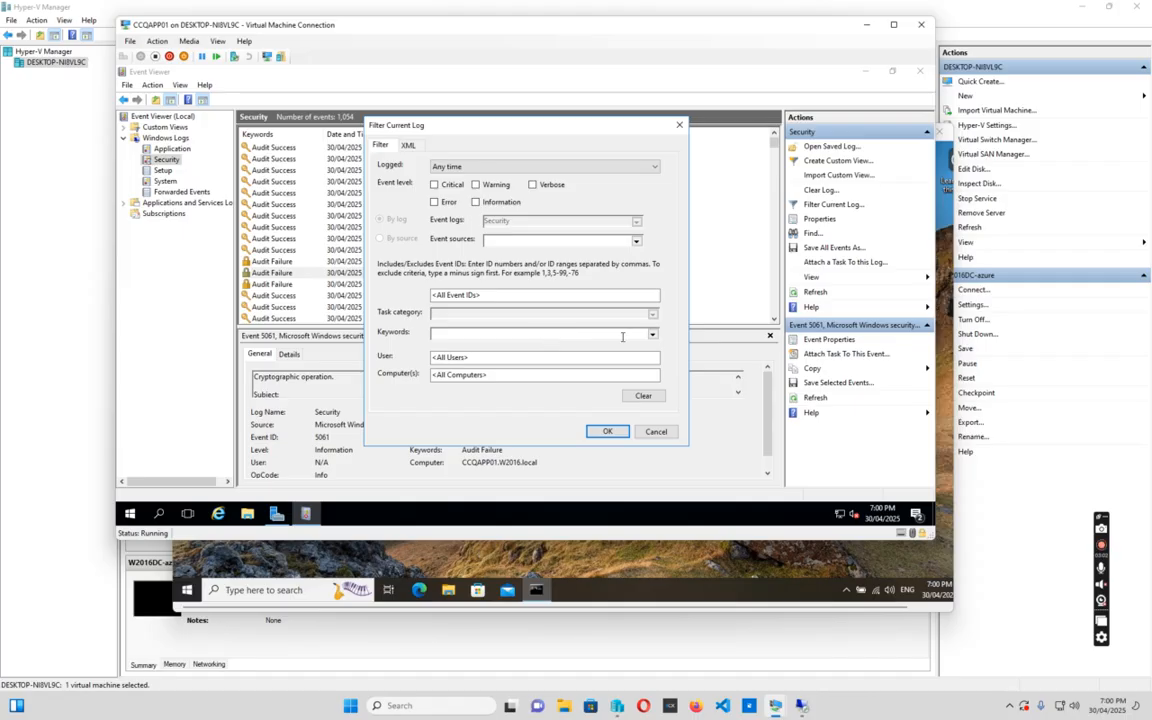
pyautogui.click(652, 334)
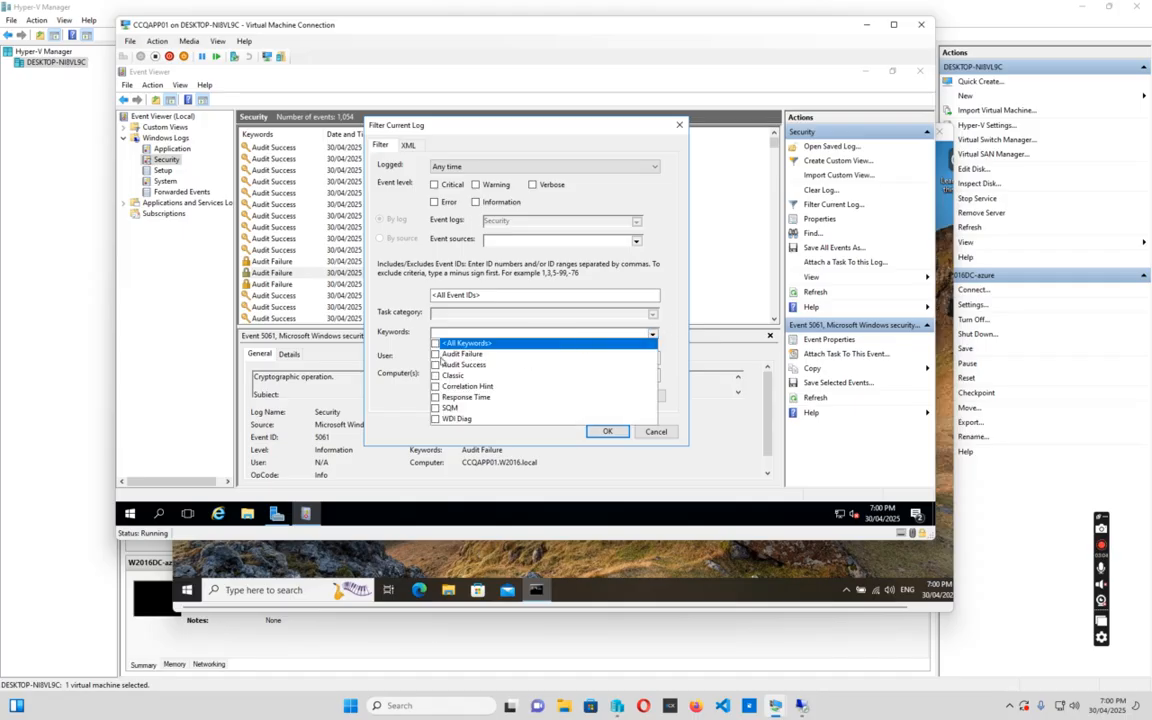
pyautogui.click(435, 354)
pyautogui.click(607, 432)
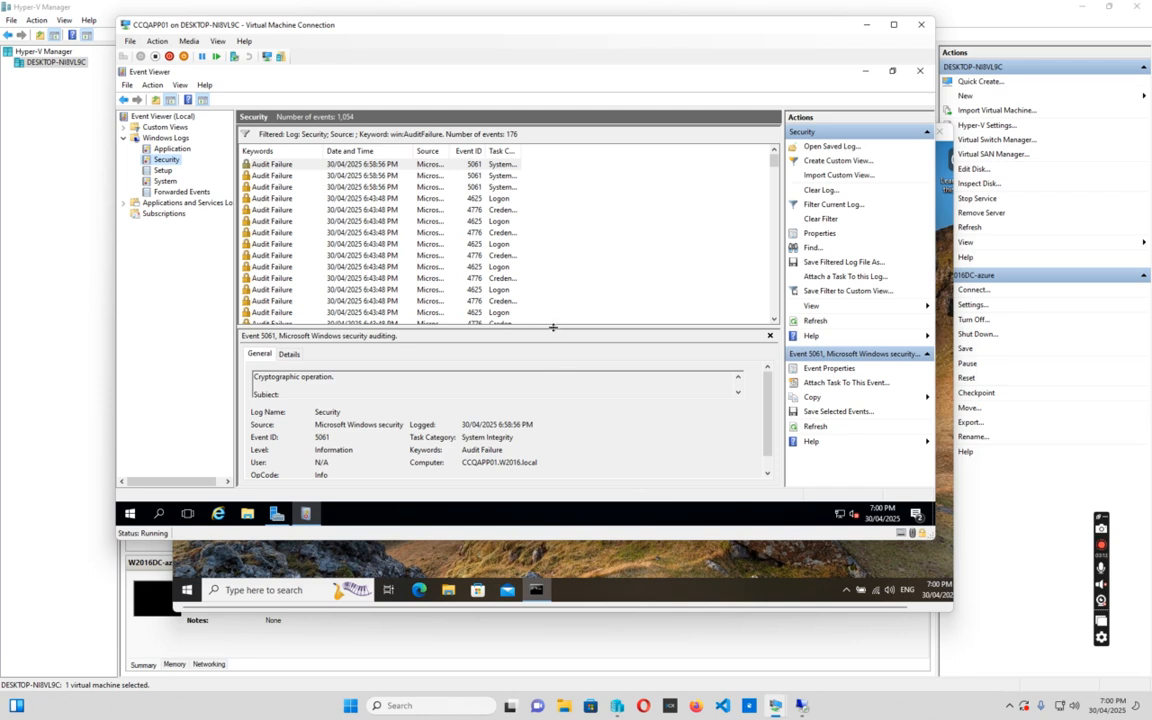
# Enlarge the details pane and open a 4625 failed-logon event's properties
pyautogui.moveTo(553, 326); pyautogui.dragTo(553, 259)
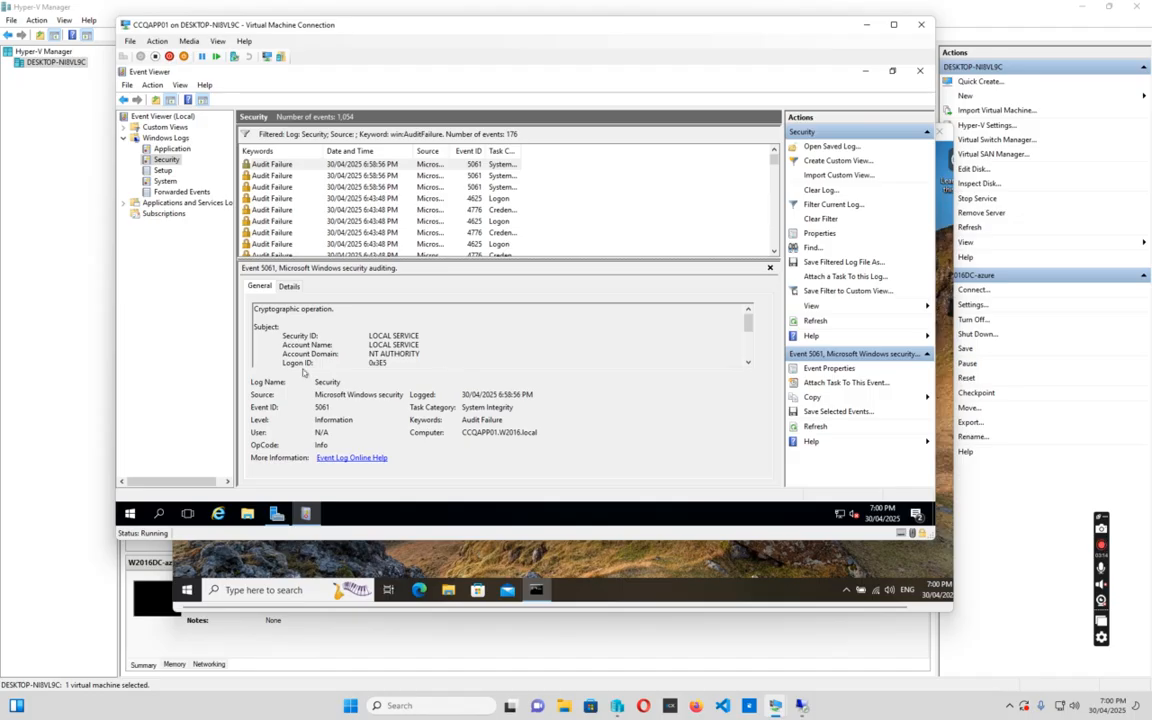
pyautogui.click(276, 187)
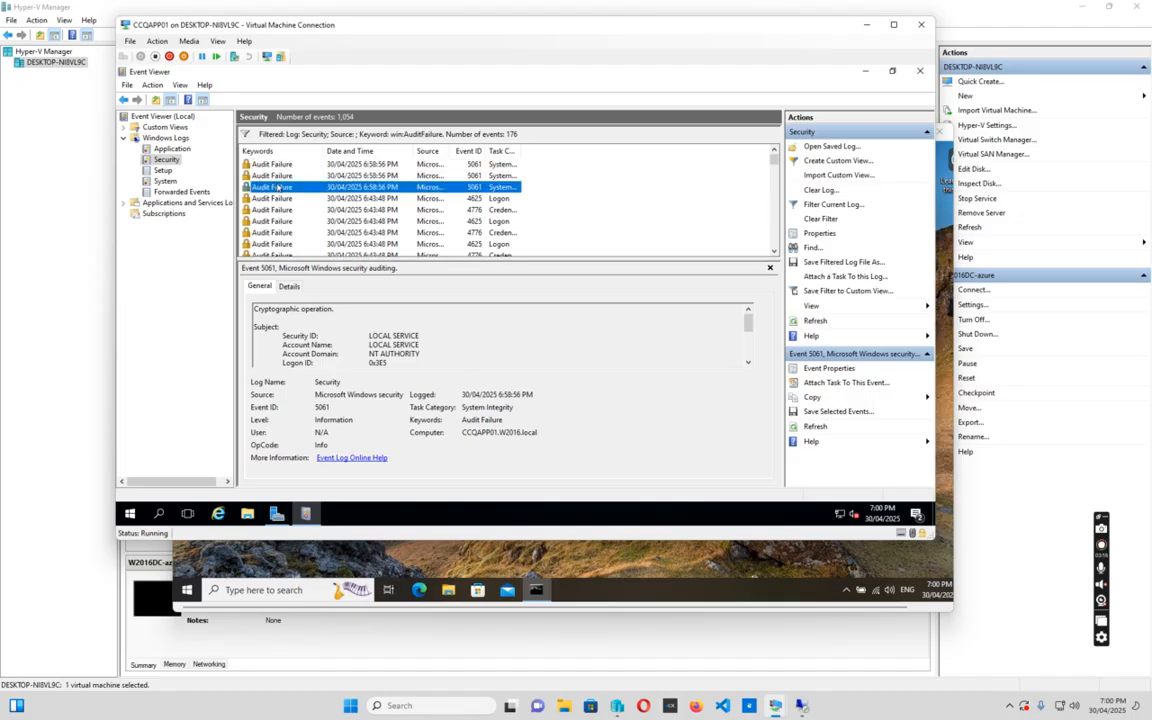
pyautogui.click(274, 201)
pyautogui.scroll(-5, 493, 328)
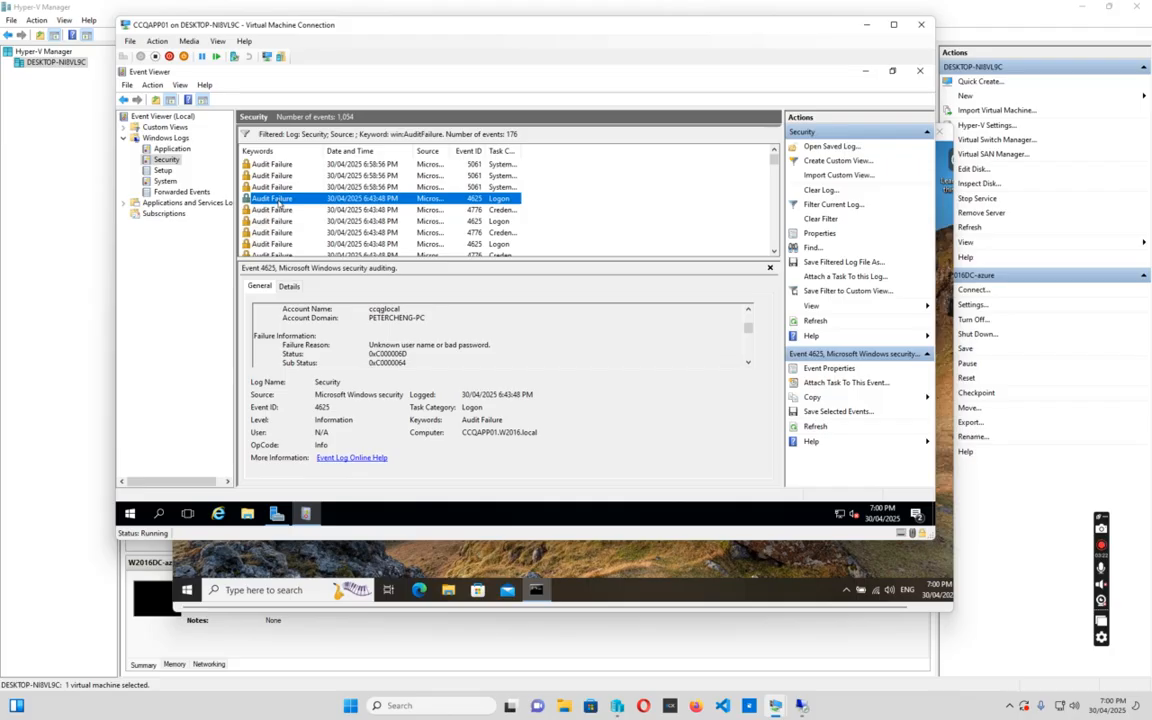
pyautogui.doubleClick(279, 203)
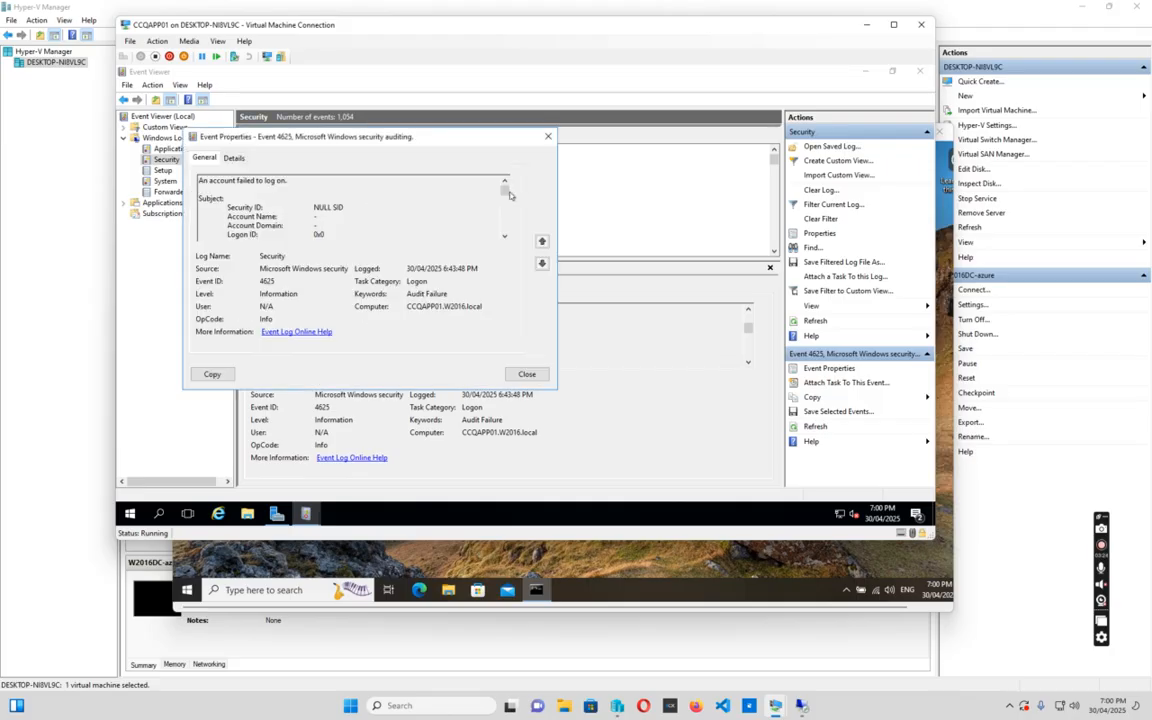
# Highlight the failed logon's Workstation Name and Account Name, then return to the Remote Desktop session
pyautogui.moveTo(506, 193); pyautogui.dragTo(505, 200)
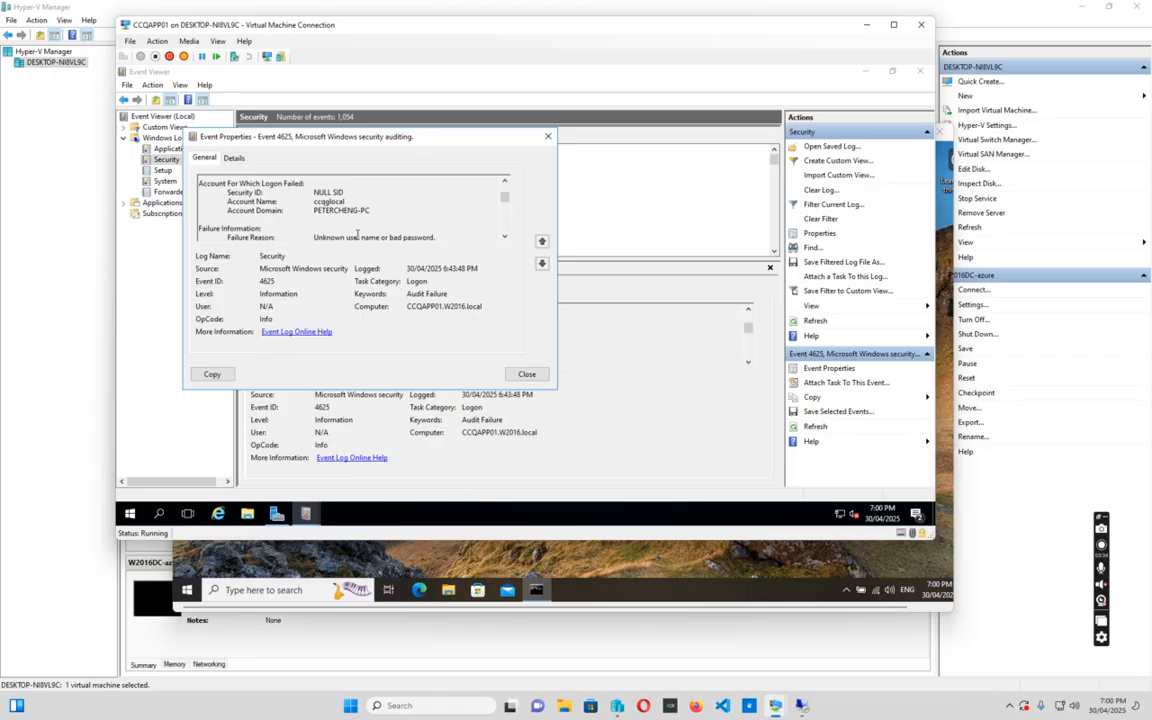
pyautogui.moveTo(504, 198); pyautogui.dragTo(504, 204)
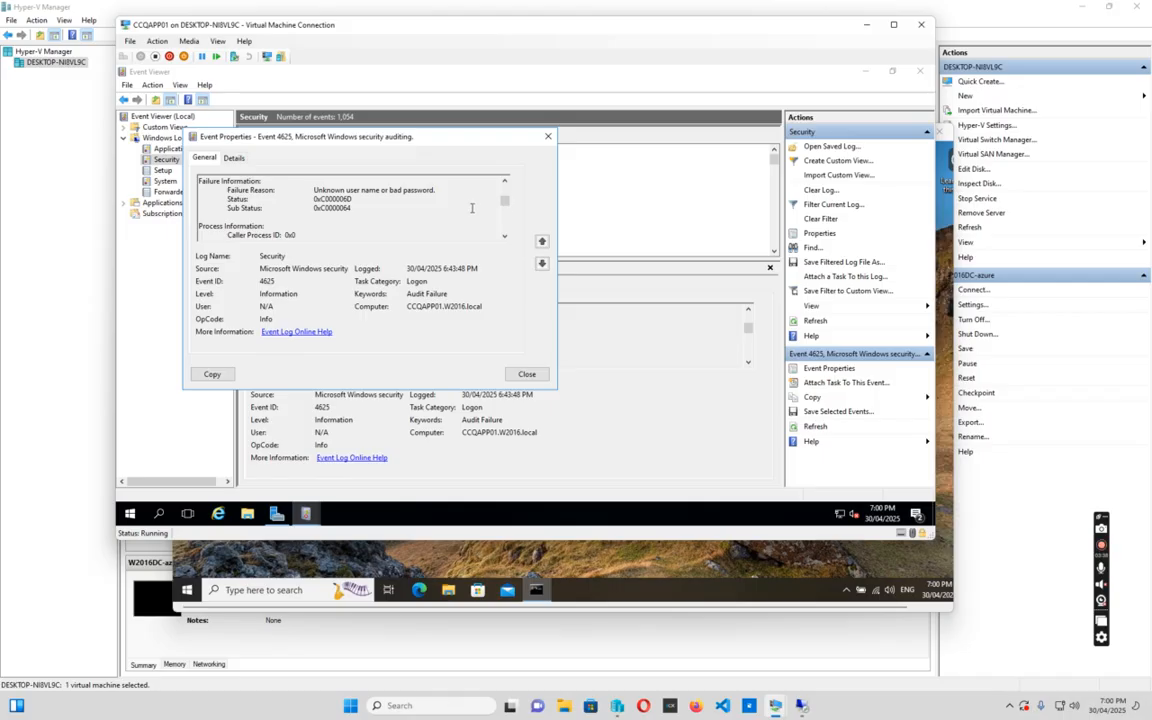
pyautogui.scroll(-3, 316, 203)
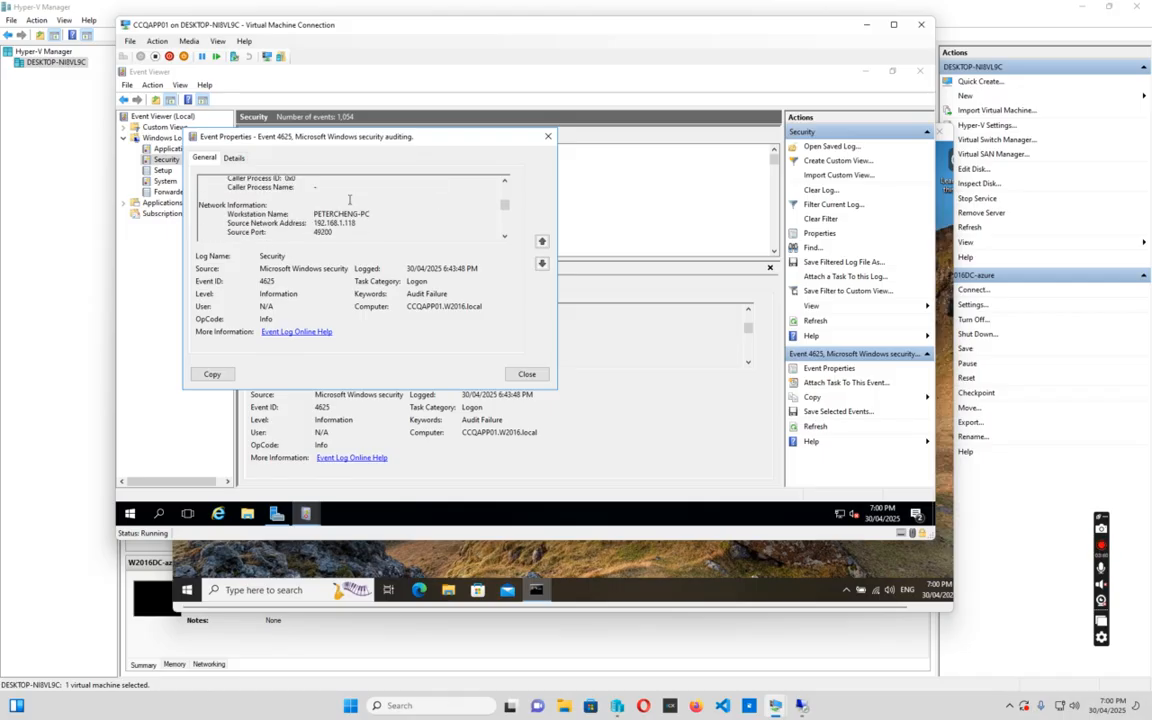
pyautogui.moveTo(314, 191); pyautogui.dragTo(383, 191)
pyautogui.scroll(3, 385, 214)
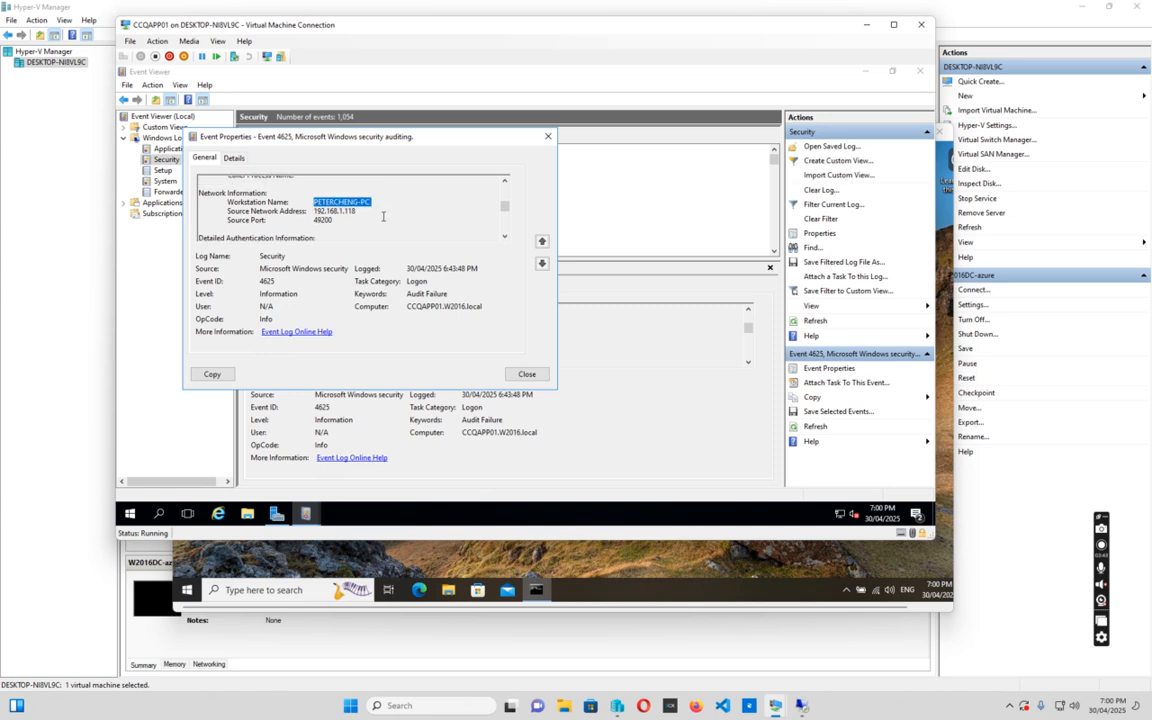
pyautogui.scroll(1, 355, 212)
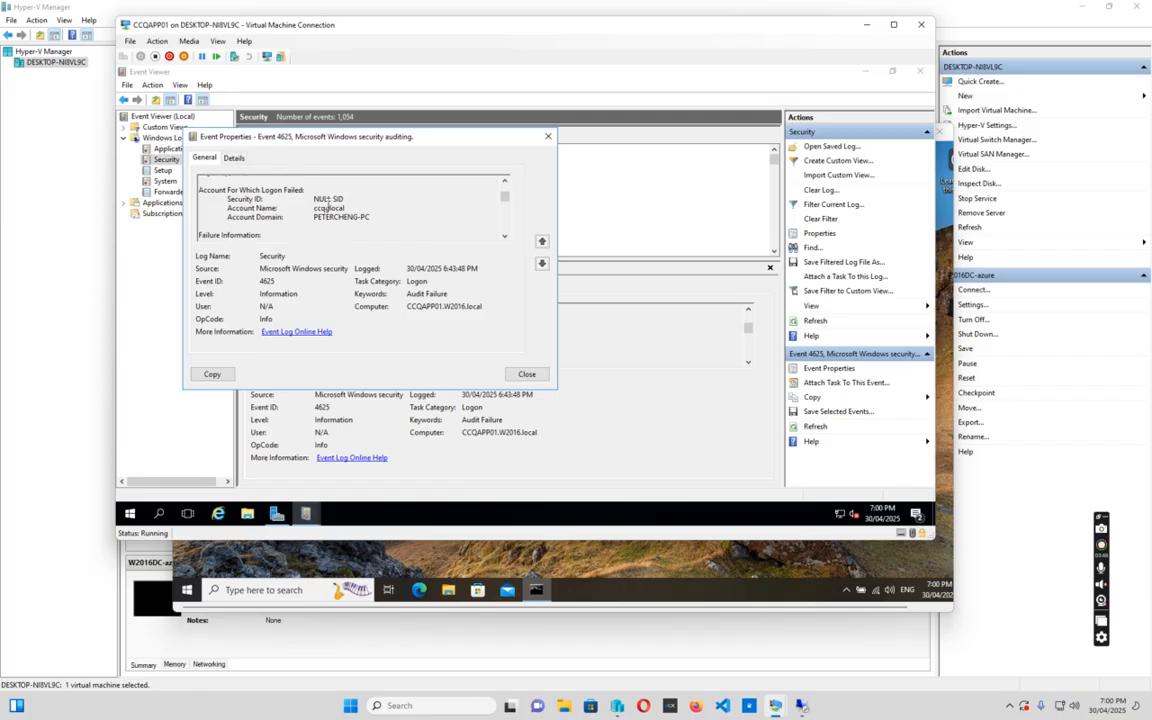
pyautogui.moveTo(315, 208); pyautogui.dragTo(351, 208)
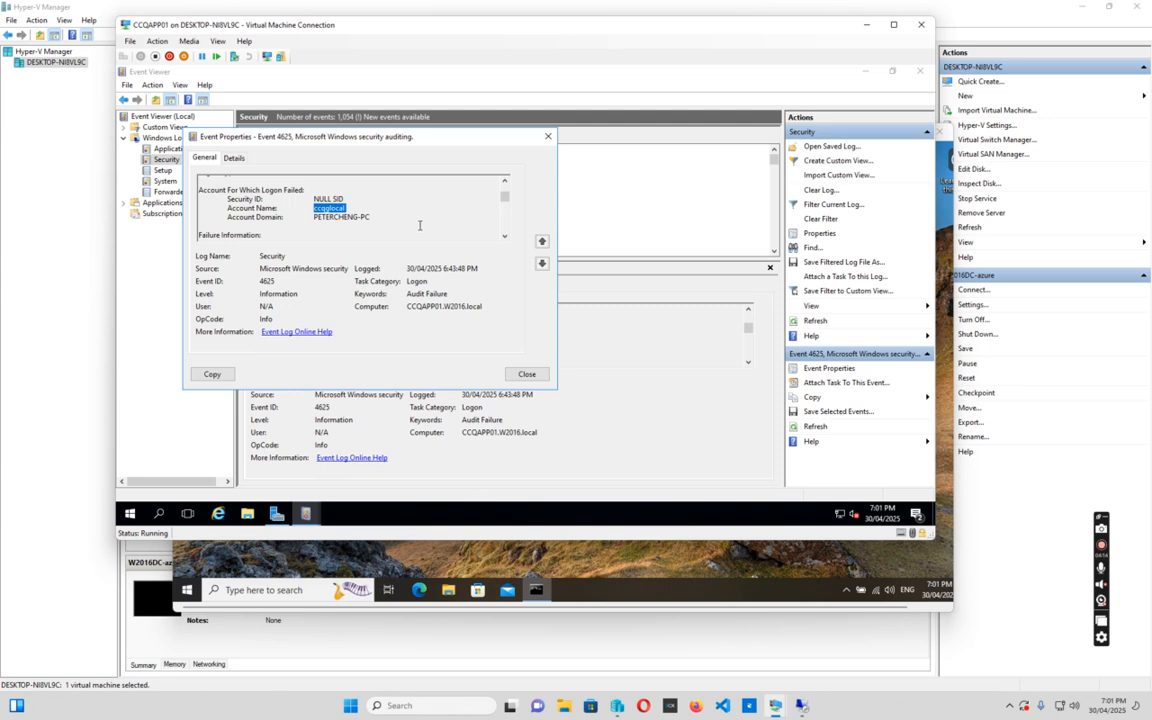
pyautogui.scroll(-2, 414, 218)
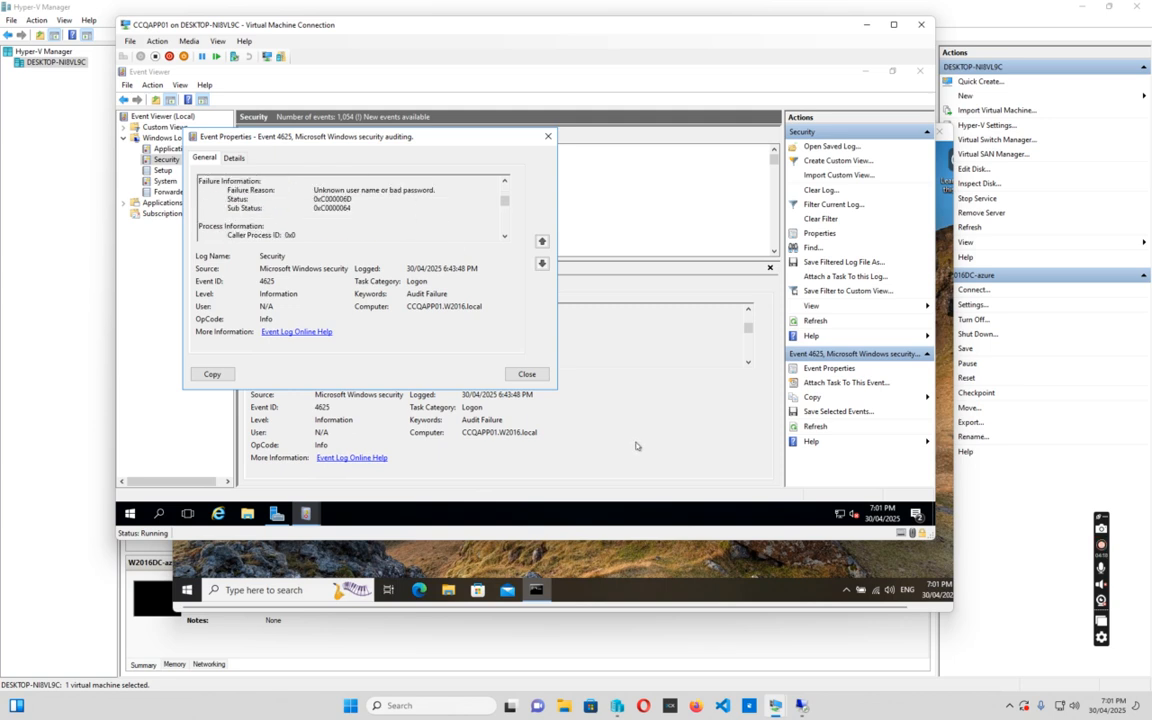
pyautogui.moveTo(776, 704)
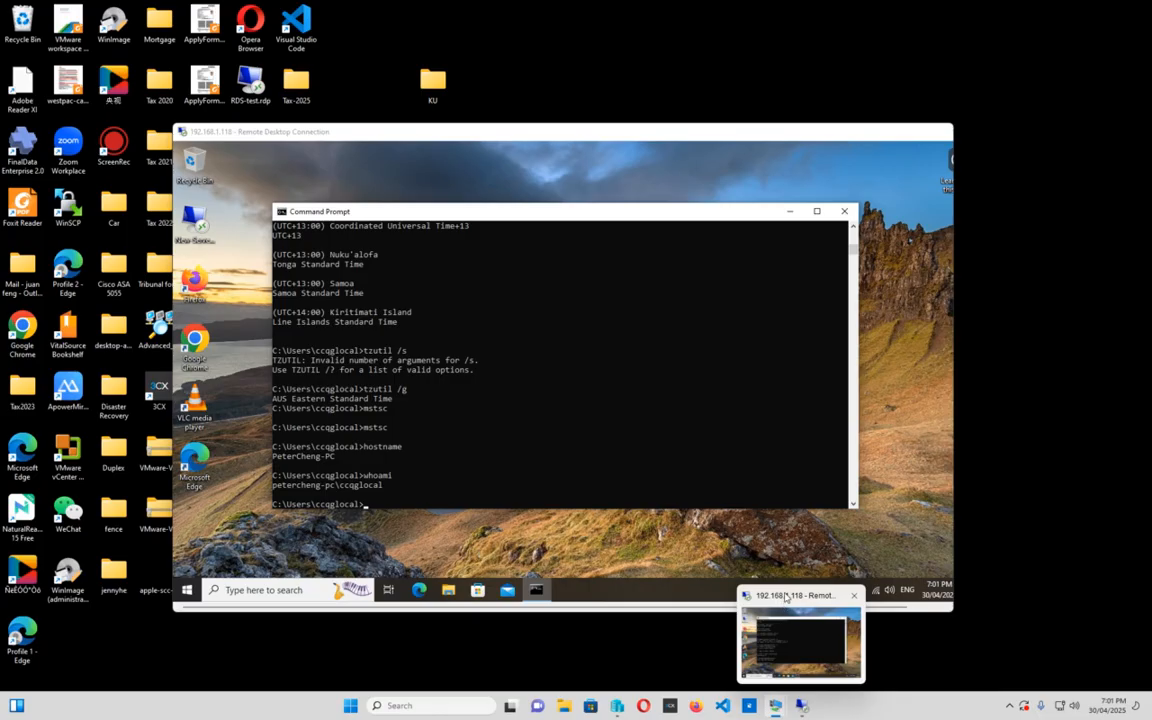
pyautogui.click(790, 640)
# Launch Google Chrome from the remote session's desktop
pyautogui.moveTo(547, 141); pyautogui.dragTo(512, 79)
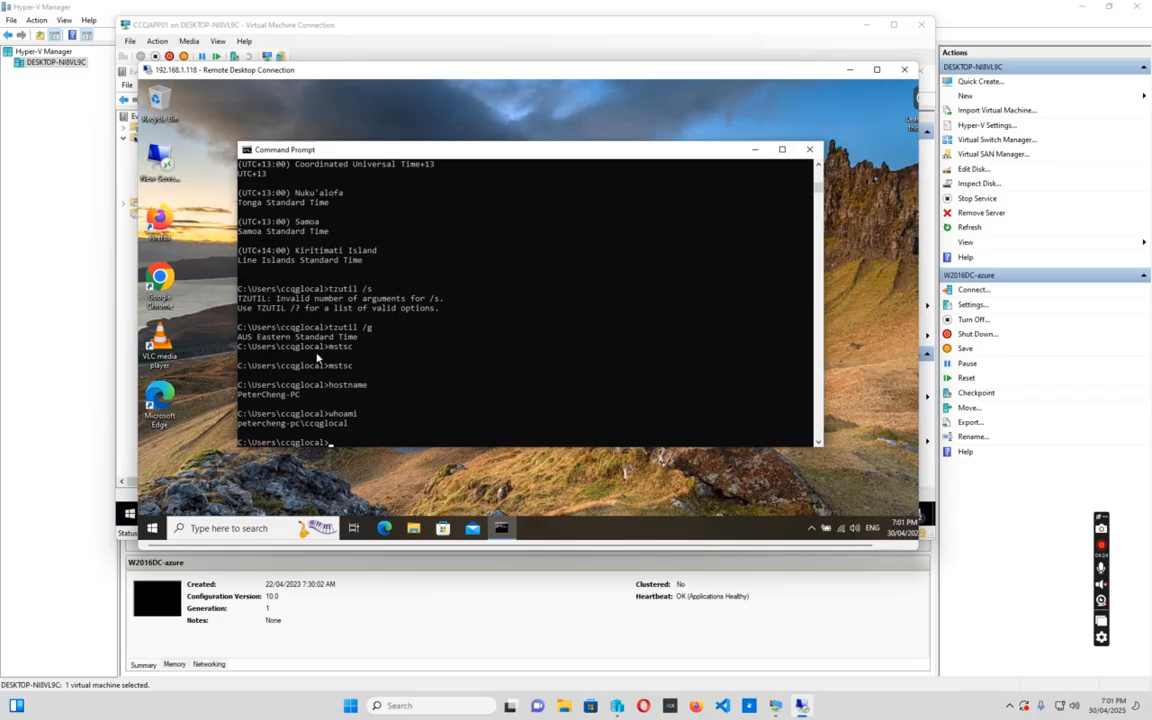
pyautogui.click(159, 283)
pyautogui.doubleClick(159, 283)
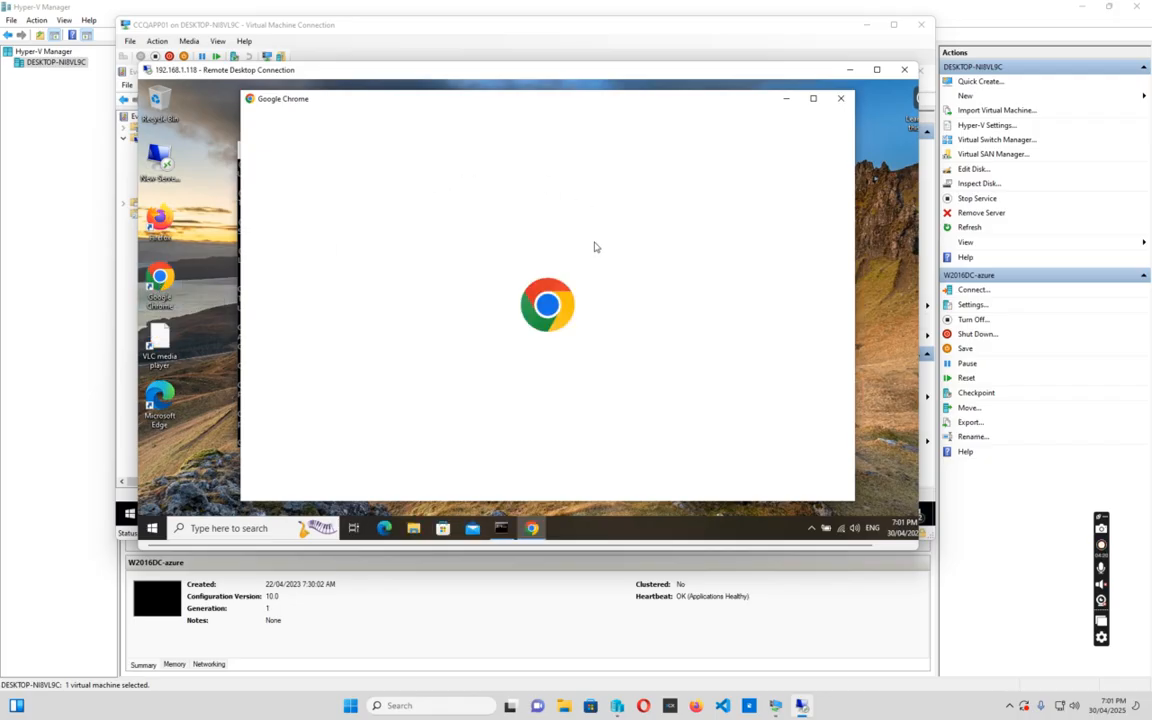
# Dismiss Chrome's sign-in, default-browser and ad privacy prompts without signing in
pyautogui.click(803, 476)
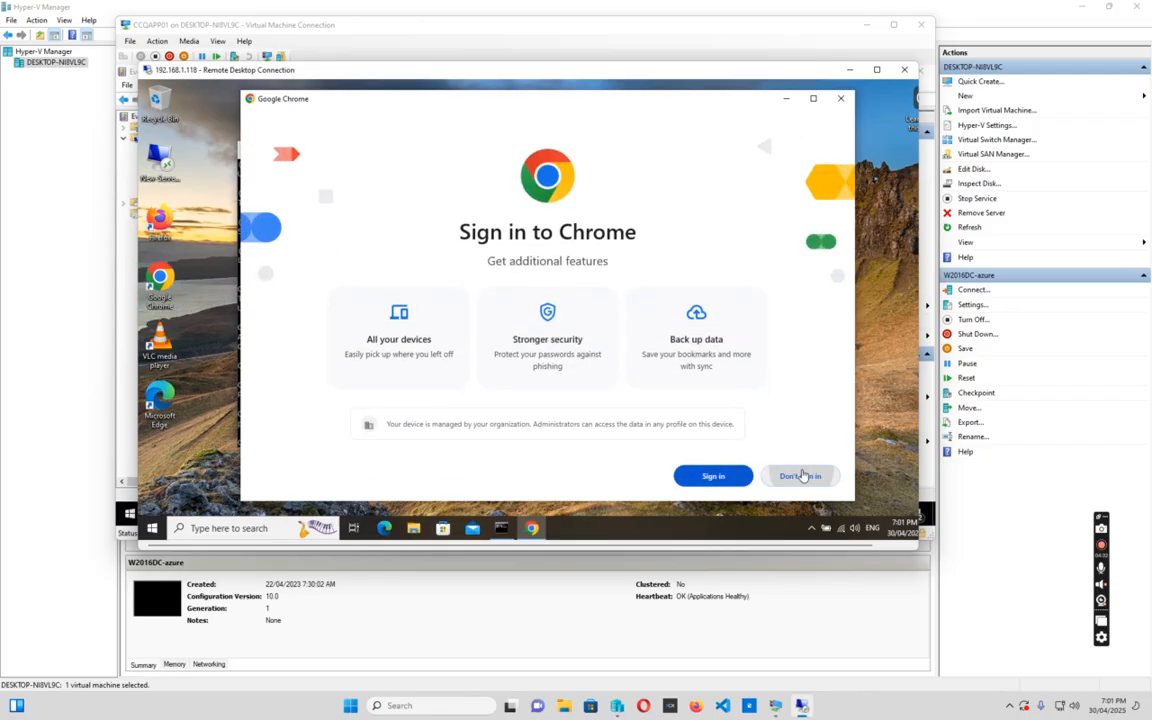
pyautogui.click(803, 477)
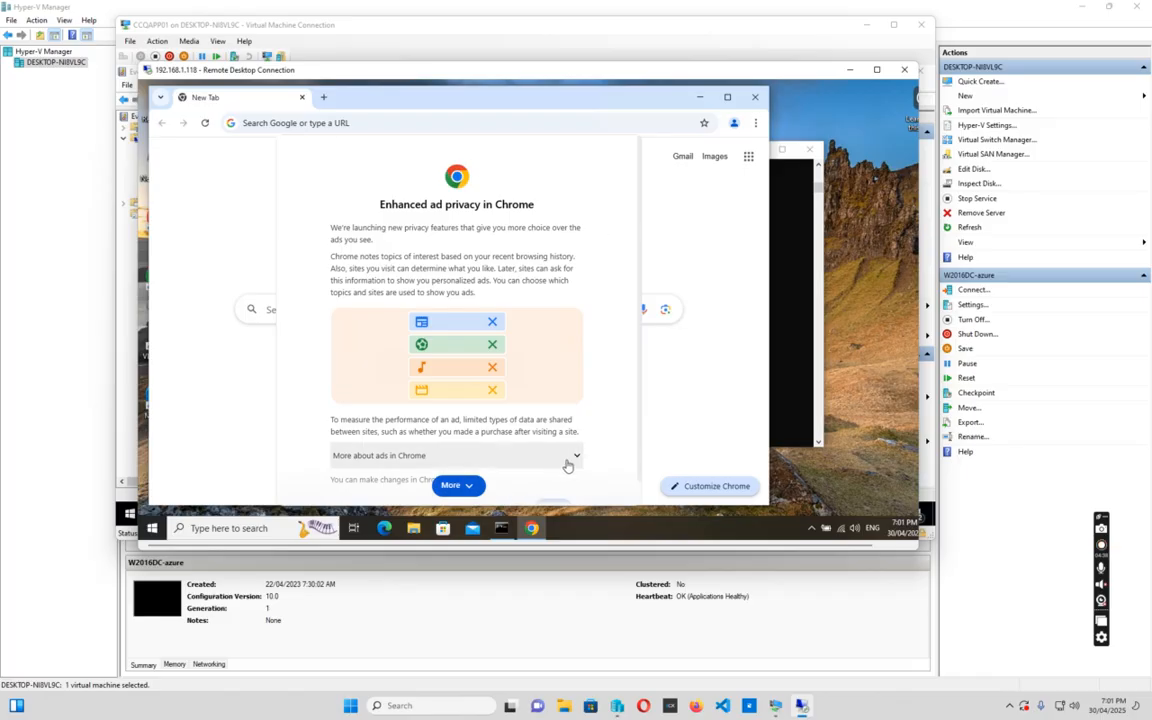
pyautogui.click(452, 485)
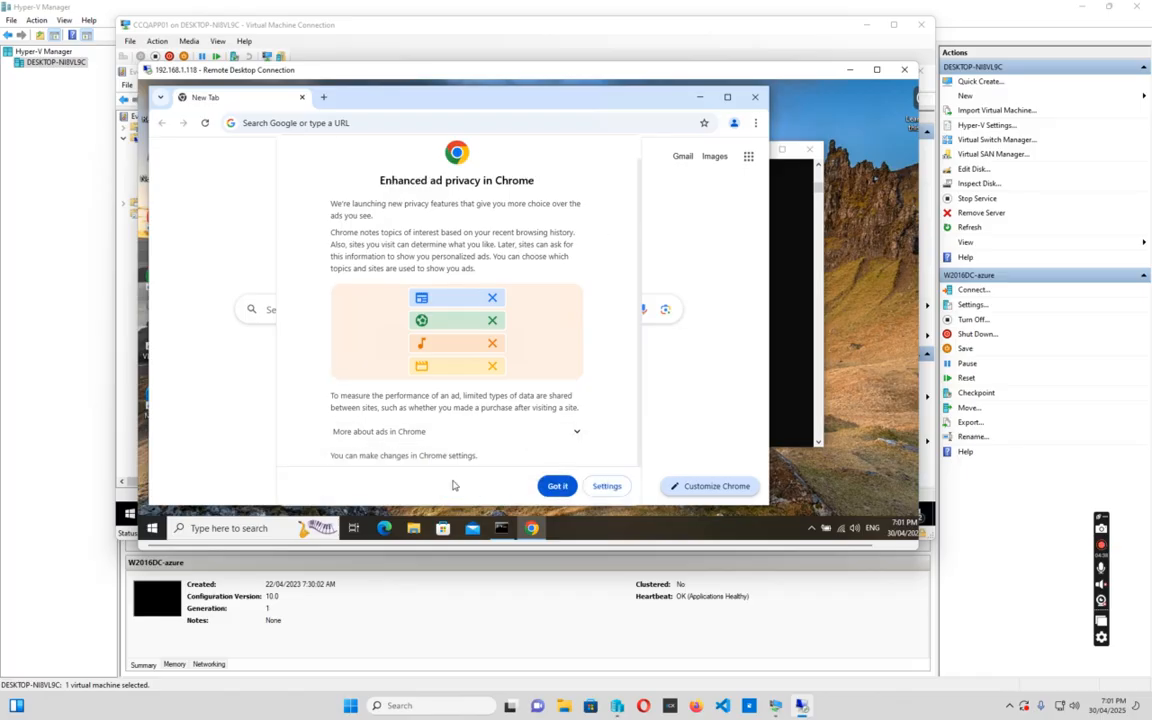
pyautogui.click(558, 486)
pyautogui.click(273, 125)
# Search 'process mon' and download ProcessMonitor.zip (2.9 MB) from the Process Monitor v4.01 page
pyautogui.write('pr')
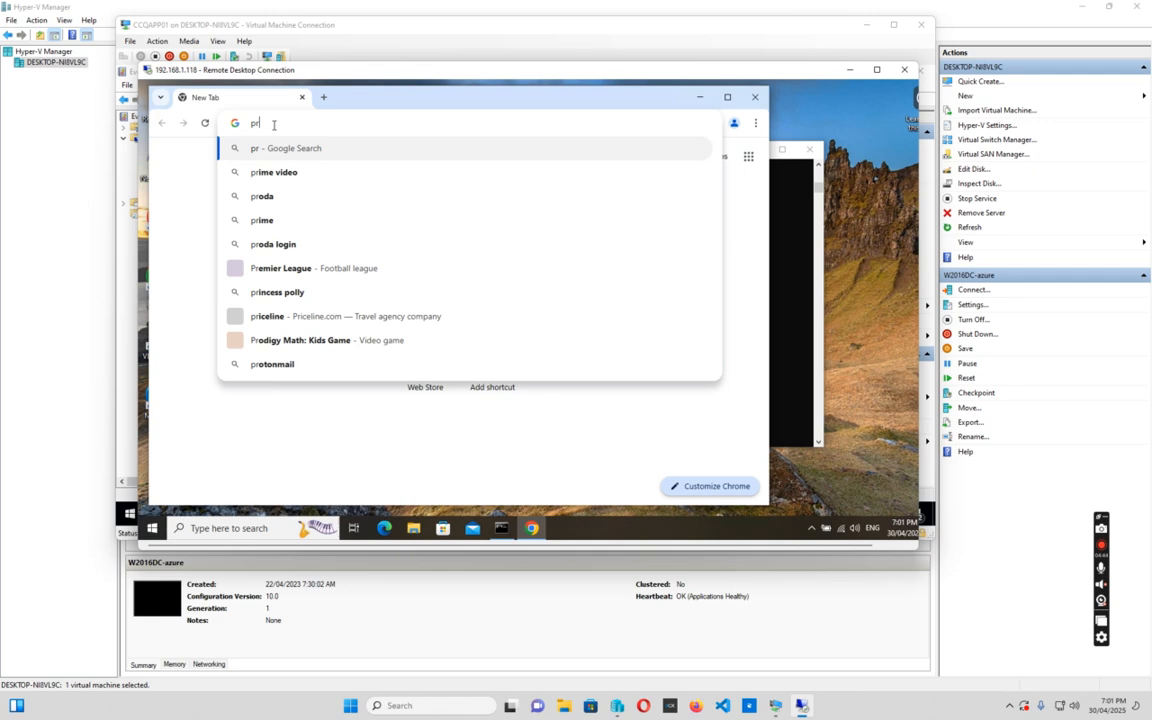
pyautogui.write('ocess mon')
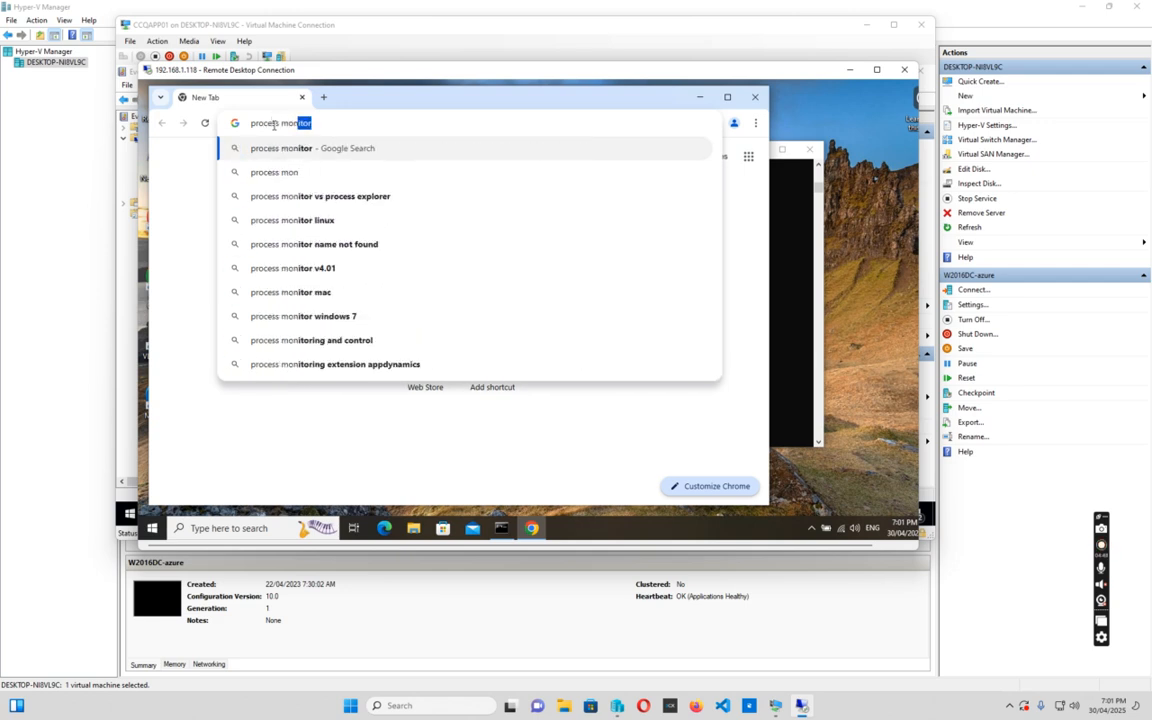
pyautogui.press('Return')
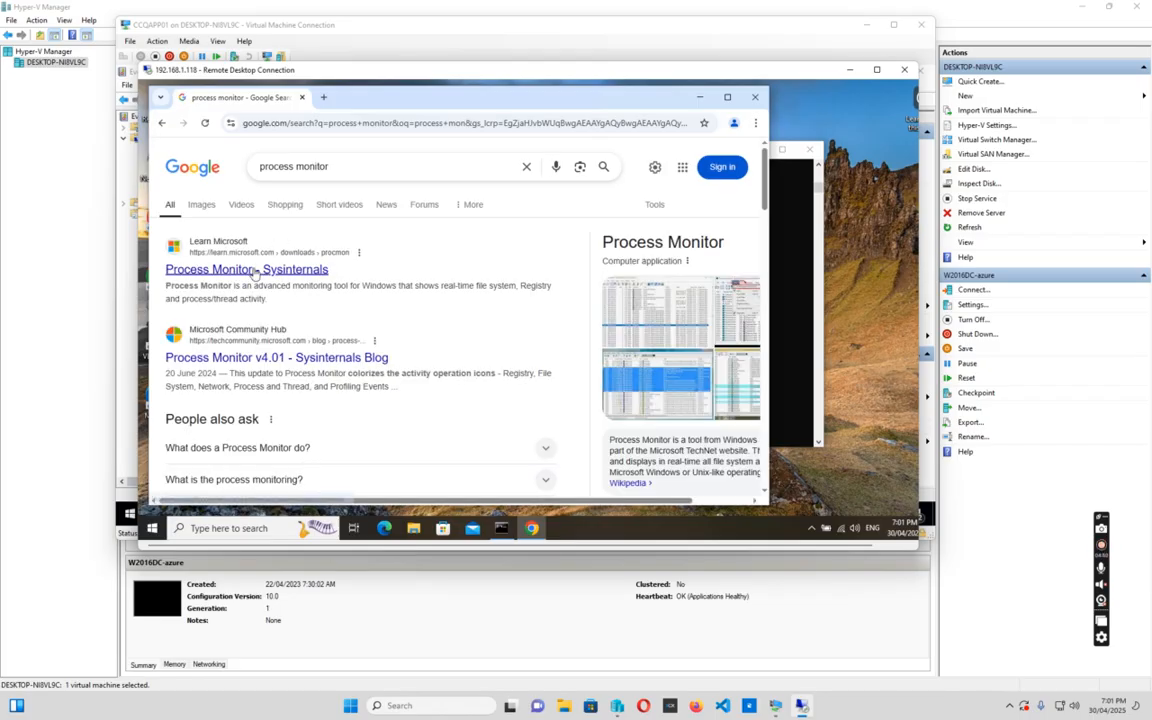
pyautogui.click(255, 270)
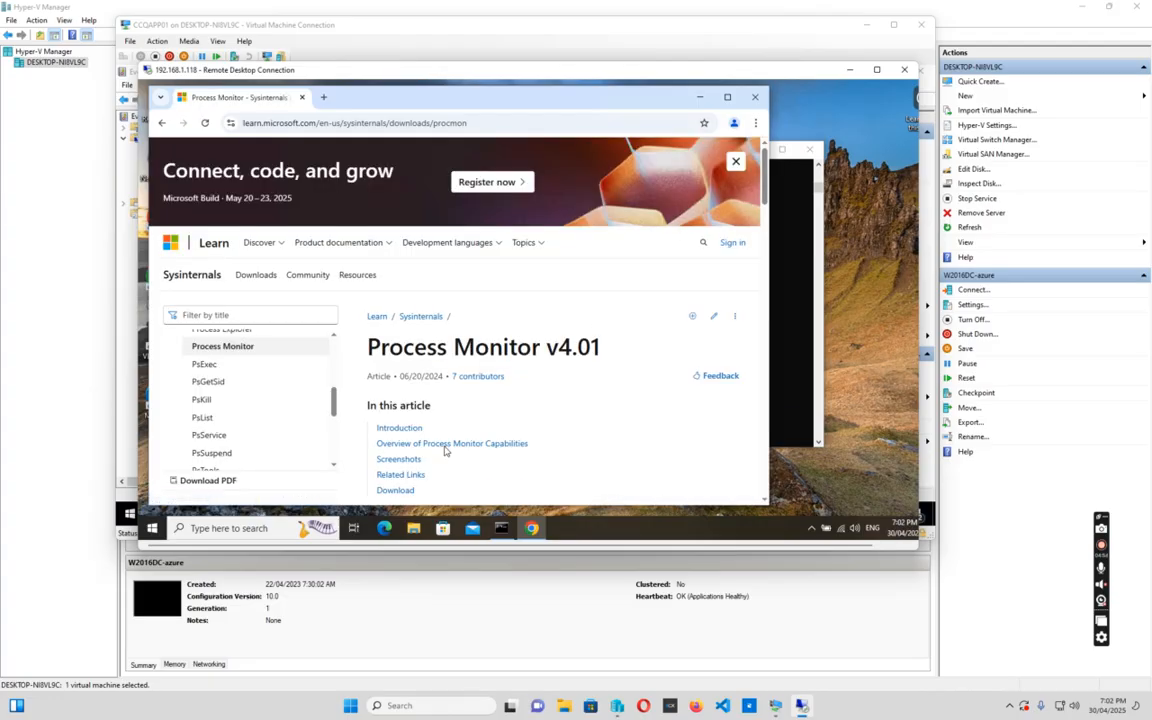
pyautogui.scroll(-1, 459, 414)
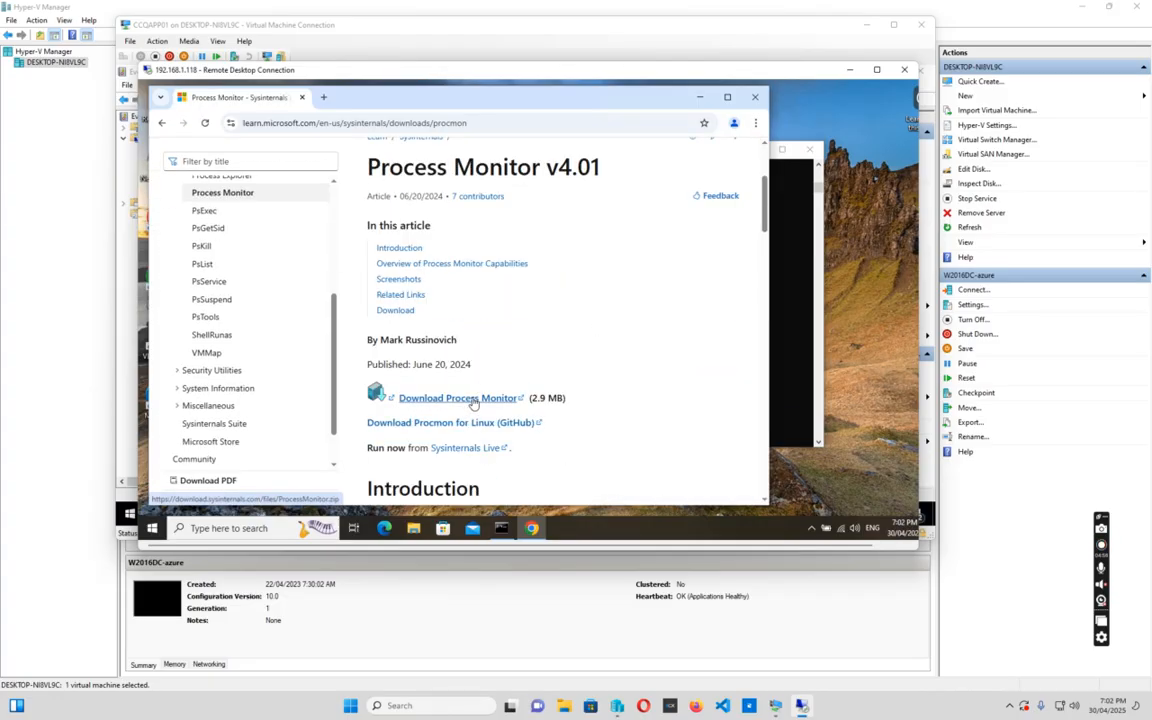
pyautogui.click(474, 402)
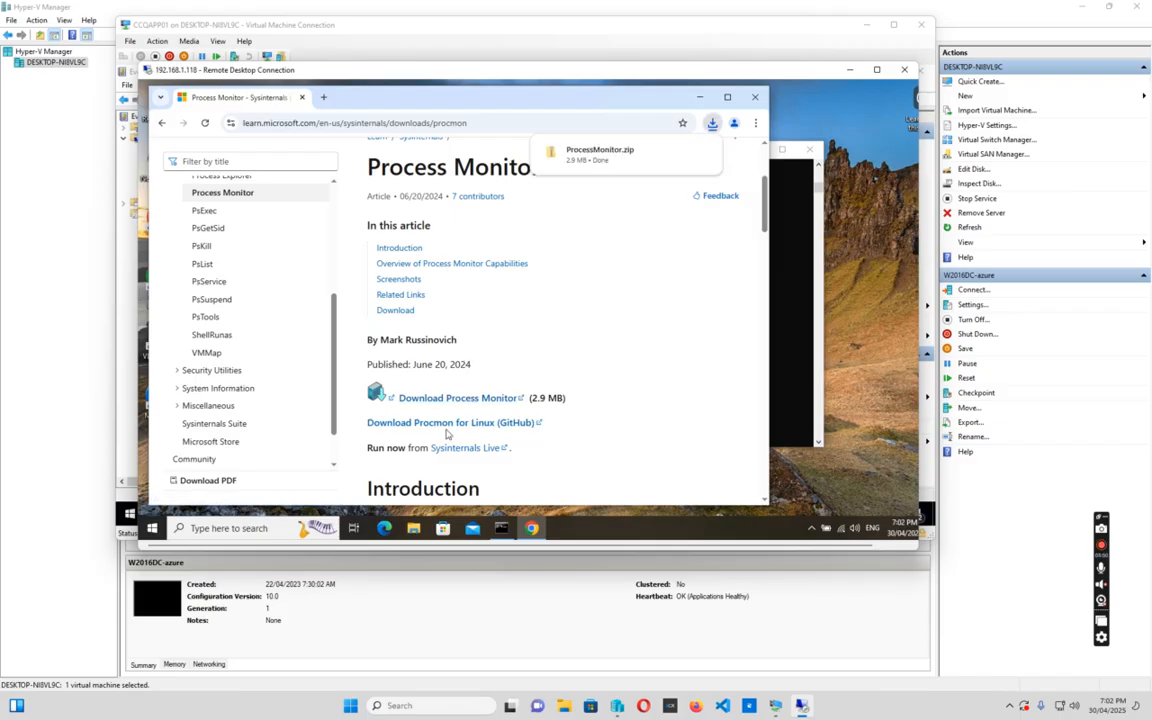
pyautogui.moveTo(548, 147)
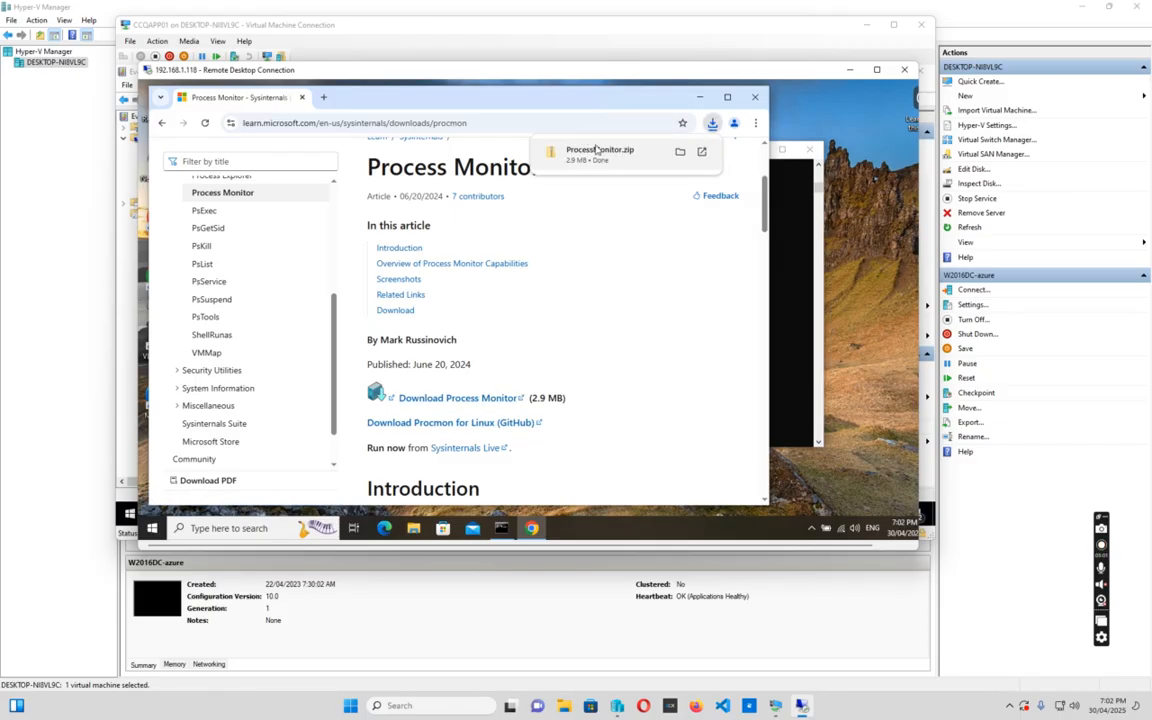
pyautogui.click(680, 151)
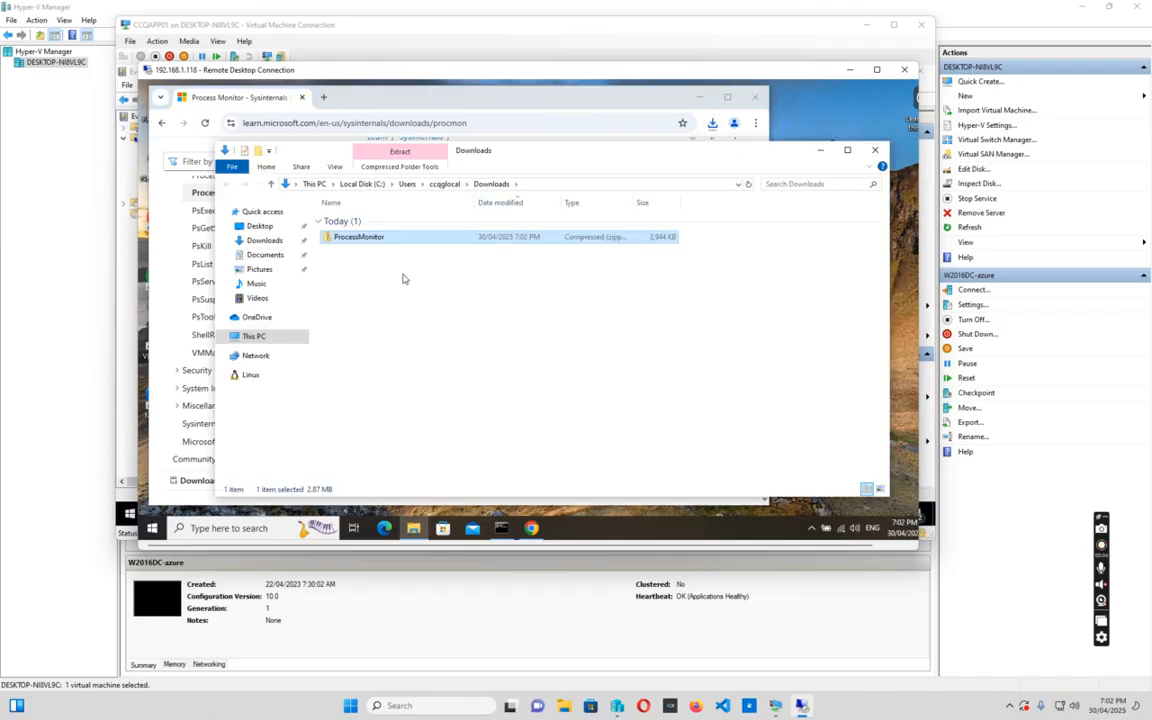
# Extract ProcessMonitor.zip into a ProcessMonitor folder and launch Procmon64, accepting its licence
pyautogui.rightClick(355, 240)
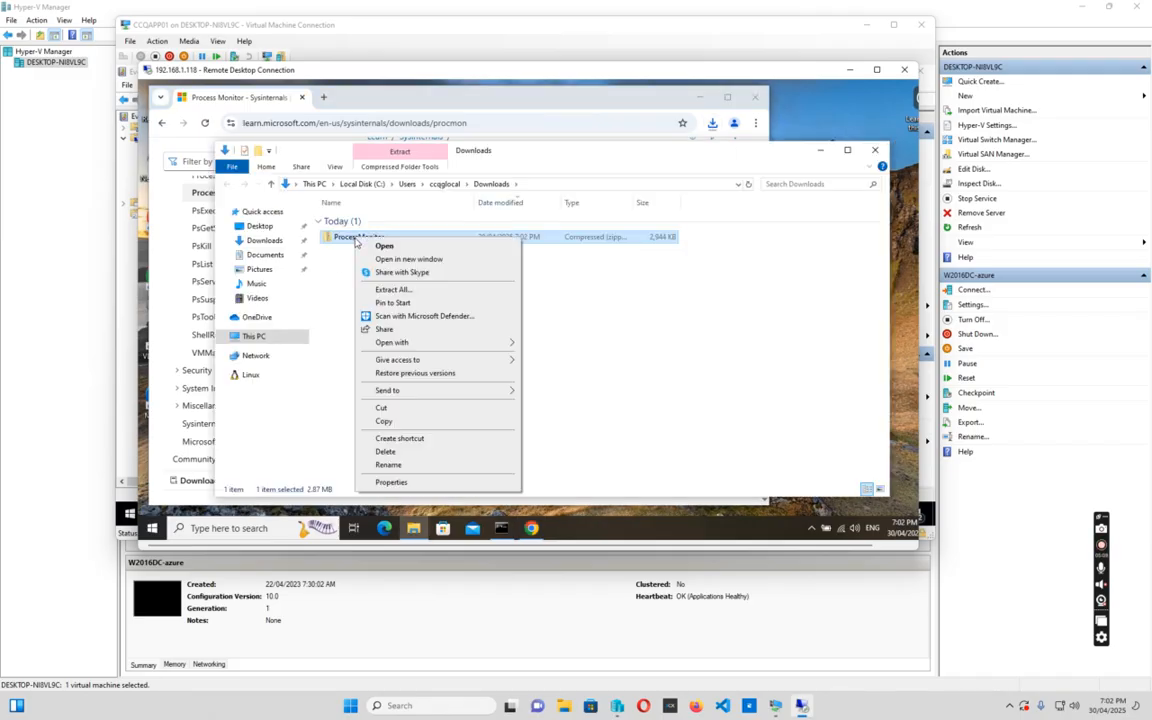
pyautogui.click(392, 290)
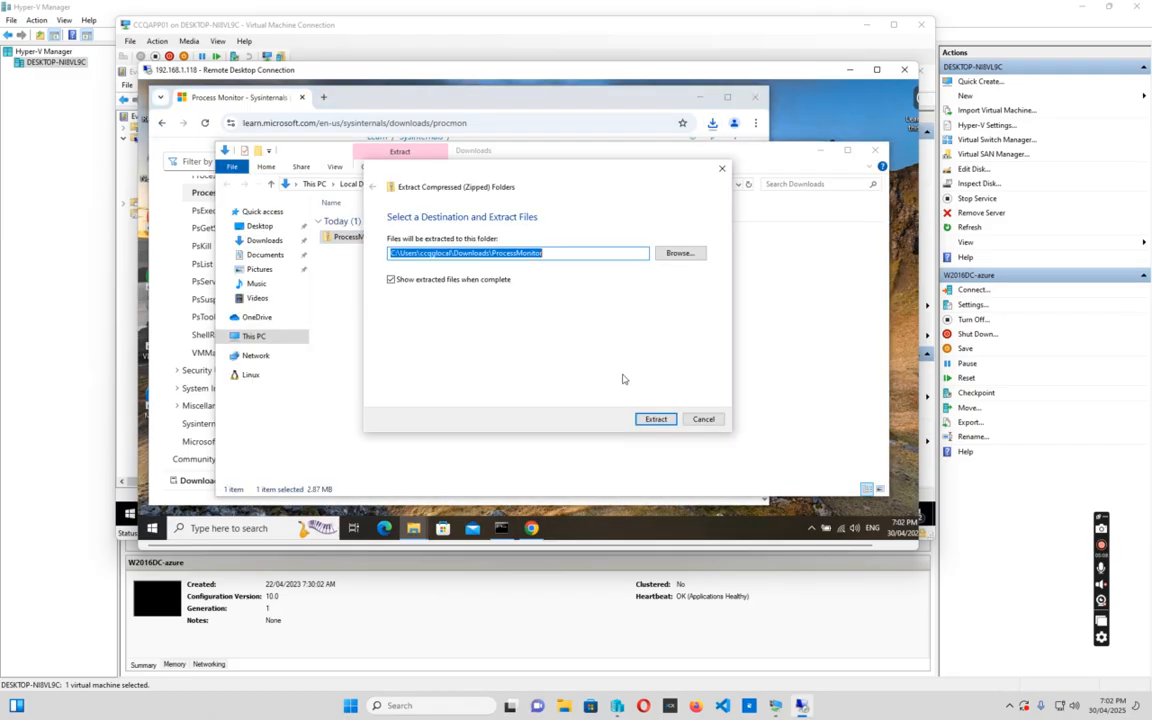
pyautogui.click(655, 420)
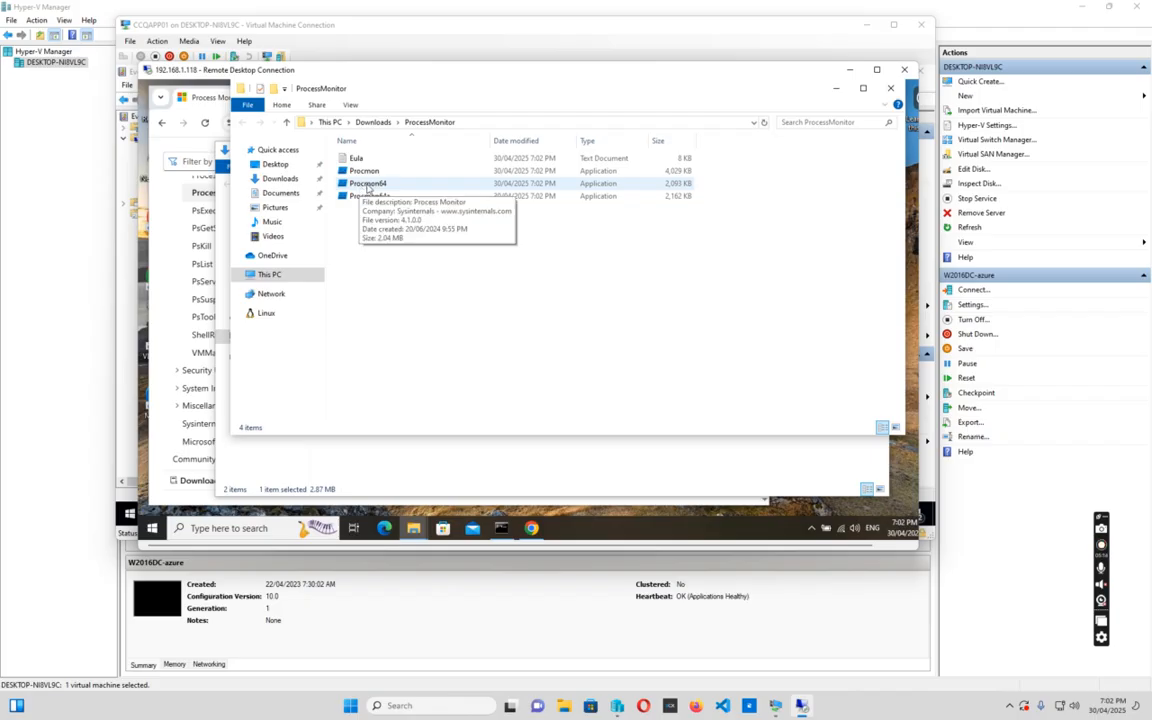
pyautogui.doubleClick(369, 185)
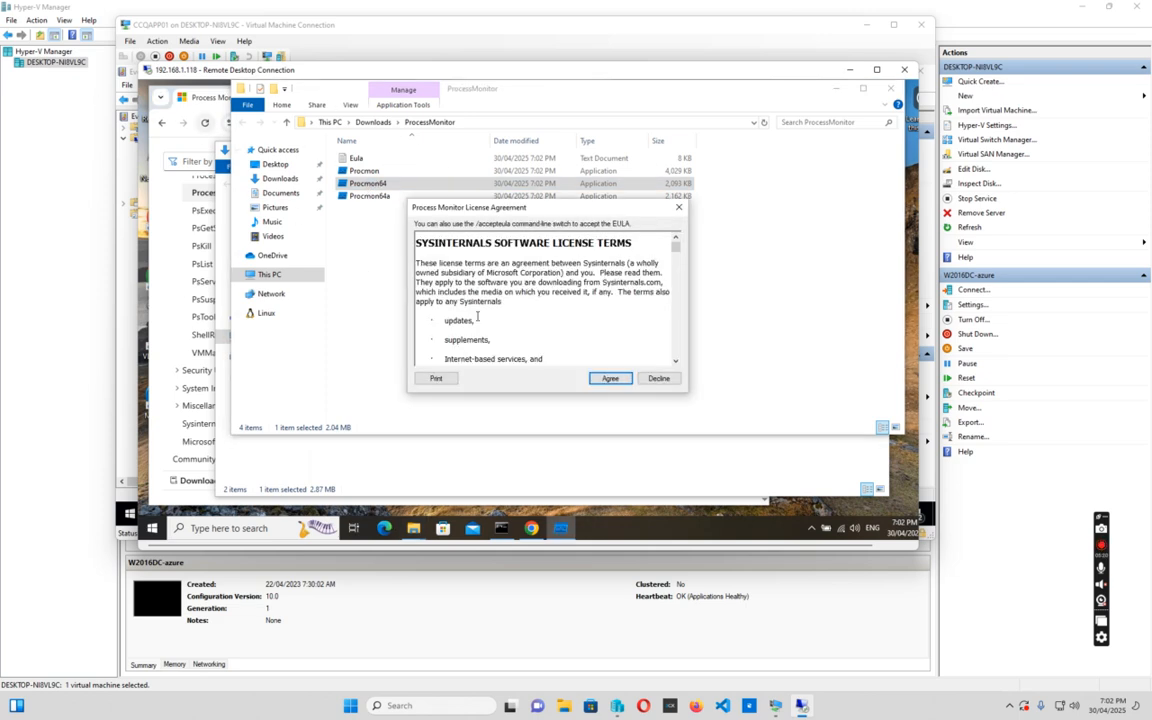
pyautogui.click(610, 379)
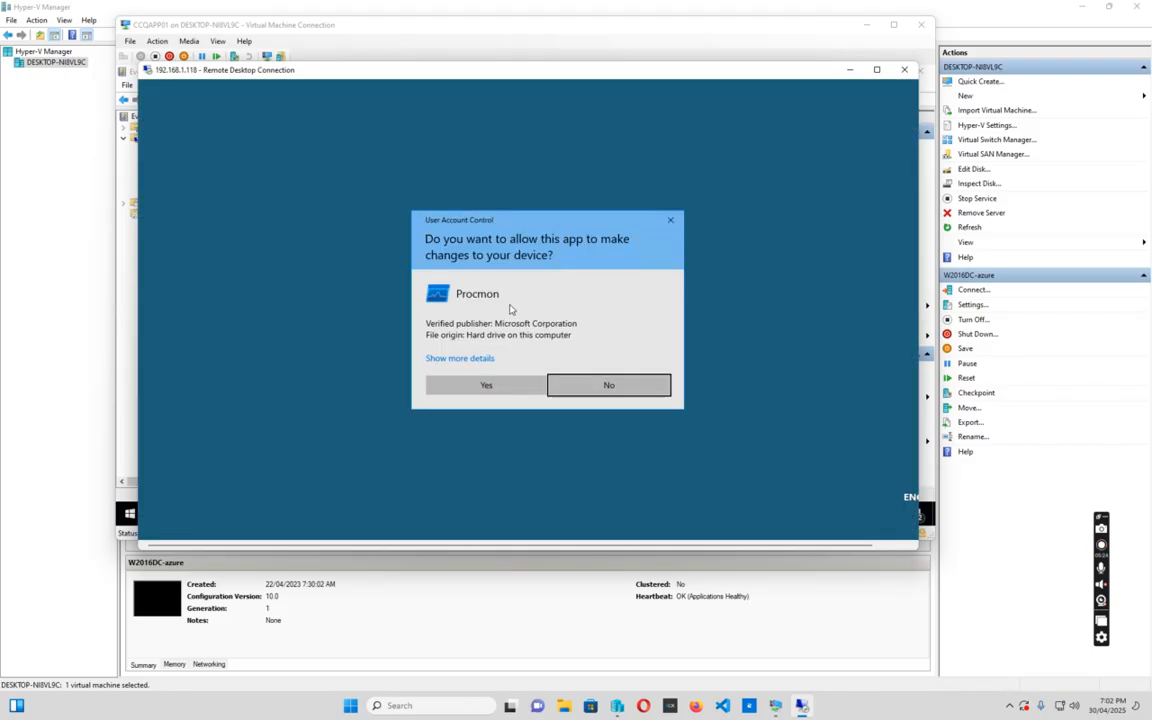
# Approve elevation for Process Monitor, maximize it, and widen the Operation and Path columns
pyautogui.click(499, 390)
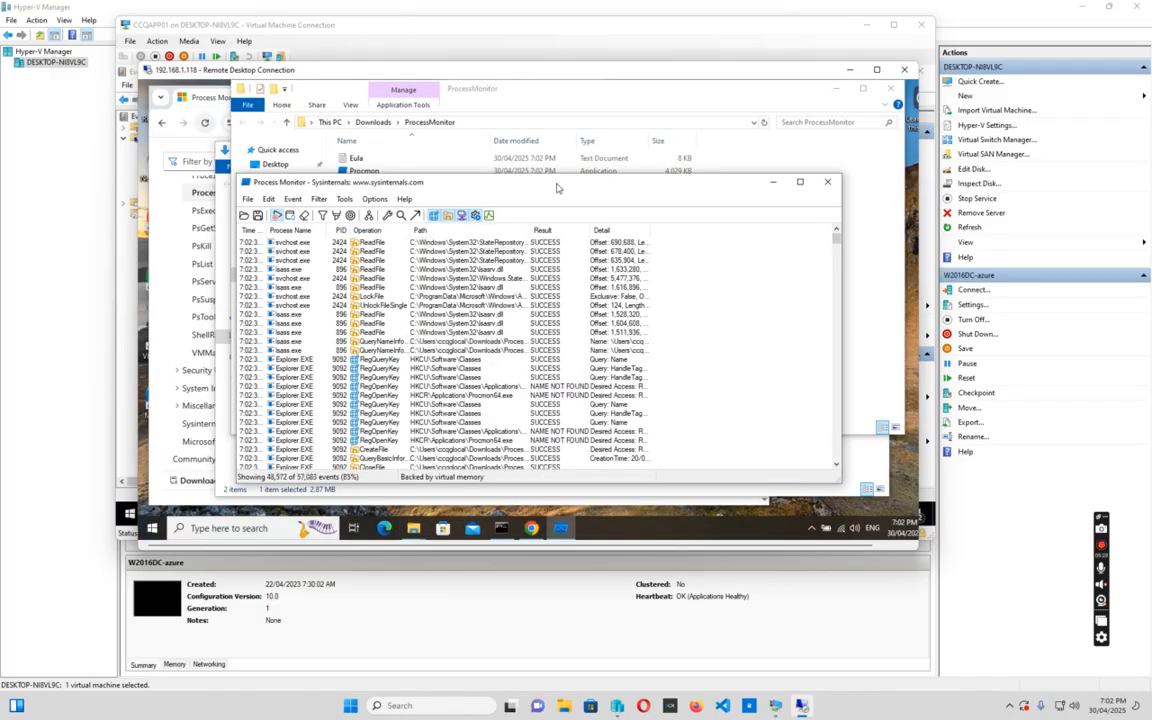
pyautogui.click(800, 183)
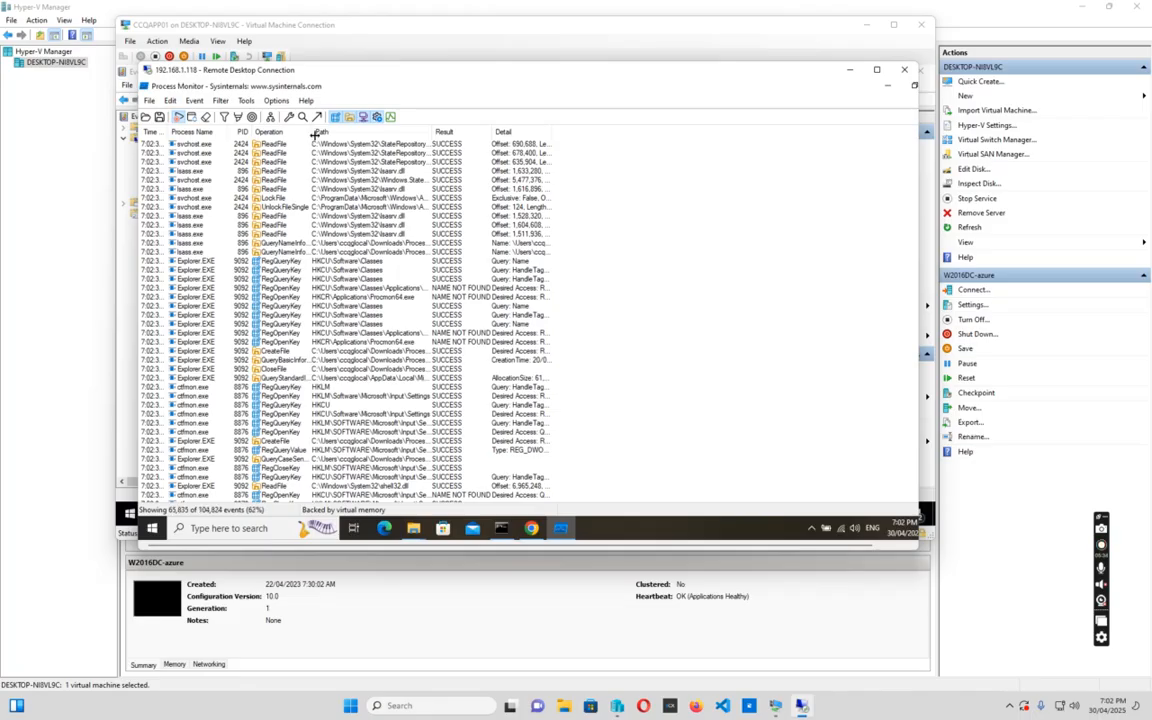
pyautogui.moveTo(310, 132); pyautogui.dragTo(318, 132)
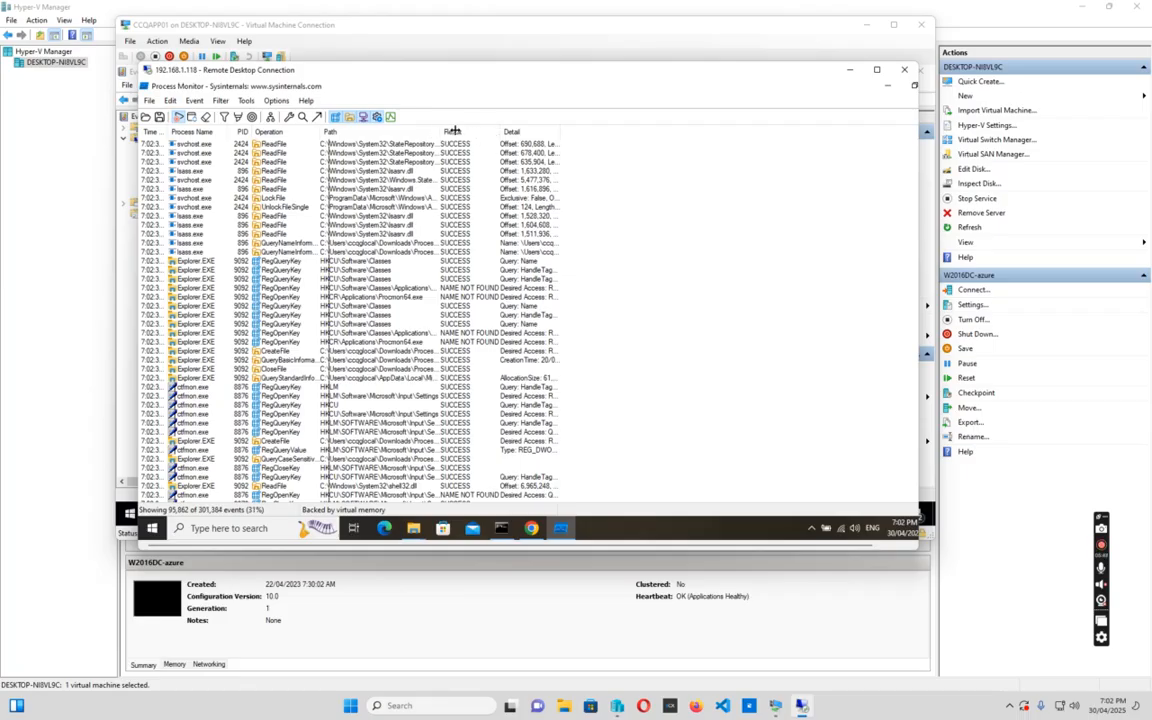
pyautogui.moveTo(437, 132); pyautogui.dragTo(491, 132)
# Add and apply an include filter rule: Path contains ccqapp01
pyautogui.click(221, 101)
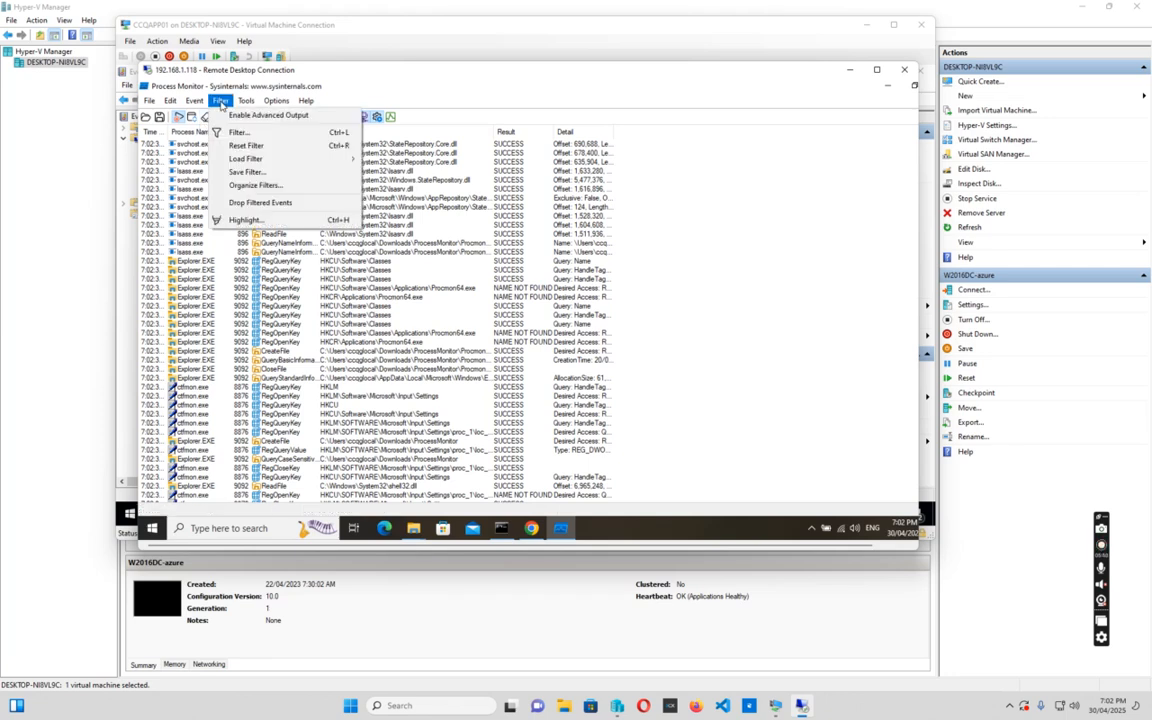
pyautogui.click(237, 133)
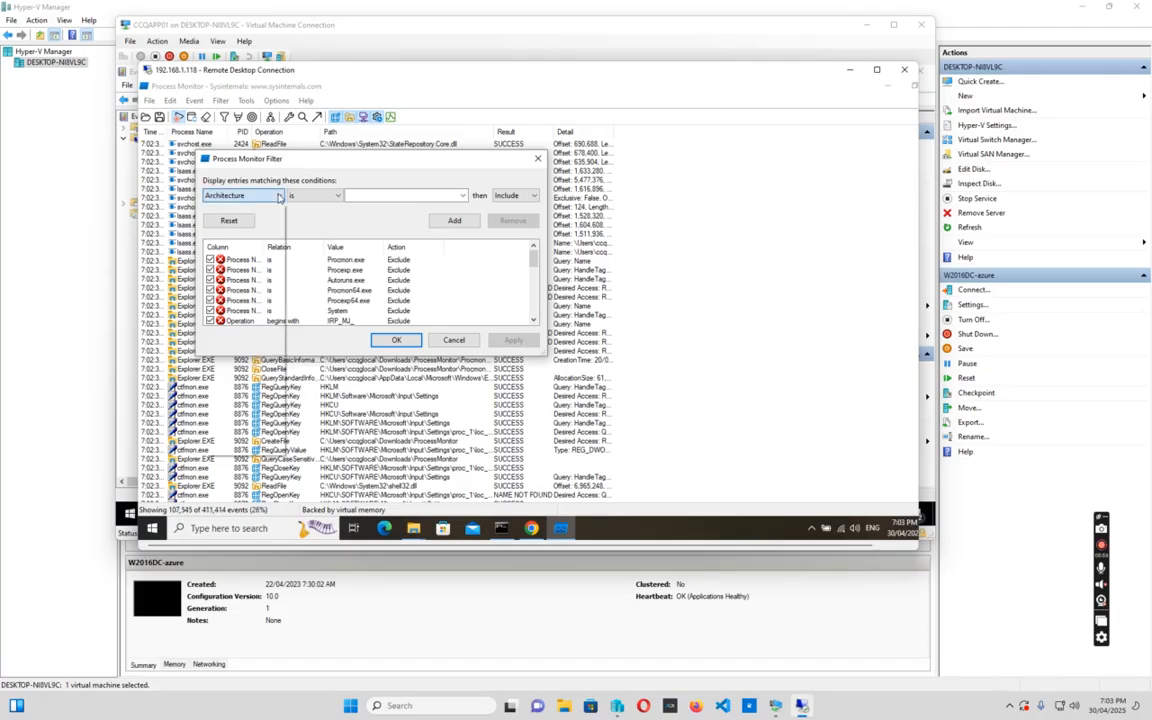
pyautogui.click(277, 199)
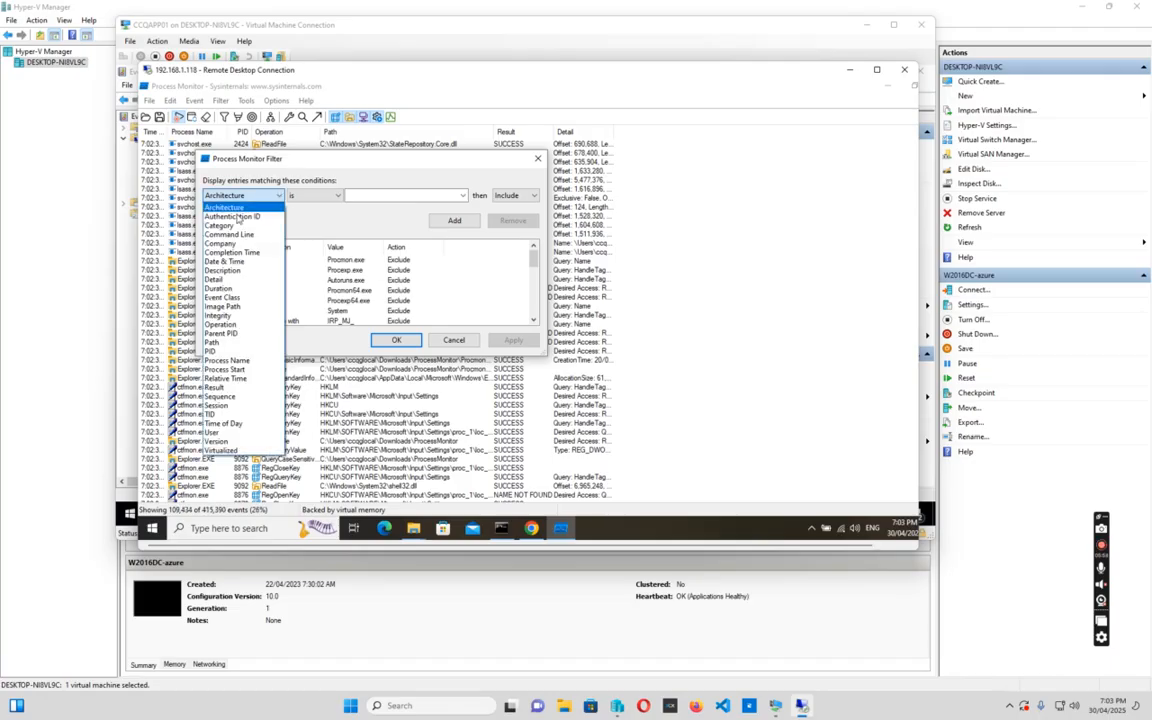
pyautogui.click(224, 342)
pyautogui.click(335, 197)
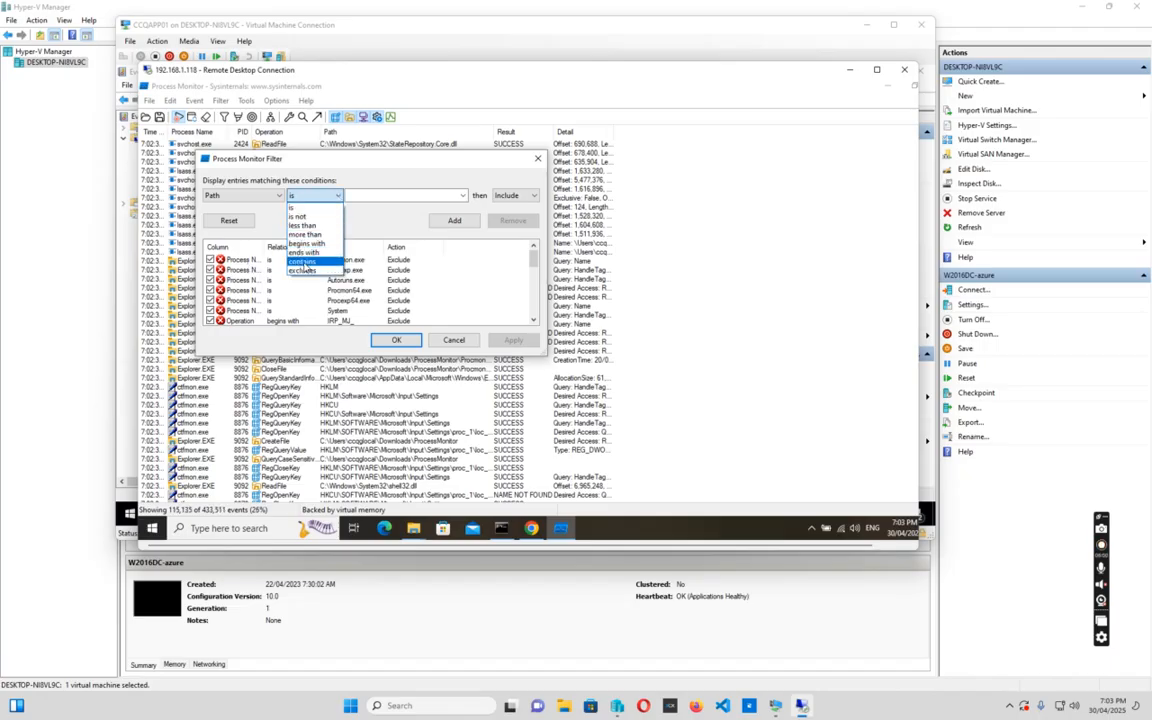
pyautogui.click(303, 261)
pyautogui.click(373, 194)
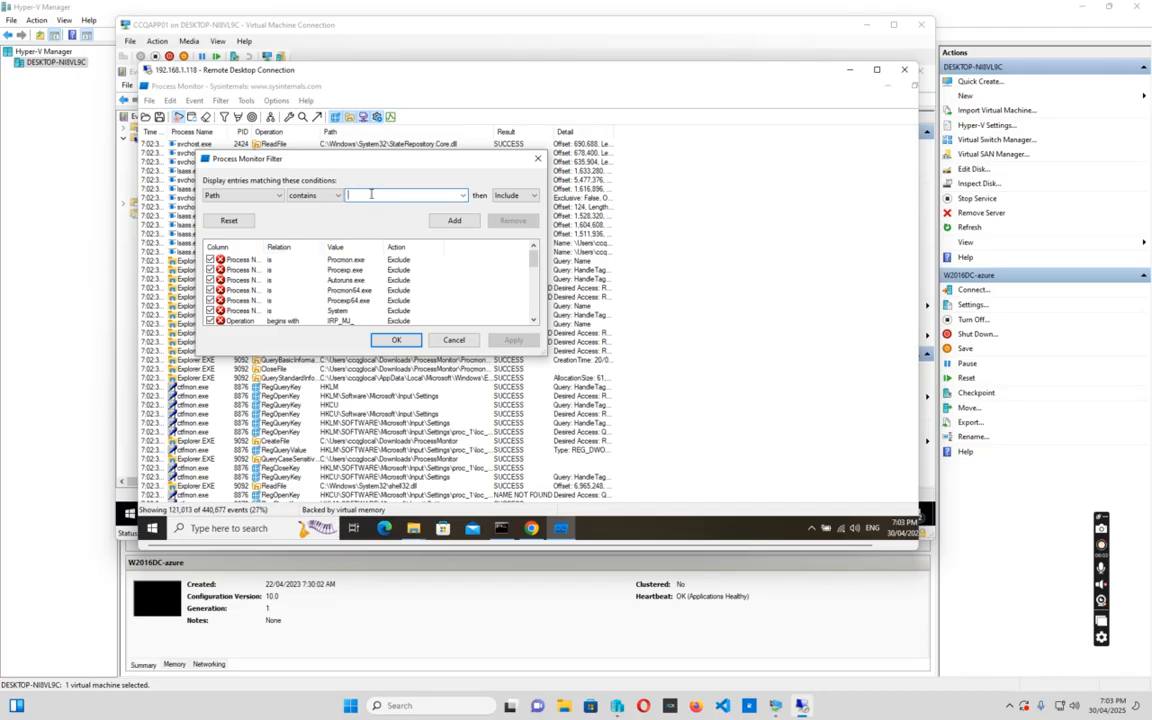
pyautogui.write('ccqapp01')
pyautogui.click(455, 222)
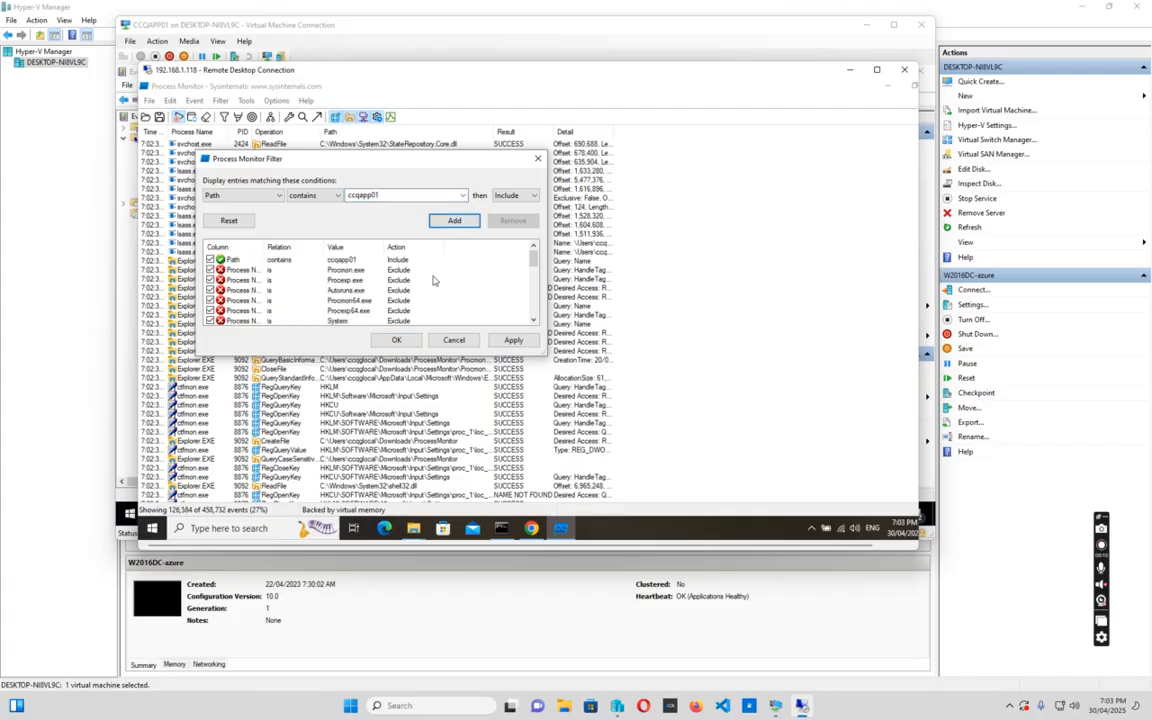
pyautogui.click(513, 341)
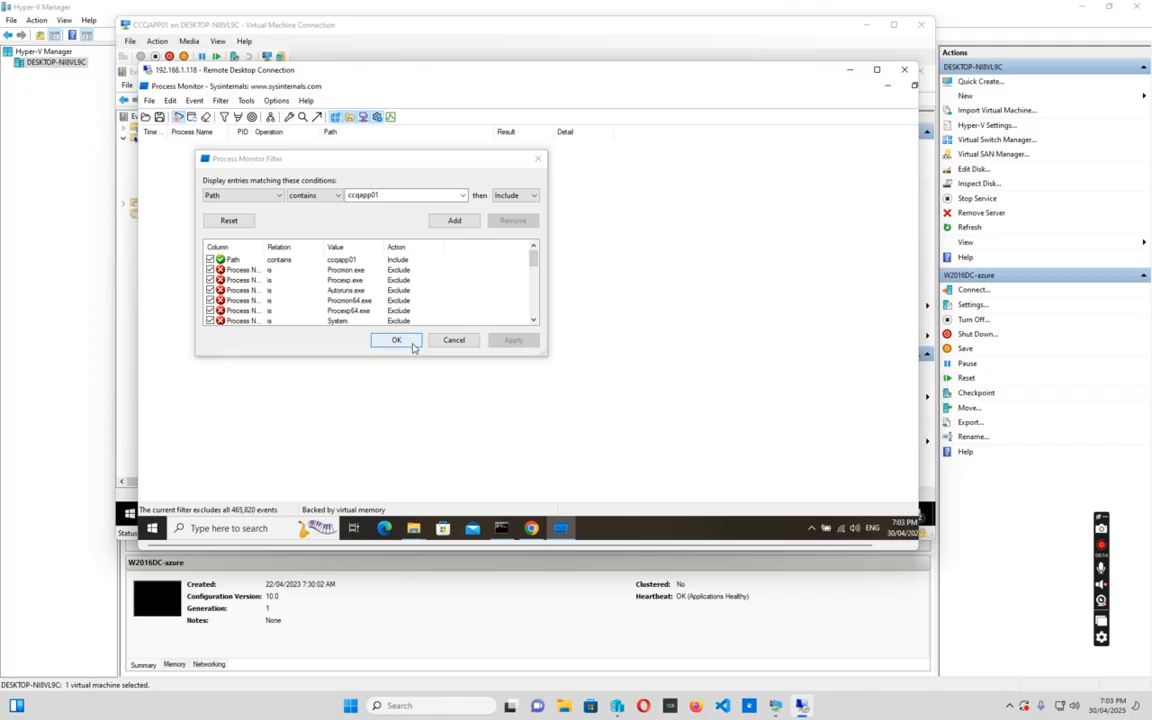
pyautogui.click(394, 340)
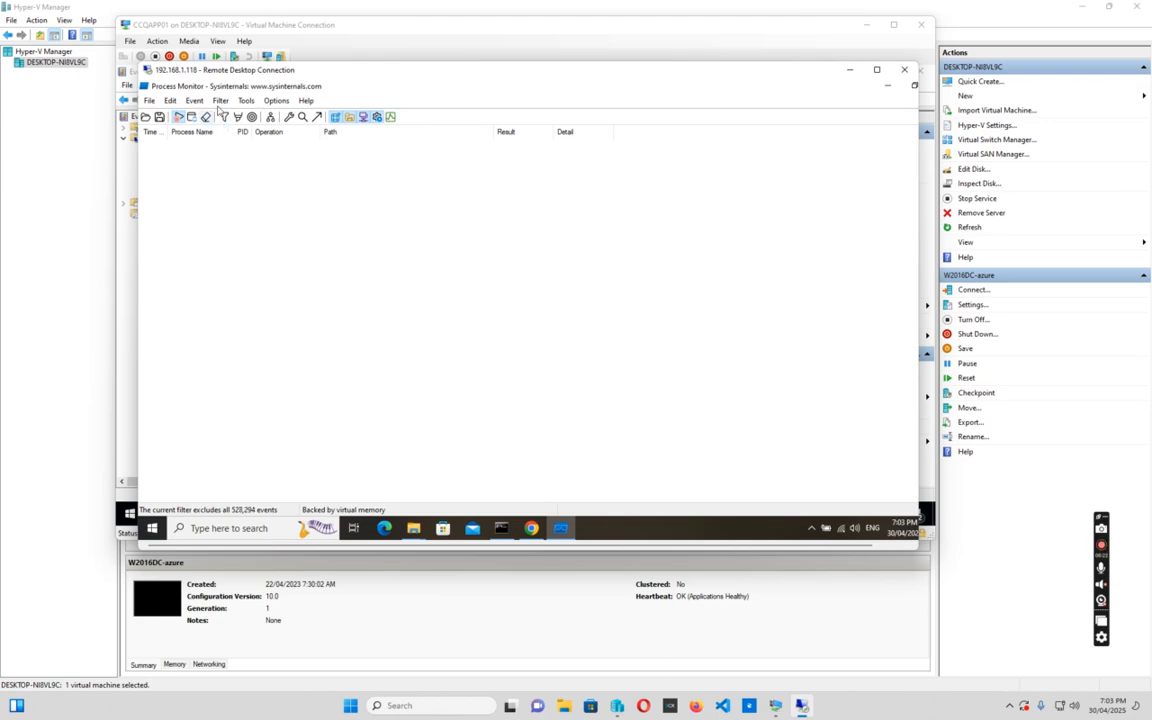
# Maximize the Remote Desktop window and select the single svchost.exe UDP Receive event
pyautogui.click(220, 101)
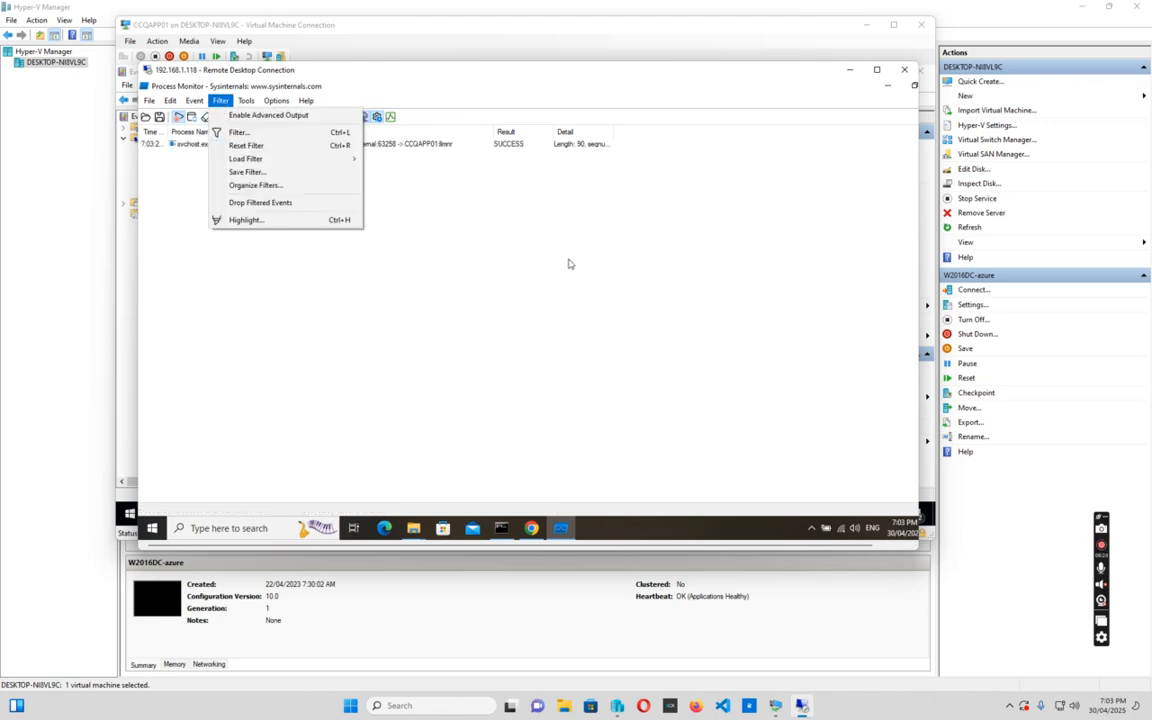
pyautogui.click(510, 233)
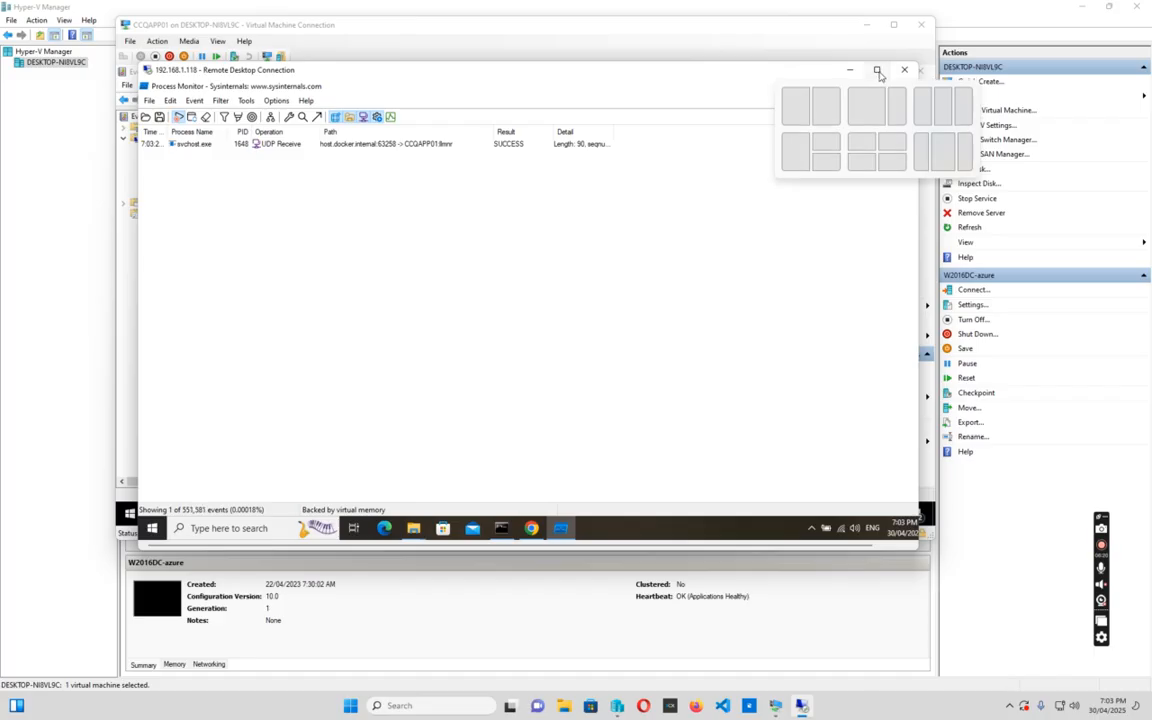
pyautogui.click(877, 72)
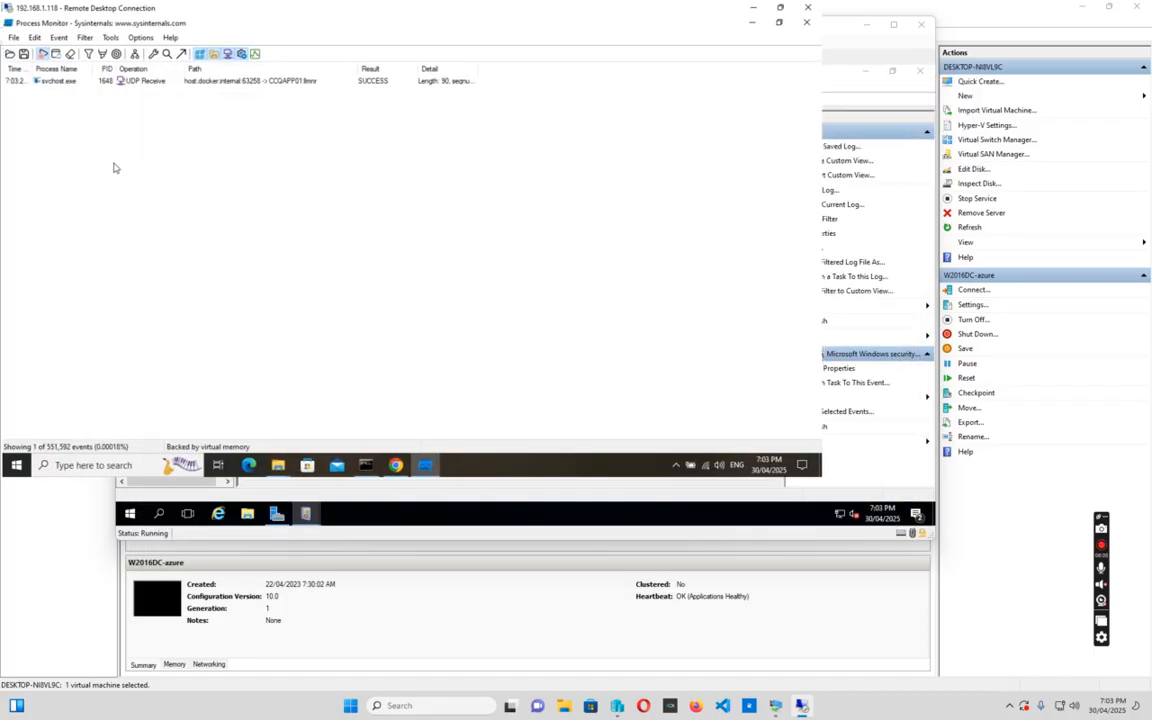
pyautogui.click(46, 84)
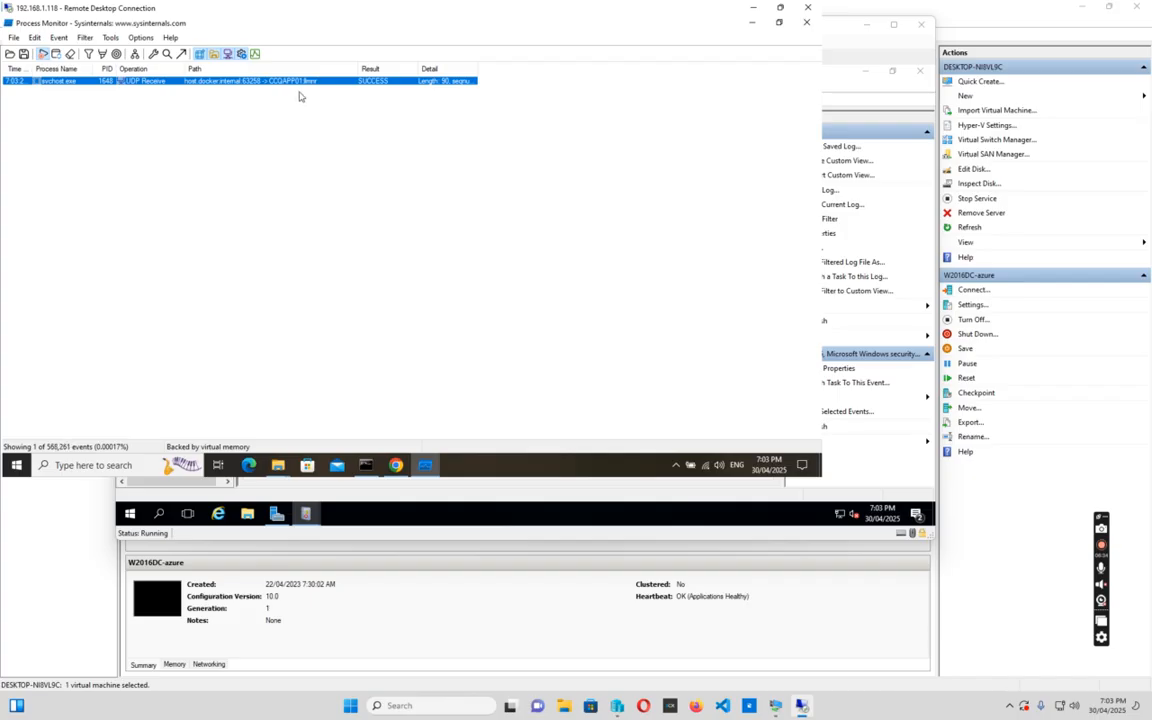
# Widen the Path and PID columns and select the svchost.exe event
pyautogui.moveTo(358, 67); pyautogui.dragTo(377, 67)
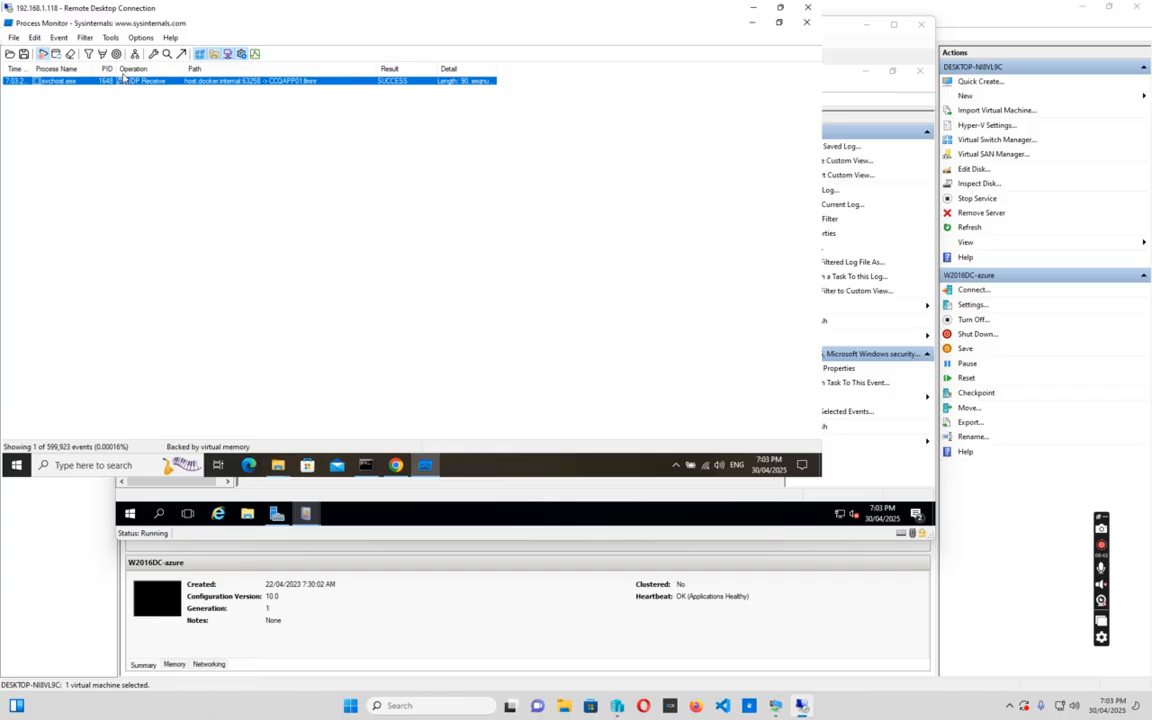
pyautogui.moveTo(124, 67); pyautogui.dragTo(208, 68)
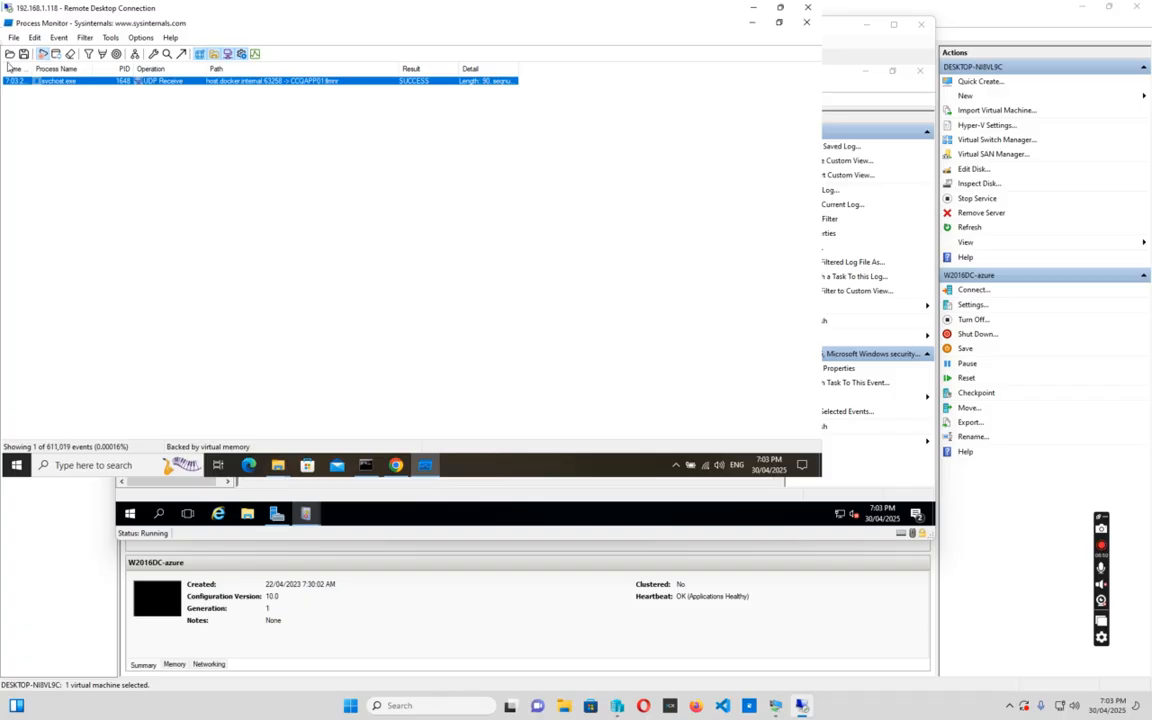
pyautogui.click(60, 38)
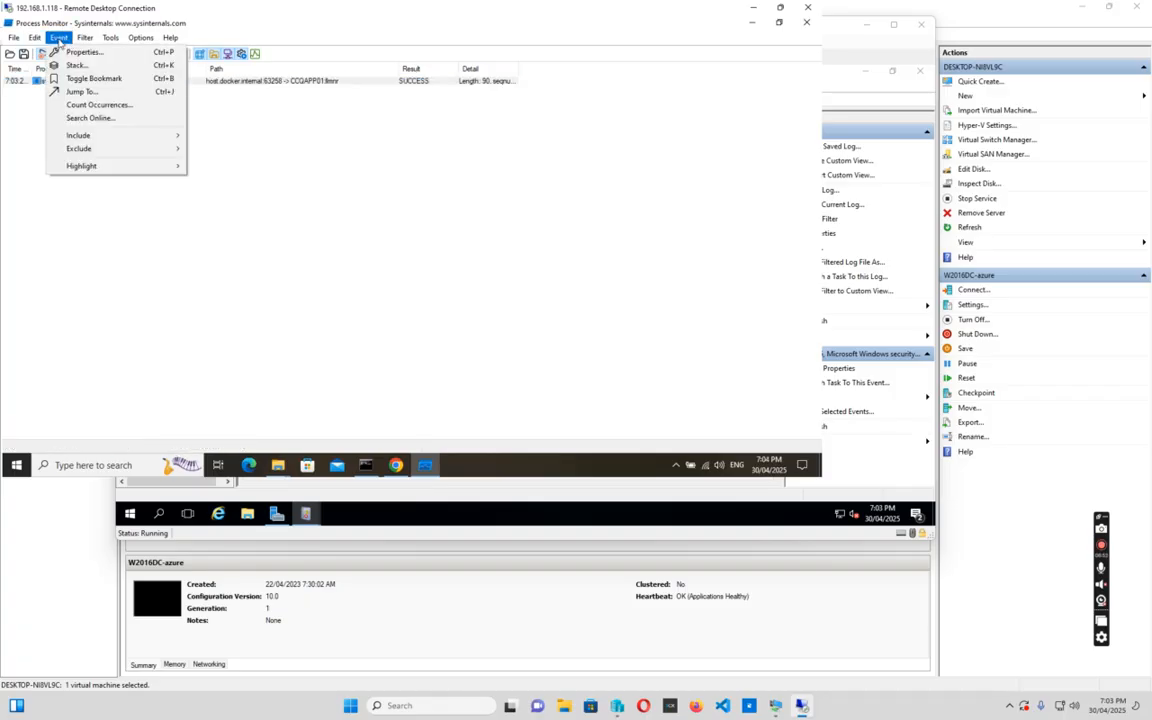
pyautogui.moveTo(80, 135)
pyautogui.moveTo(34, 39)
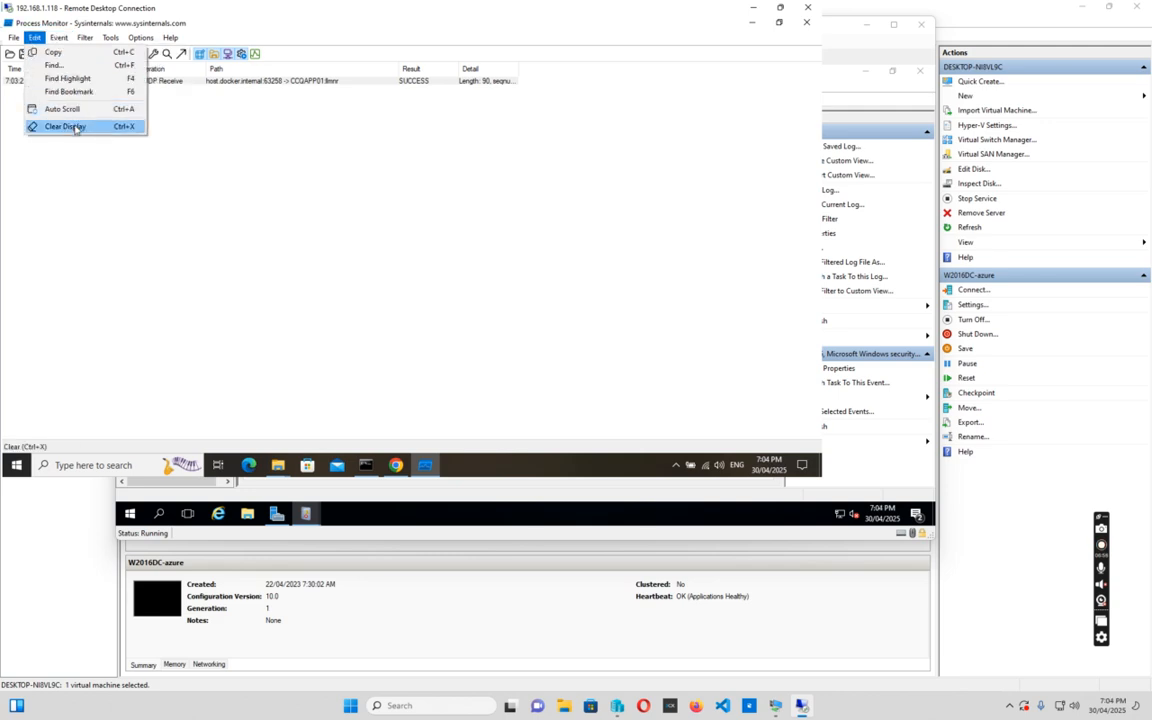
pyautogui.click(280, 220)
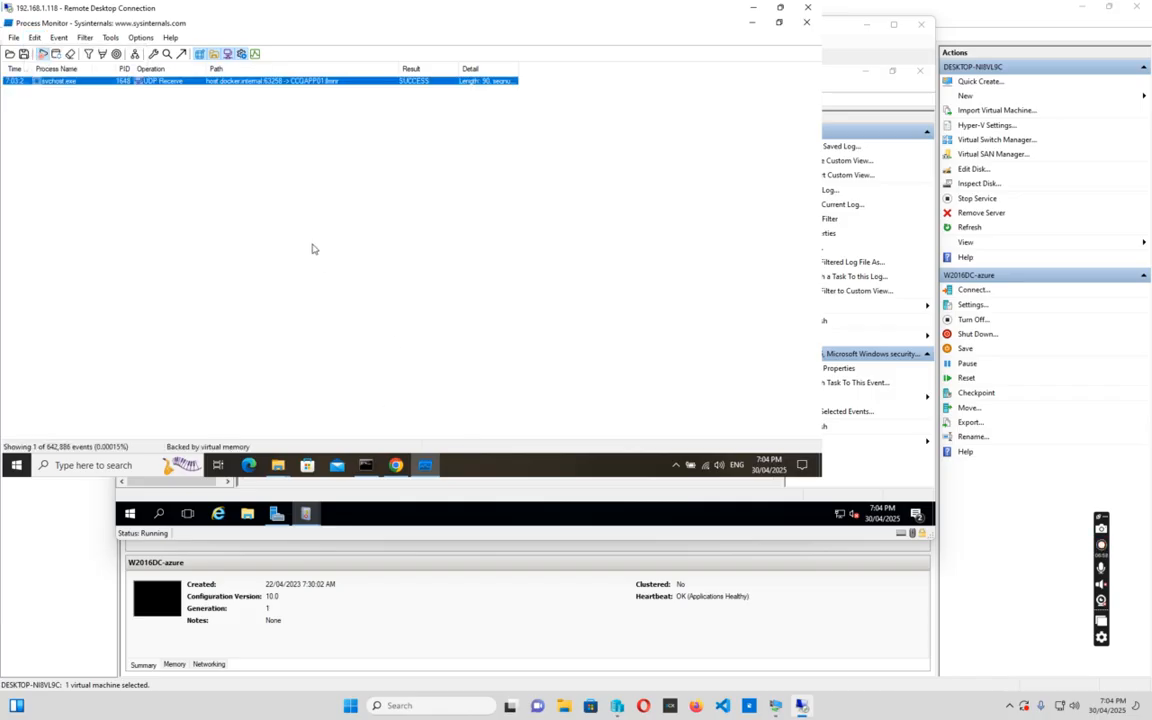
pyautogui.click(268, 82)
# Narrow the Path column and widen Detail and Time to show their full text
pyautogui.click(141, 38)
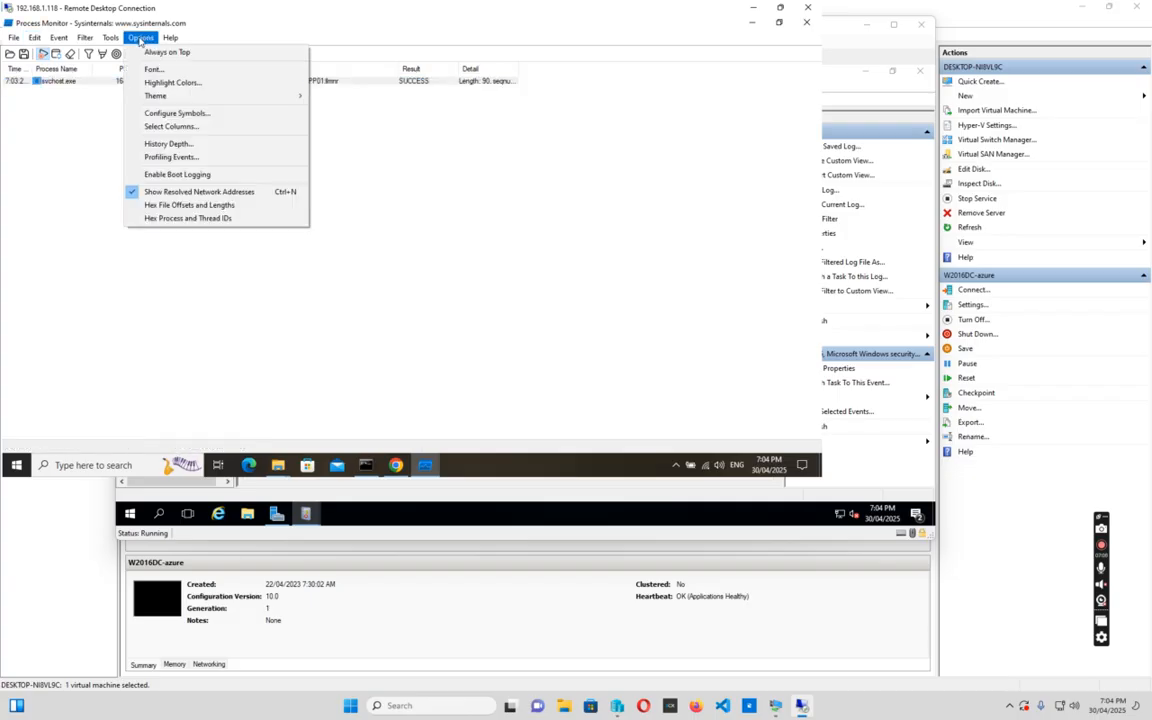
pyautogui.click(484, 253)
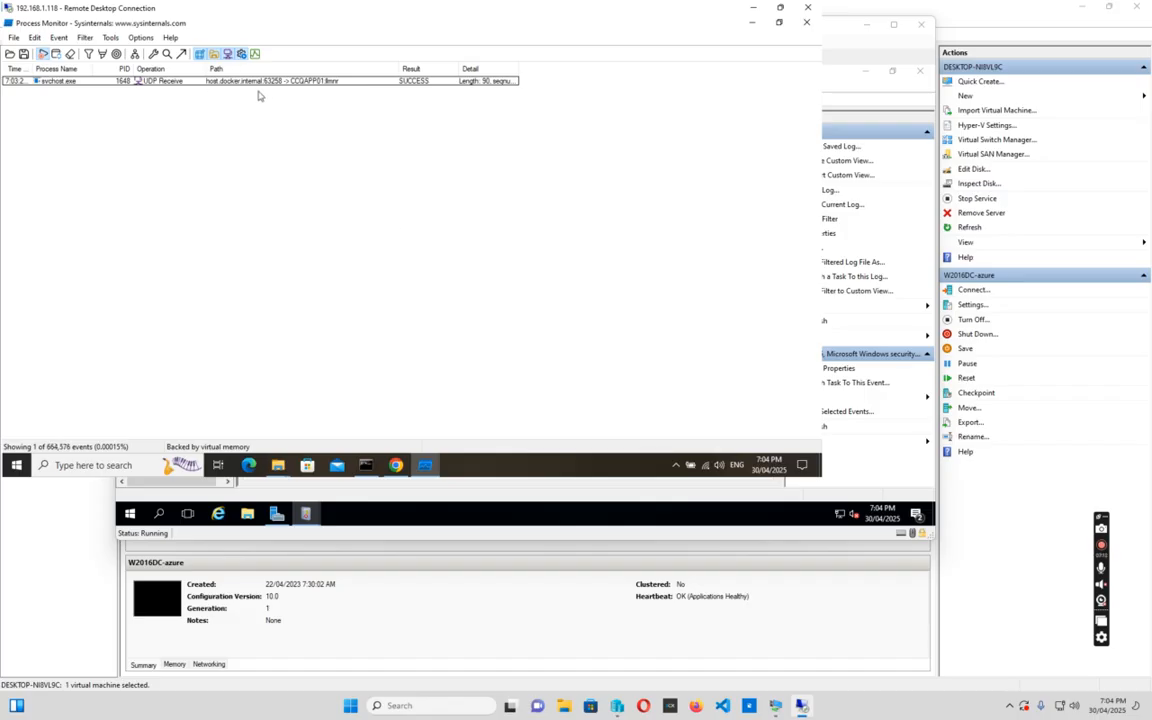
pyautogui.moveTo(398, 71); pyautogui.dragTo(370, 72)
pyautogui.moveTo(488, 71); pyautogui.dragTo(555, 71)
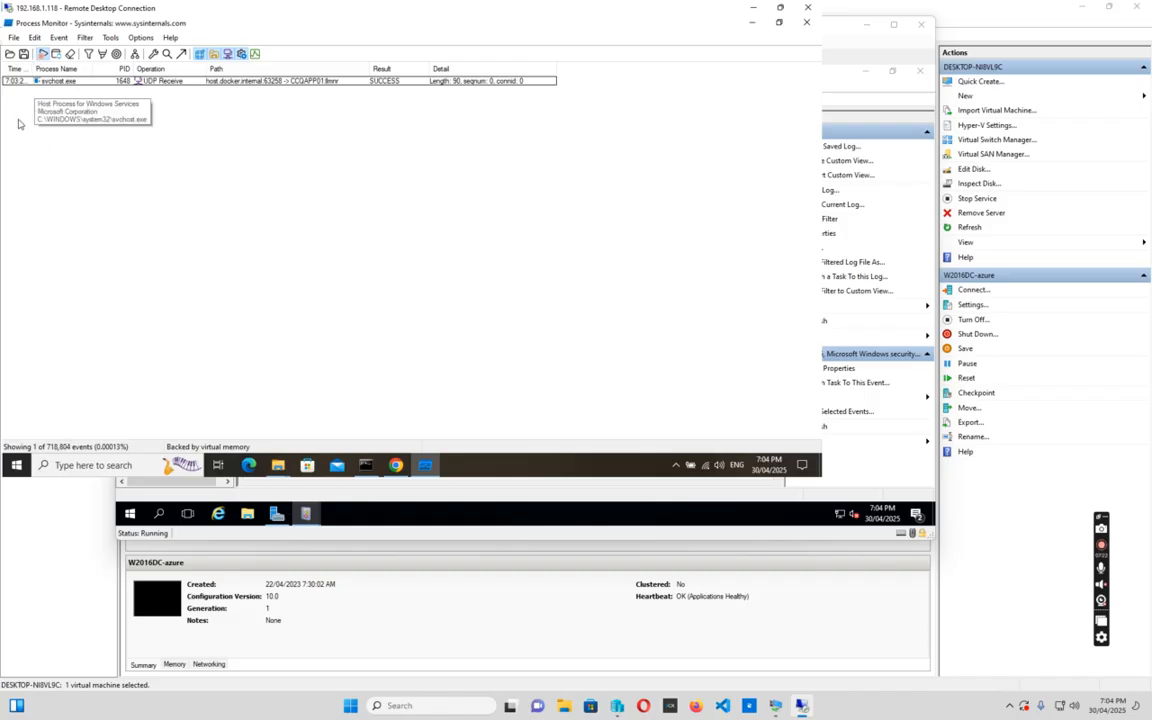
pyautogui.moveTo(32, 66); pyautogui.dragTo(68, 68)
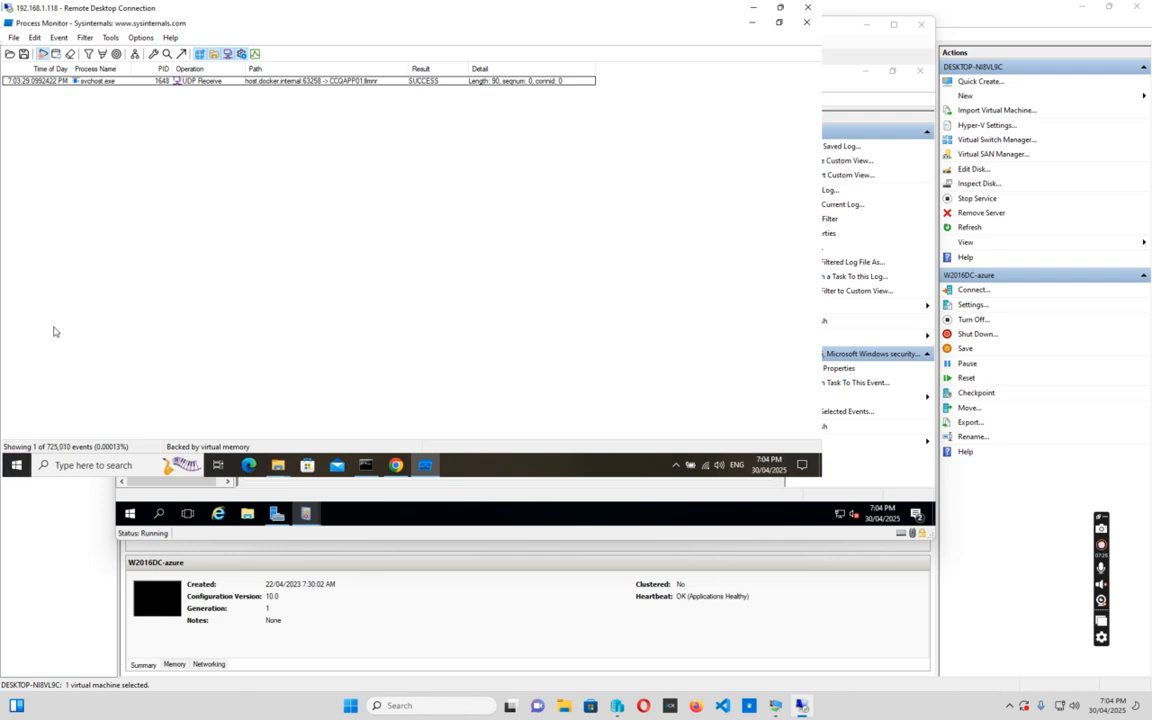
# Review the filter rules and confirm them unchanged
pyautogui.click(86, 38)
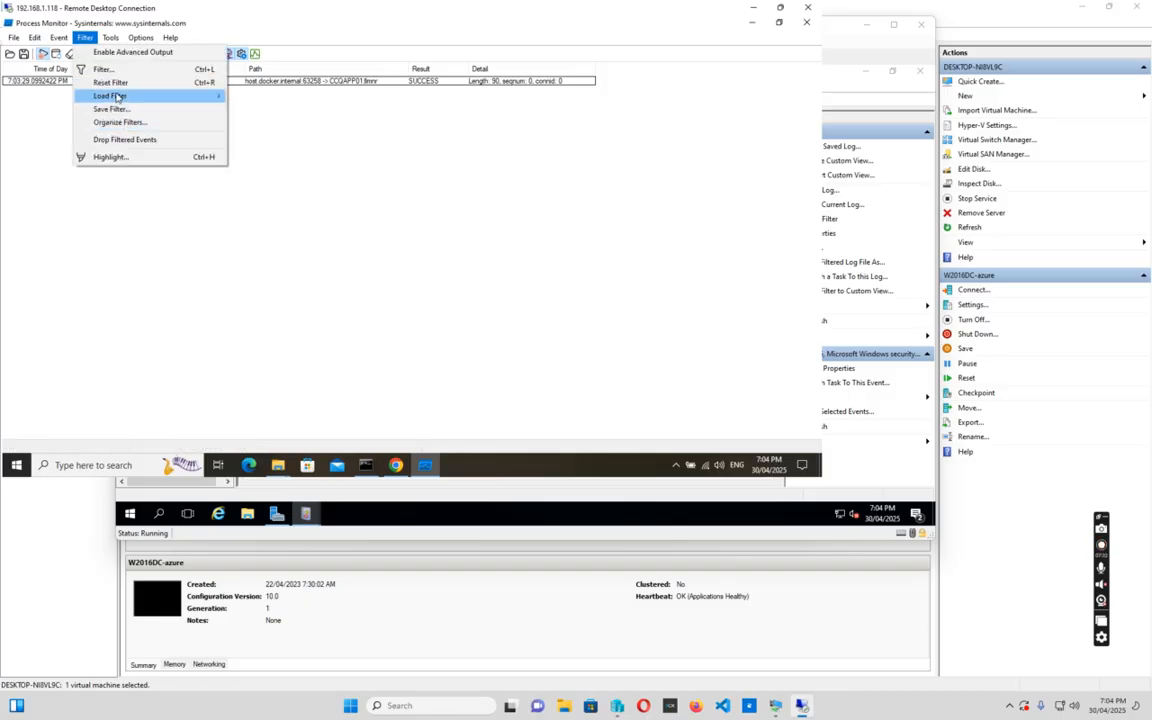
pyautogui.click(106, 69)
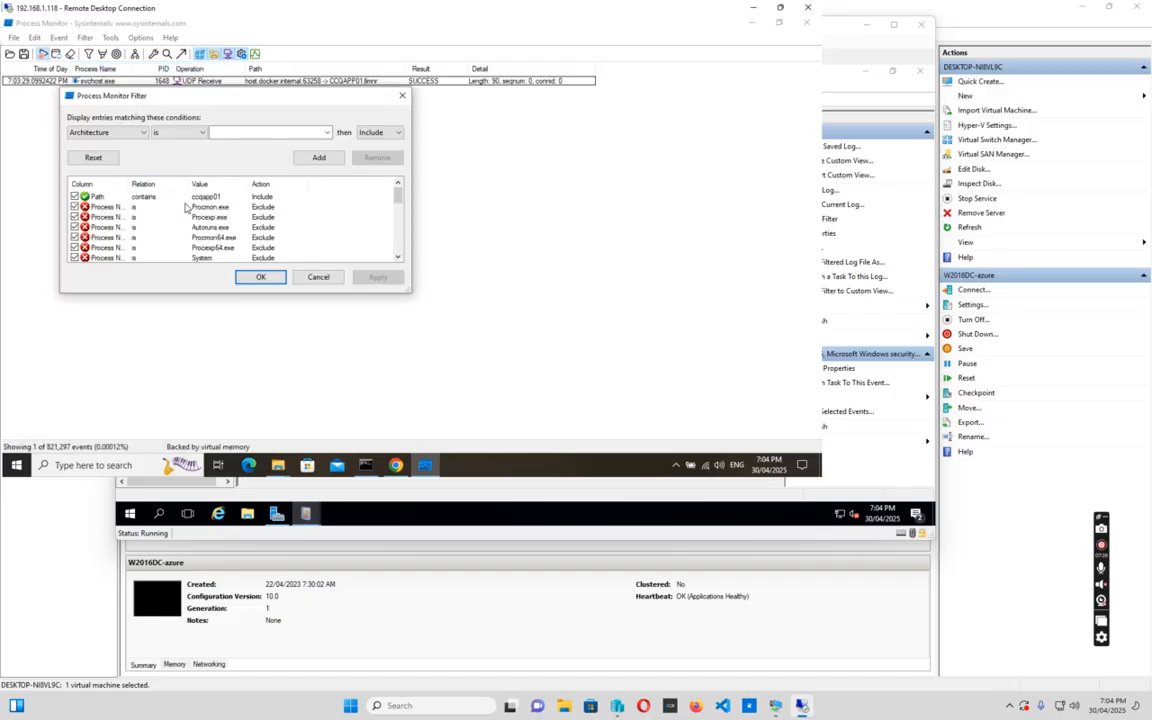
pyautogui.click(260, 278)
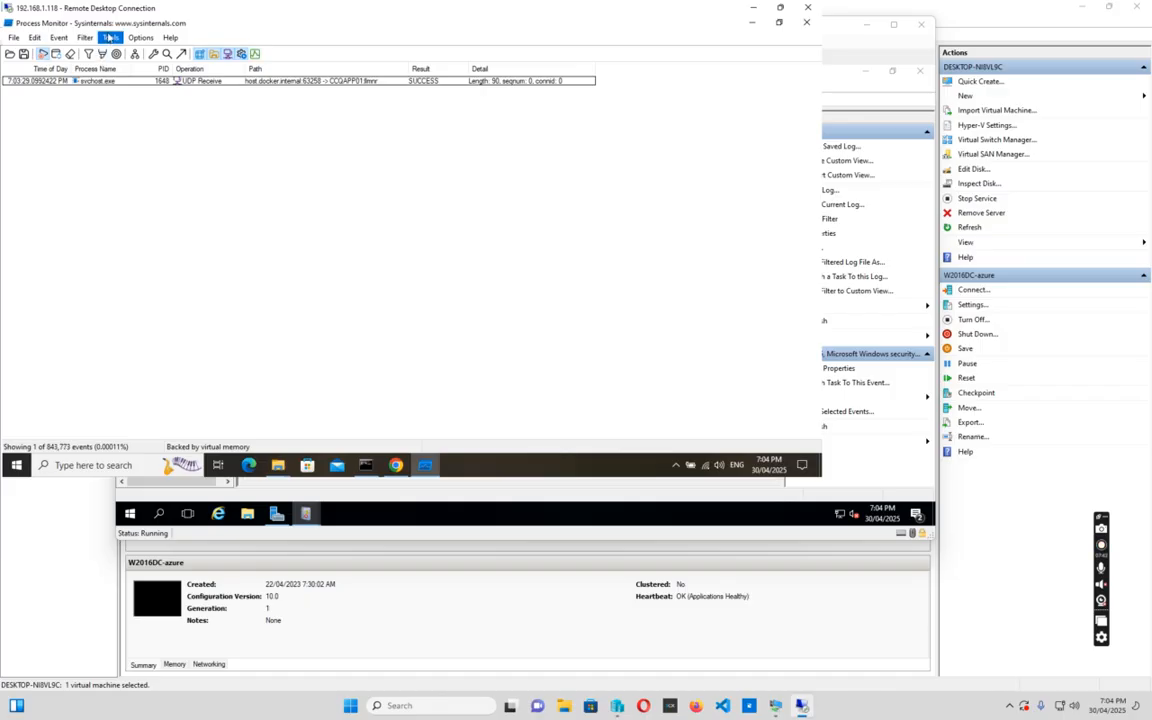
# Browse the remote Start menu and Edit menu, then reselect the svchost.exe event
pyautogui.click(17, 466)
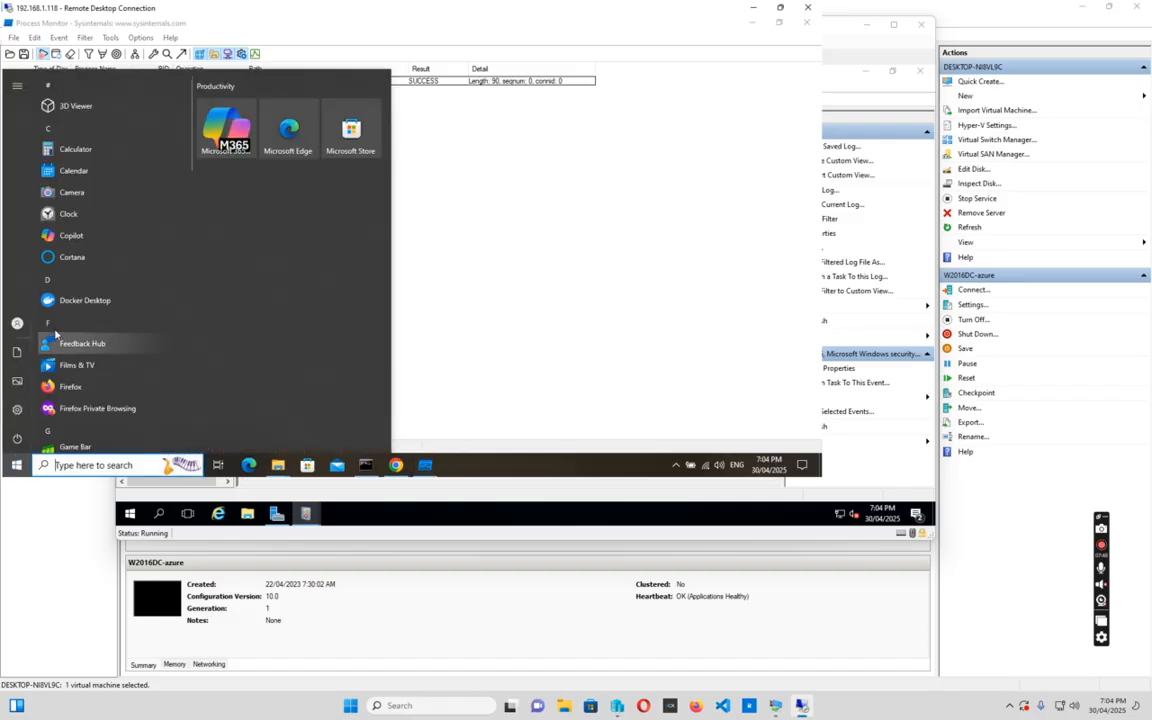
pyautogui.scroll(-1, 148, 298)
pyautogui.scroll(-3, 148, 298)
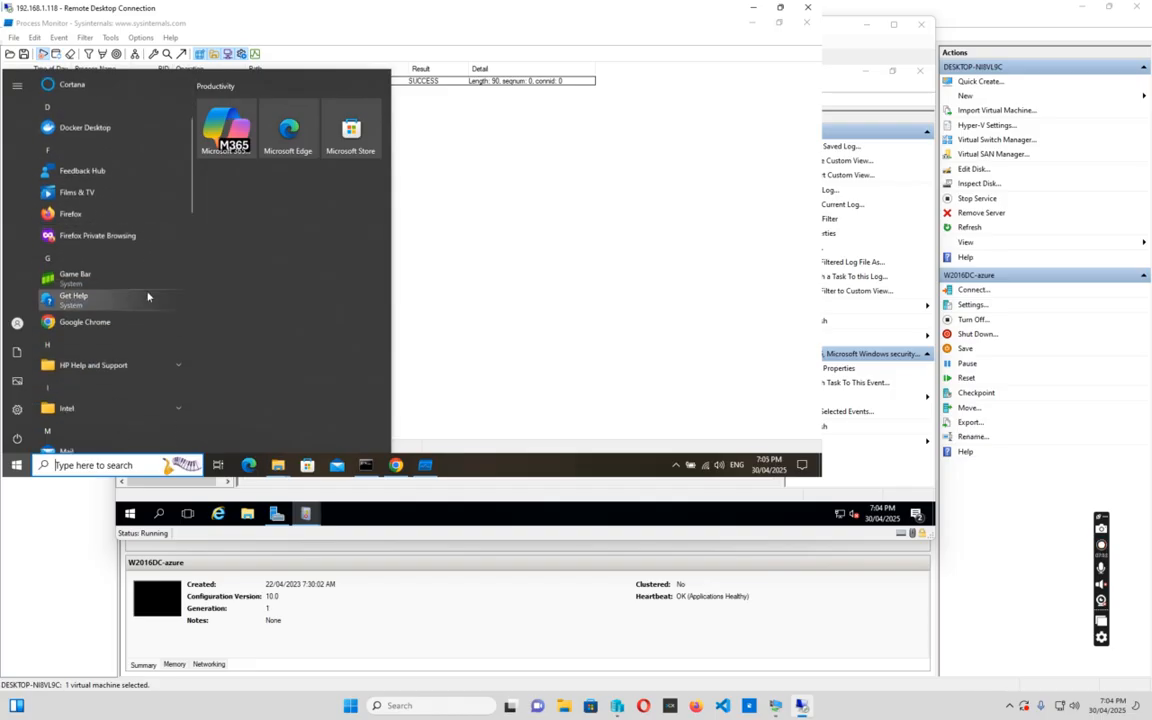
pyautogui.click(500, 190)
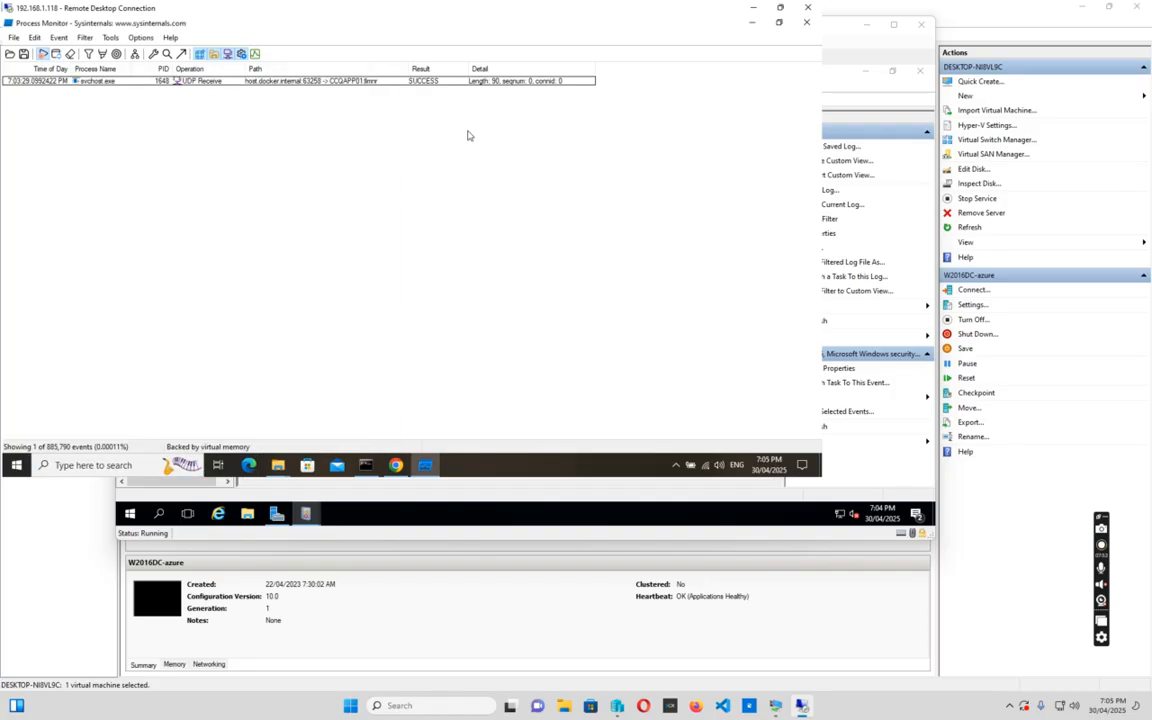
pyautogui.click(434, 82)
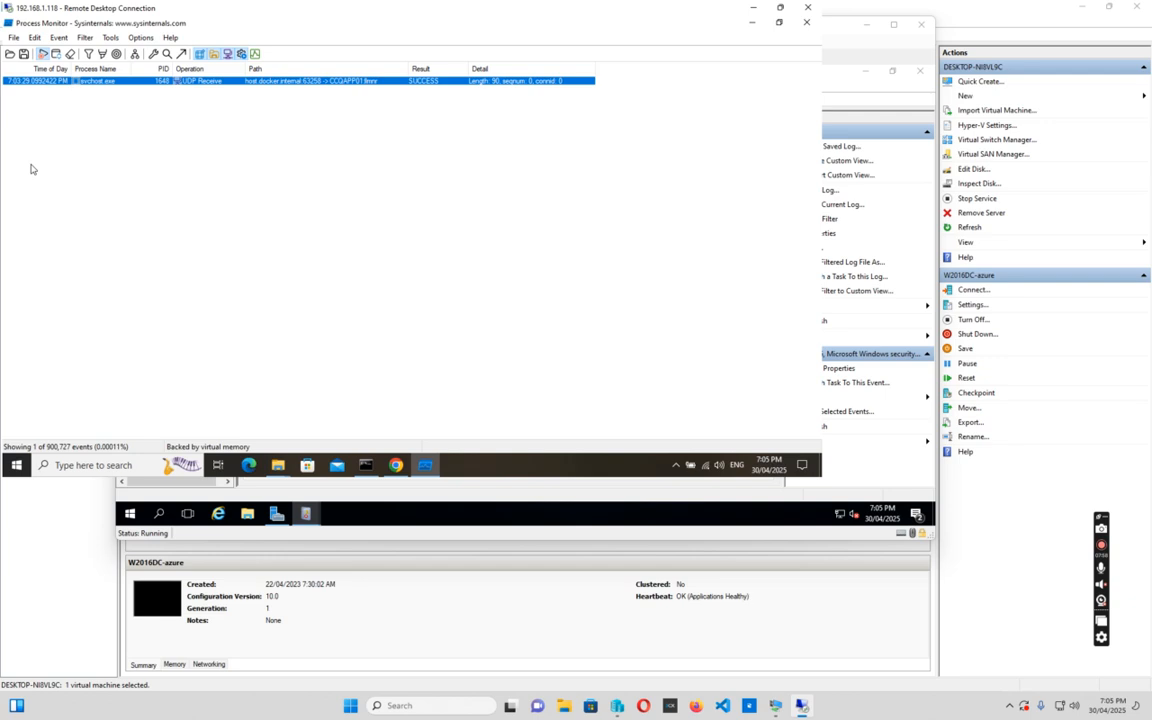
pyautogui.click(35, 40)
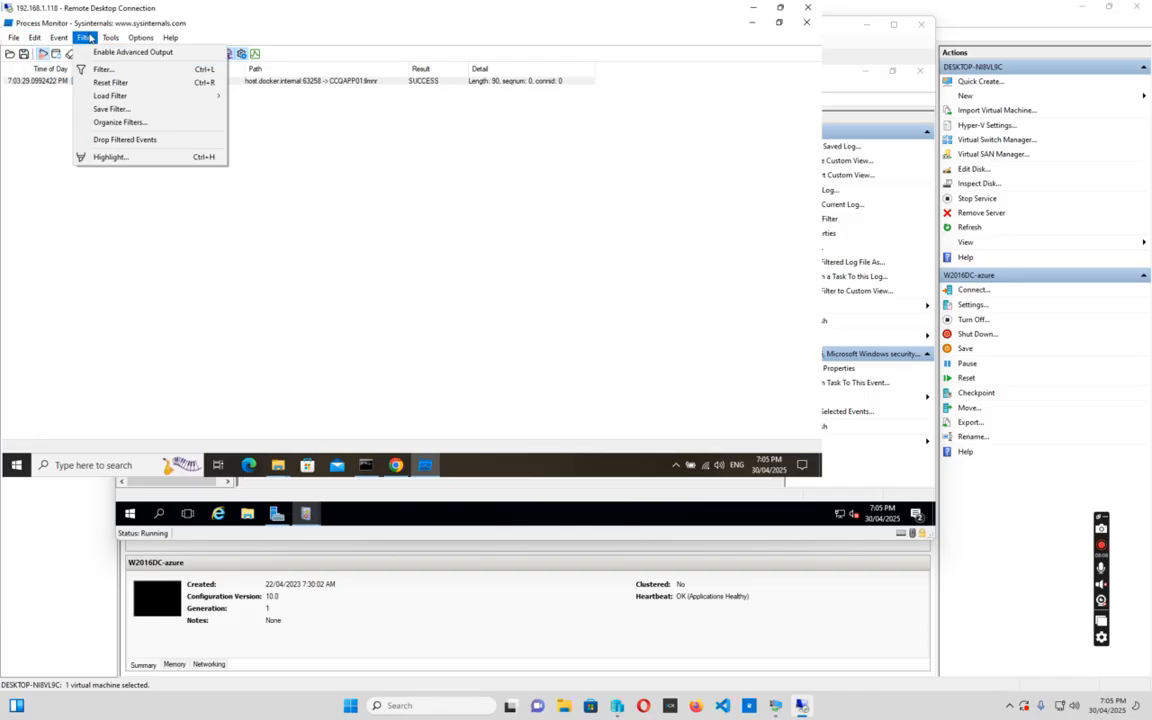
pyautogui.moveTo(62, 43)
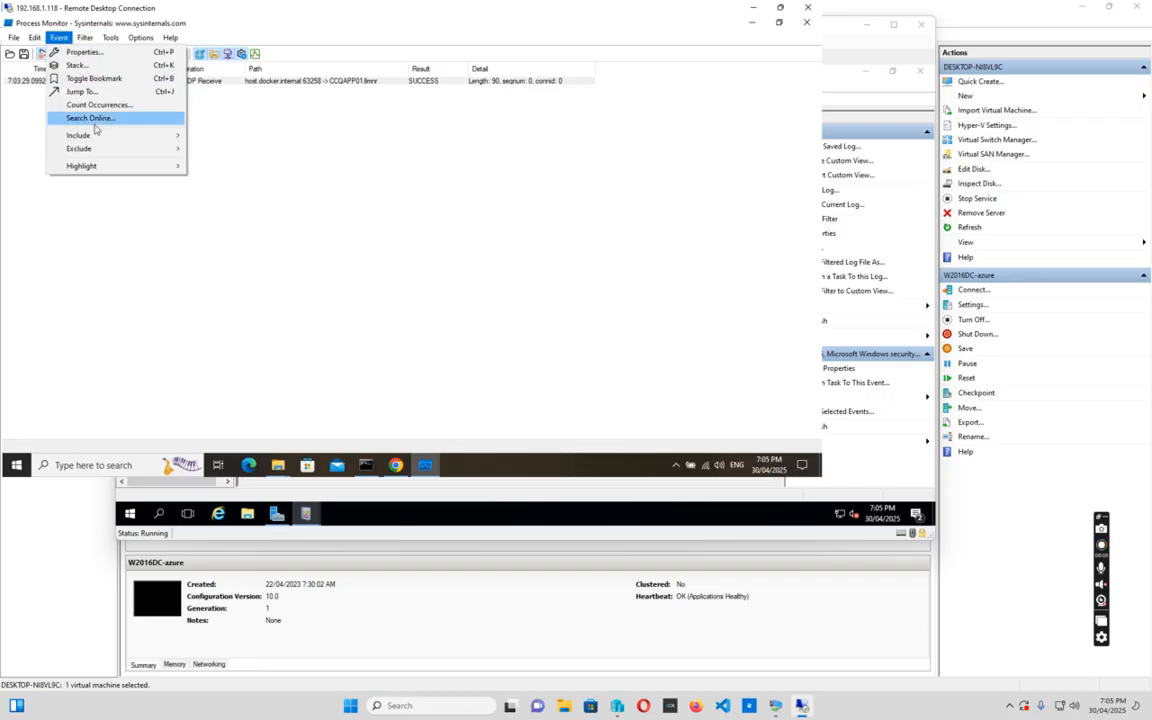
pyautogui.click(779, 22)
# Restore Process Monitor to a smaller window, narrow Path slightly, and bring the Downloads window forward
pyautogui.click(779, 22)
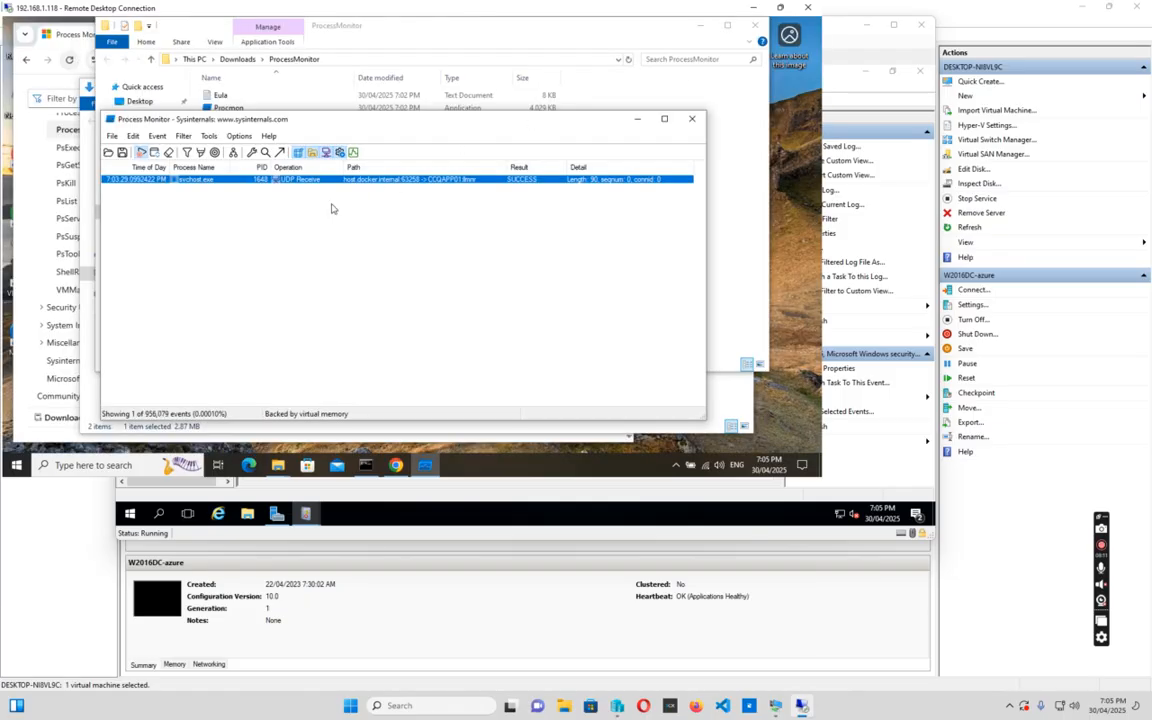
pyautogui.click(244, 270)
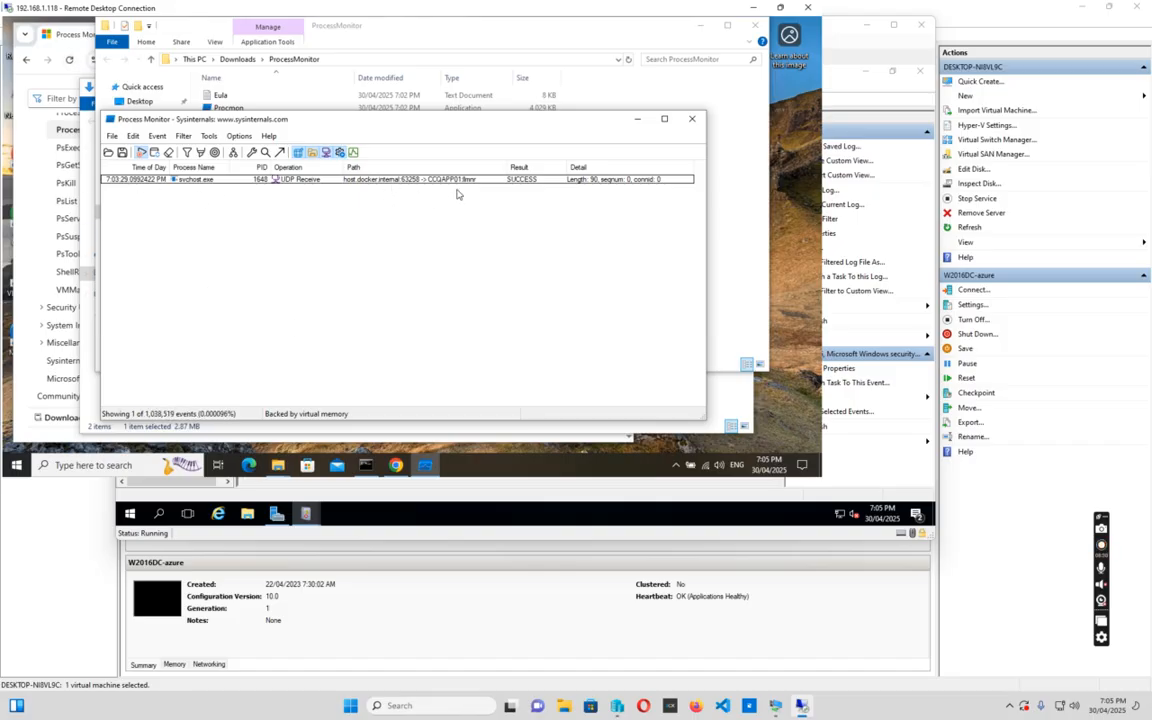
pyautogui.moveTo(496, 168); pyautogui.dragTo(483, 168)
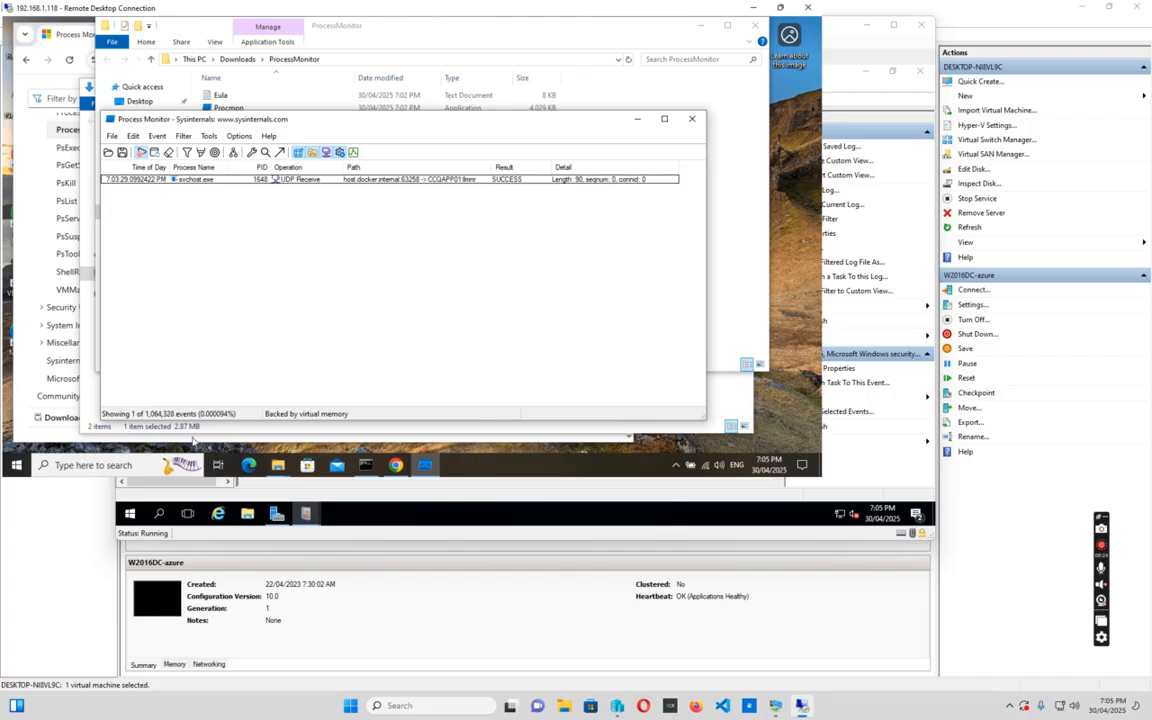
pyautogui.moveTo(278, 468)
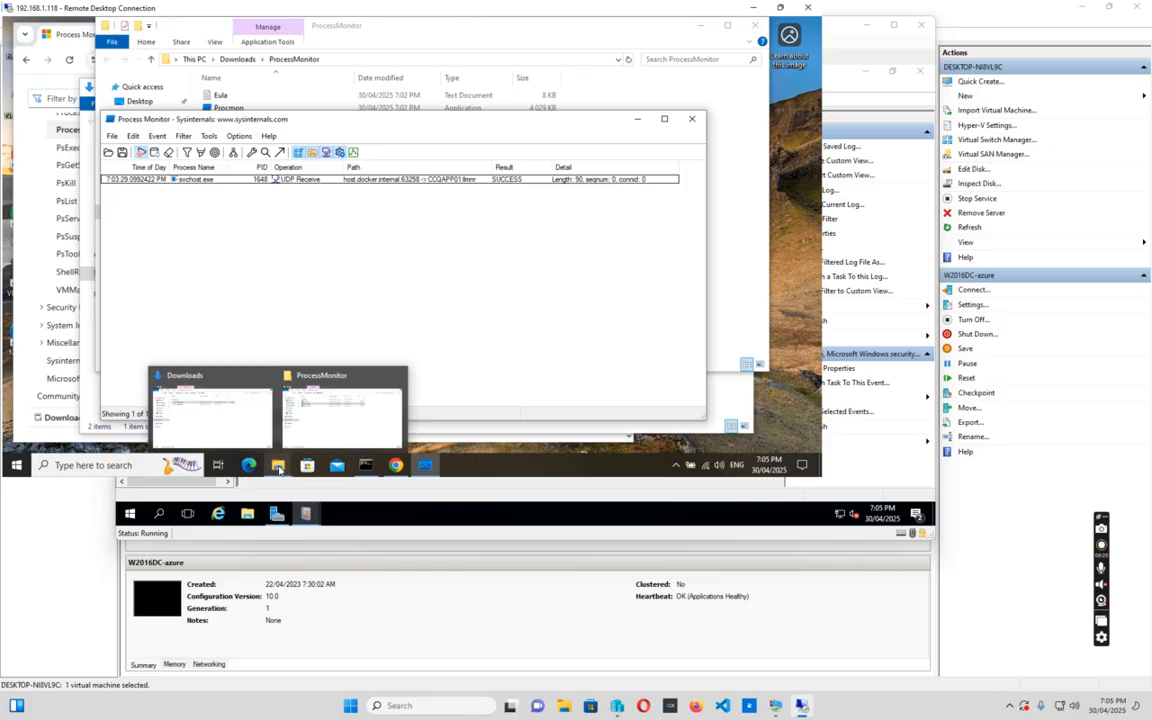
pyautogui.click(177, 345)
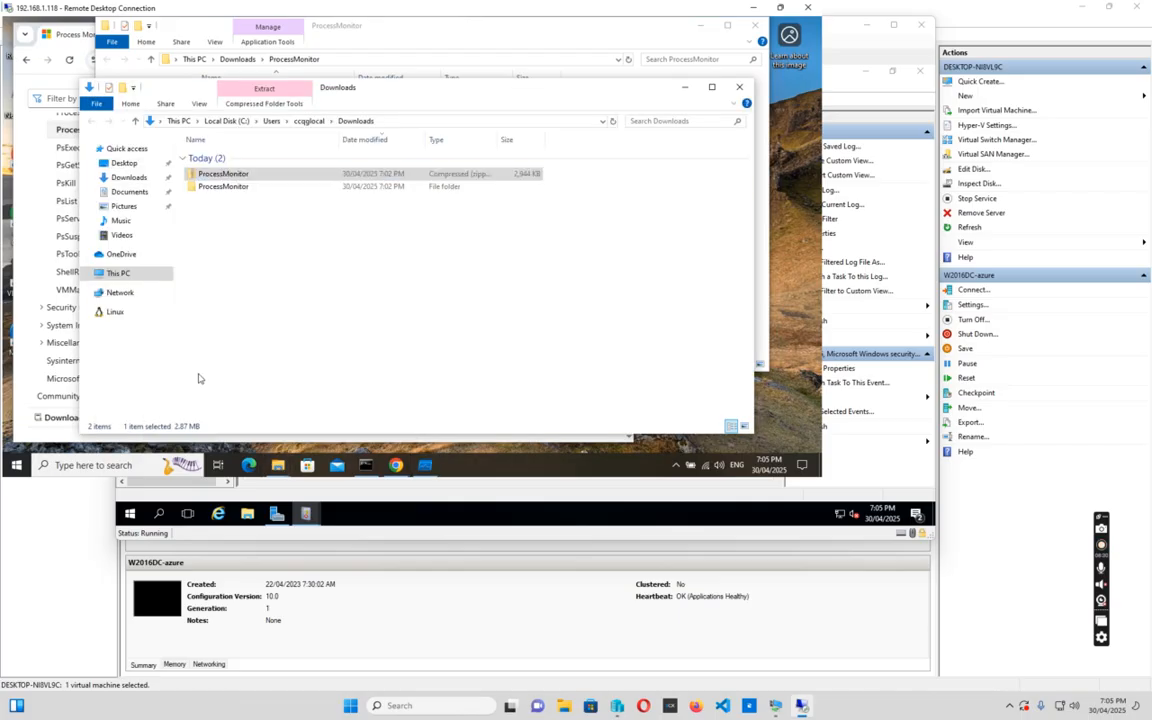
# Launch Control Panel from Explorer's address bar, view small icons, and open Sync Center's Offline Files settings
pyautogui.click(405, 120)
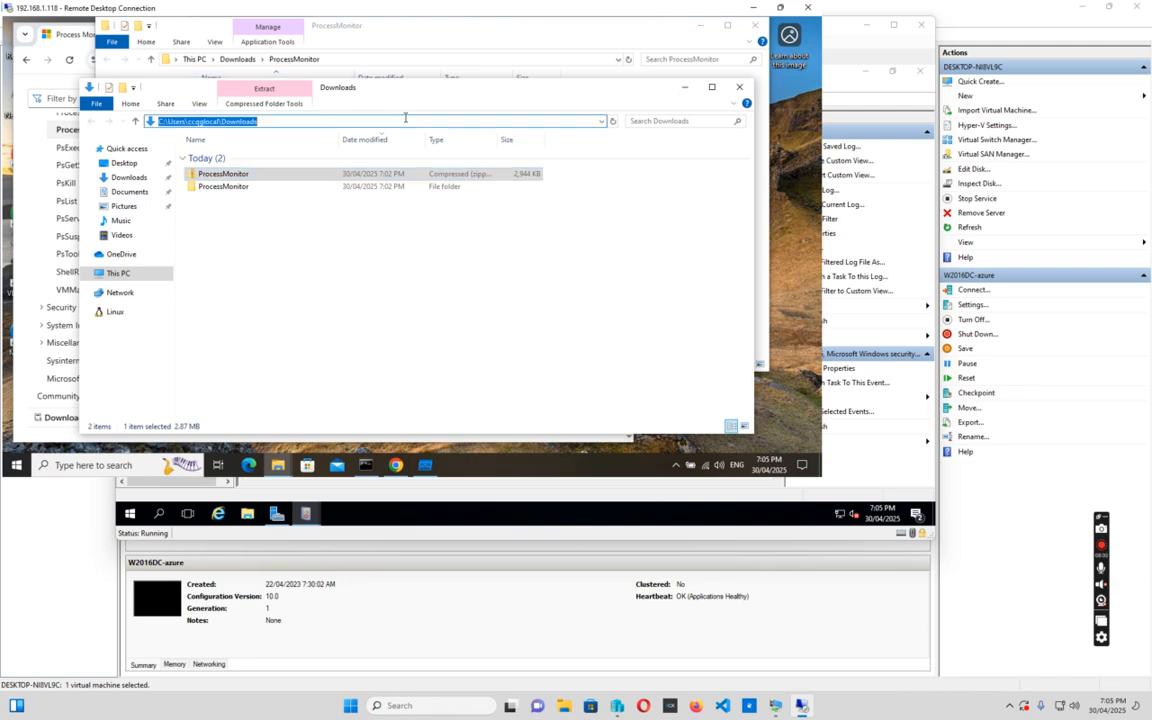
pyautogui.write('c')
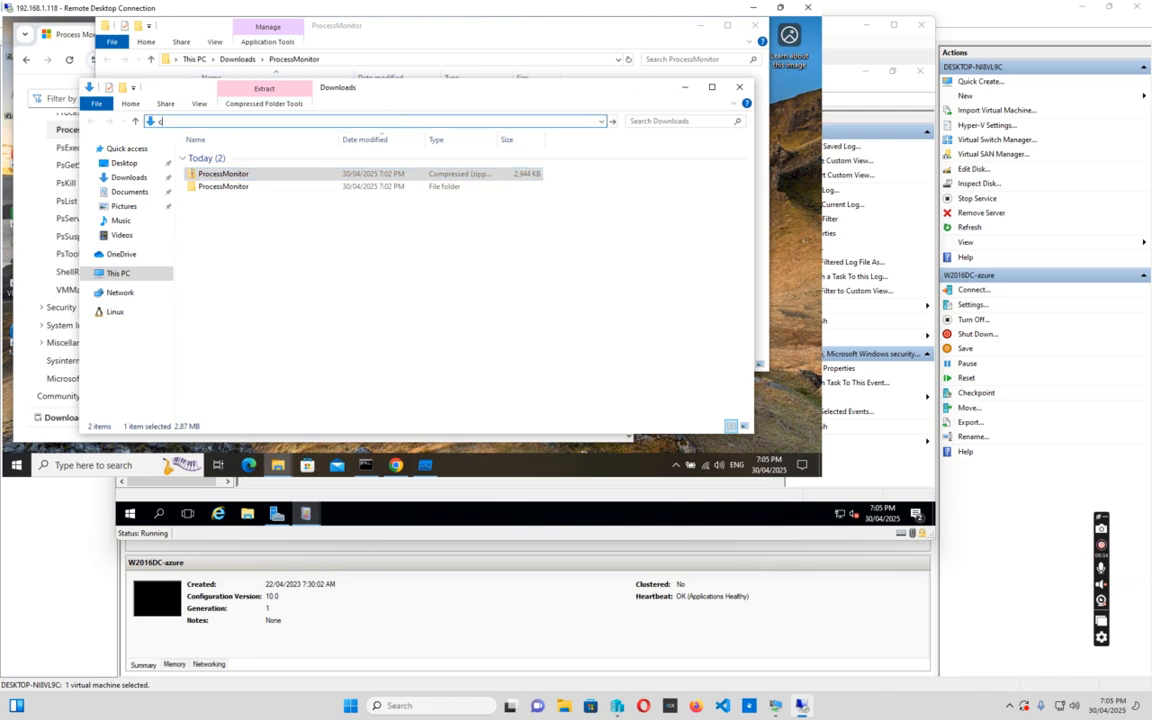
pyautogui.write('ontrol panel')
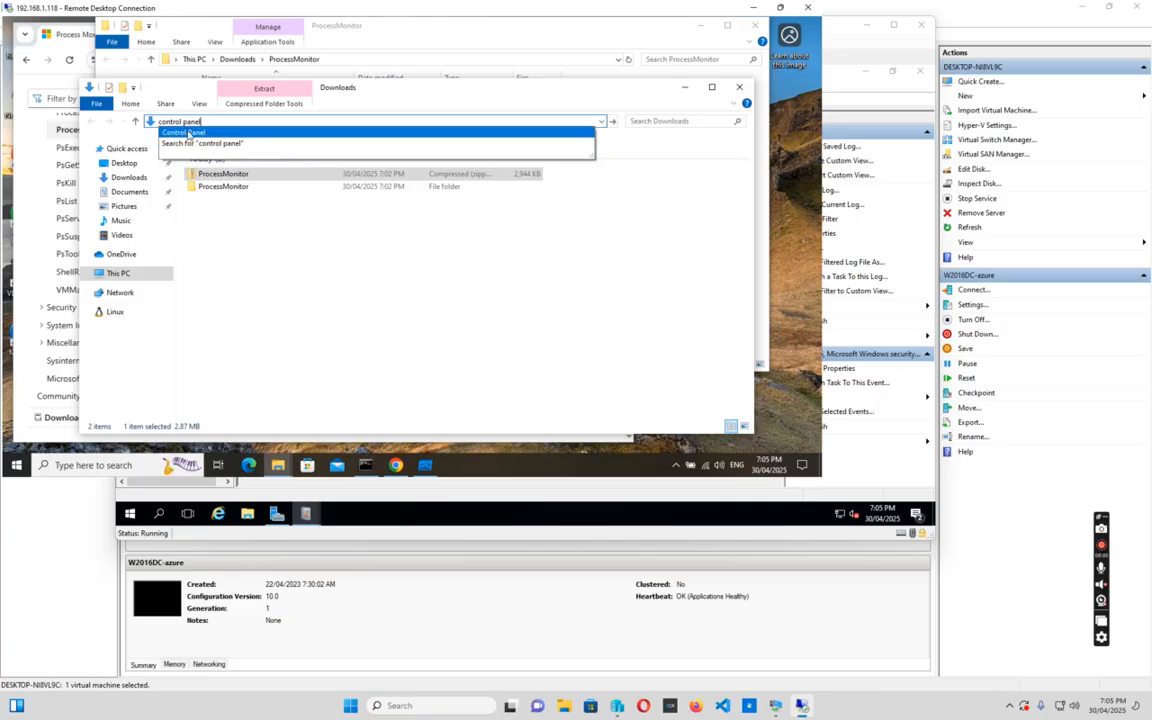
pyautogui.click(187, 134)
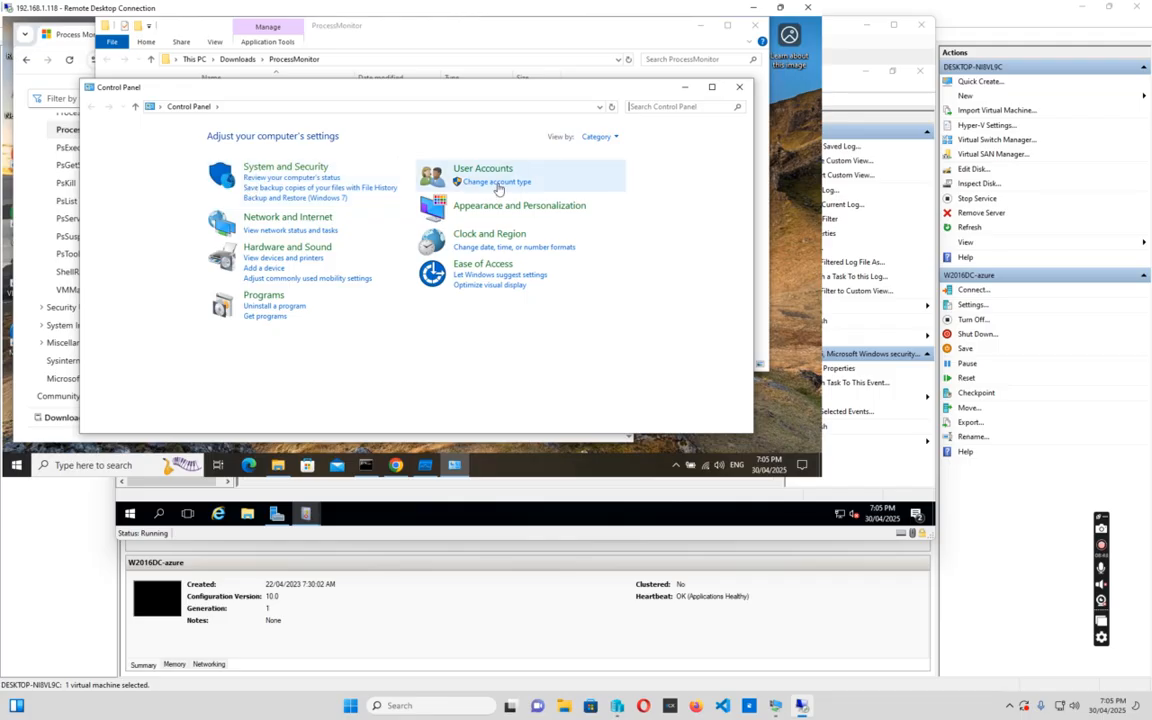
pyautogui.click(600, 136)
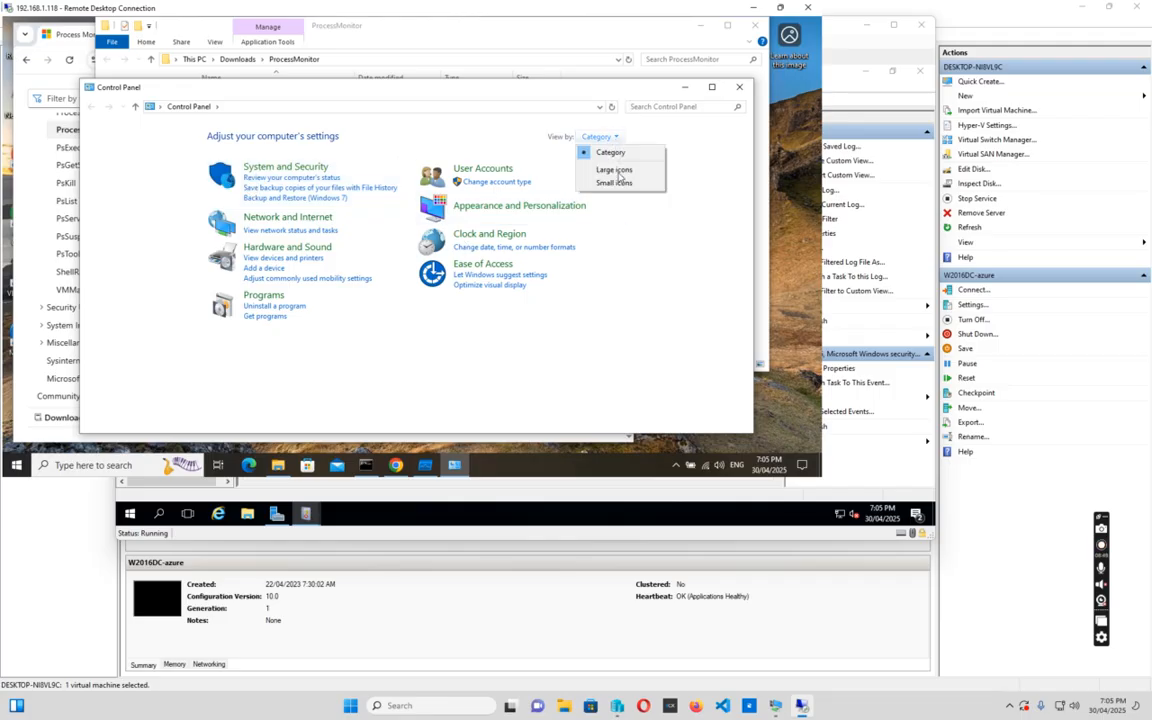
pyautogui.click(615, 183)
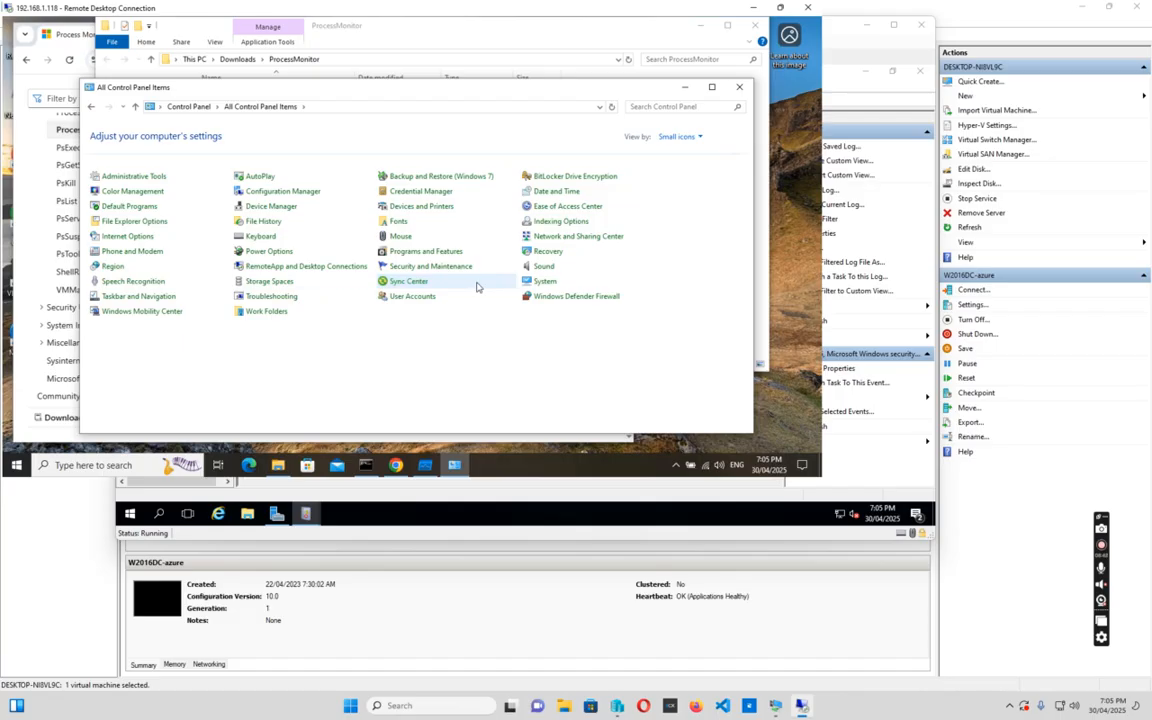
pyautogui.click(407, 283)
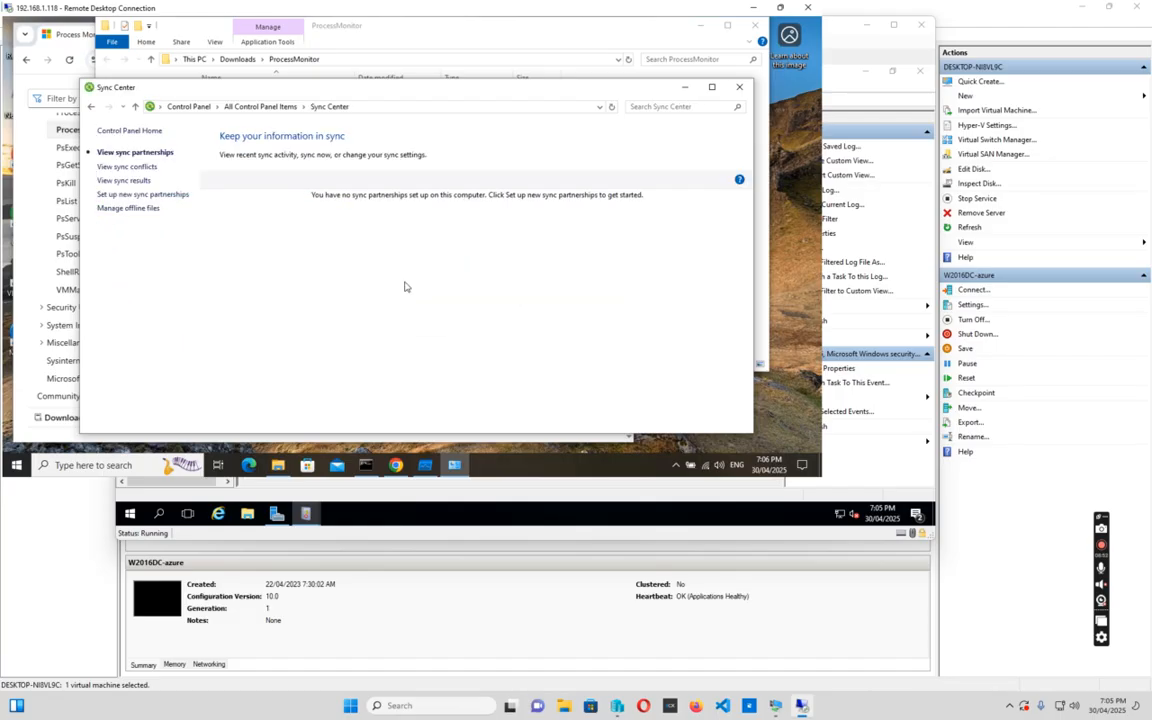
pyautogui.click(127, 209)
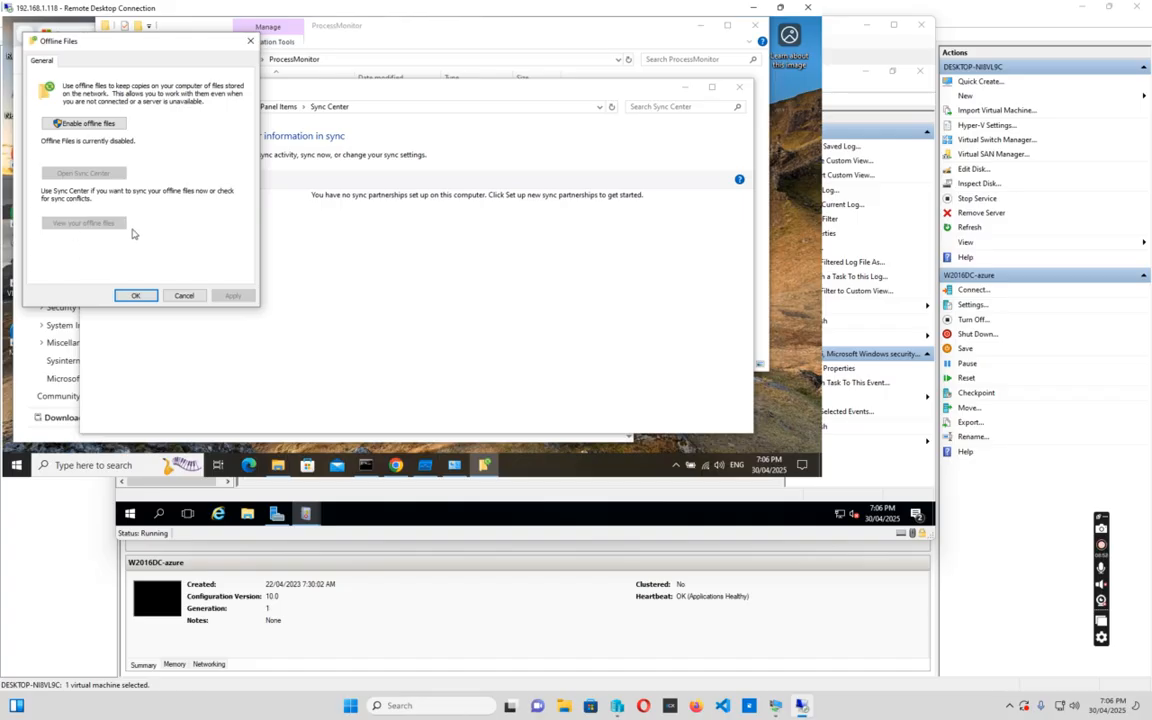
# Enable Offline Files with admin approval, restart the remote computer, and close the 4625 event properties
pyautogui.click(88, 124)
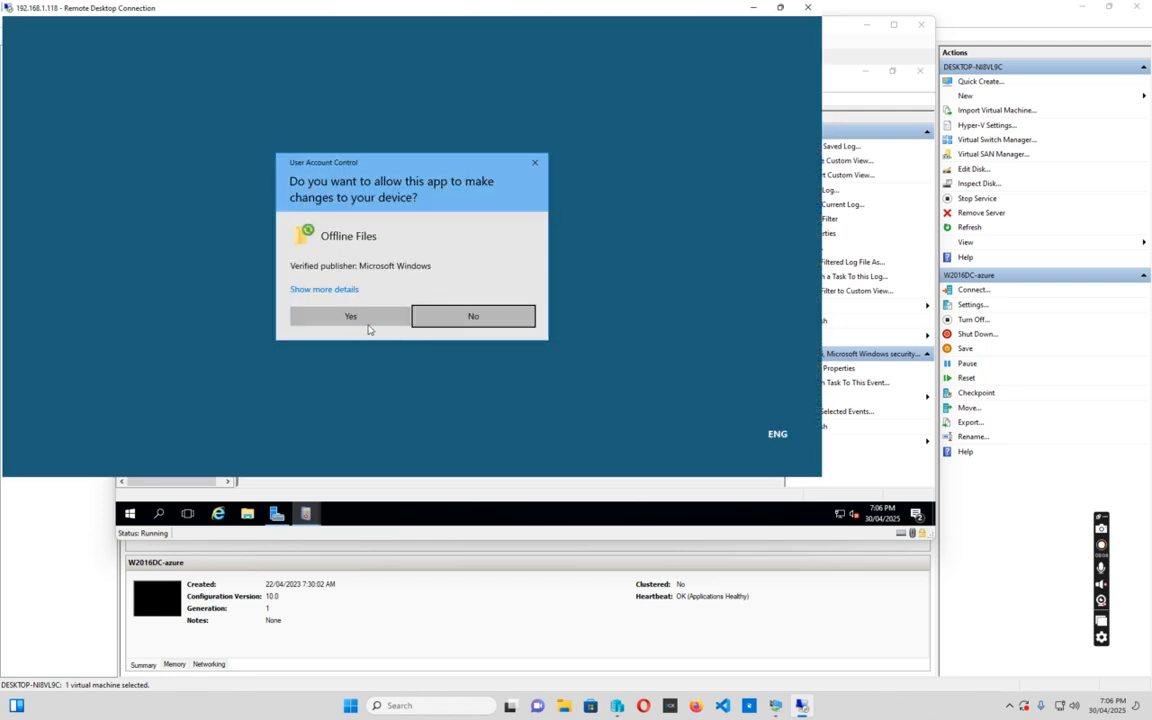
pyautogui.click(347, 317)
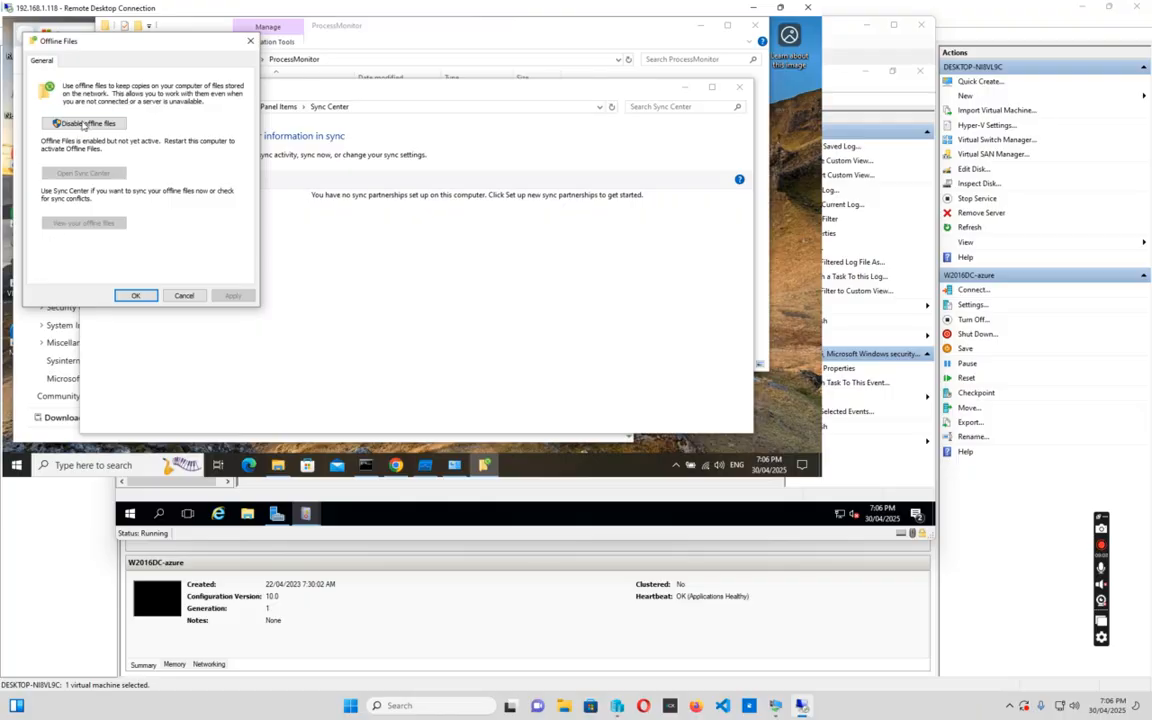
pyautogui.click(137, 295)
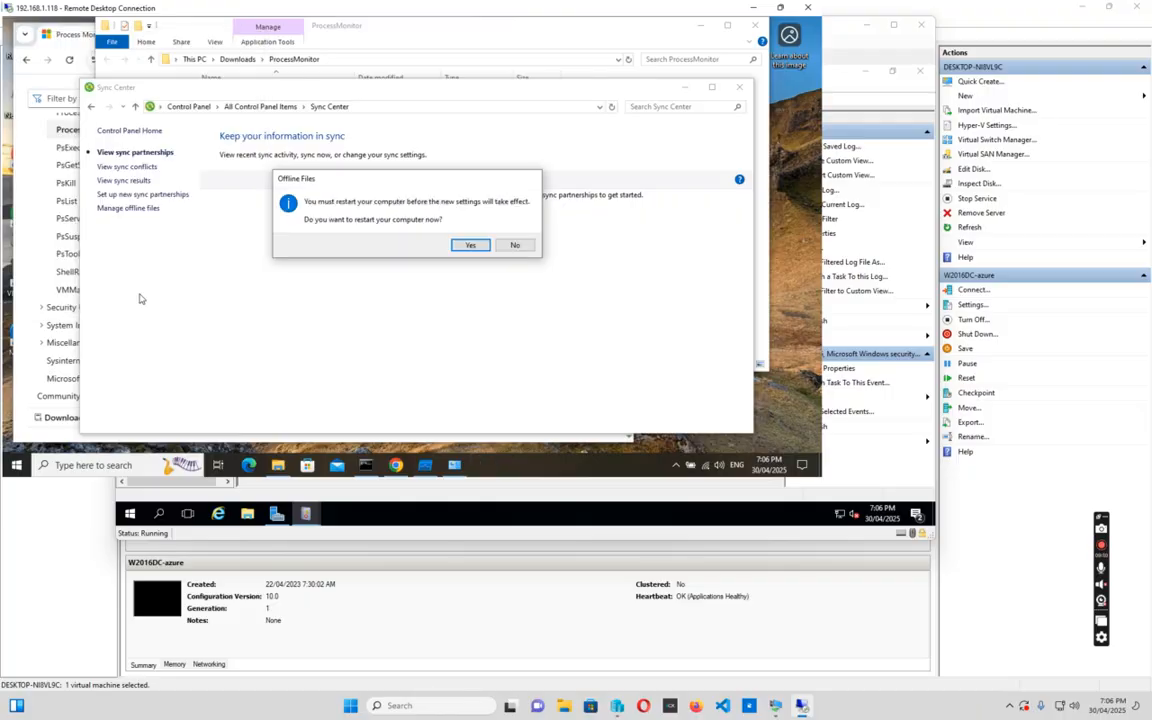
pyautogui.click(470, 245)
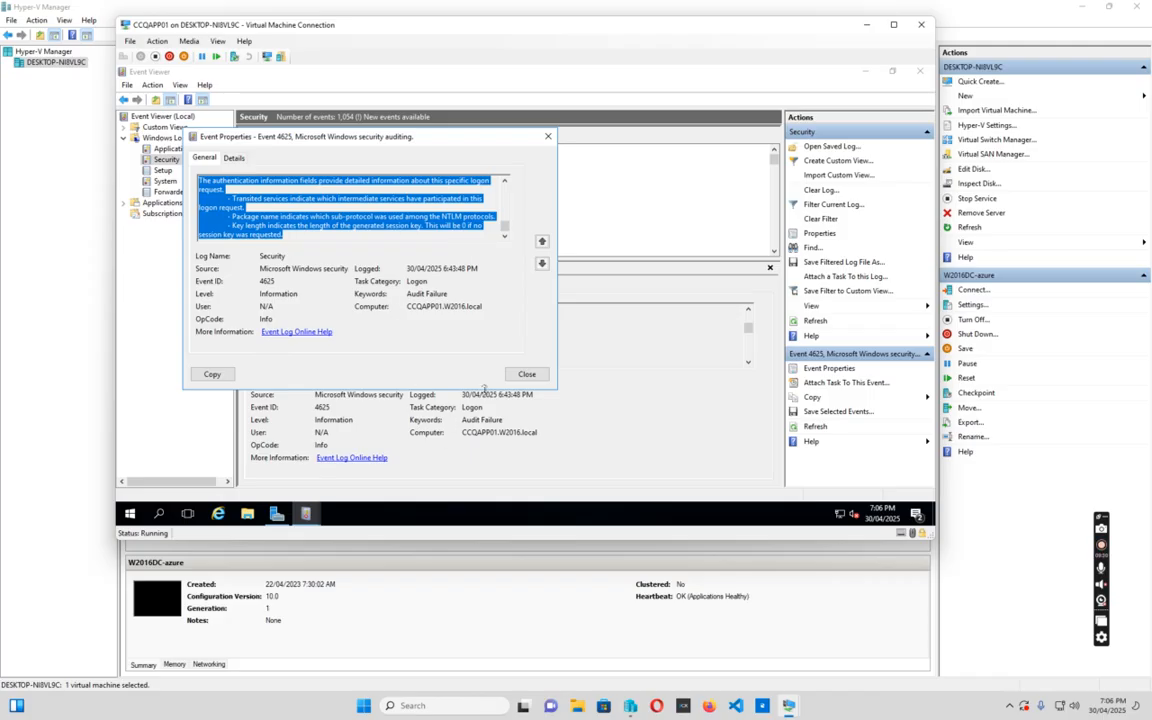
pyautogui.click(524, 374)
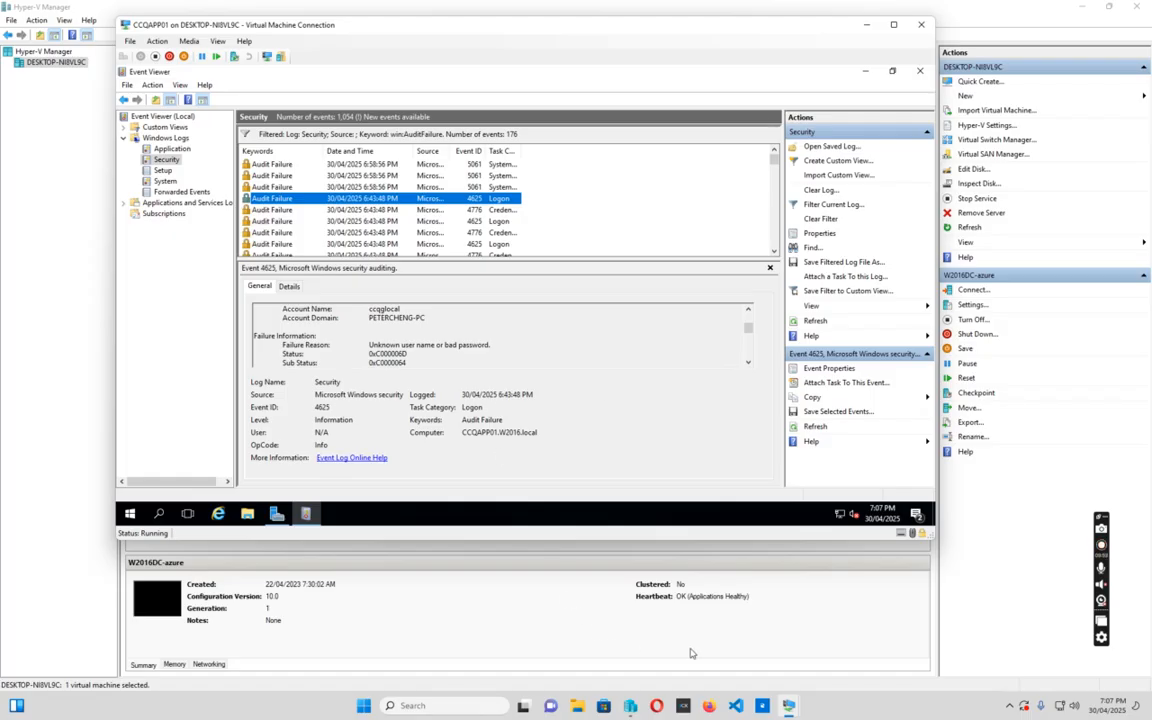
# Reconnect Remote Desktop to 192.168.1.118, entering the password and accepting the certificate
pyautogui.click(452, 705)
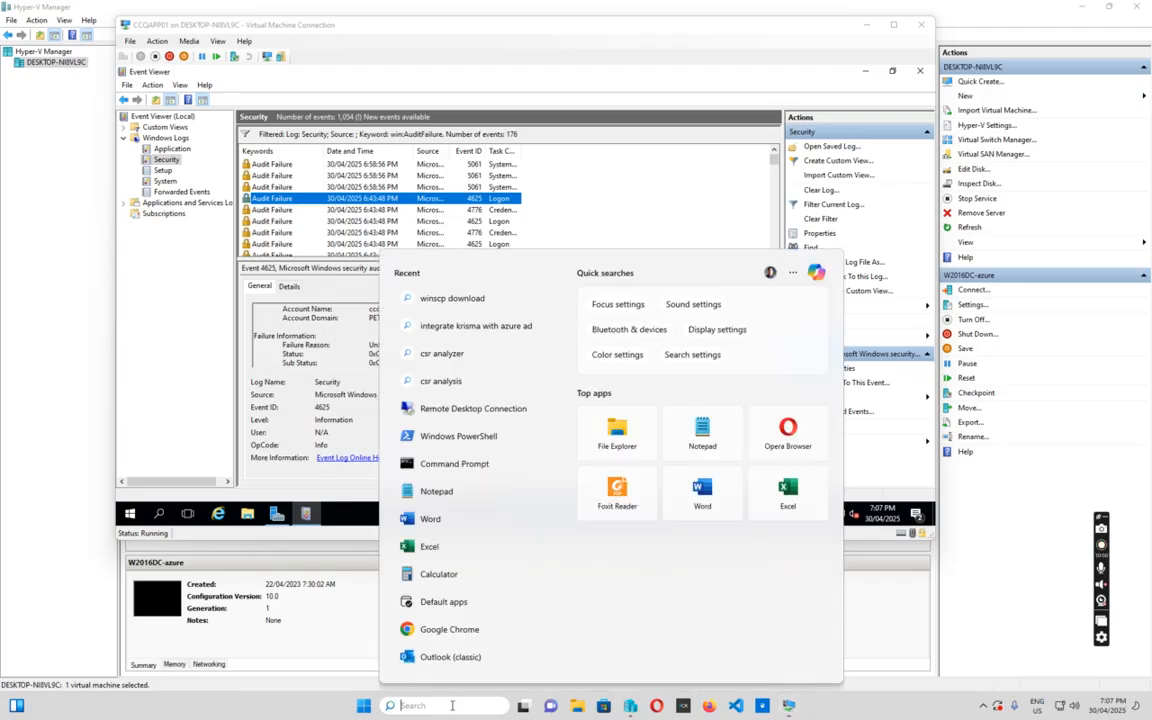
pyautogui.write('remote')
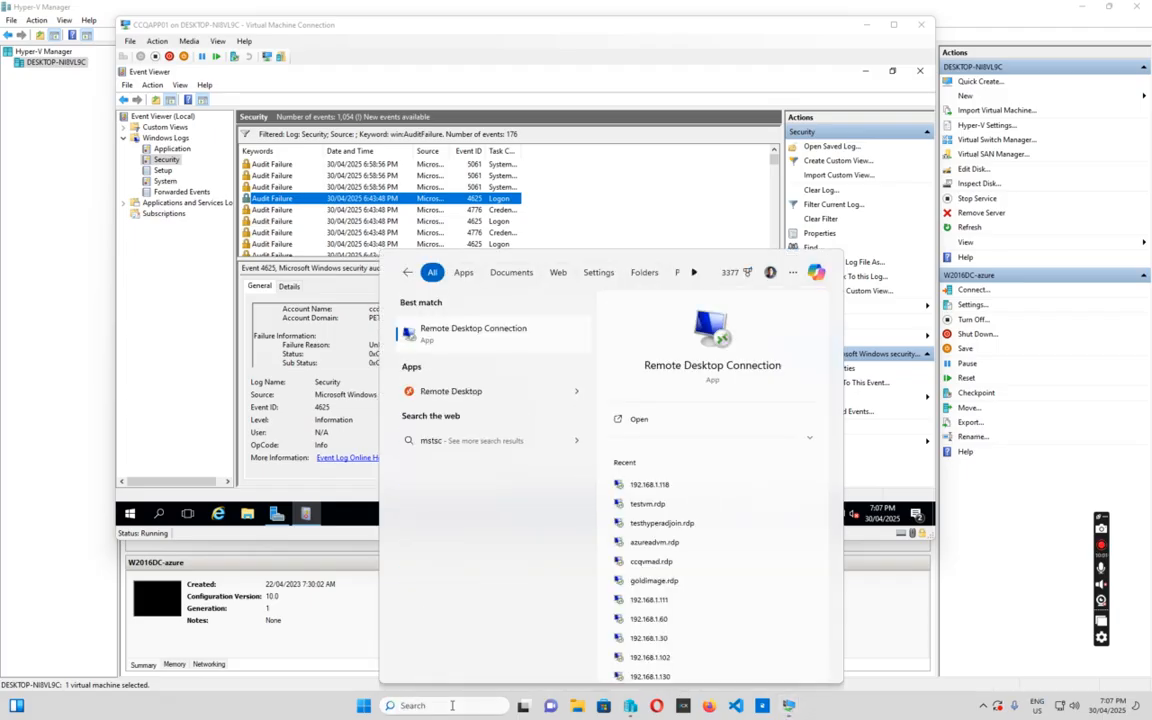
pyautogui.press('Return')
pyautogui.press('Return')
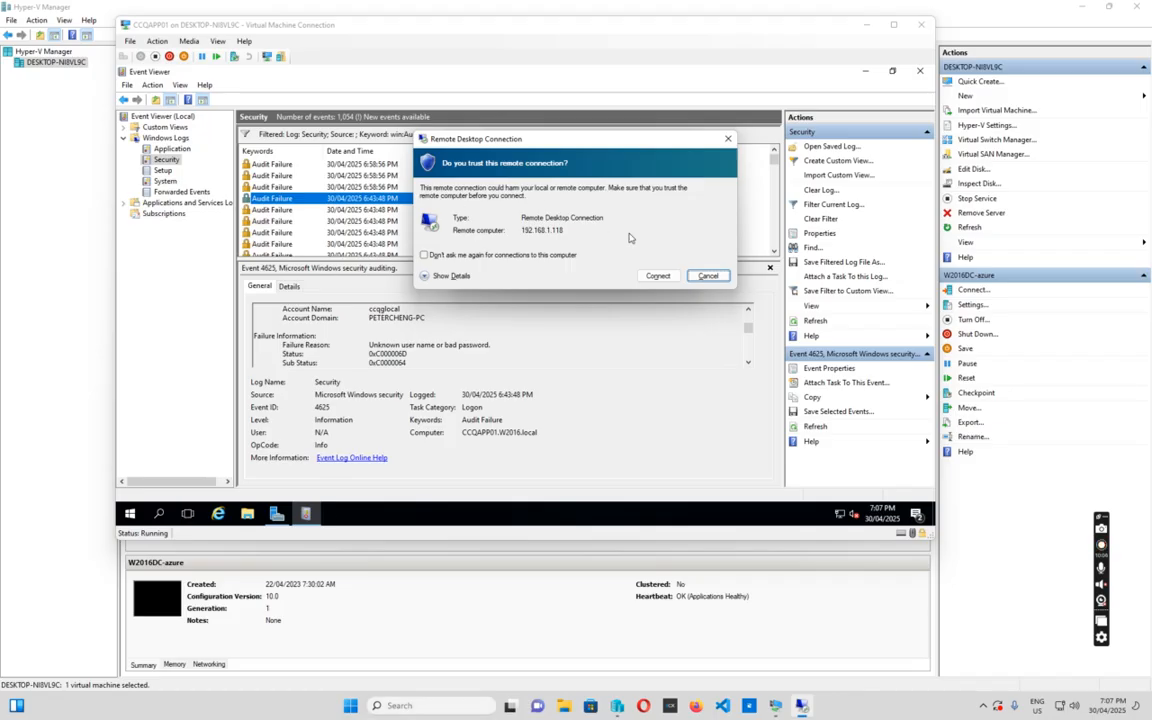
pyautogui.click(661, 280)
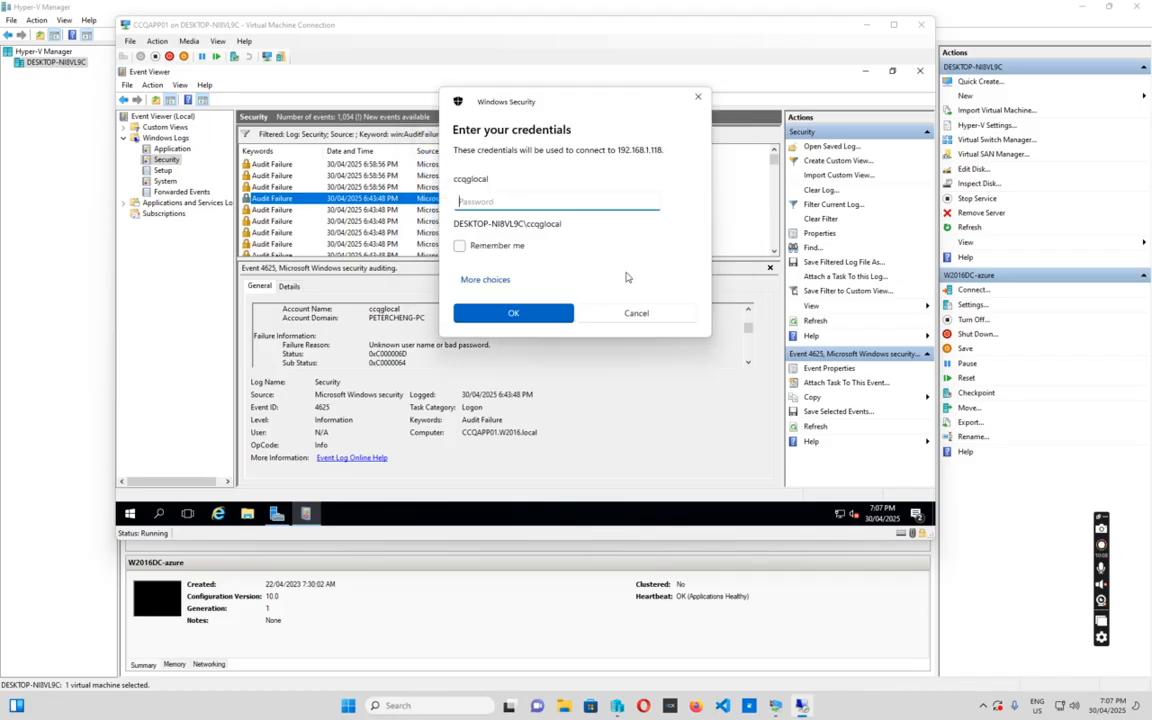
pyautogui.write('P')
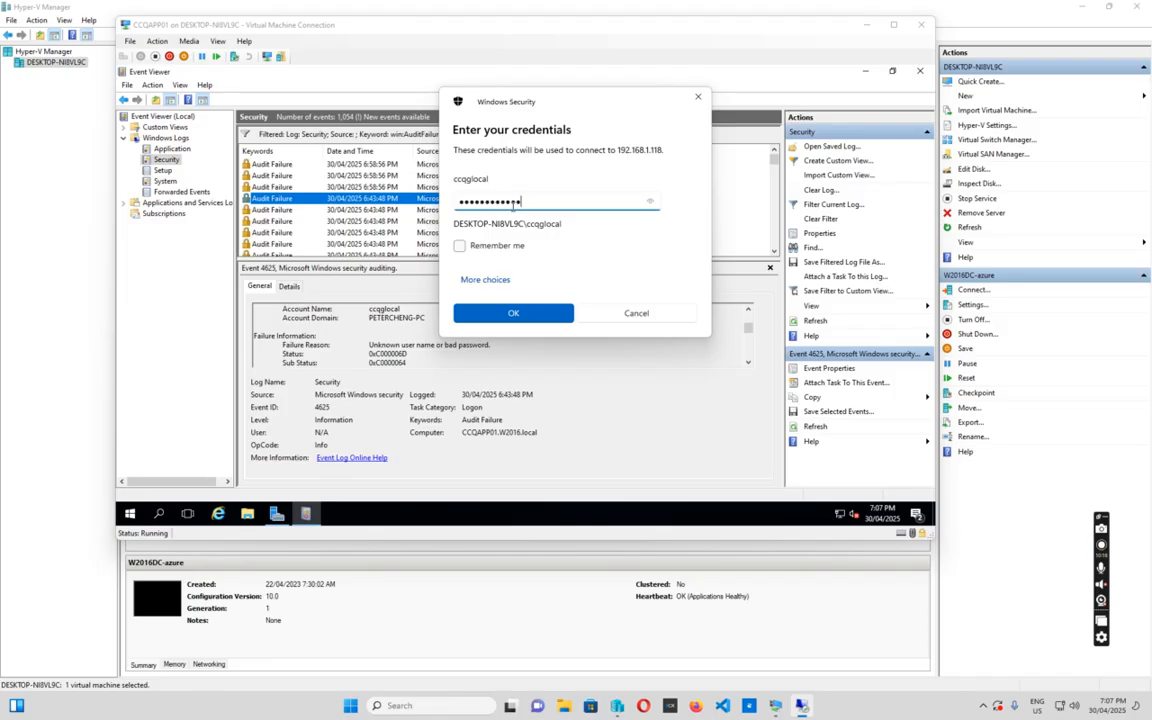
pyautogui.press('Return')
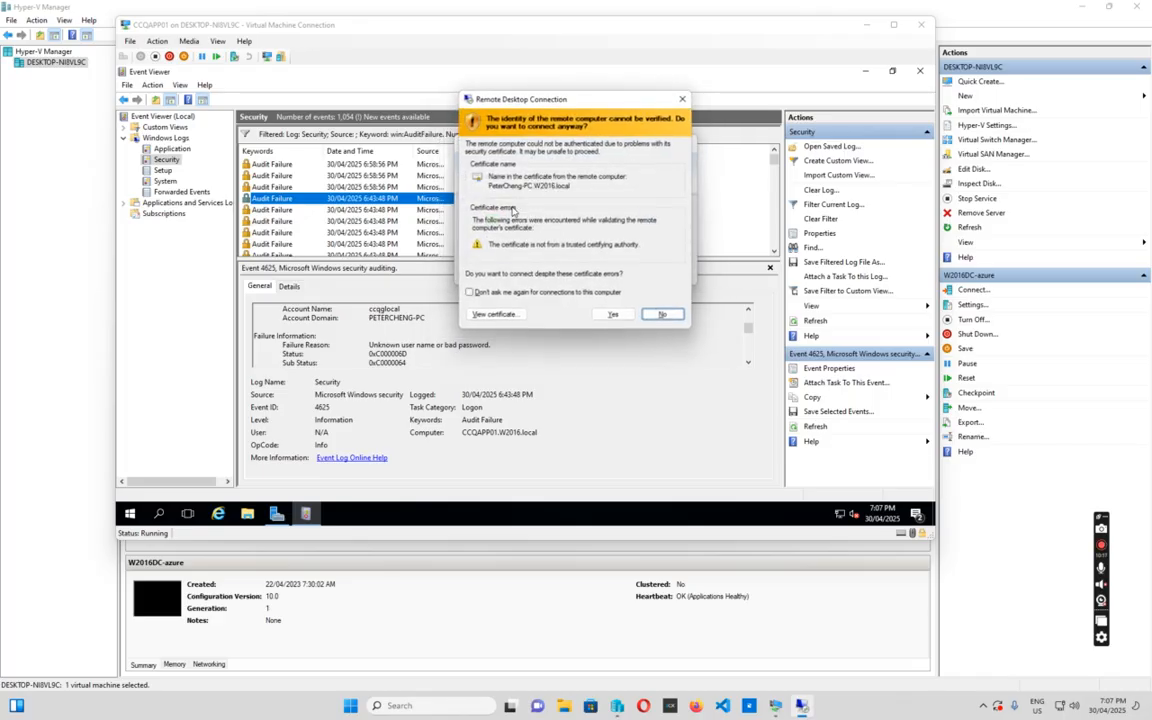
pyautogui.click(614, 316)
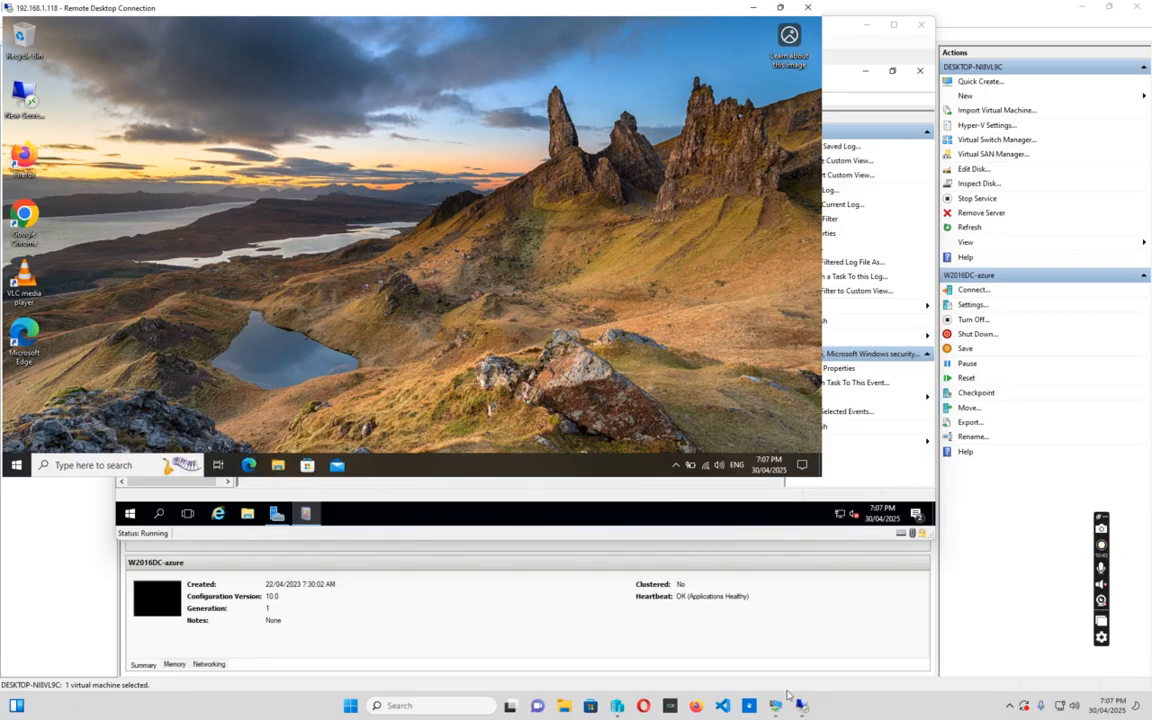
# Bring the CCQAPP01 VM window forward and return to the Security log's audit failures
pyautogui.moveTo(775, 703)
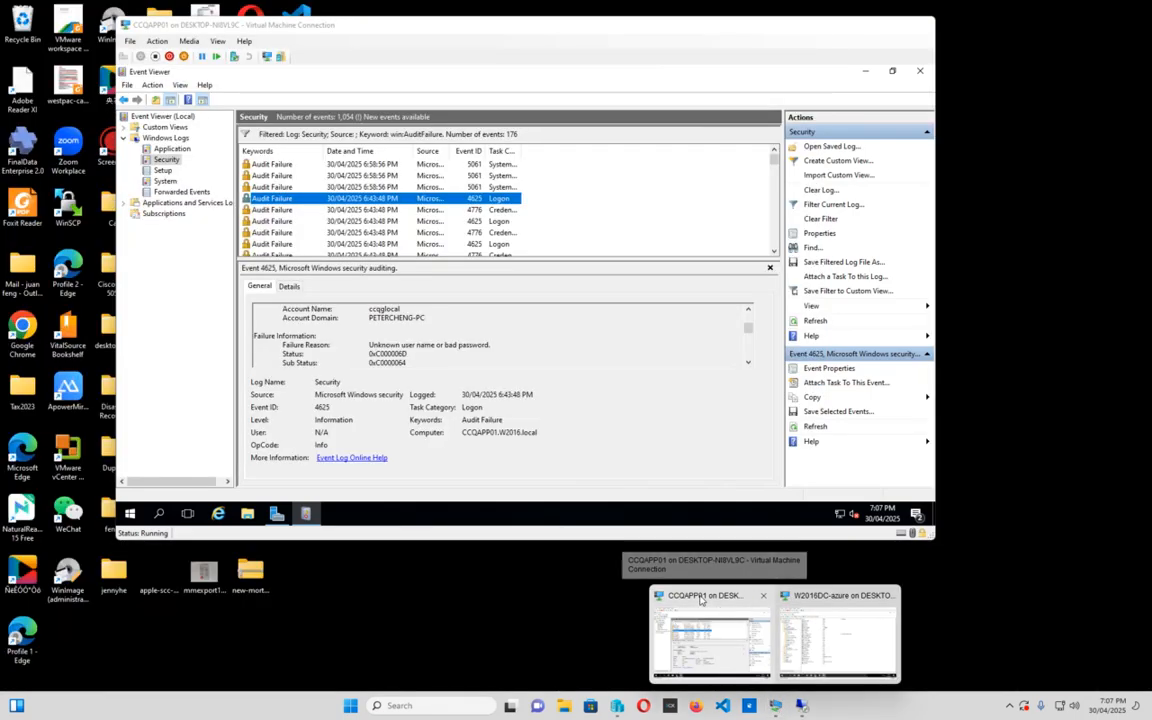
pyautogui.click(712, 635)
pyautogui.click(163, 171)
pyautogui.click(166, 160)
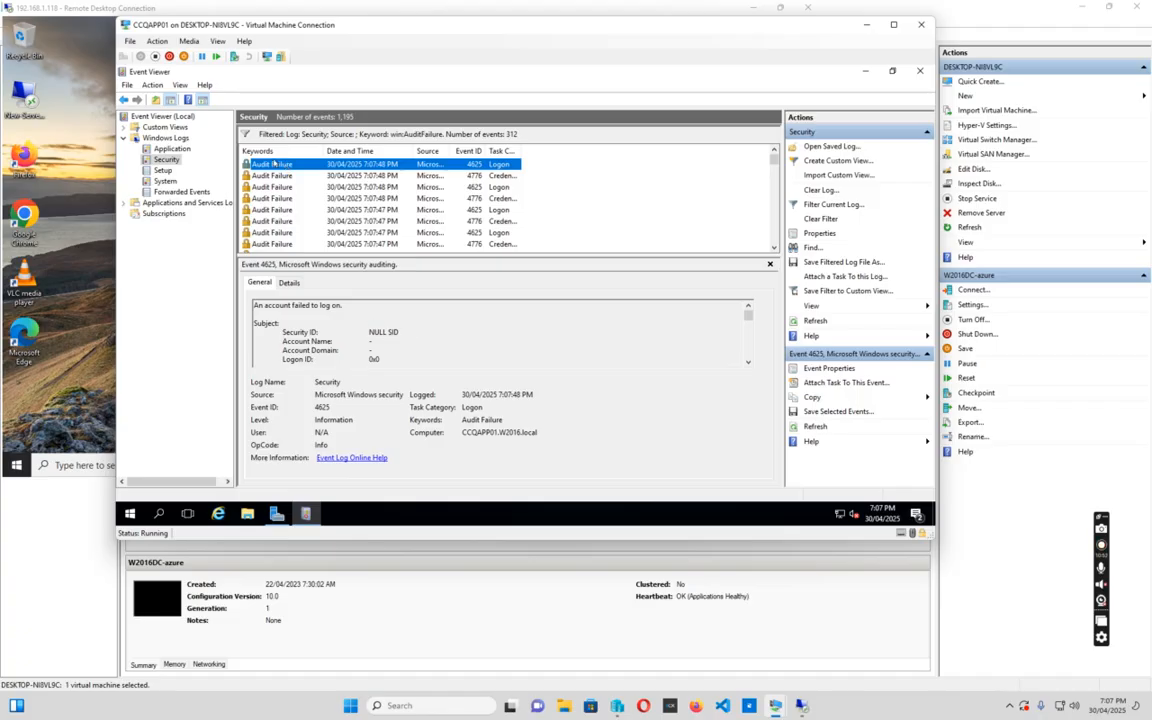
# Open the 7:07:48 PM 4625 event and highlight its Account Name and Account Domain values
pyautogui.doubleClick(272, 166)
pyautogui.scroll(-4, 400, 232)
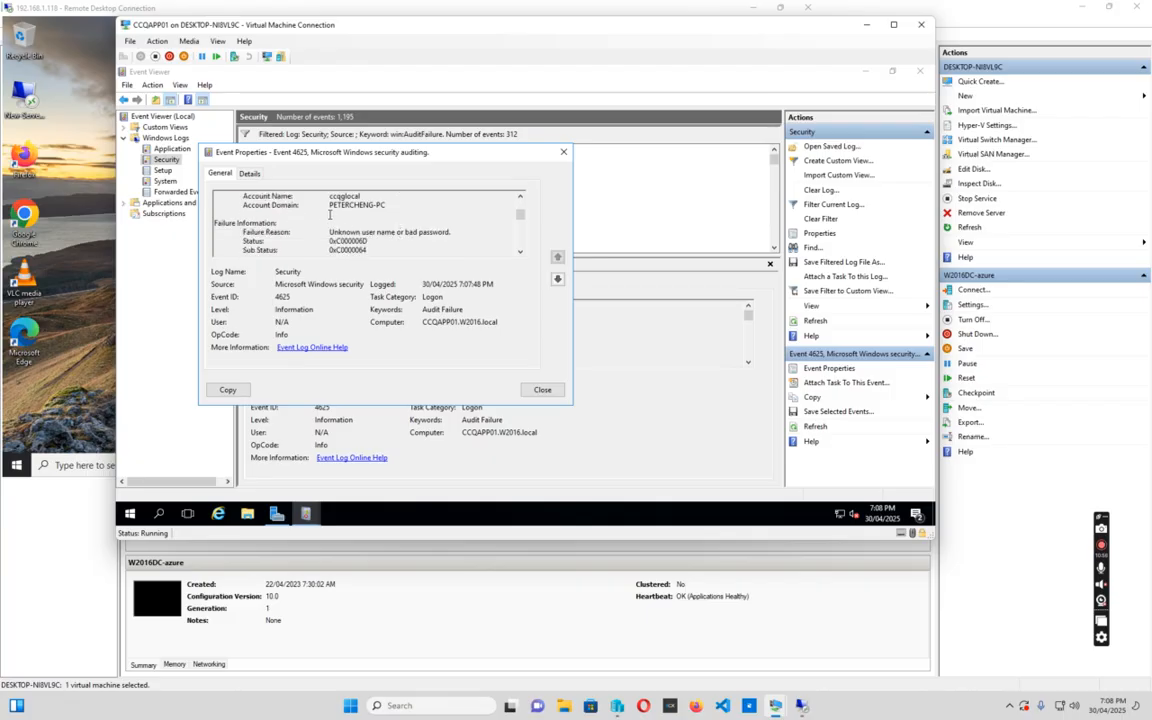
pyautogui.moveTo(329, 200); pyautogui.dragTo(369, 194)
pyautogui.moveTo(330, 206); pyautogui.dragTo(388, 205)
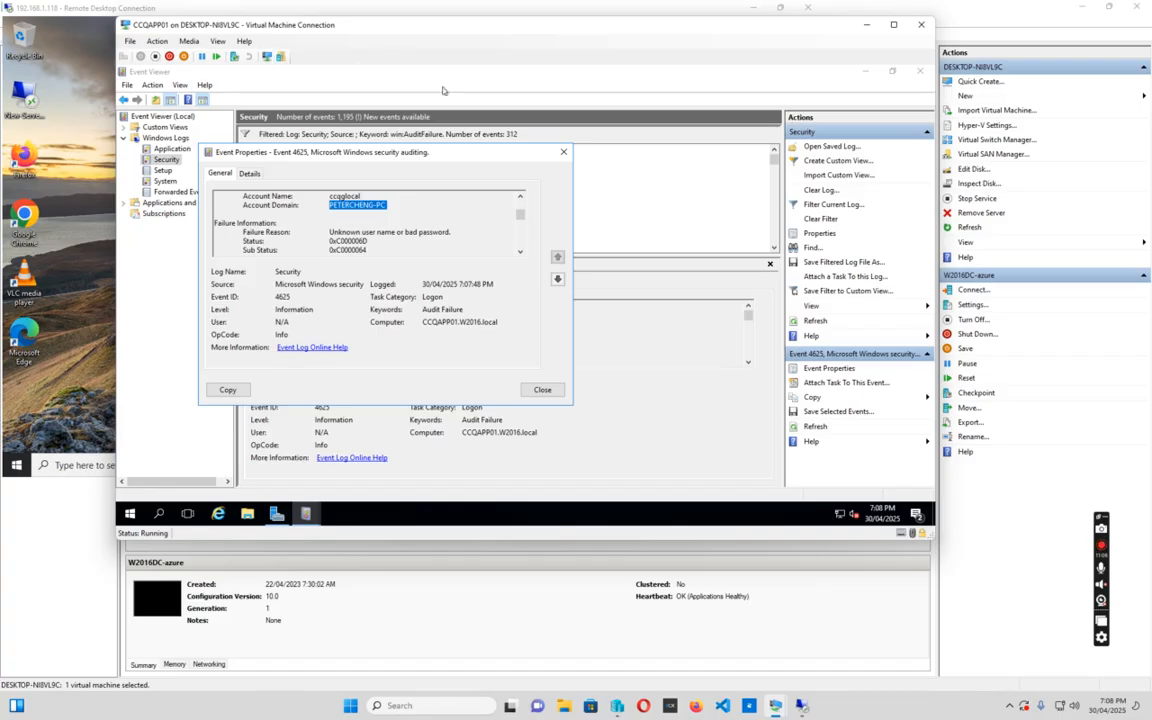
# In the remote session, run Procmon64 from Downloads\ProcessMonitor as admin and accept the saved filter
pyautogui.moveTo(801, 705)
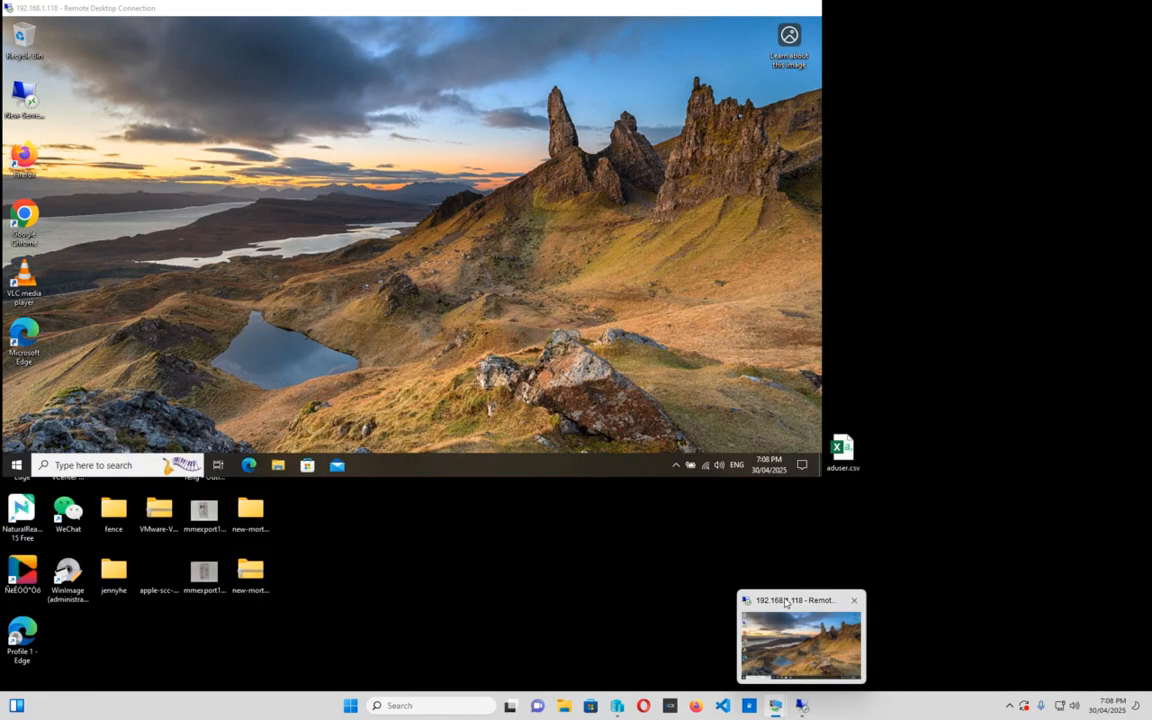
pyautogui.click(786, 602)
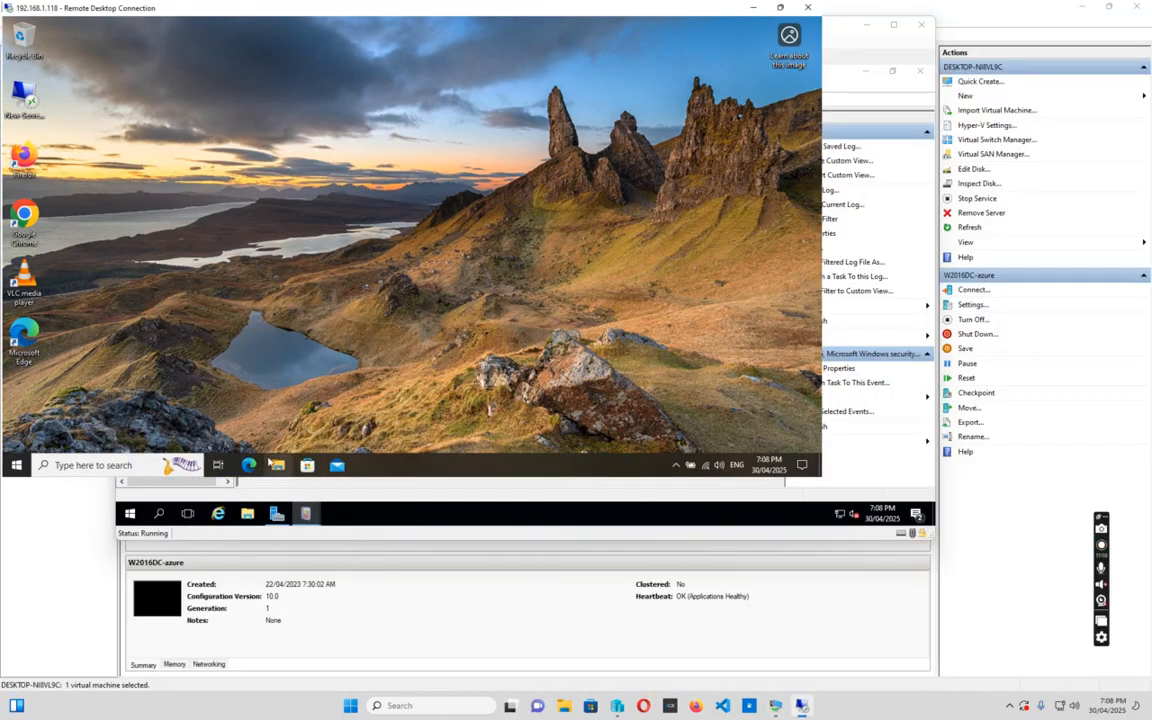
pyautogui.click(281, 468)
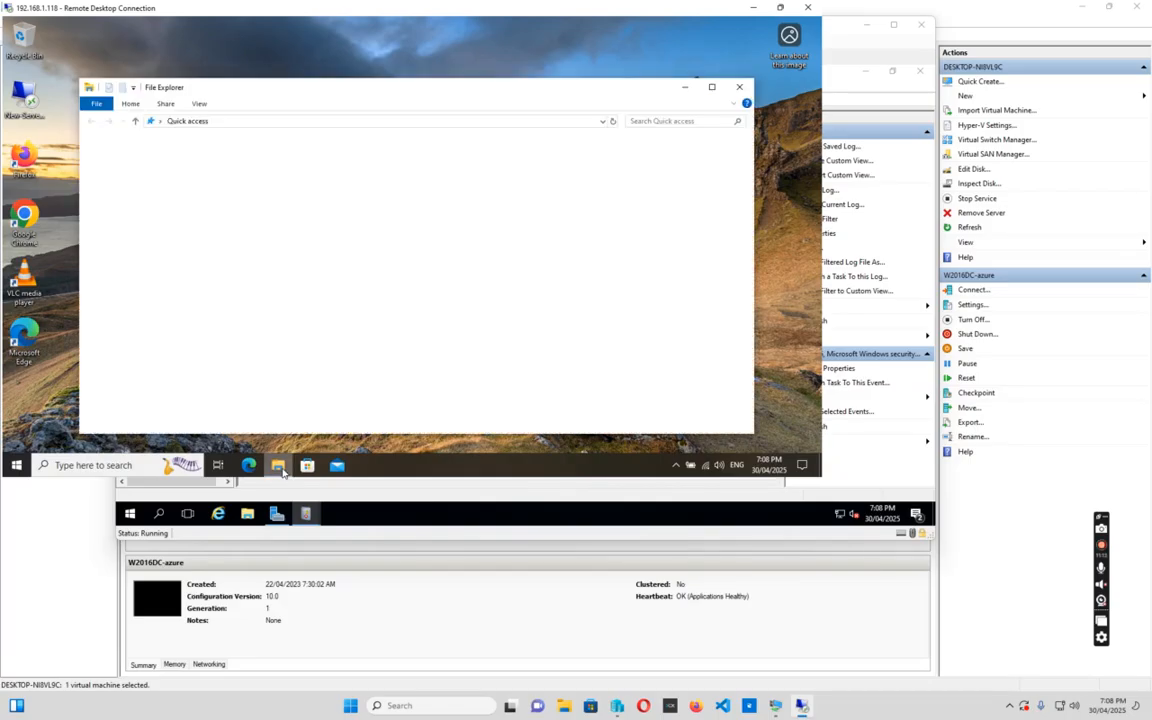
pyautogui.click(126, 177)
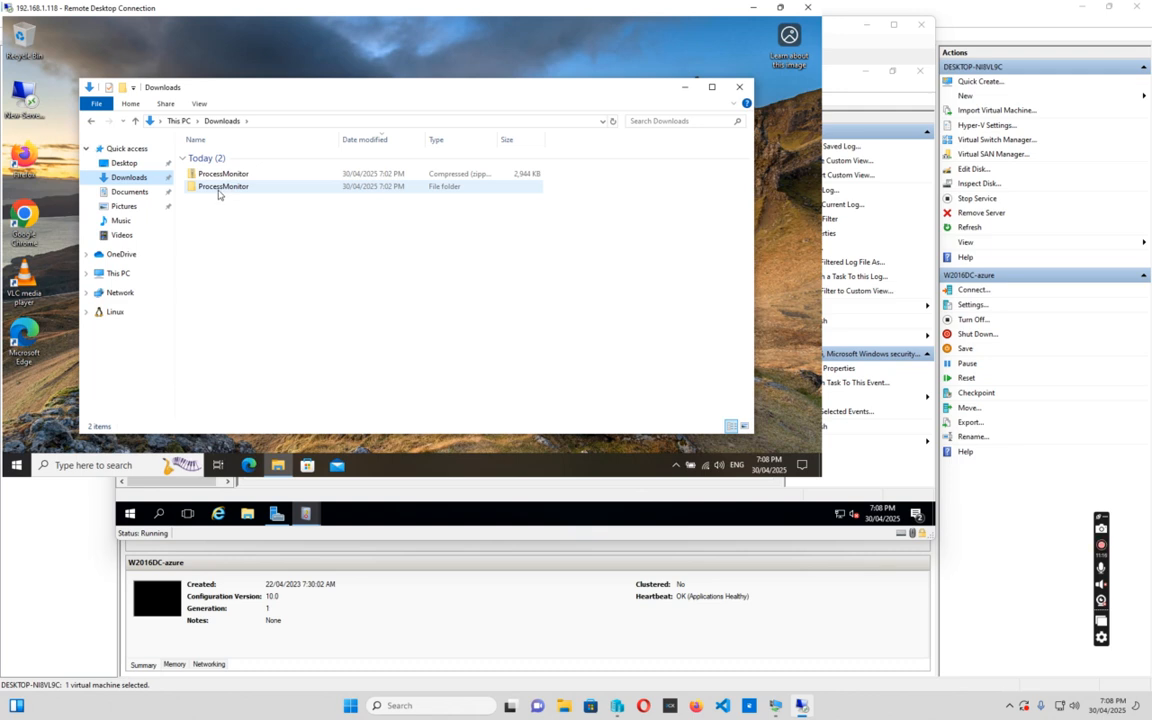
pyautogui.doubleClick(218, 188)
pyautogui.click(219, 184)
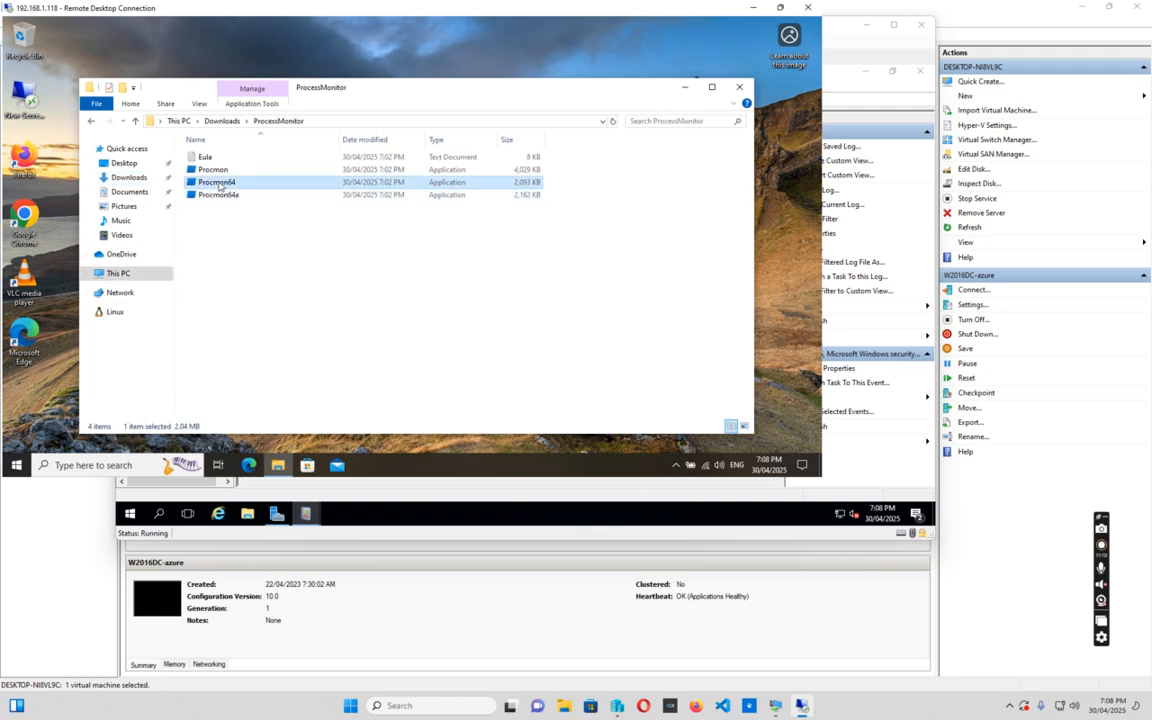
pyautogui.doubleClick(219, 184)
pyautogui.click(349, 328)
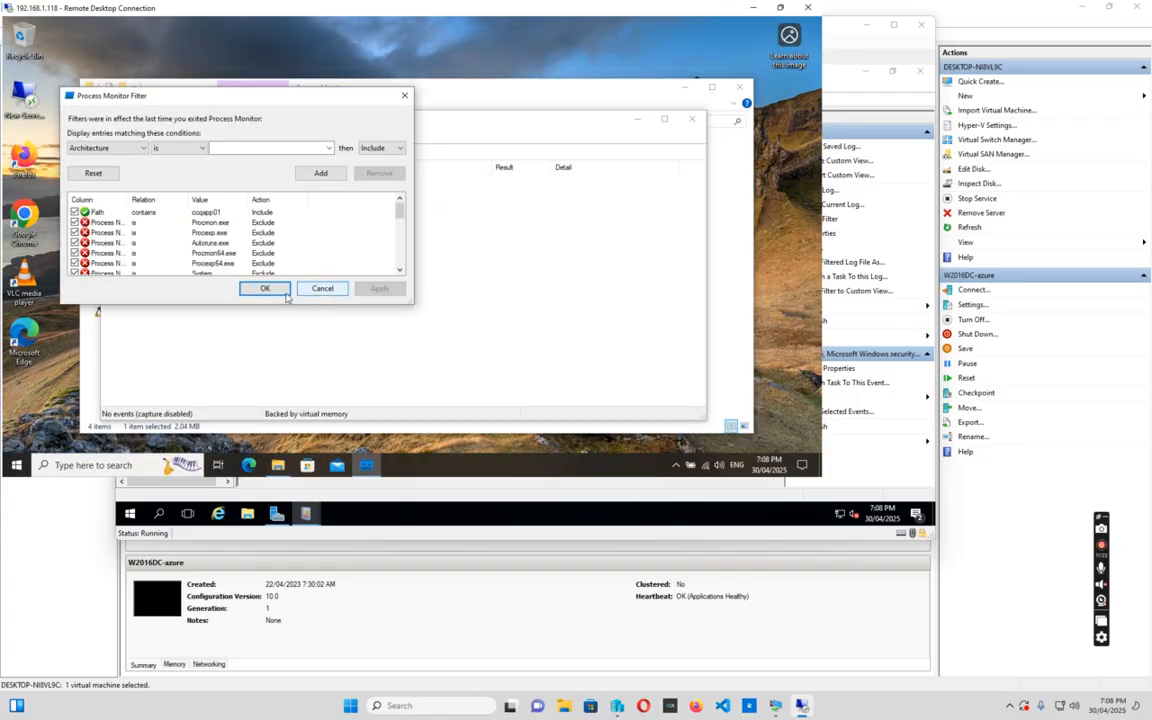
pyautogui.click(265, 289)
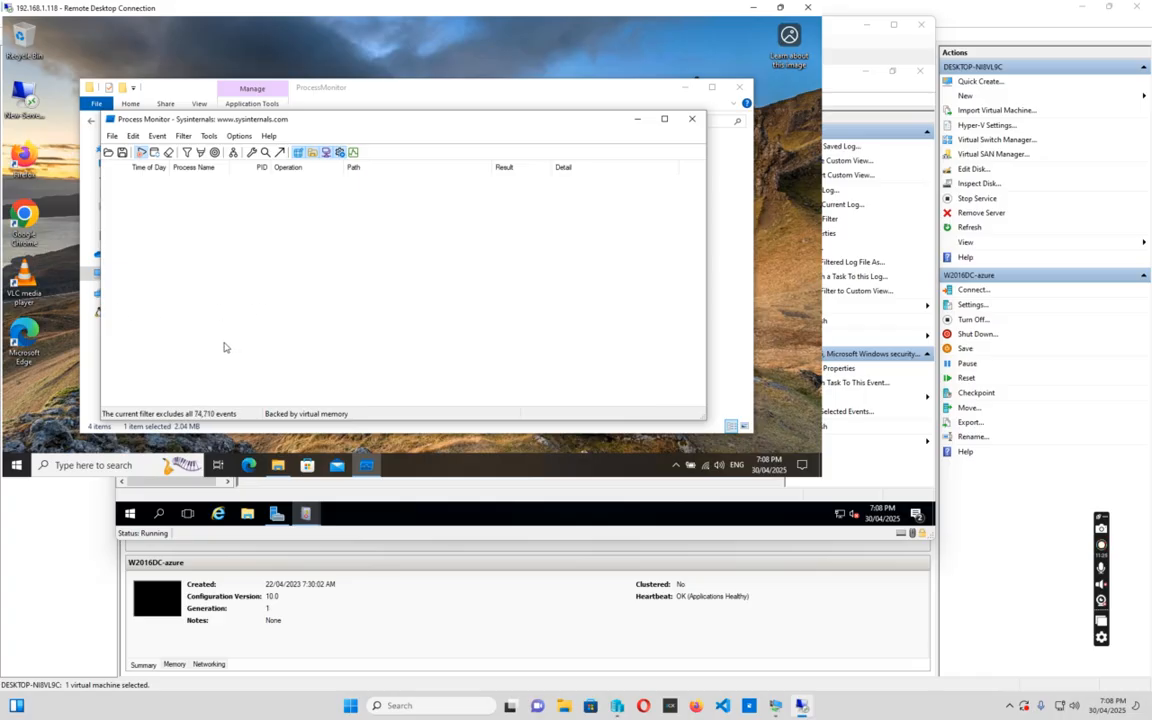
# Check the Path contains ccqapp01 rule, maximize Process Monitor, and return to the ProcessMonitor folder
pyautogui.click(183, 136)
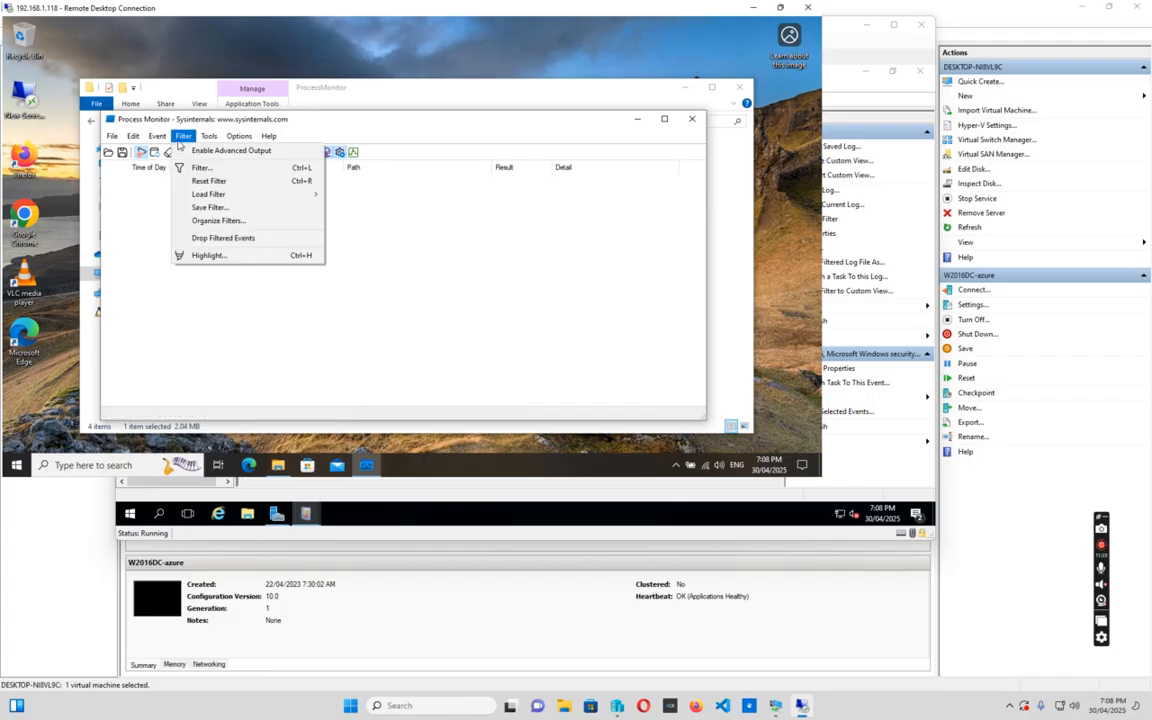
pyautogui.click(201, 167)
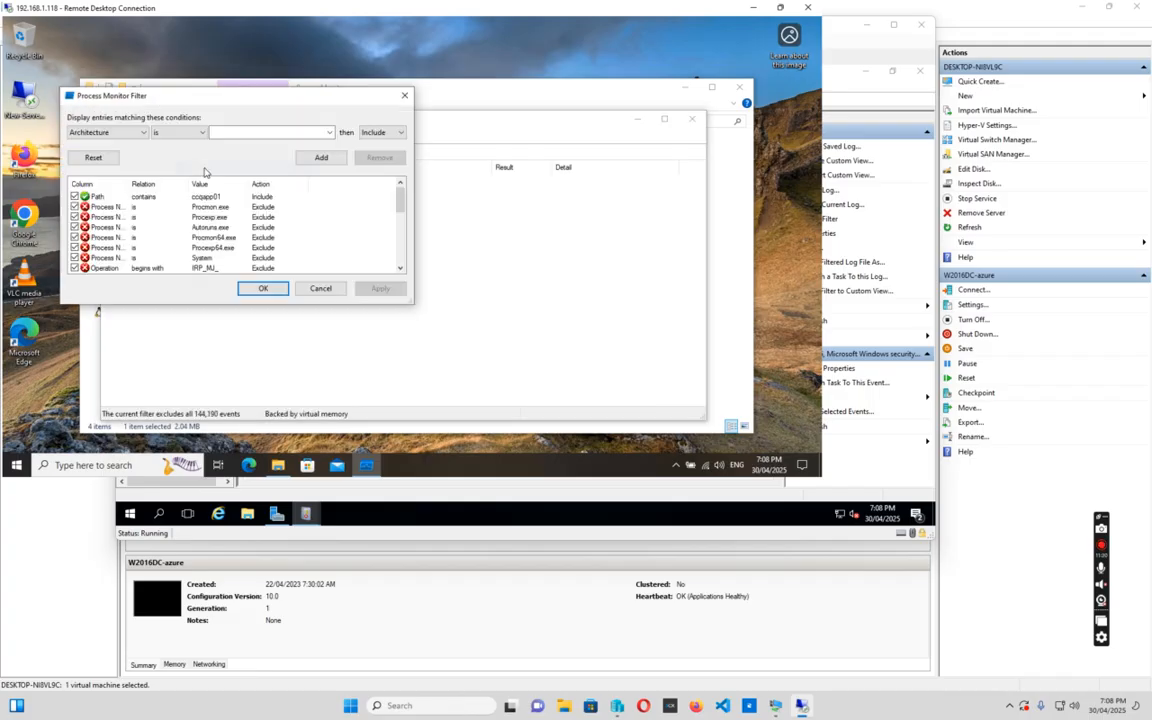
pyautogui.click(140, 196)
pyautogui.click(264, 288)
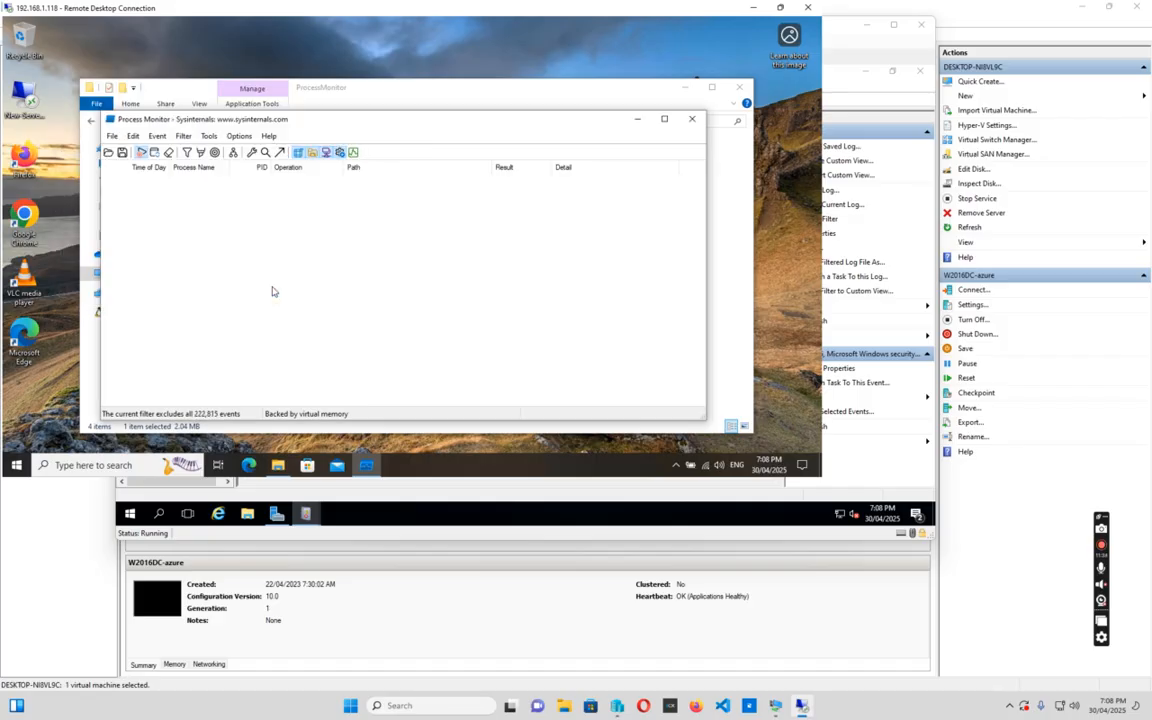
pyautogui.click(664, 119)
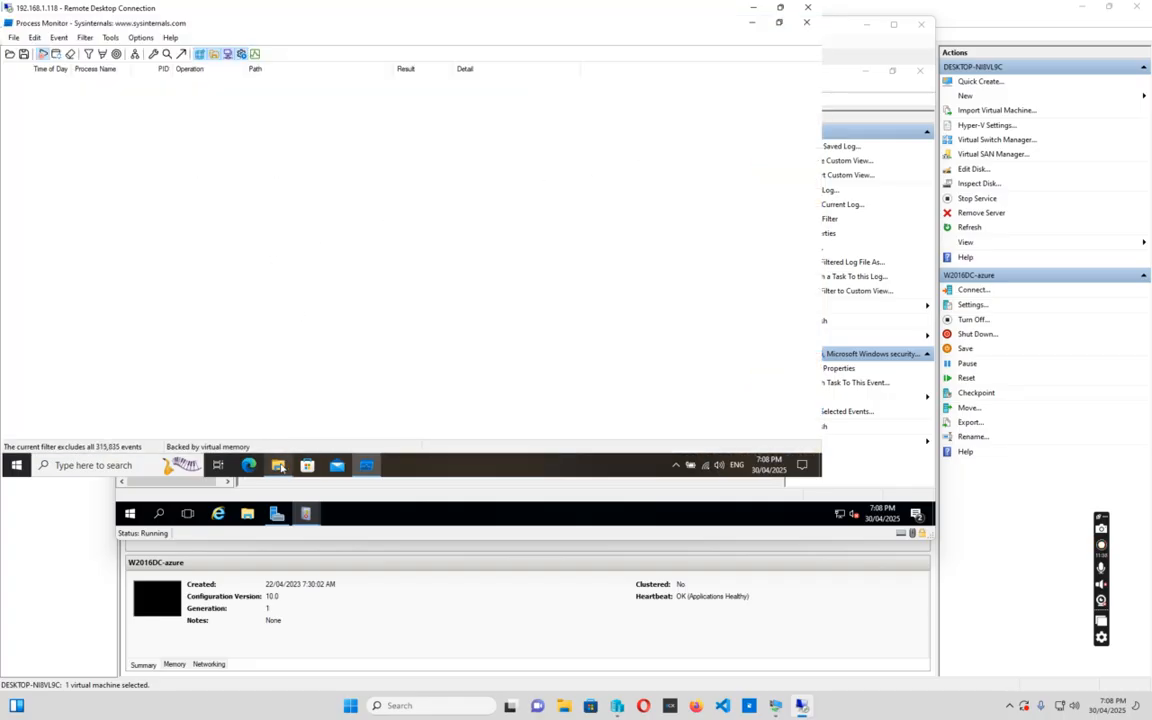
pyautogui.moveTo(281, 469)
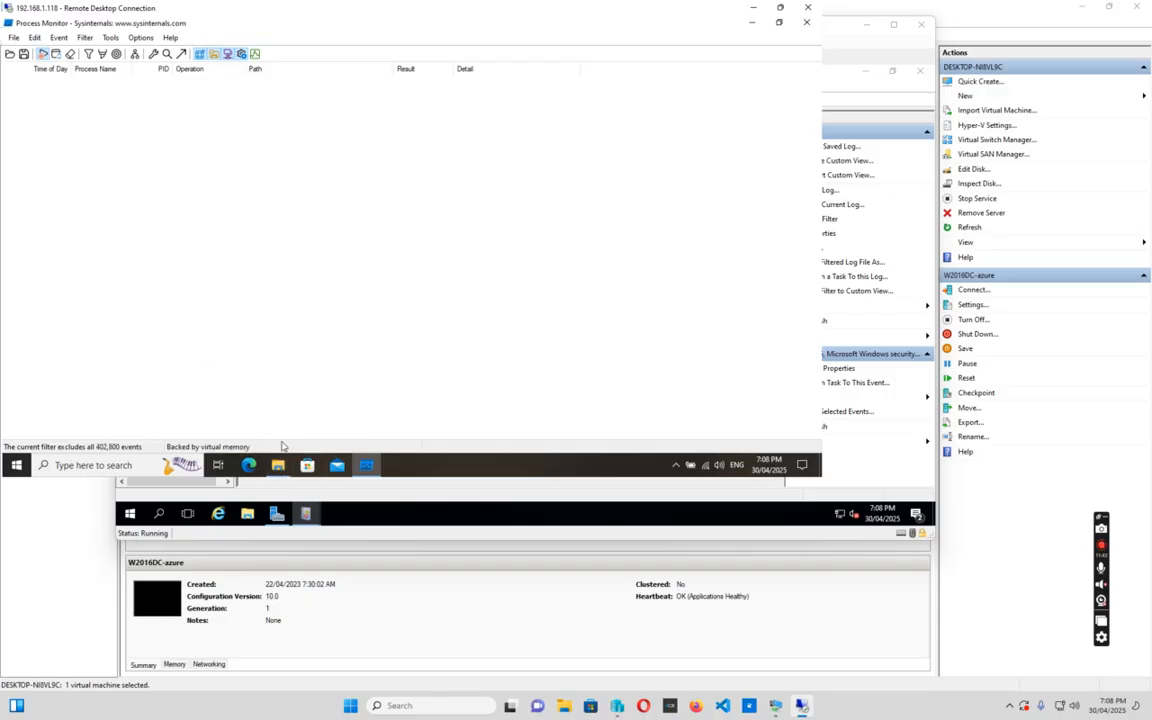
pyautogui.click(279, 468)
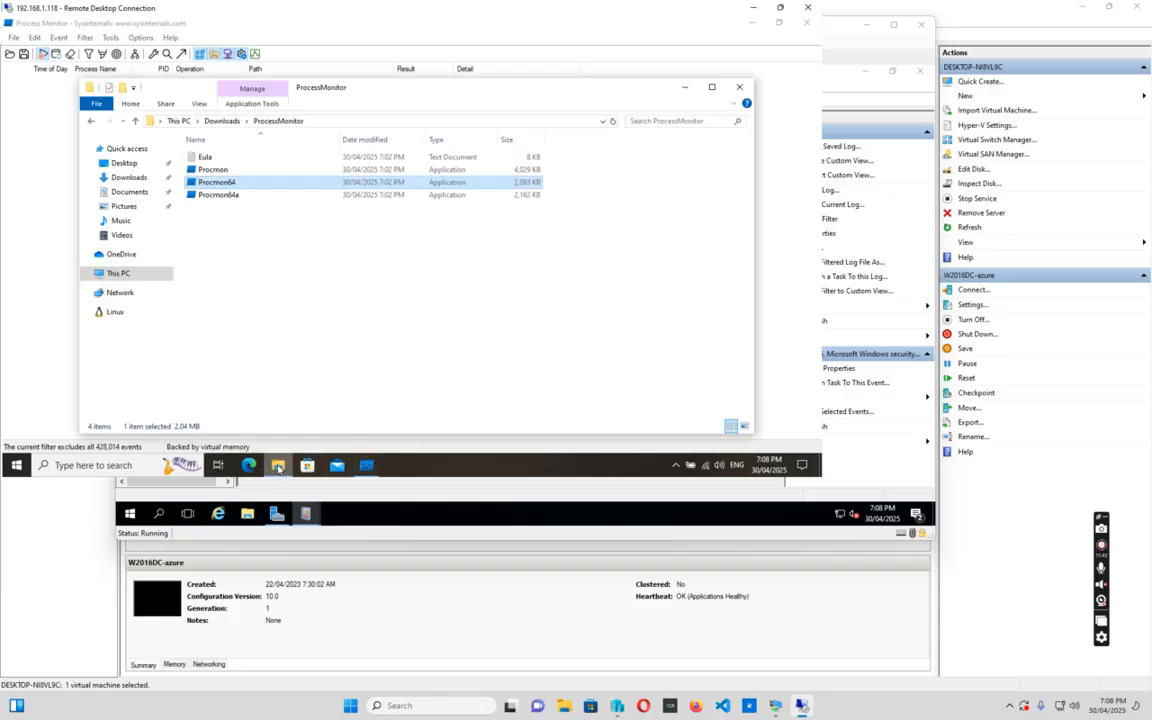
# Enter 'control' in Explorer's address bar, then minimize Explorer to reveal the trace
pyautogui.click(331, 119)
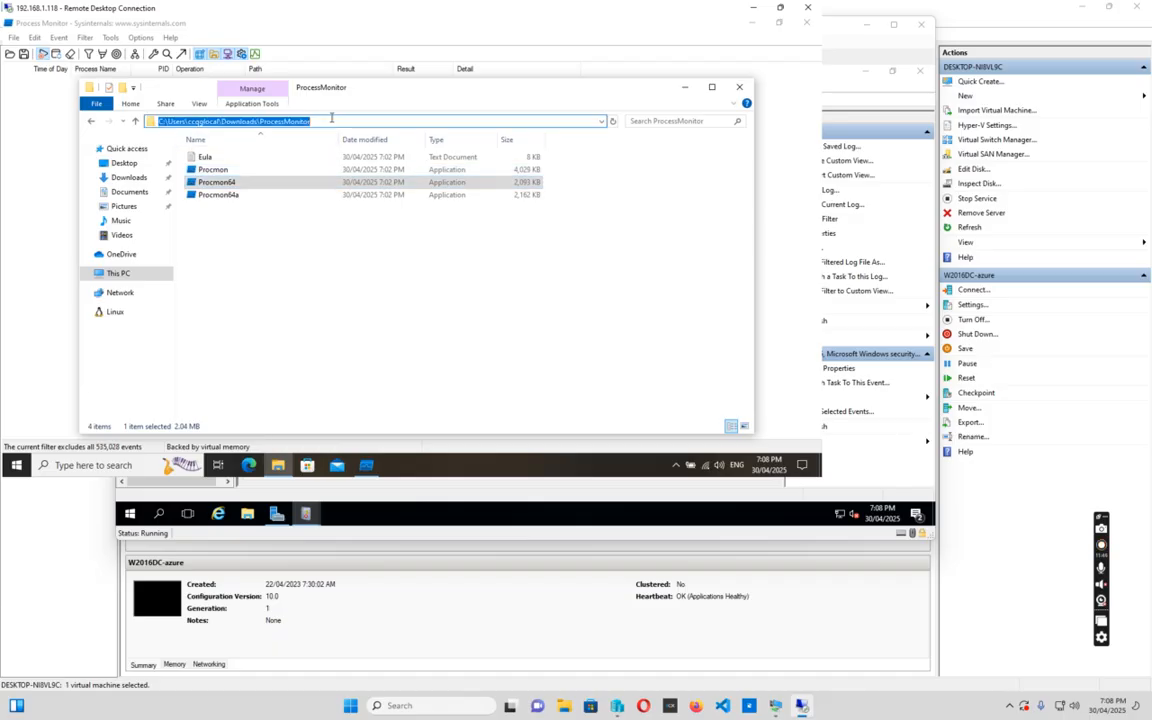
pyautogui.write('control')
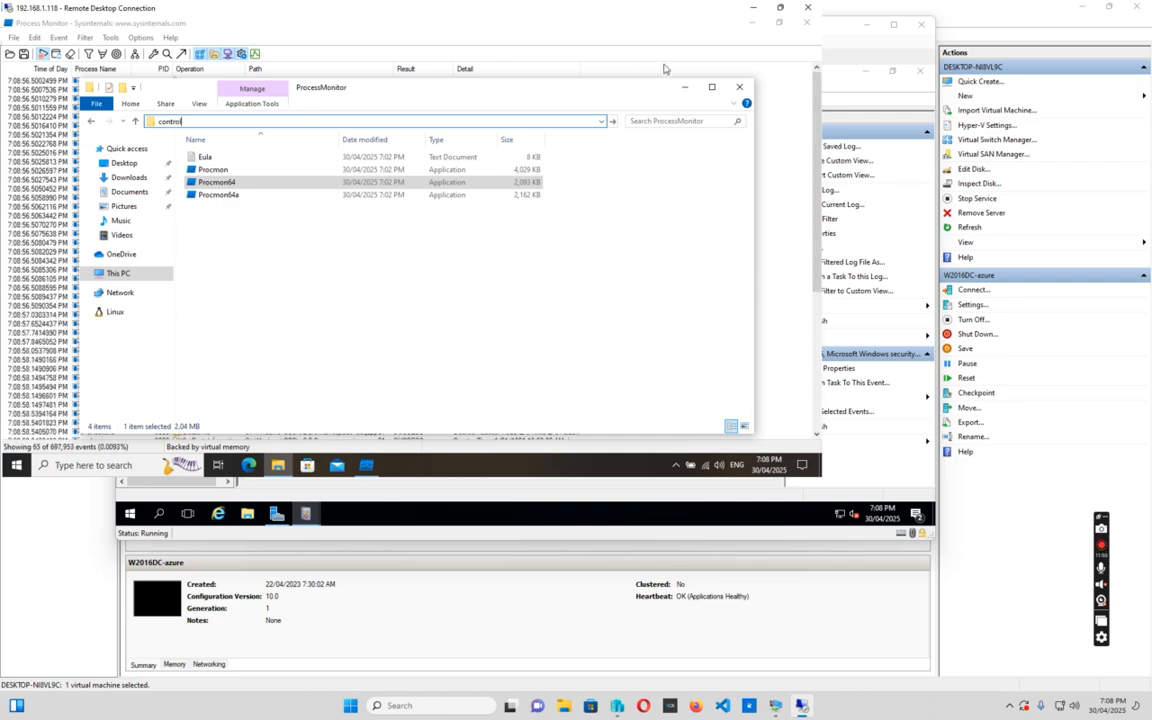
pyautogui.click(685, 88)
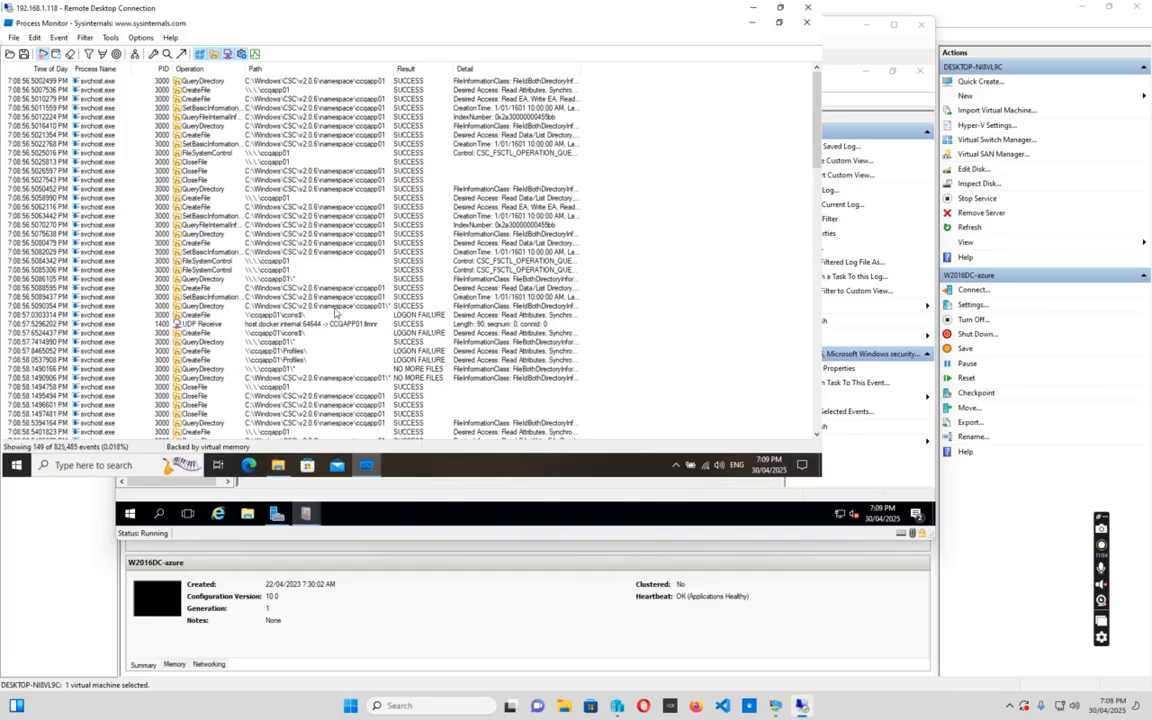
# Inspect the svchost CreateFile LOGON FAILURE events on the icons$ and Profiles shares
pyautogui.click(425, 316)
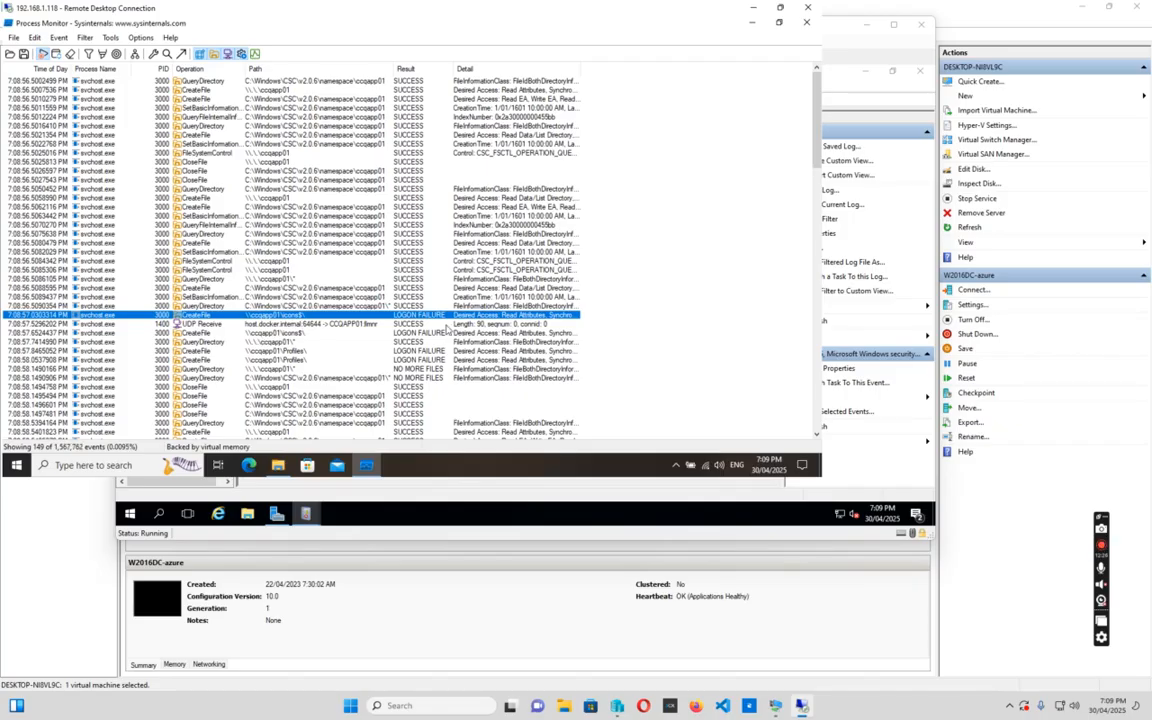
pyautogui.click(432, 333)
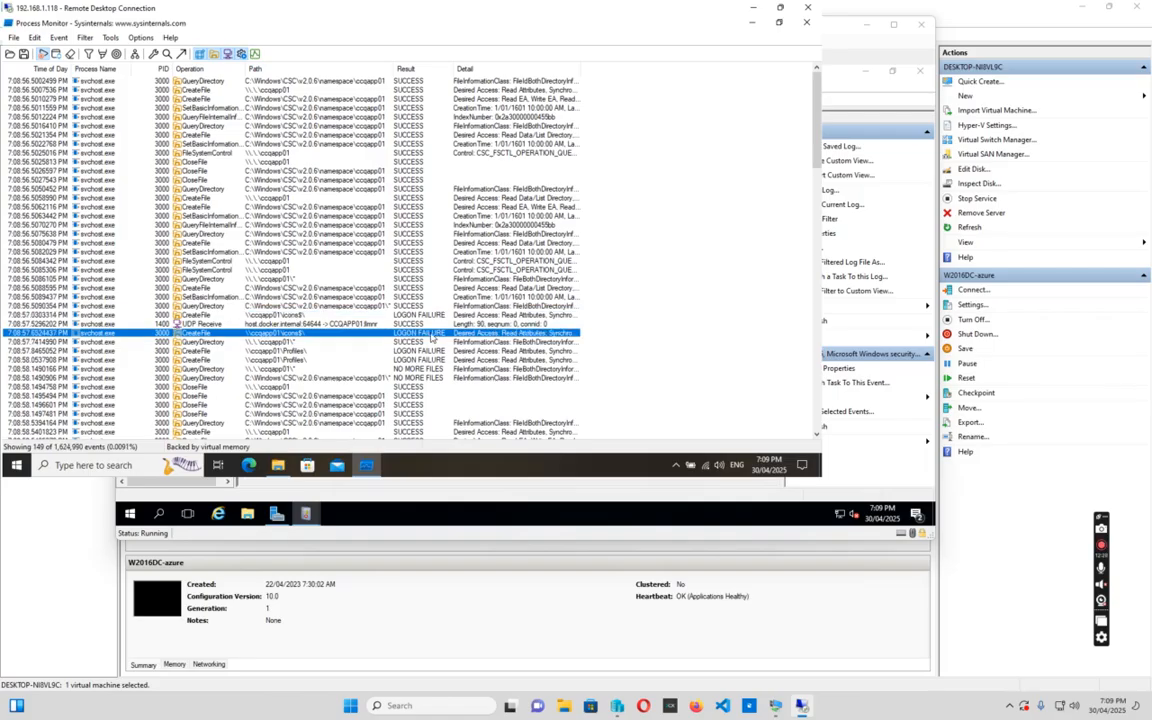
pyautogui.click(262, 351)
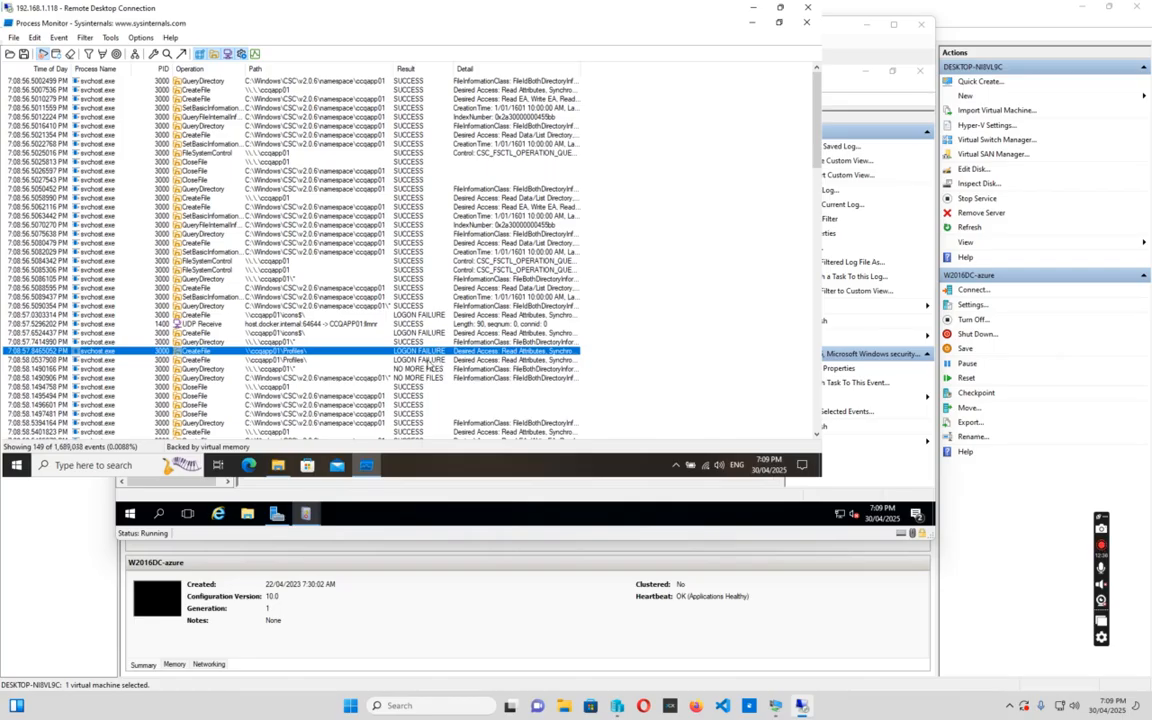
pyautogui.click(405, 360)
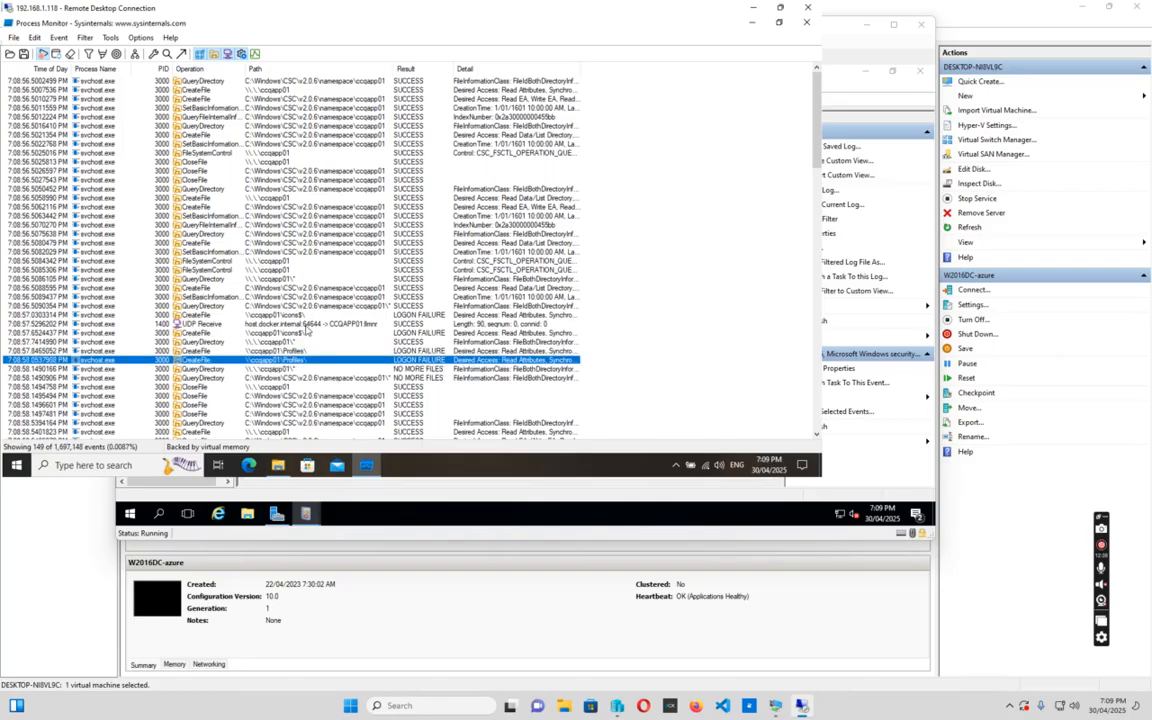
pyautogui.scroll(-2, 300, 310)
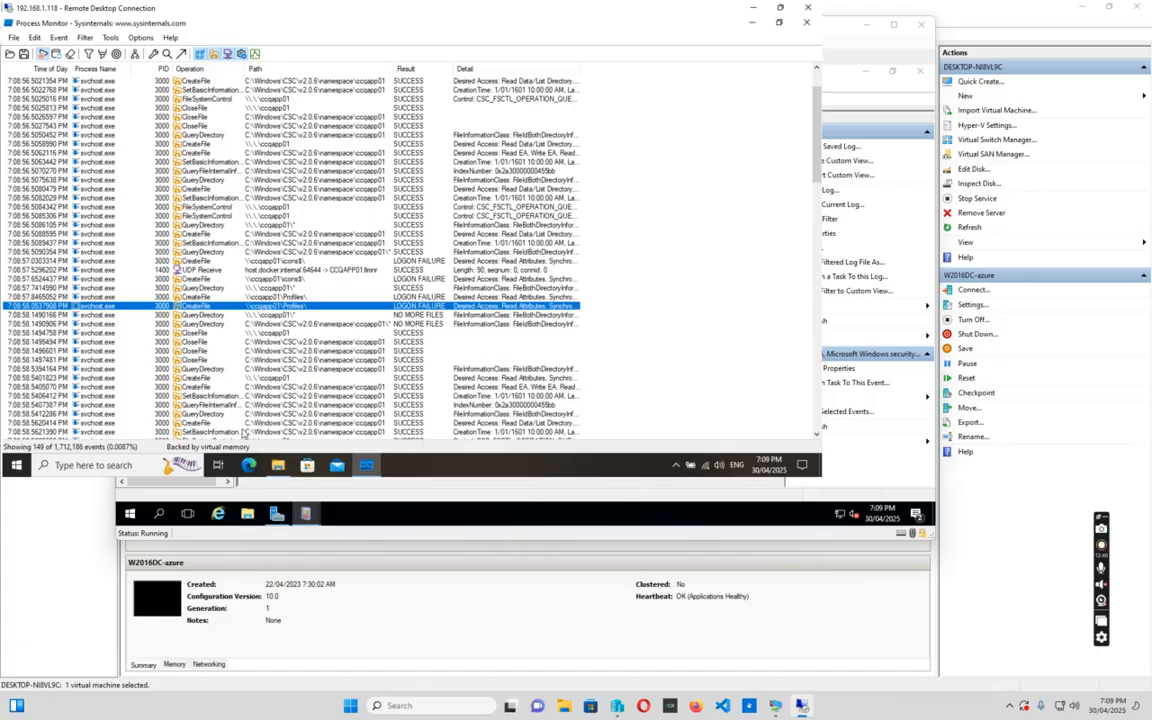
pyautogui.click(278, 466)
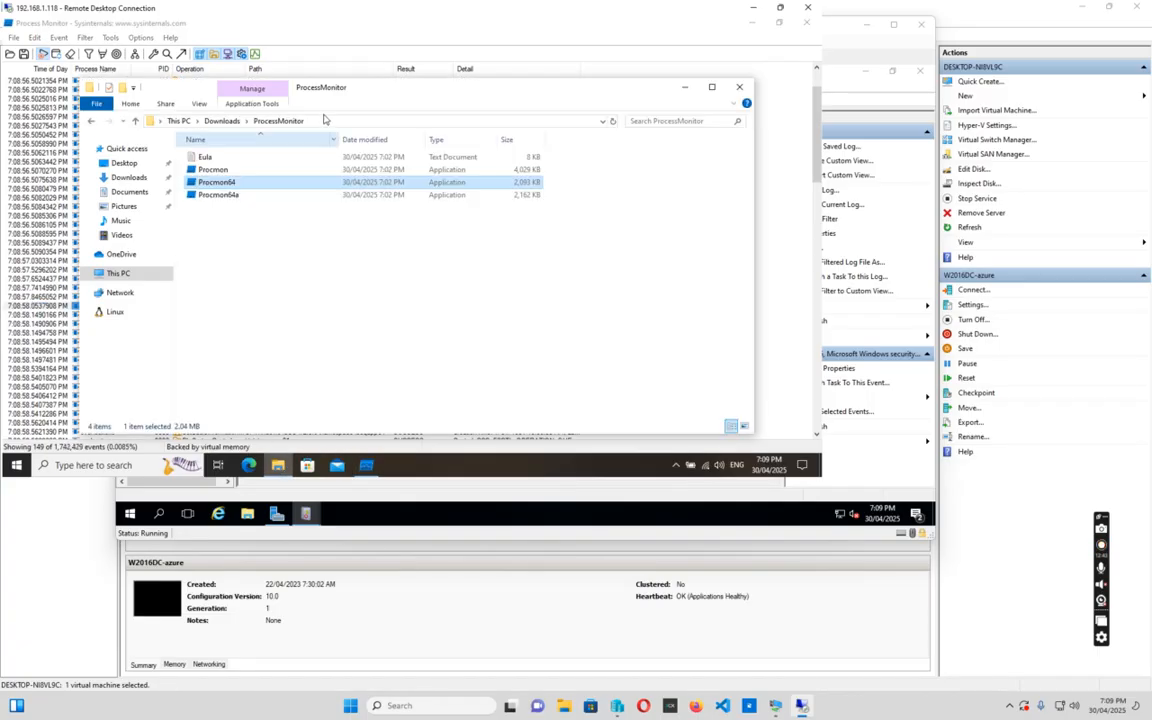
# Open Control Panel in small-icon view, then Sync Center's offline files to list Computers and Mapped Network Drives
pyautogui.click(333, 121)
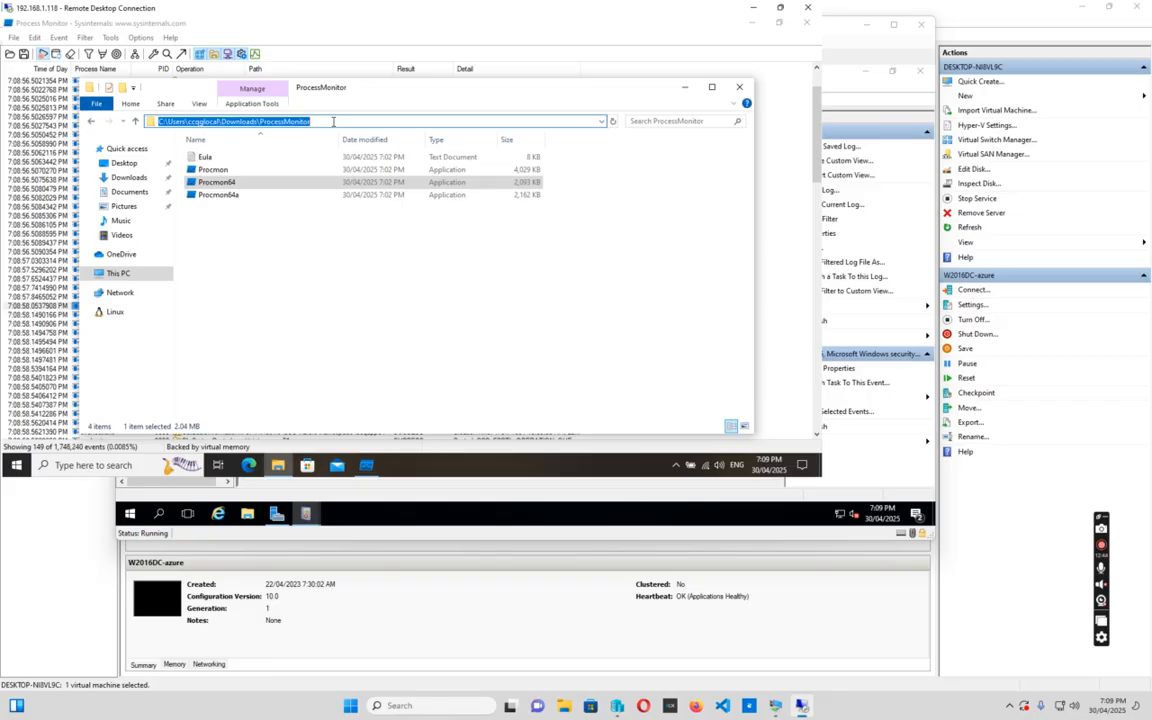
pyautogui.write('control pane')
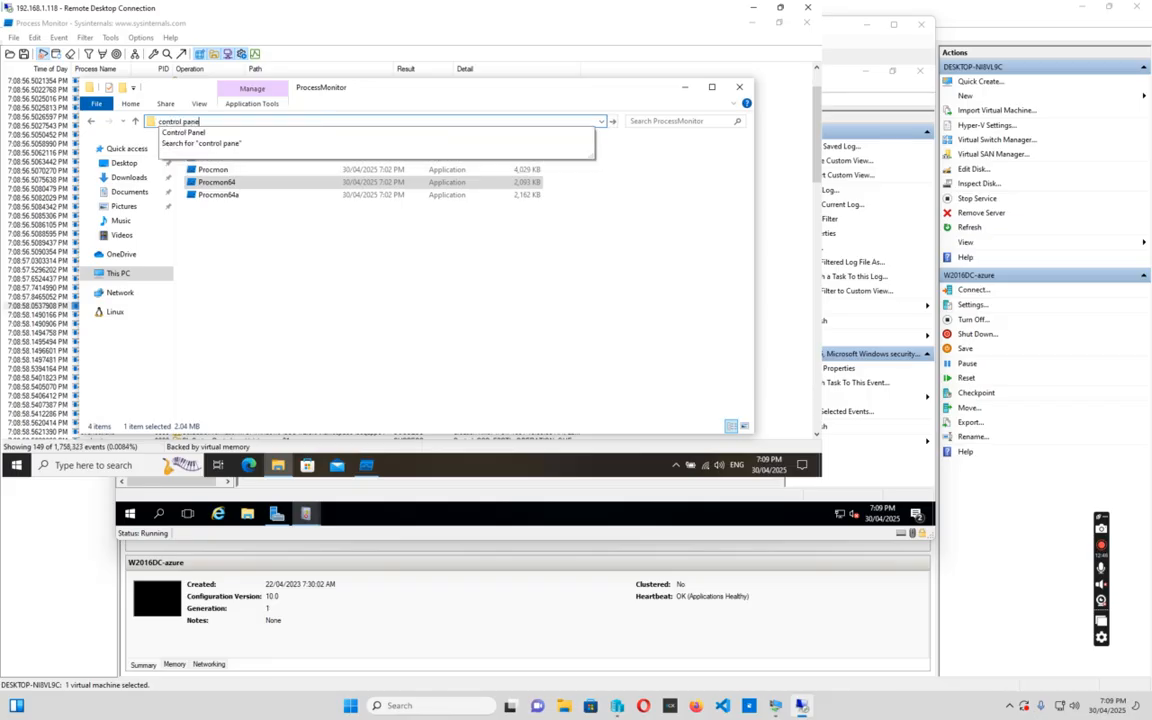
pyautogui.write('l')
pyautogui.press('Return')
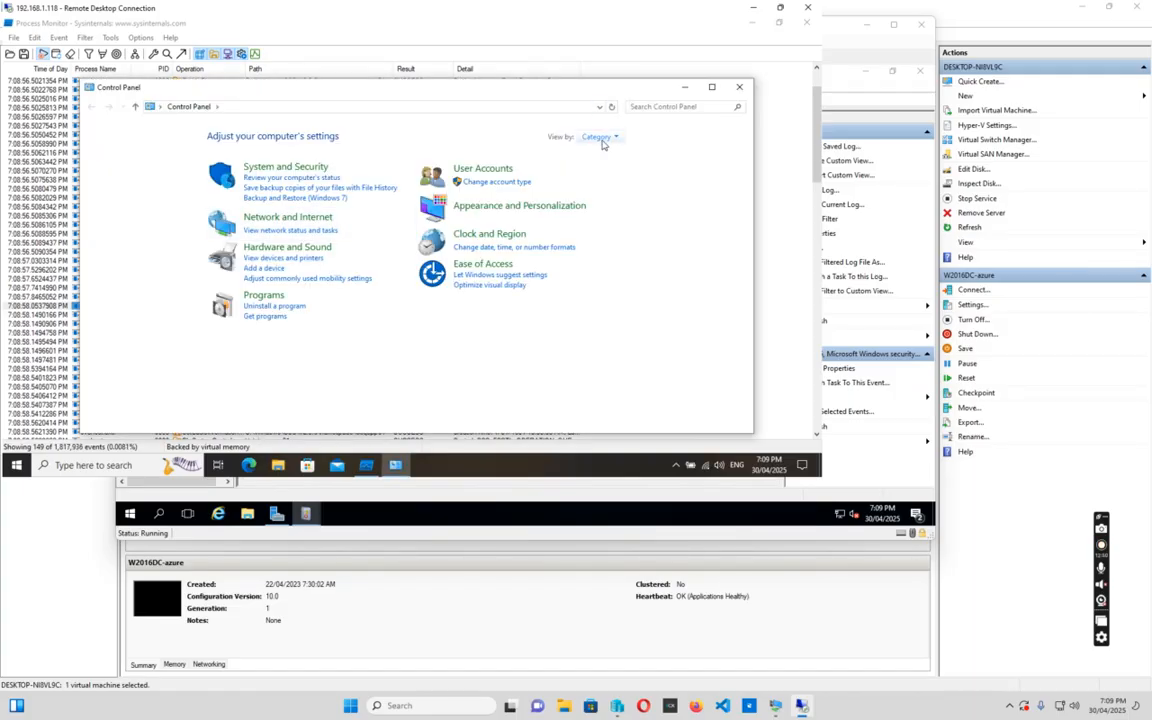
pyautogui.click(600, 137)
pyautogui.click(614, 183)
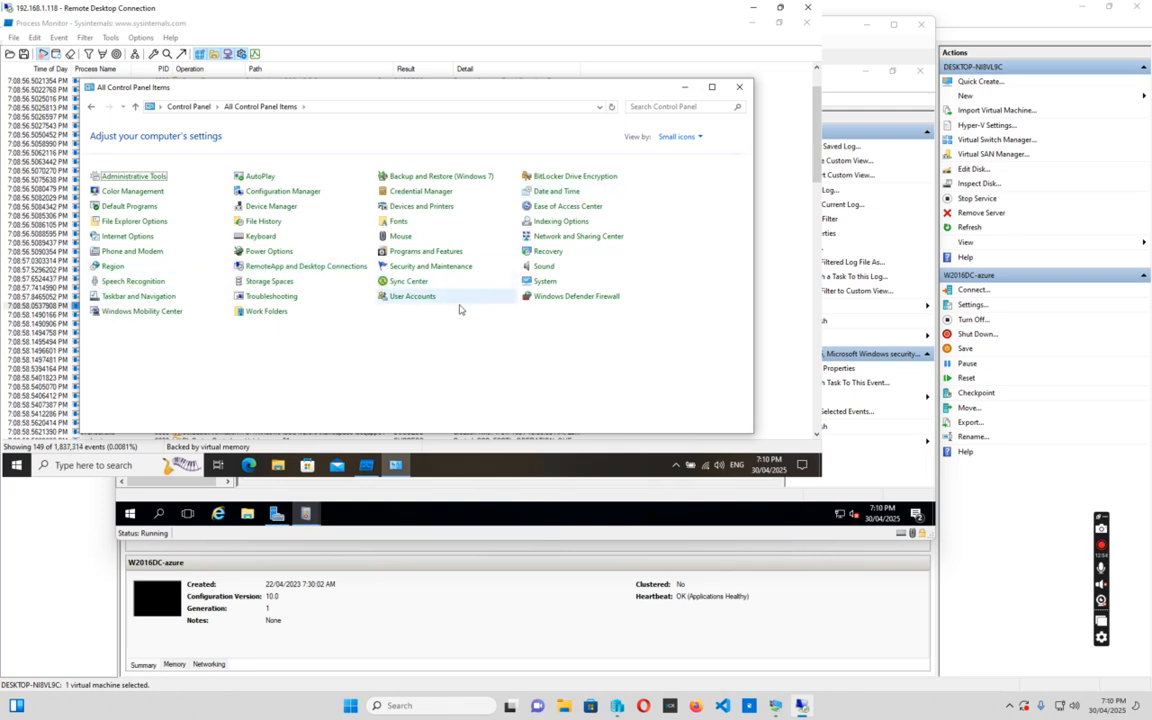
pyautogui.click(403, 285)
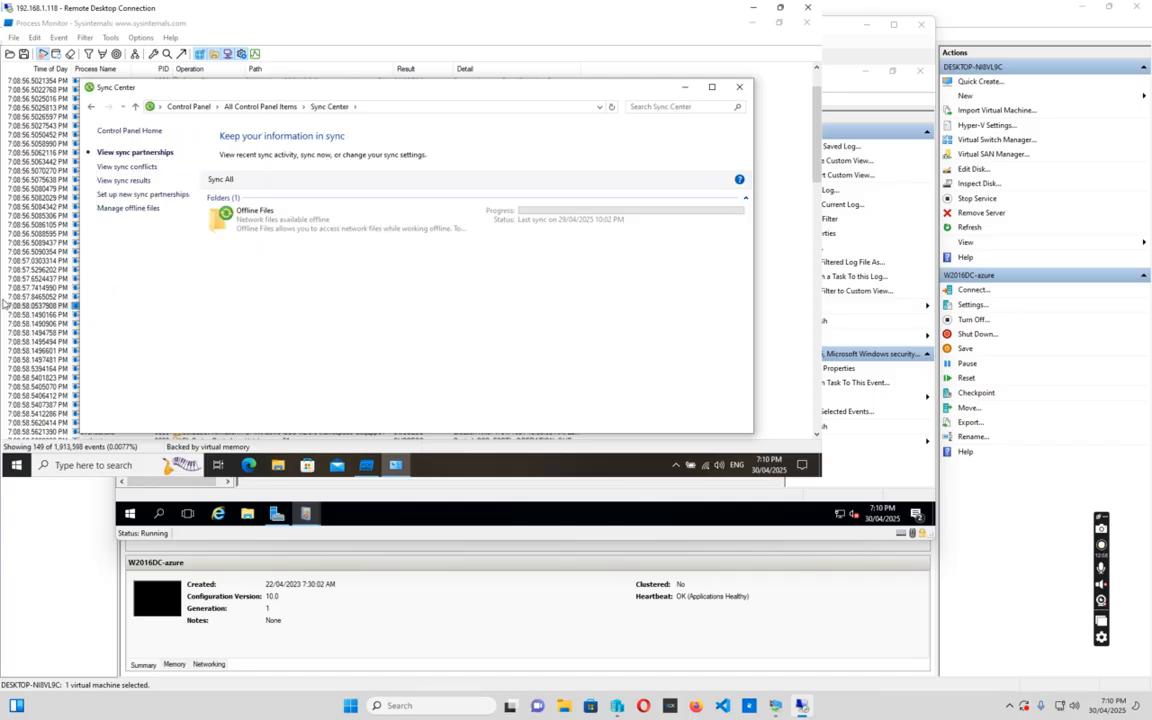
pyautogui.click(130, 212)
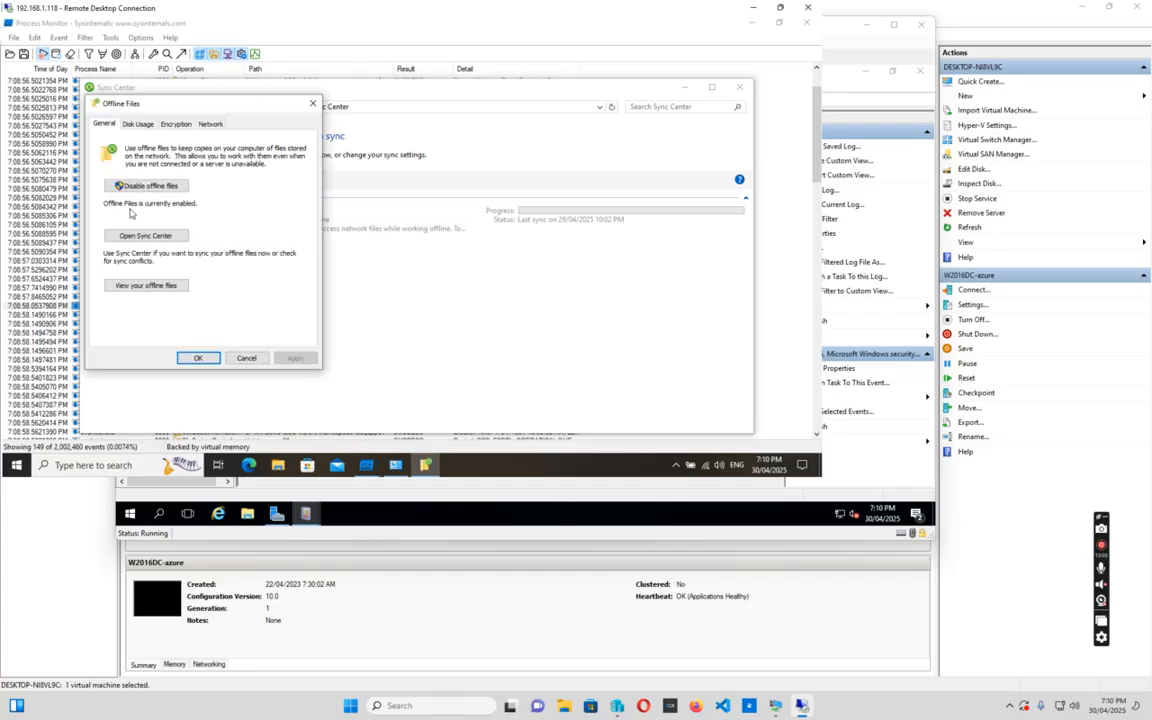
pyautogui.click(155, 287)
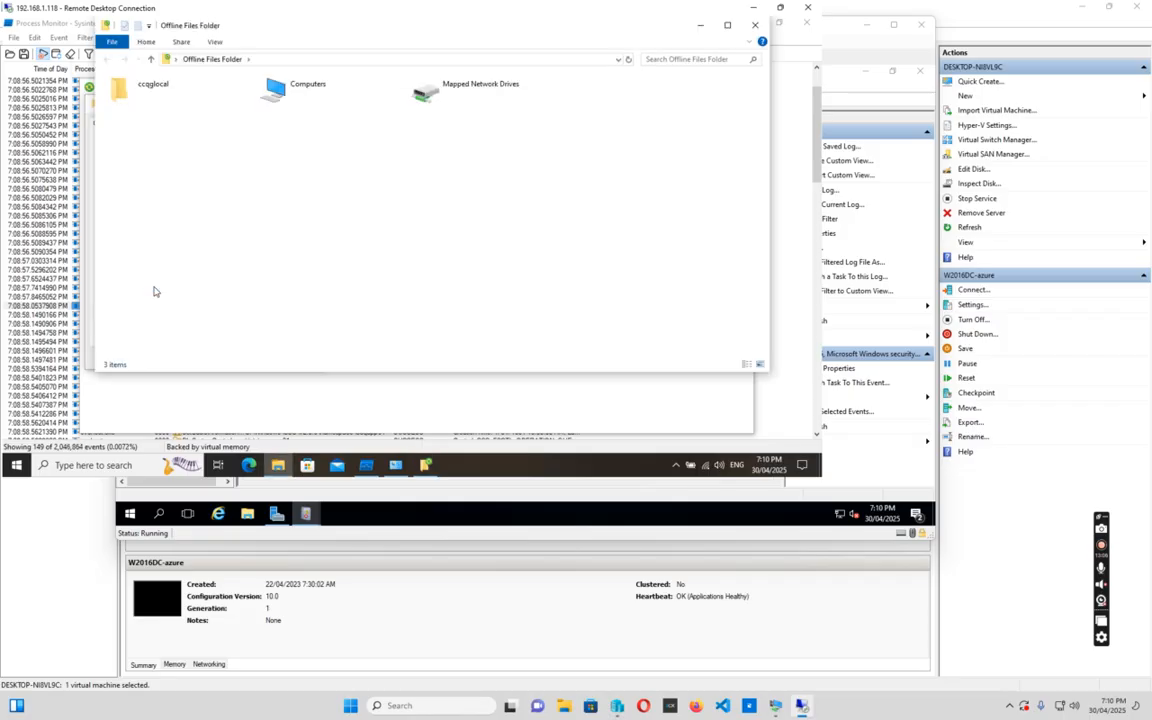
# Browse Computers > ccqapp01 and open the Profiles offline share, which fails with an incorrect password error
pyautogui.doubleClick(275, 90)
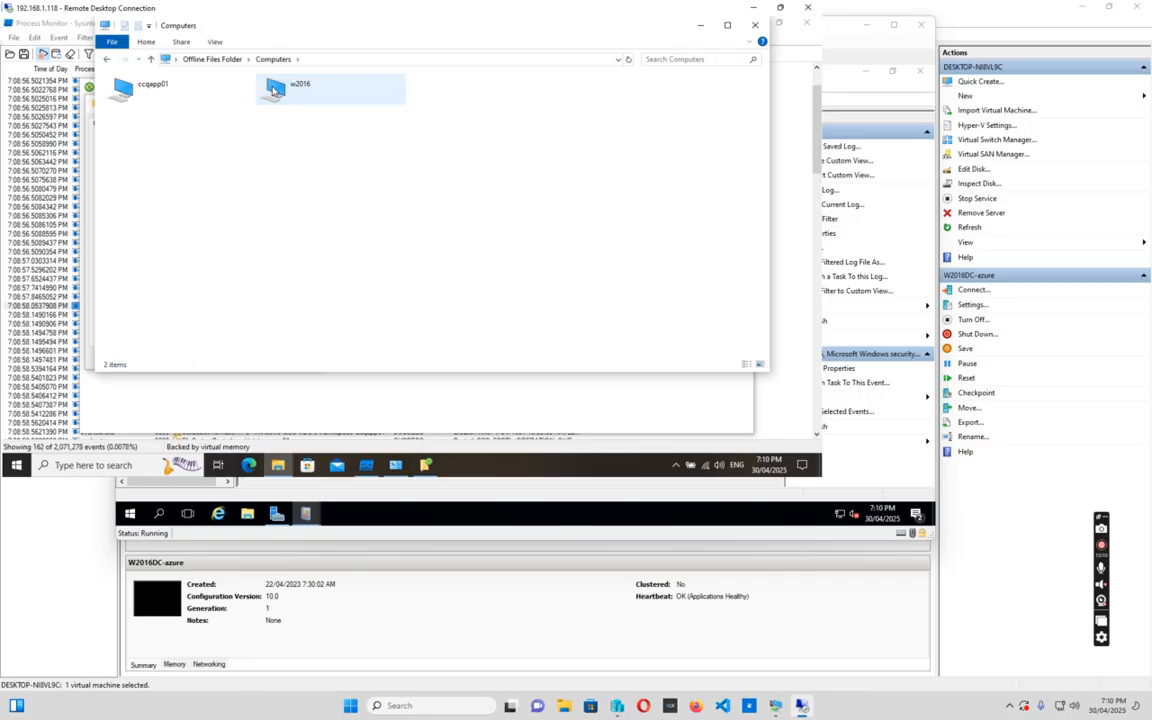
pyautogui.doubleClick(137, 91)
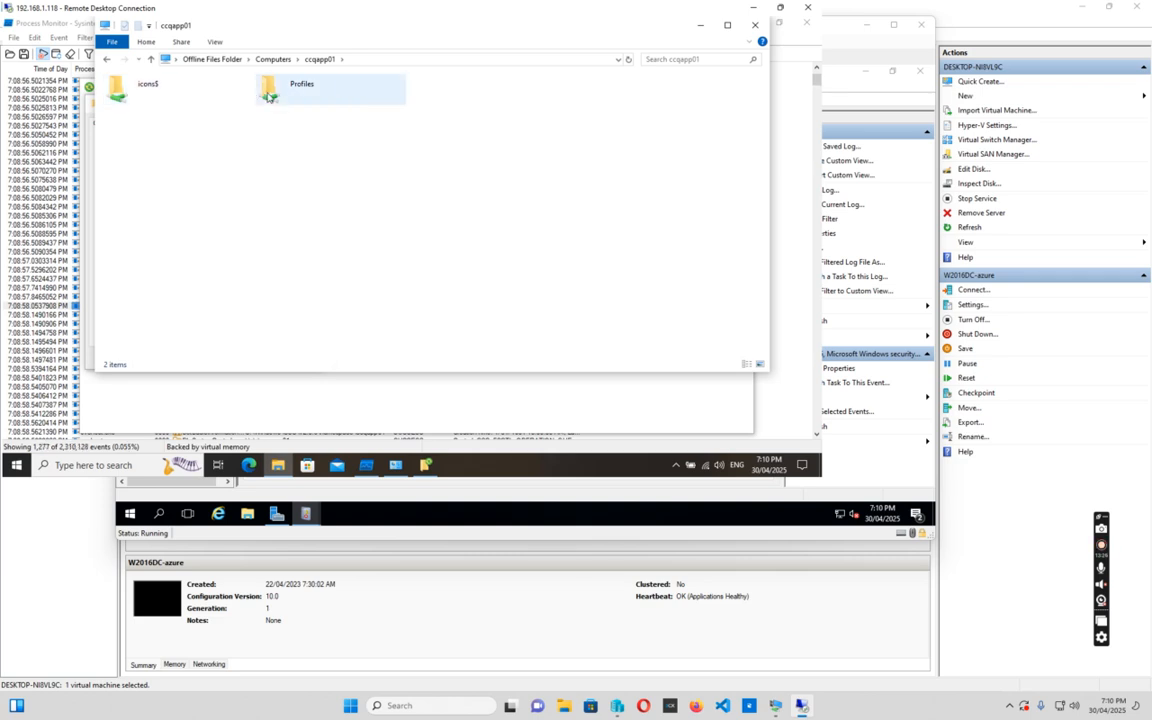
pyautogui.click(277, 91)
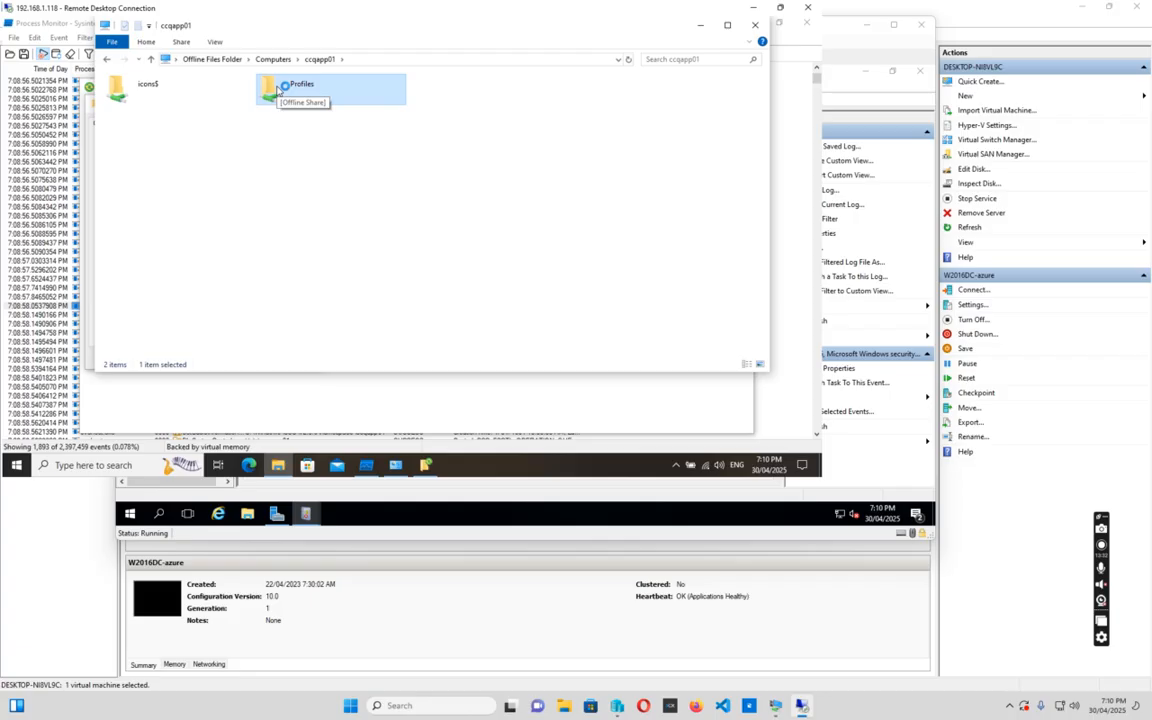
pyautogui.doubleClick(278, 90)
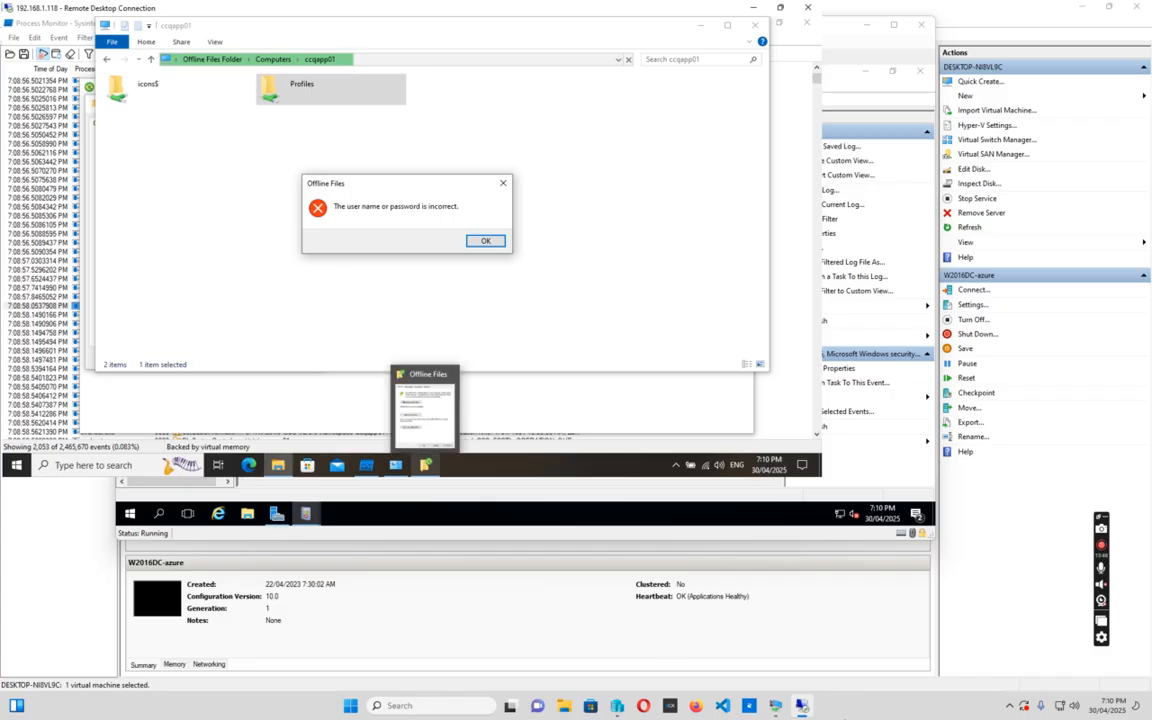
# In the CCQAPP01 VM, refresh the Security audit failures and review the latest 4625 event's failed account
pyautogui.moveTo(773, 706)
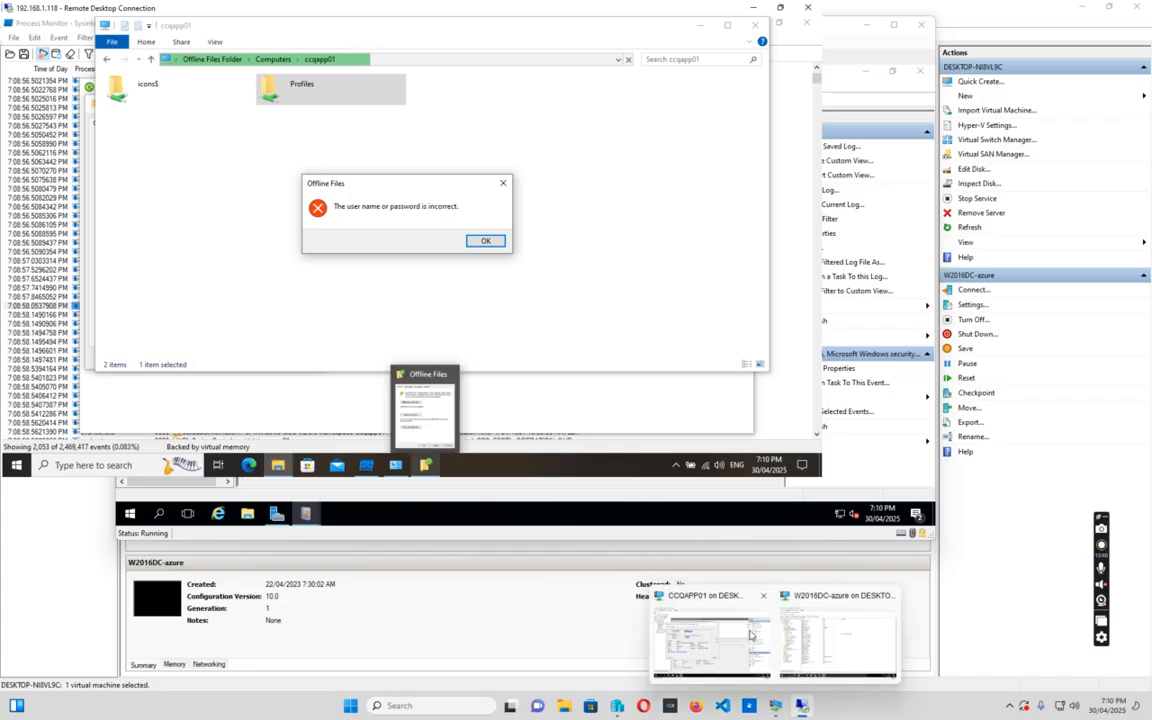
pyautogui.click(710, 606)
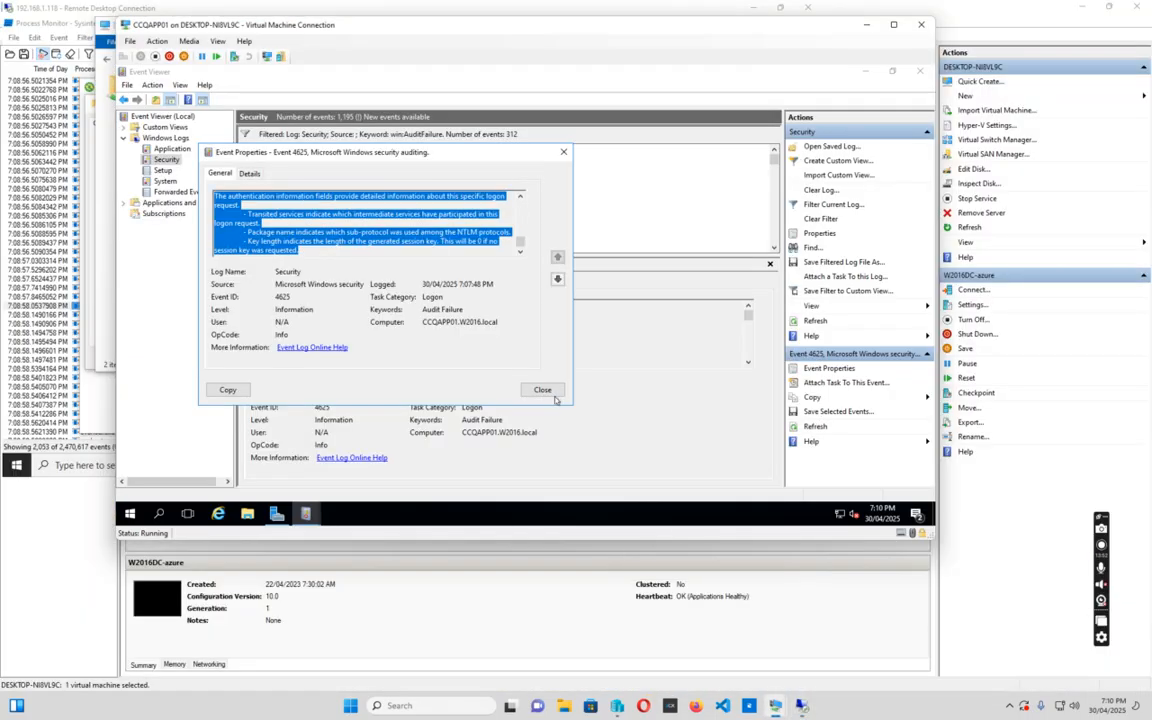
pyautogui.click(542, 390)
pyautogui.click(162, 170)
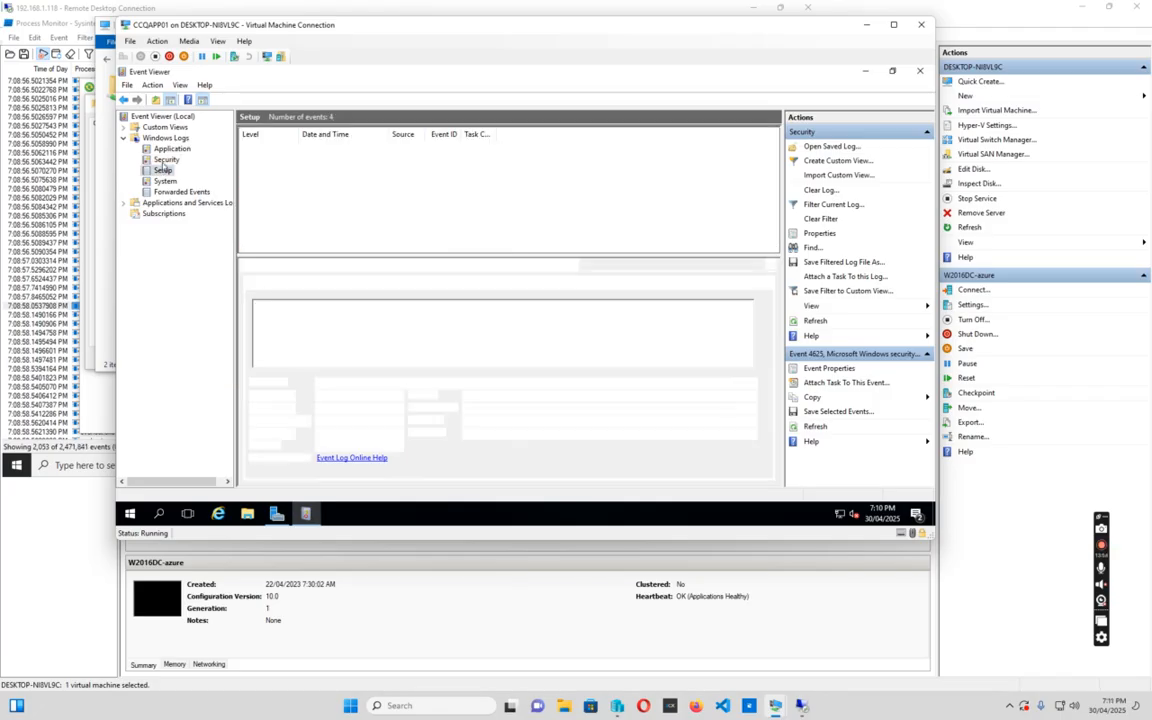
pyautogui.click(165, 160)
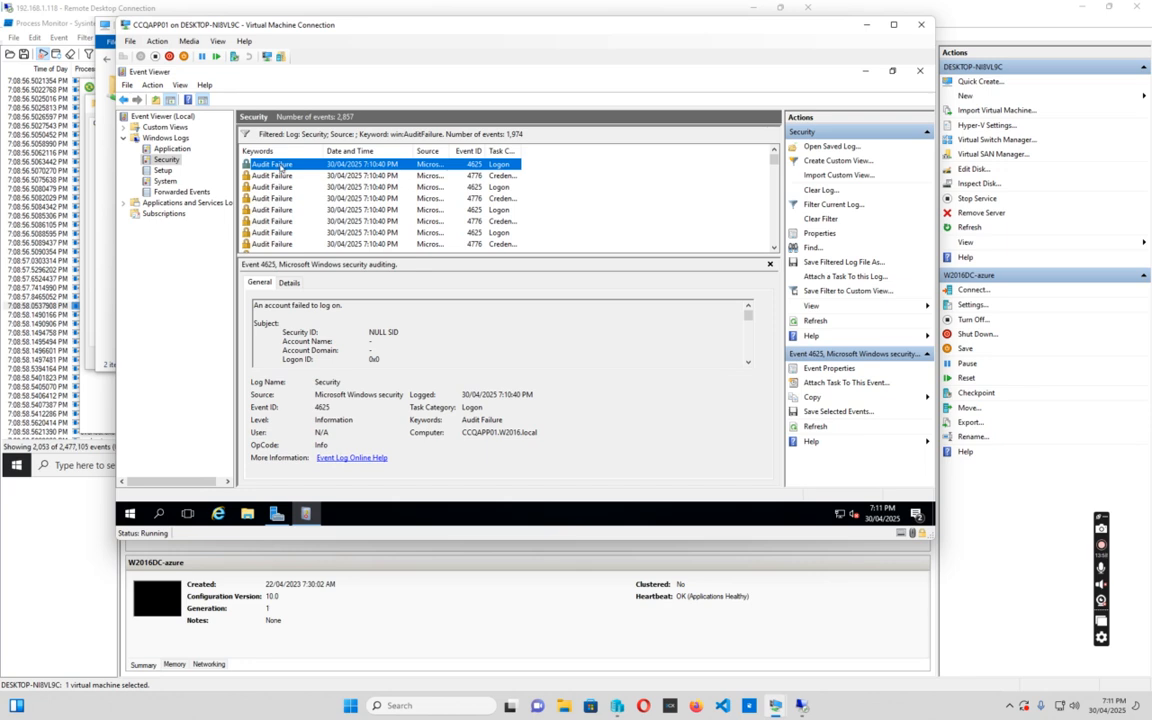
pyautogui.doubleClick(280, 167)
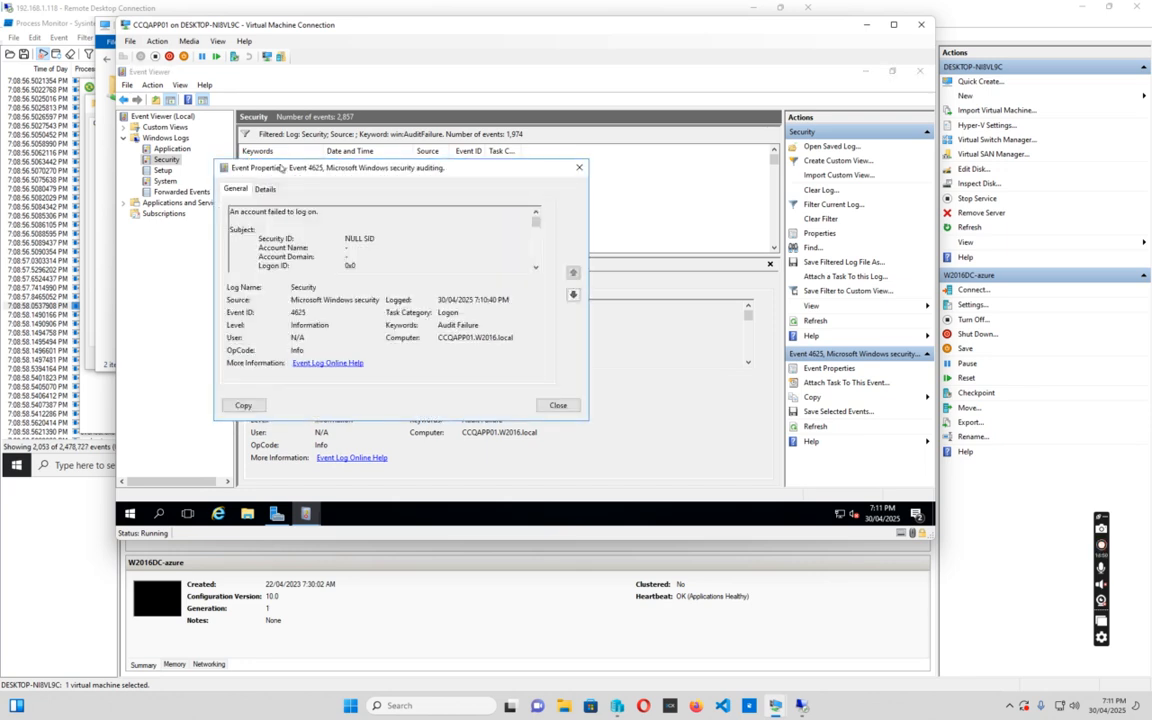
pyautogui.moveTo(534, 222); pyautogui.dragTo(538, 229)
pyautogui.moveTo(345, 240); pyautogui.dragTo(425, 244)
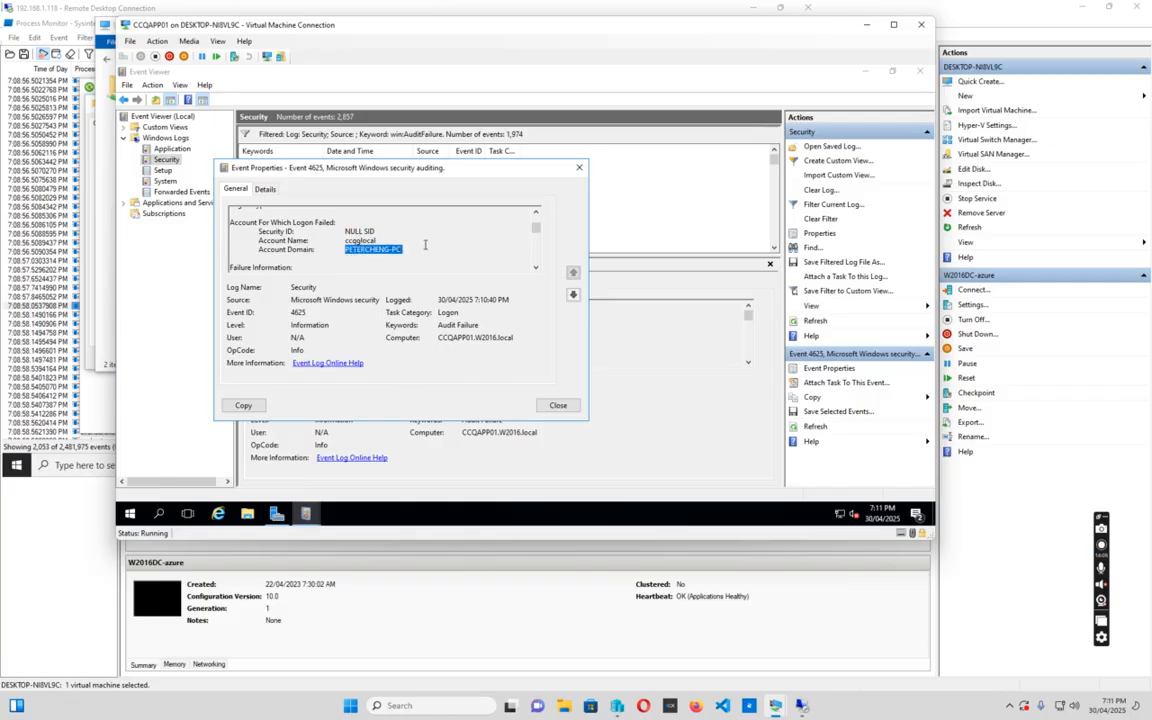
pyautogui.click(558, 405)
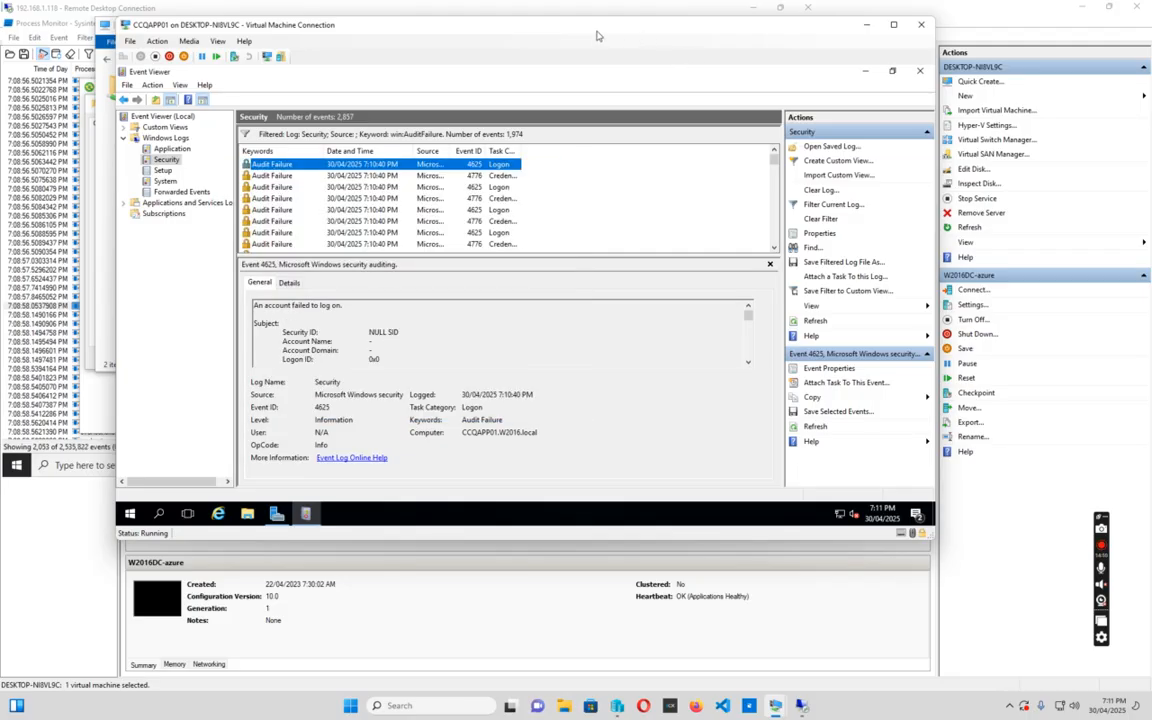
# Move the VM window aside and dismiss the Offline Files password error
pyautogui.moveTo(588, 33); pyautogui.dragTo(682, 172)
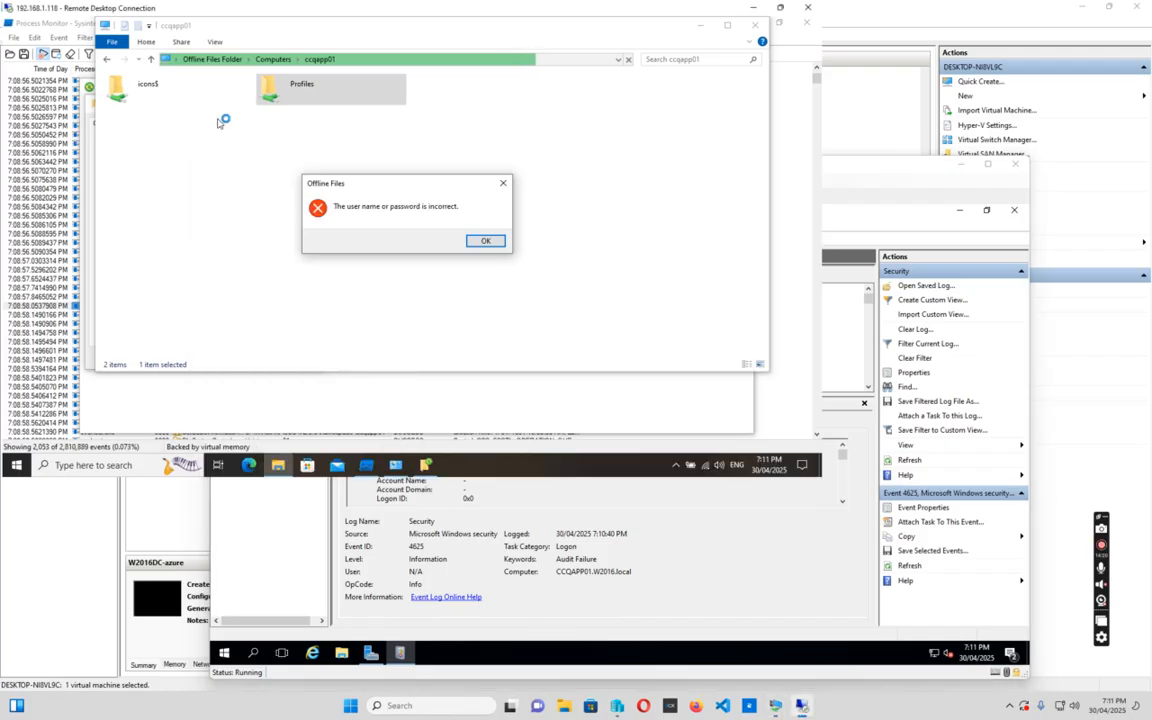
pyautogui.click(483, 240)
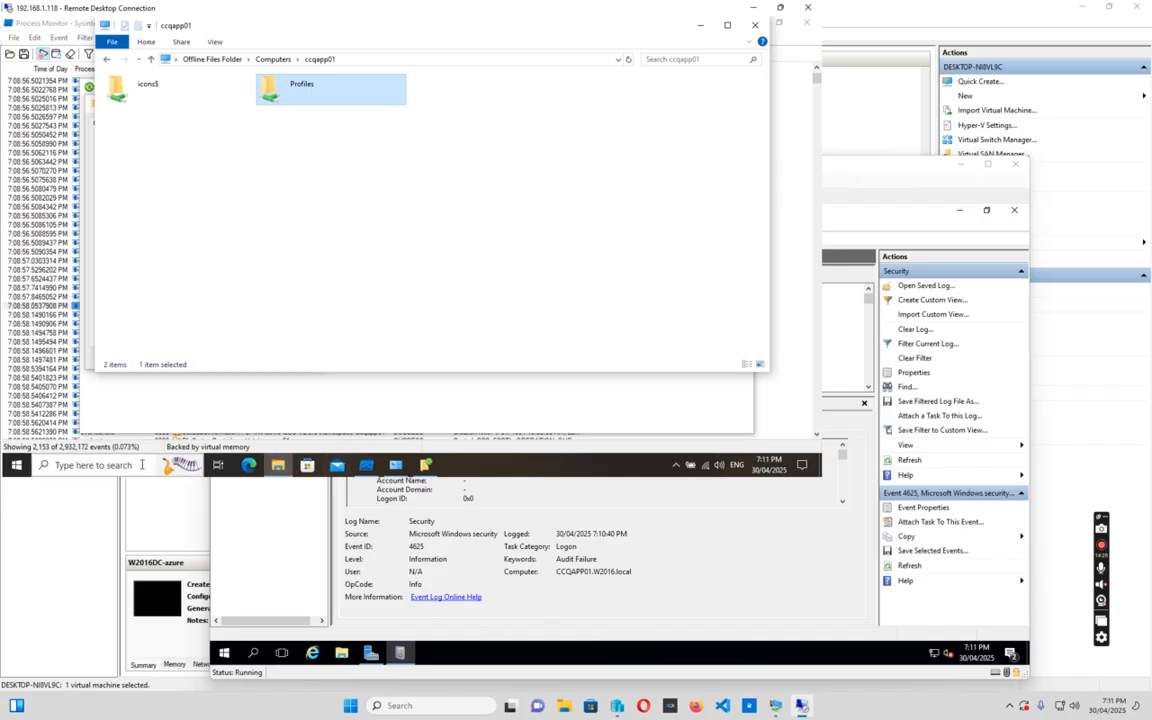
pyautogui.click(79, 460)
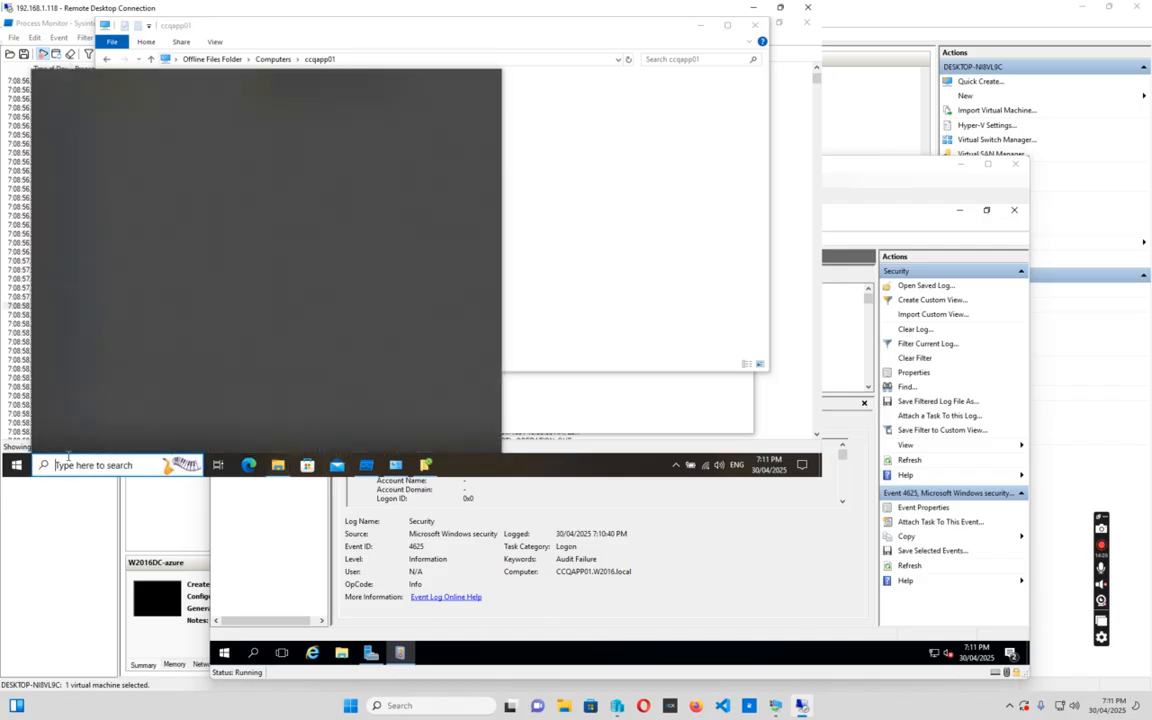
# Search 'compmgmt' and launch Computer Management with administrator rights
pyautogui.write('comp')
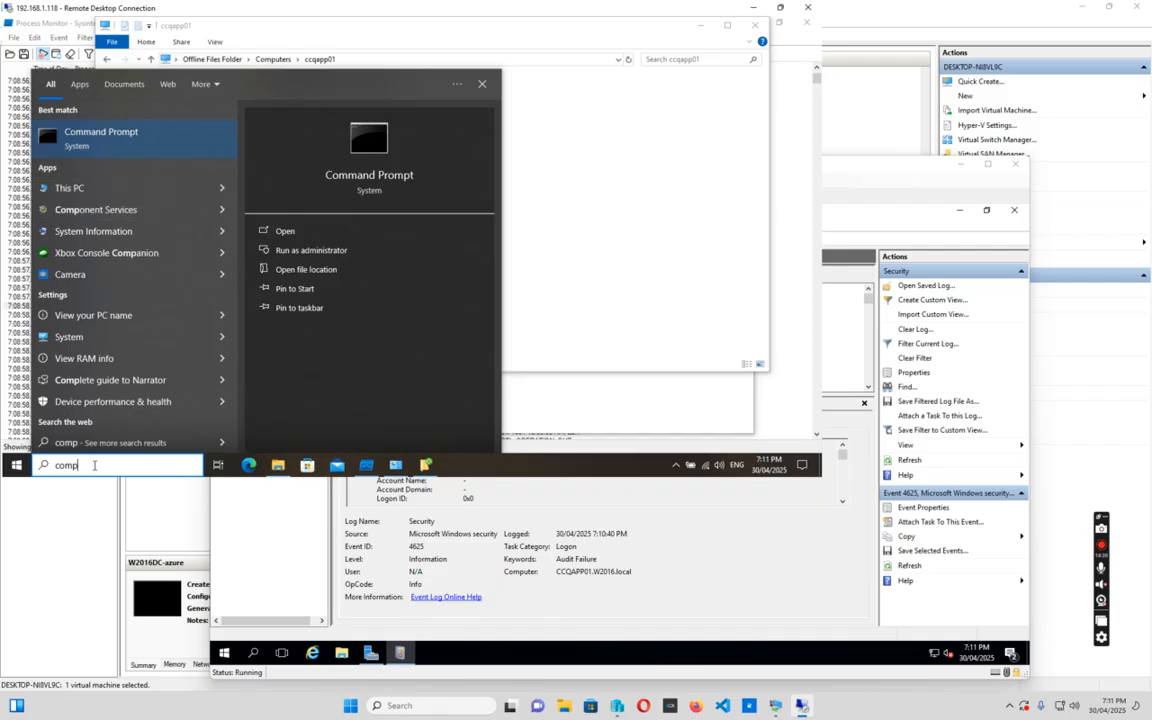
pyautogui.write('mgm')
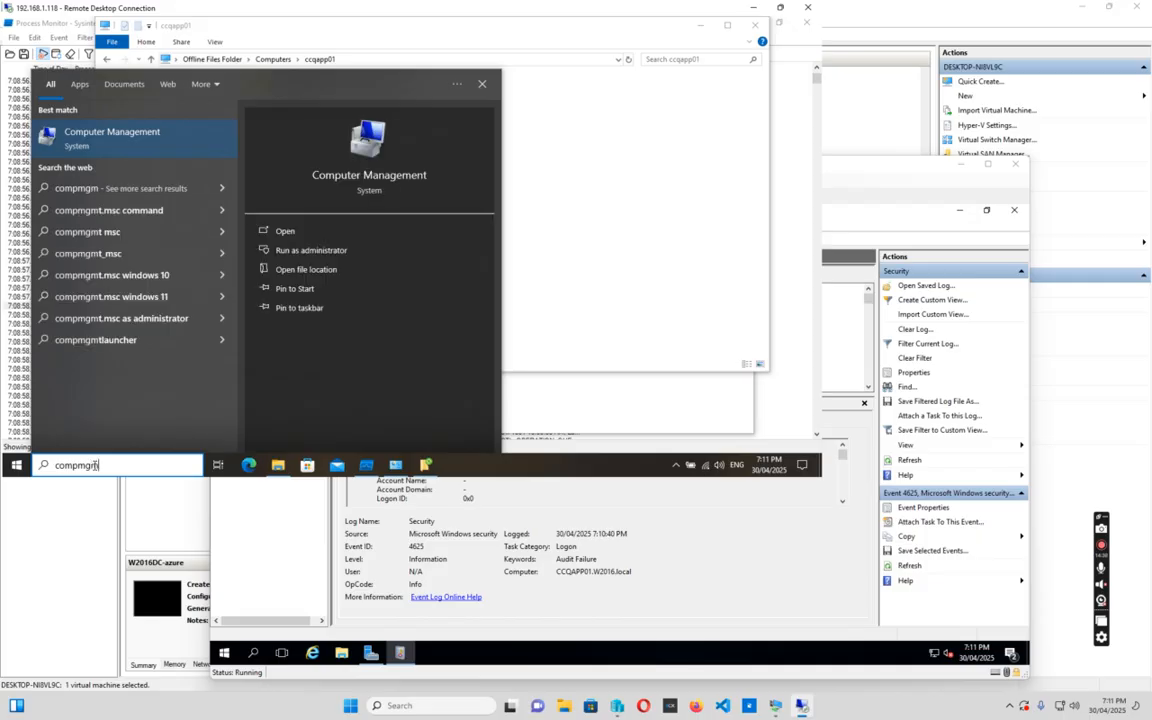
pyautogui.click(133, 138)
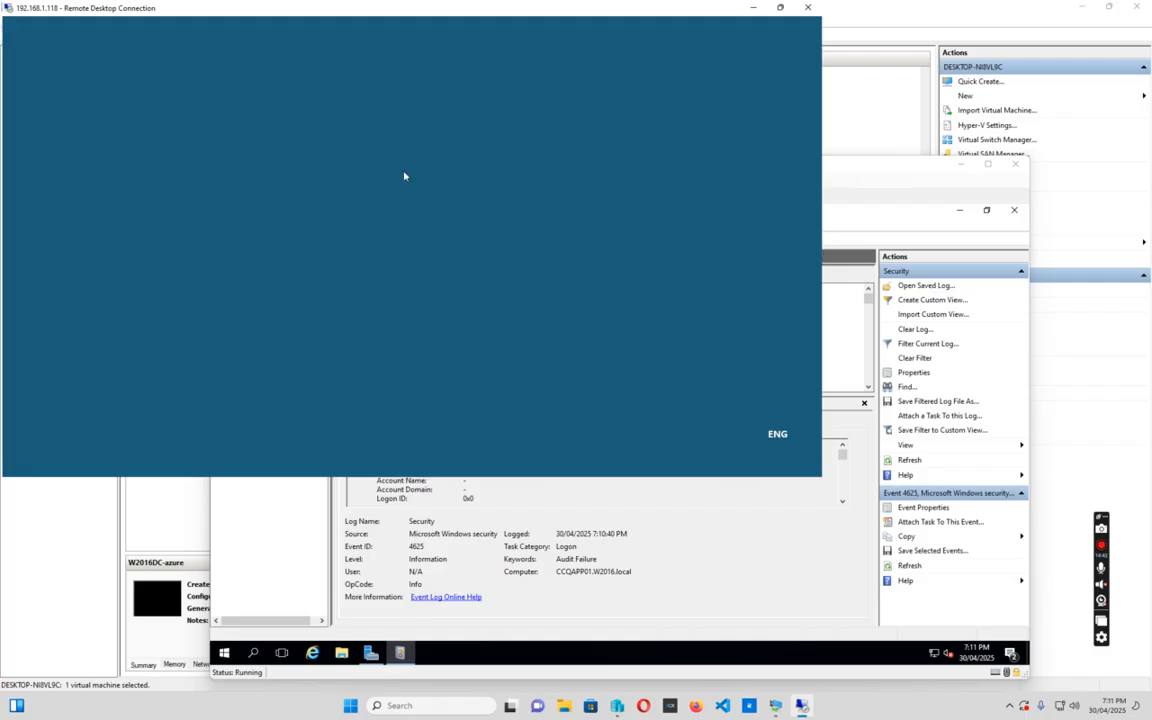
pyautogui.click(351, 321)
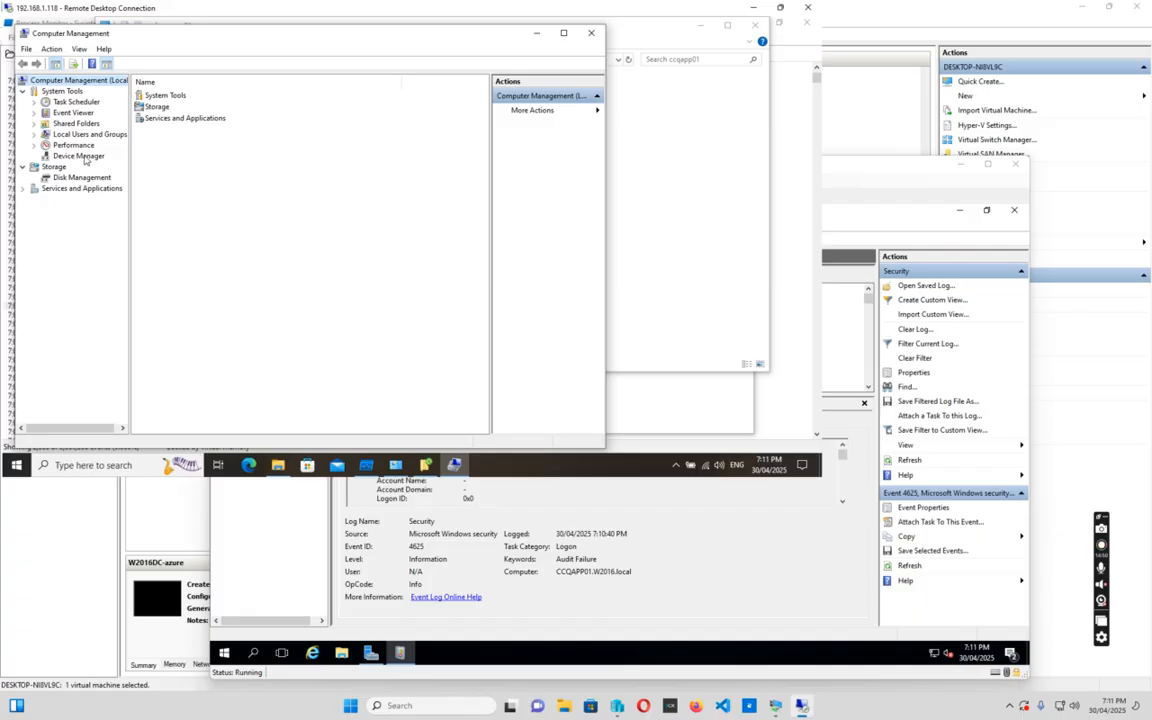
# Review the Administrators group's members under Local Users and Groups, closing without changes
pyautogui.click(33, 135)
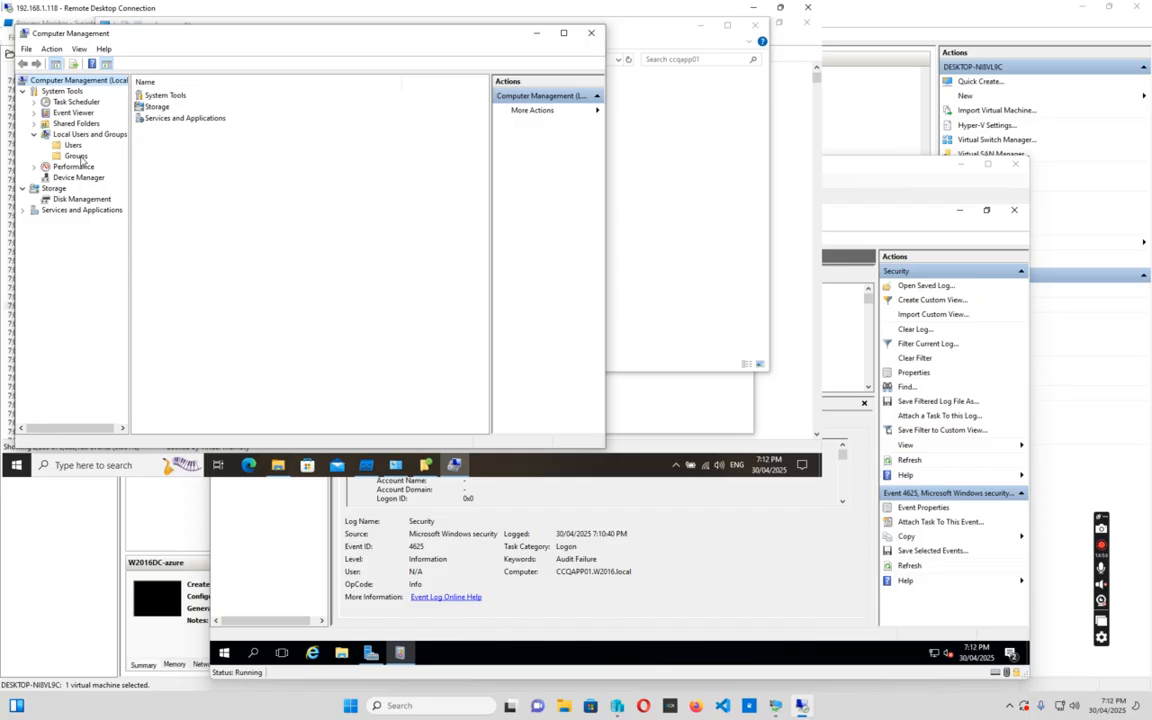
pyautogui.click(77, 157)
pyautogui.doubleClick(167, 107)
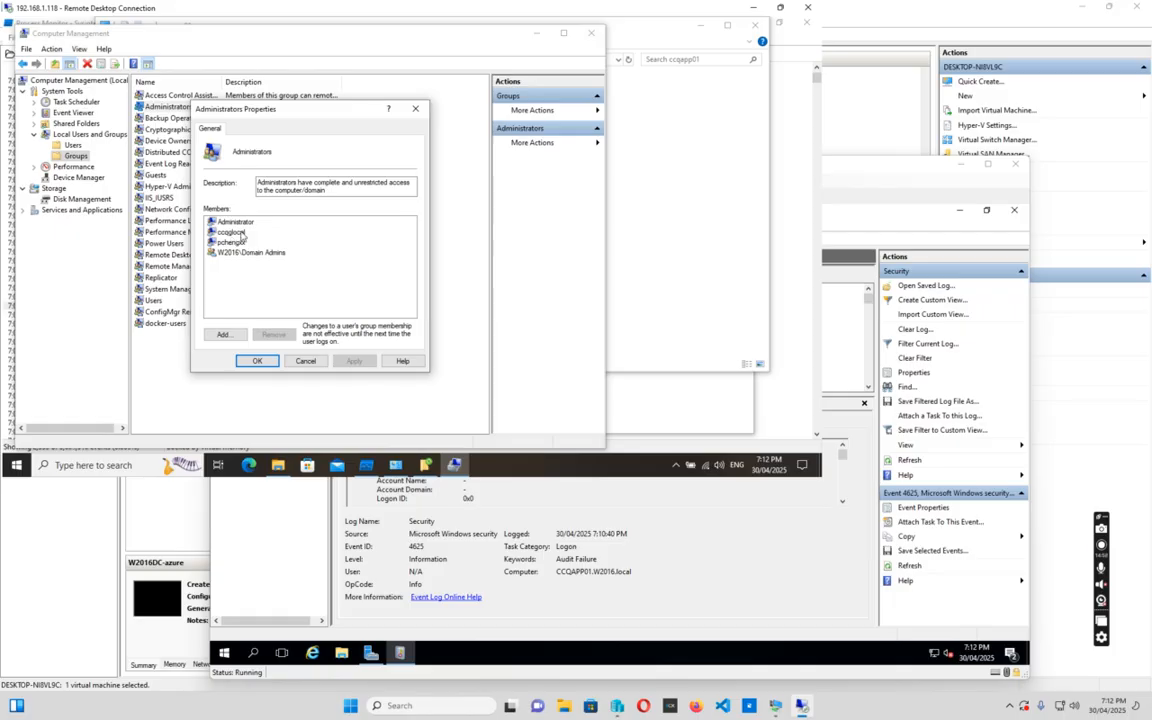
pyautogui.click(231, 232)
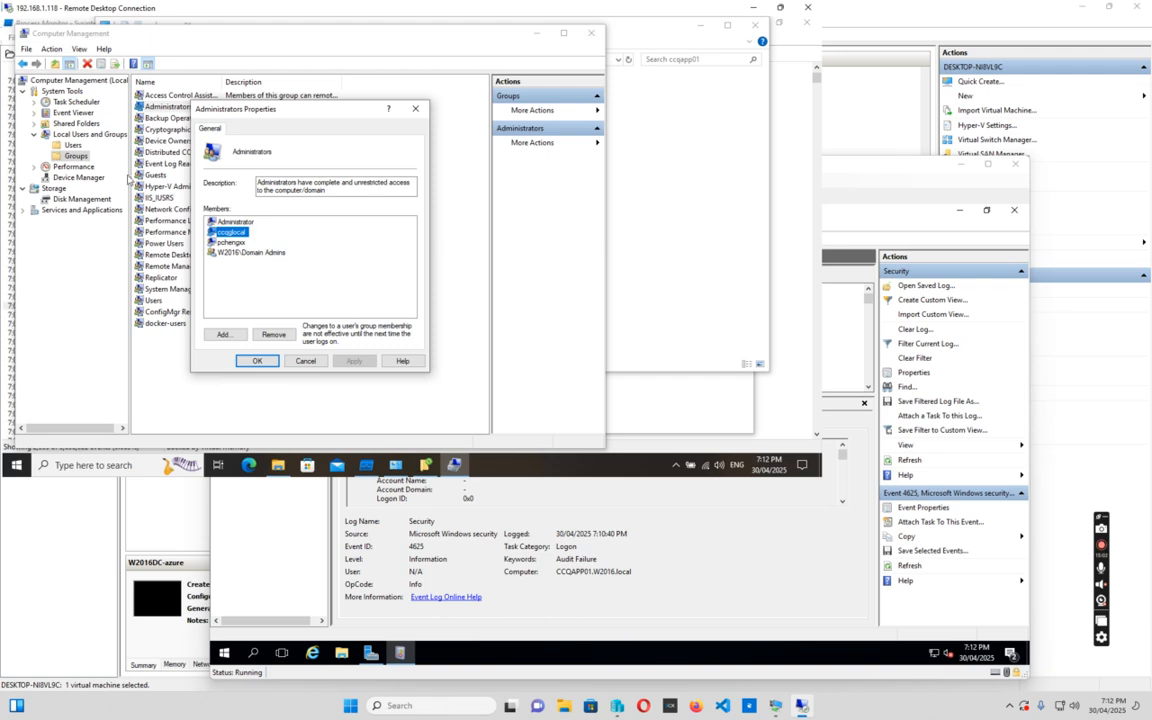
pyautogui.click(303, 363)
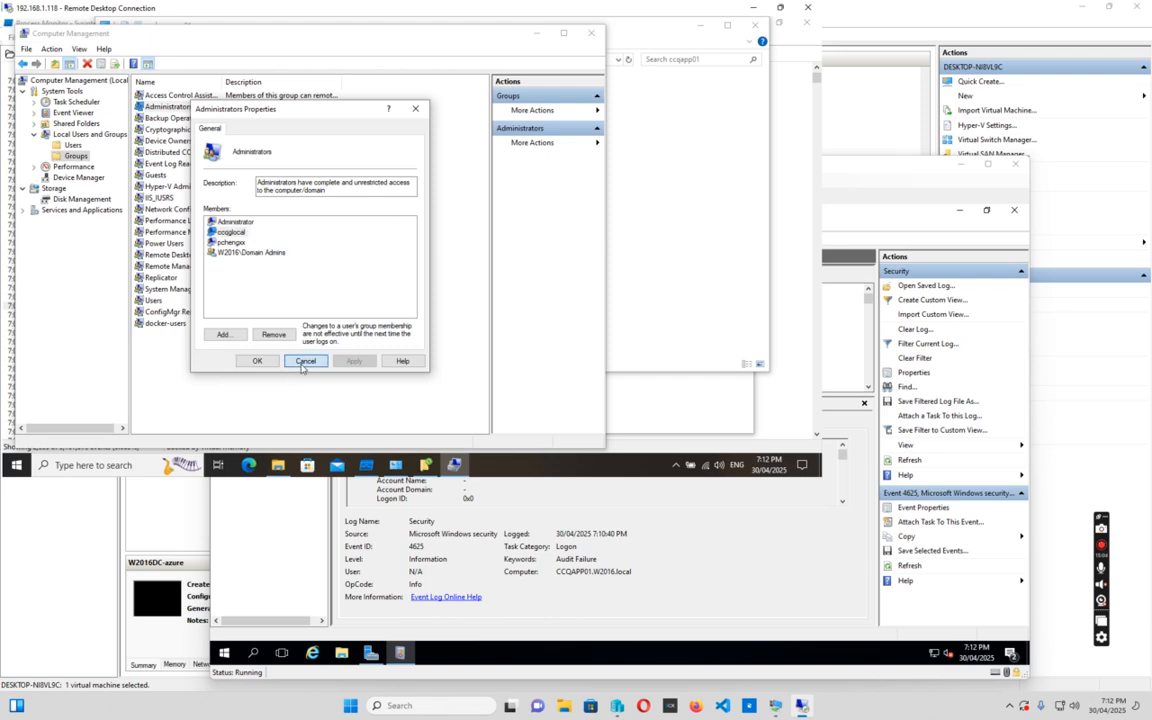
pyautogui.click(88, 466)
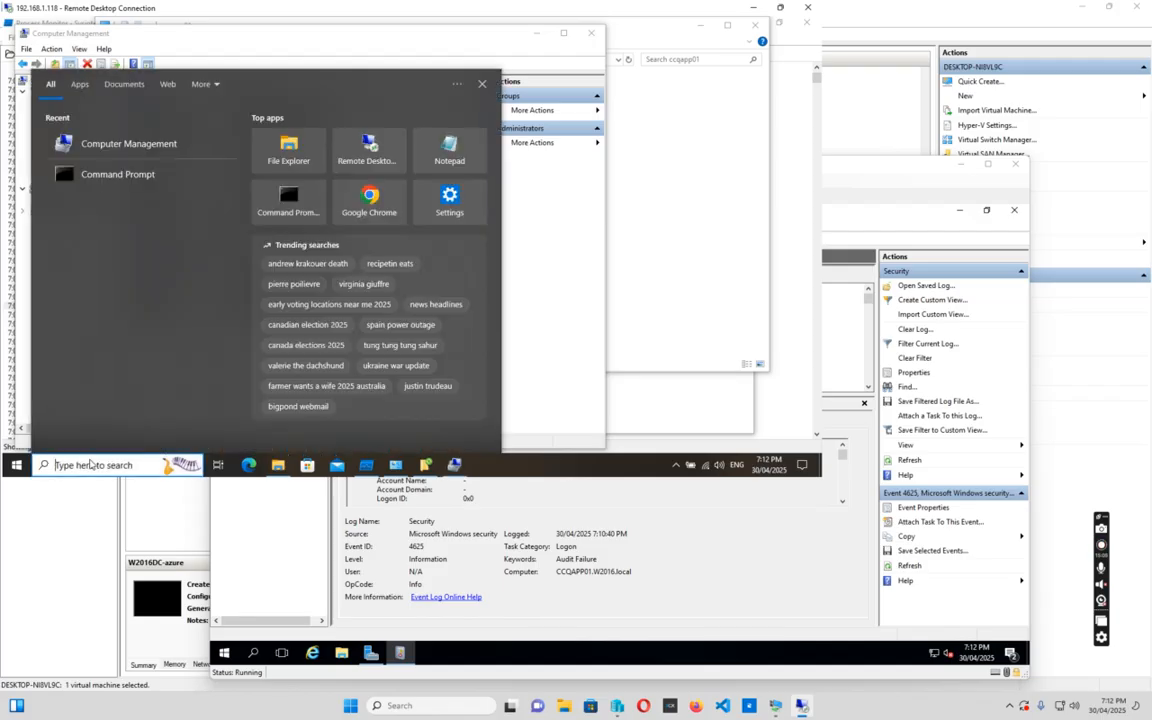
# Launch gpedit.msc as administrator, maximized with a wider policy tree pane
pyautogui.write('gpedit')
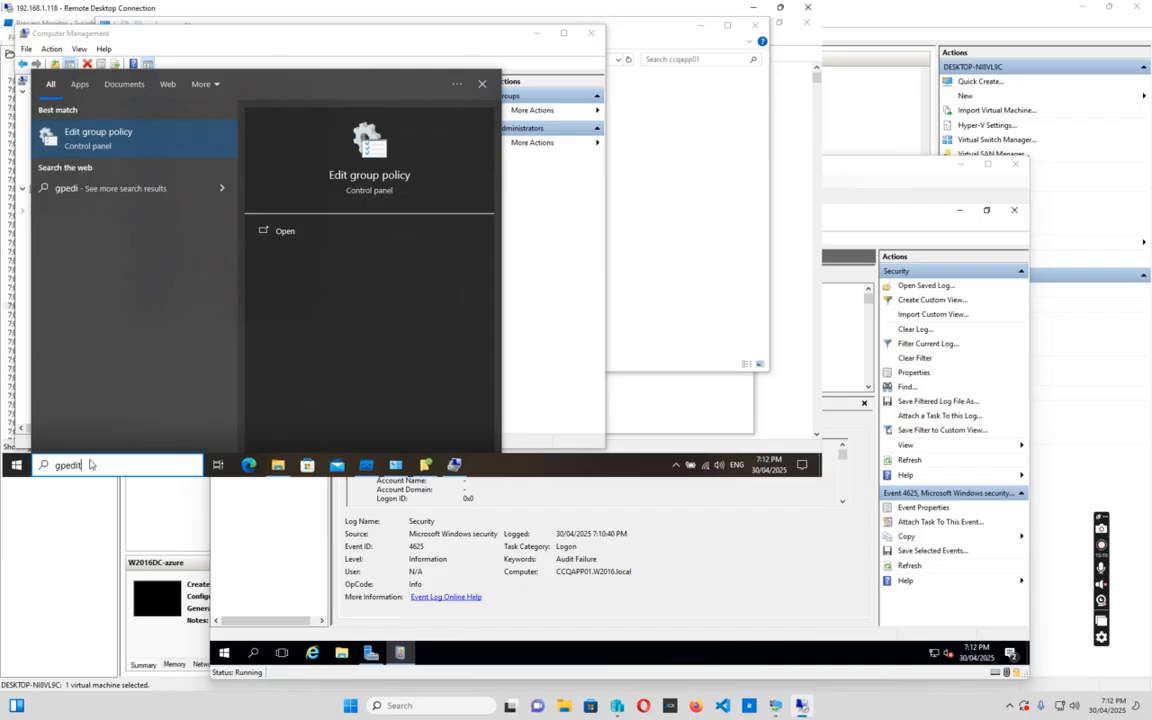
pyautogui.write('.msc')
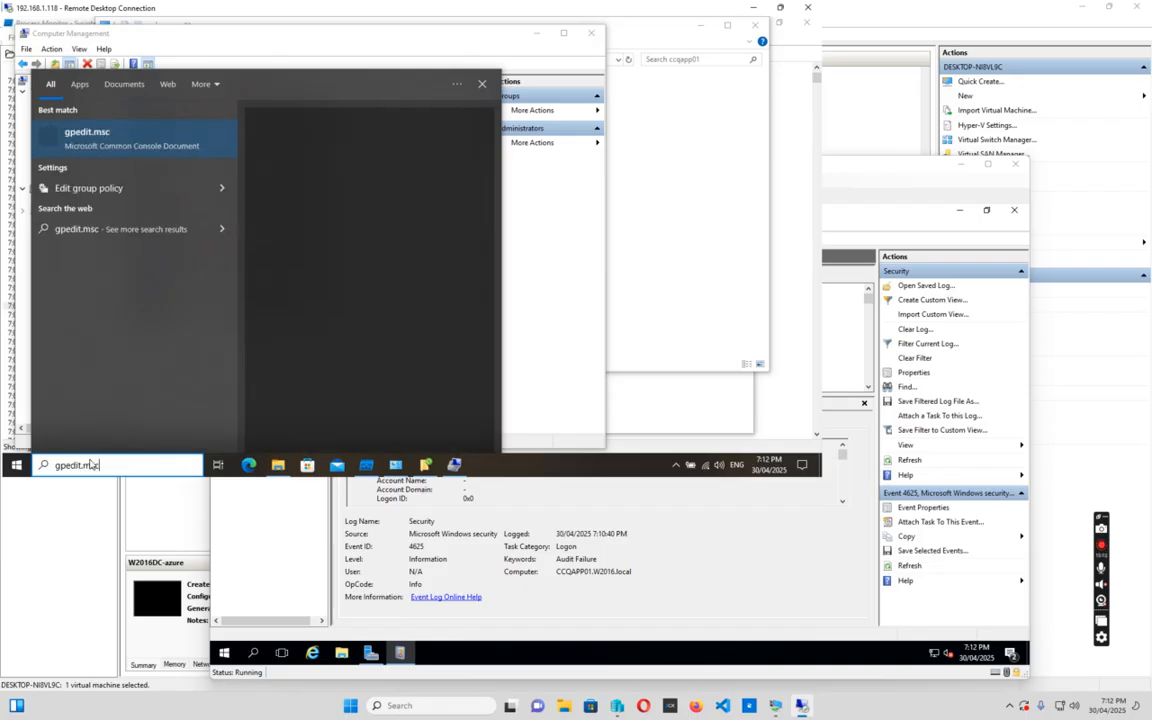
pyautogui.press('Return')
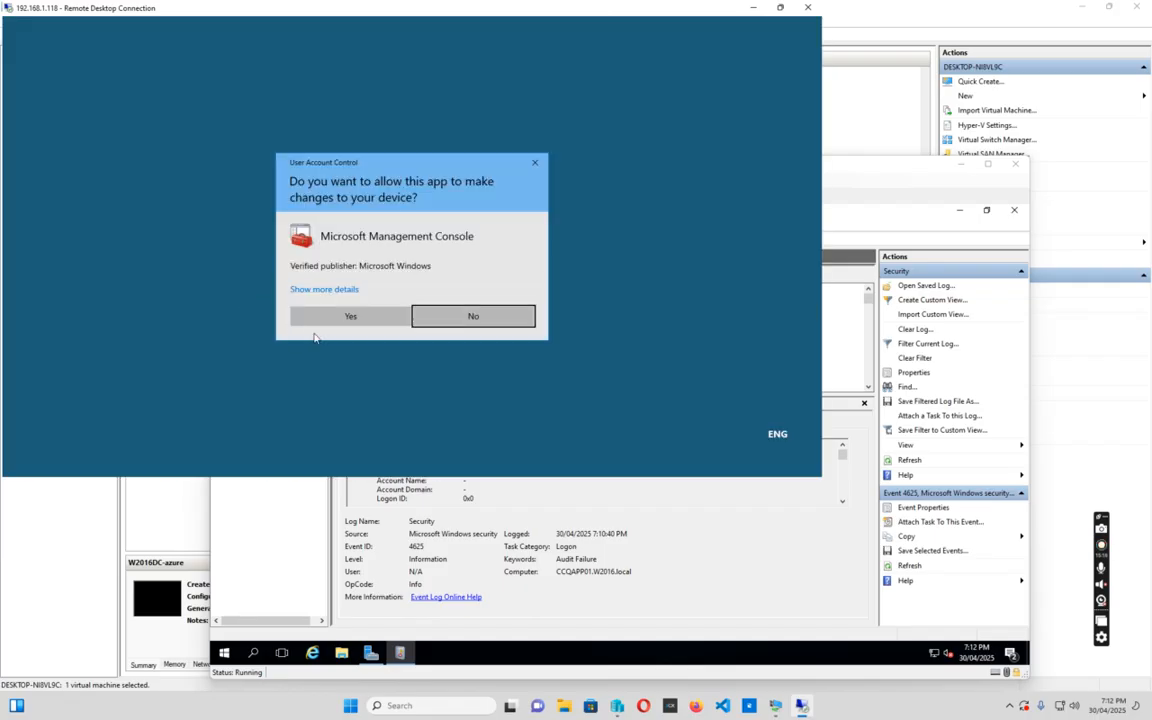
pyautogui.click(345, 316)
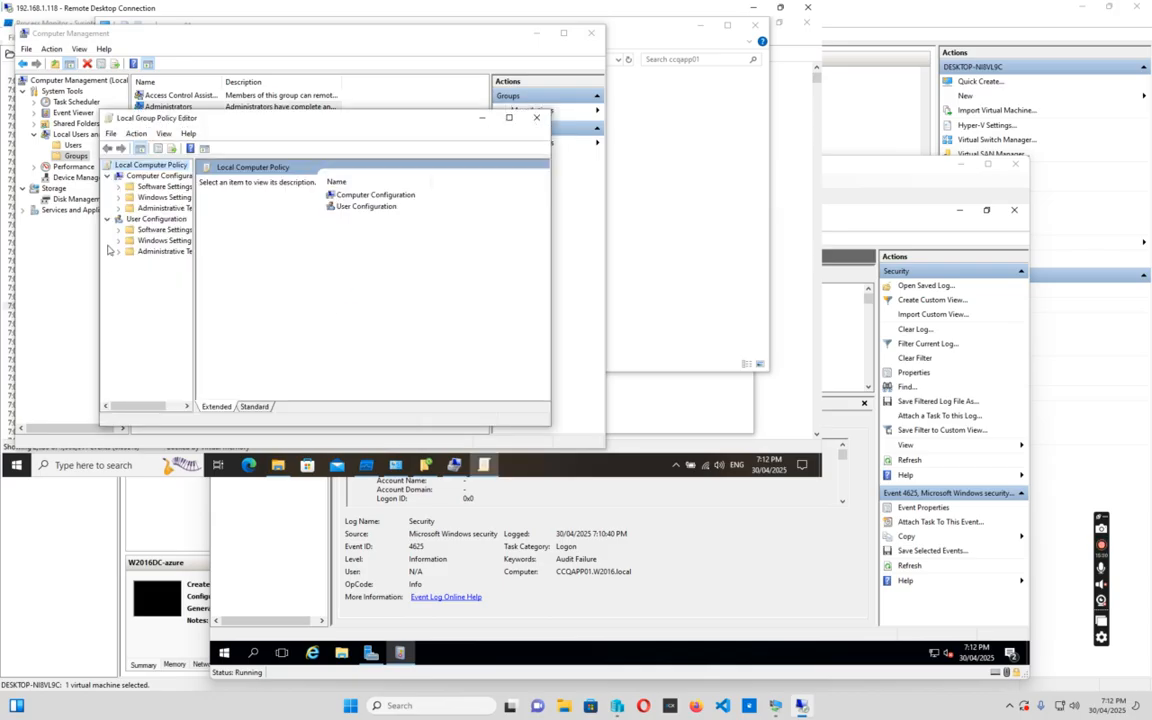
pyautogui.click(509, 119)
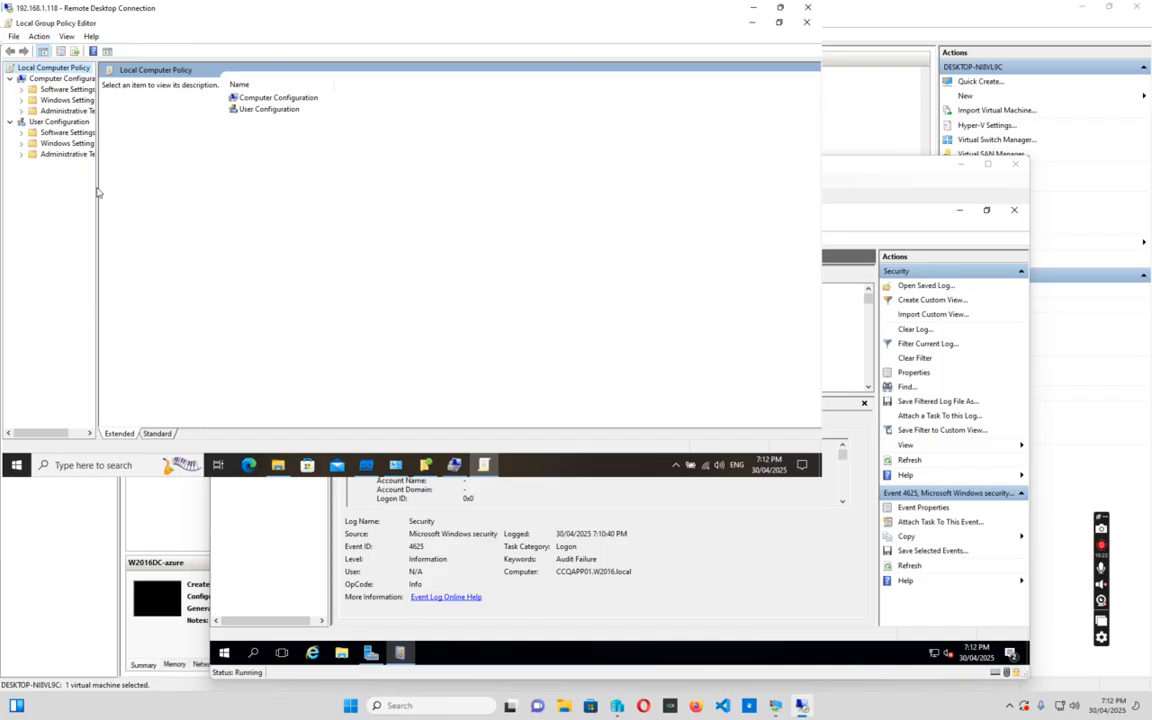
pyautogui.moveTo(97, 214); pyautogui.dragTo(211, 213)
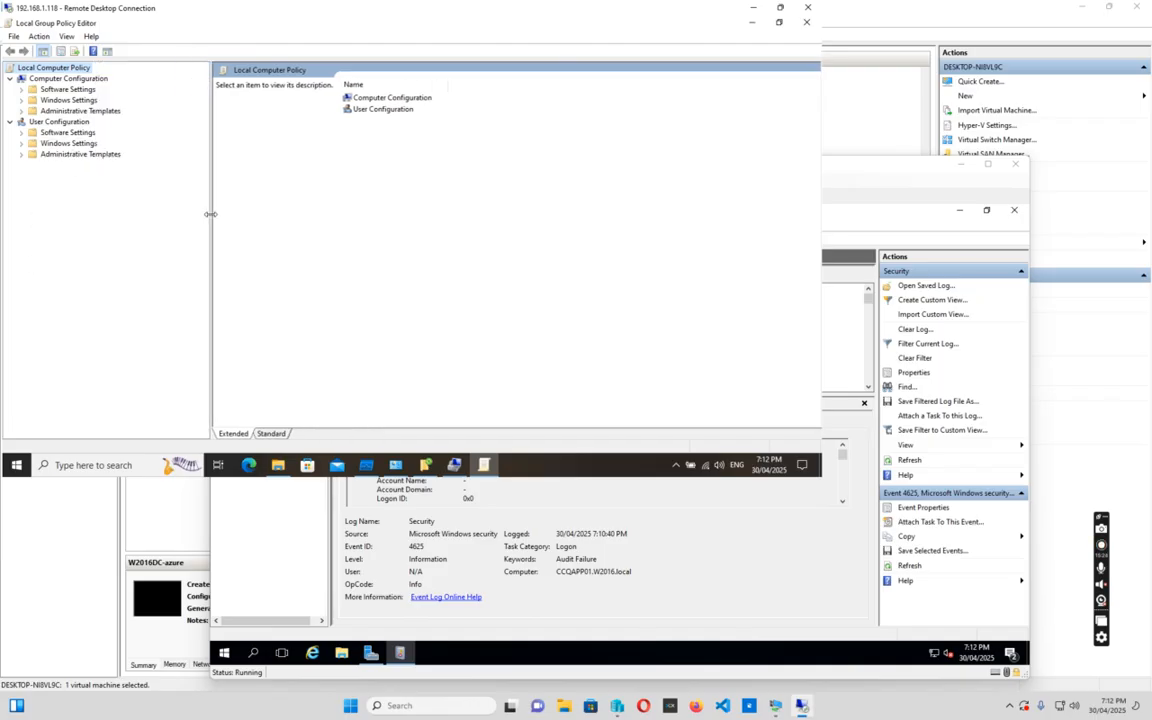
# Set 'Allow or Disallow use of the Offline Files feature' under Network > Offline Files to Disabled
pyautogui.click(21, 111)
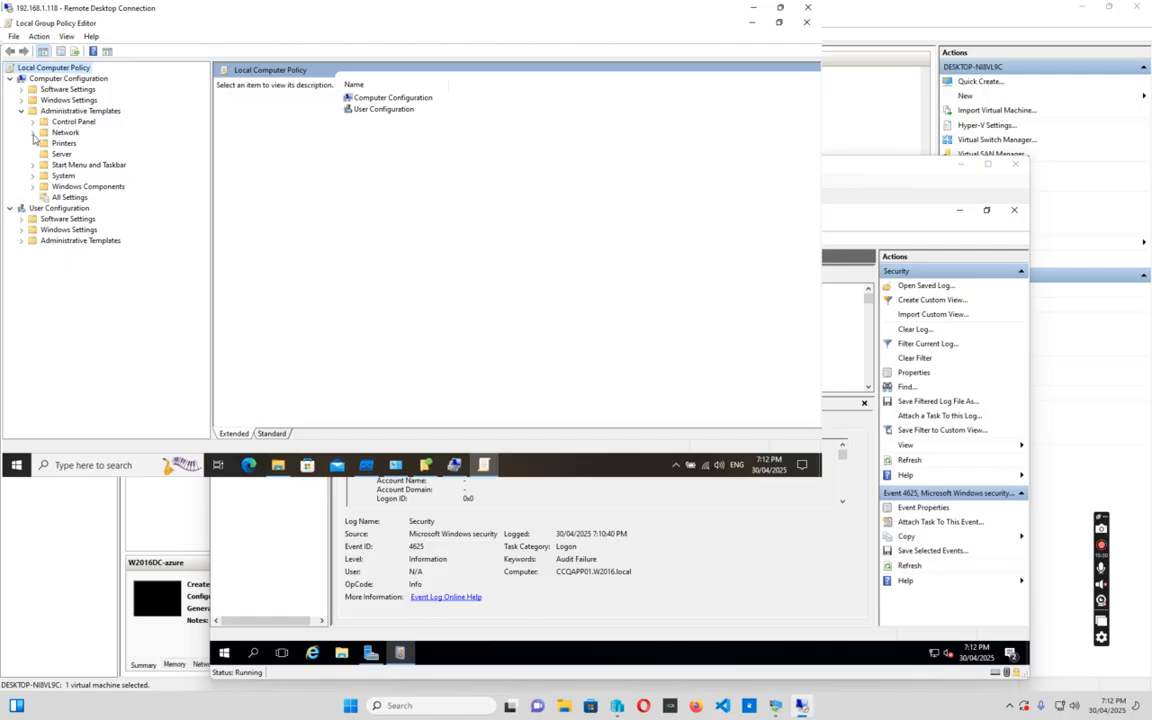
pyautogui.click(32, 132)
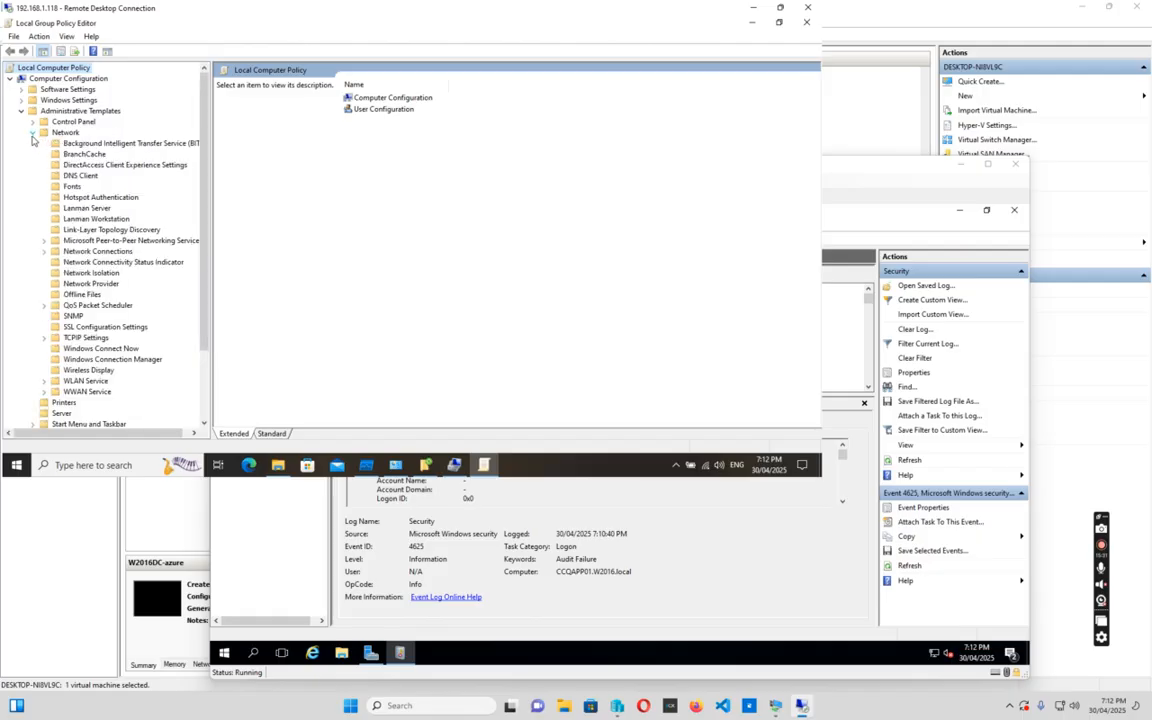
pyautogui.click(72, 295)
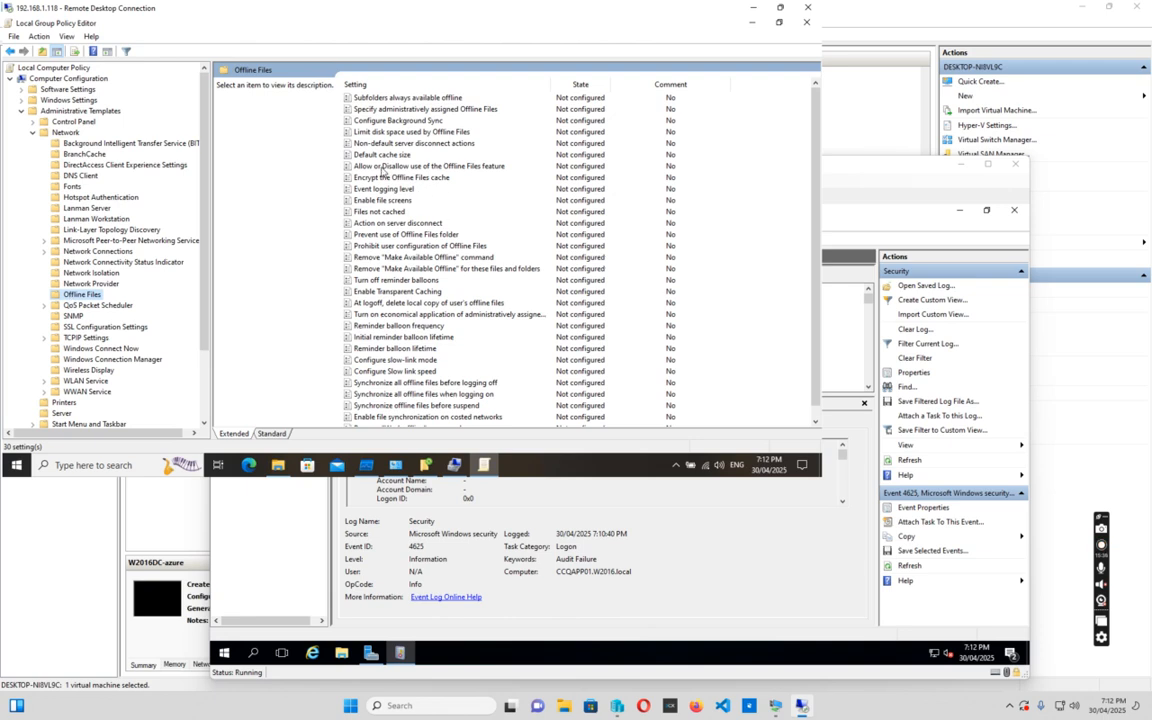
pyautogui.doubleClick(382, 167)
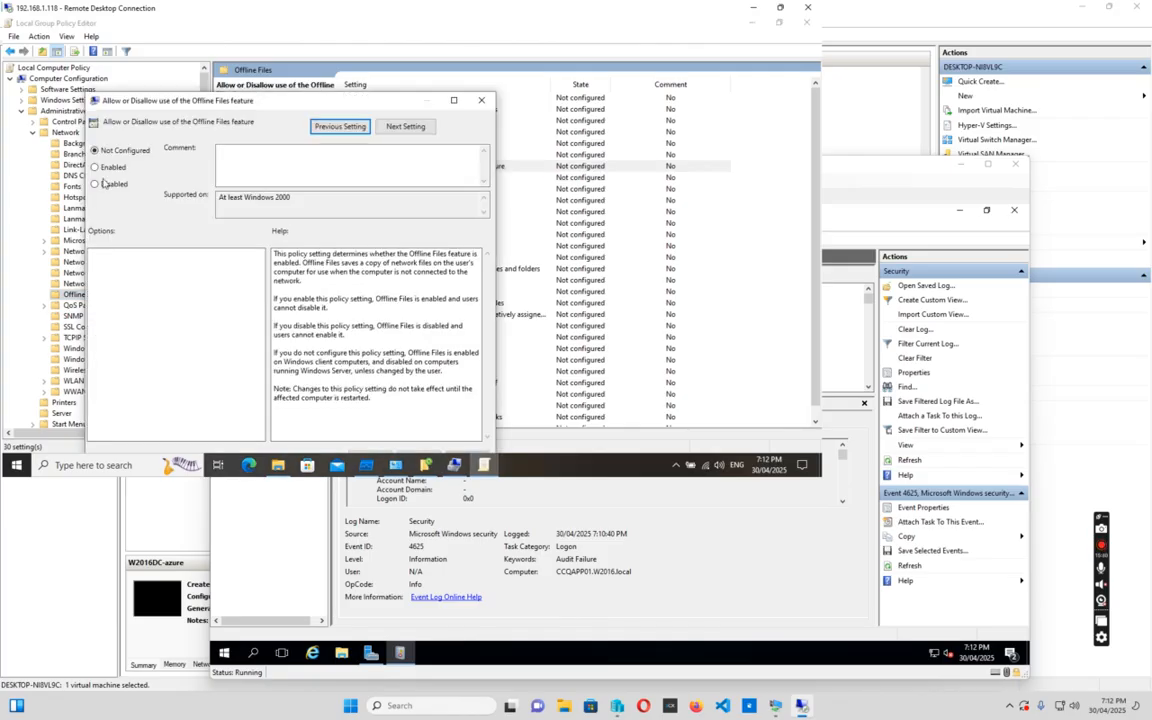
pyautogui.click(95, 184)
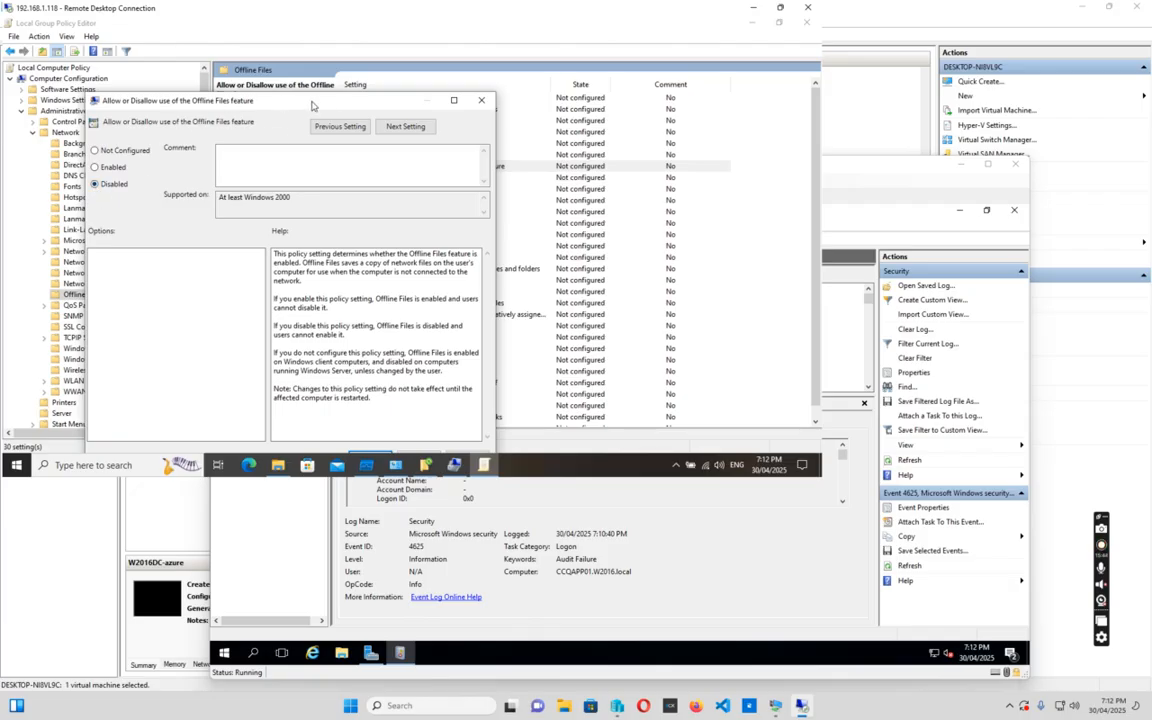
pyautogui.moveTo(312, 104); pyautogui.dragTo(334, 49)
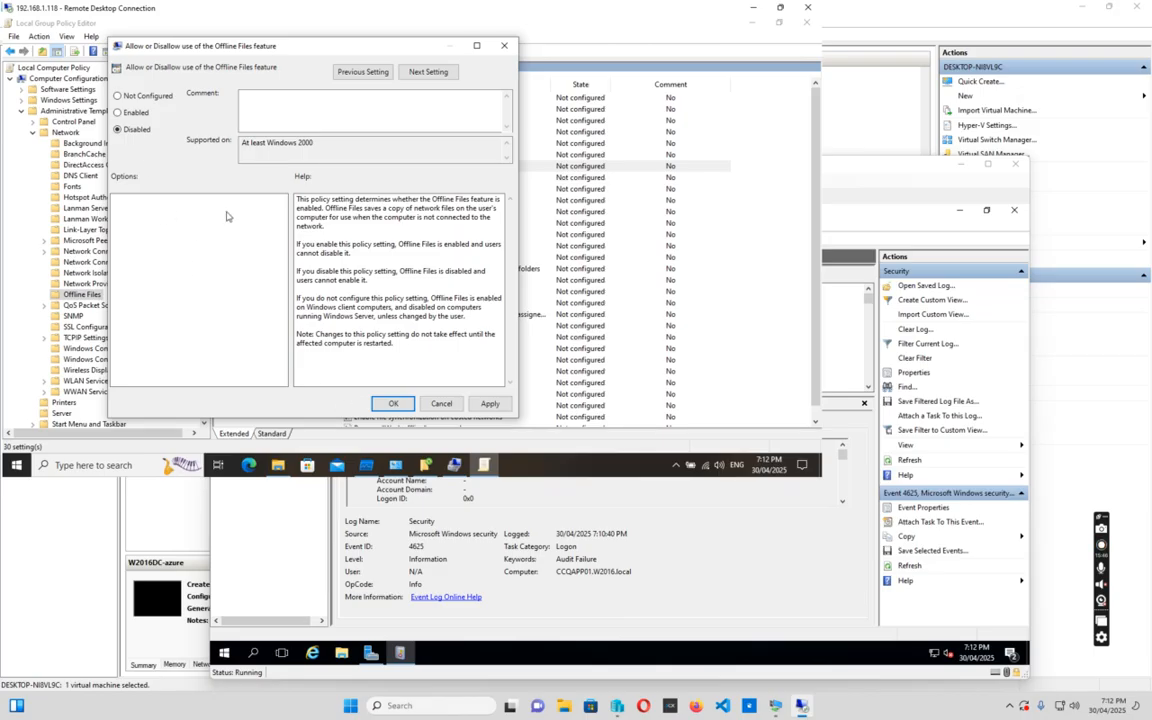
pyautogui.click(395, 404)
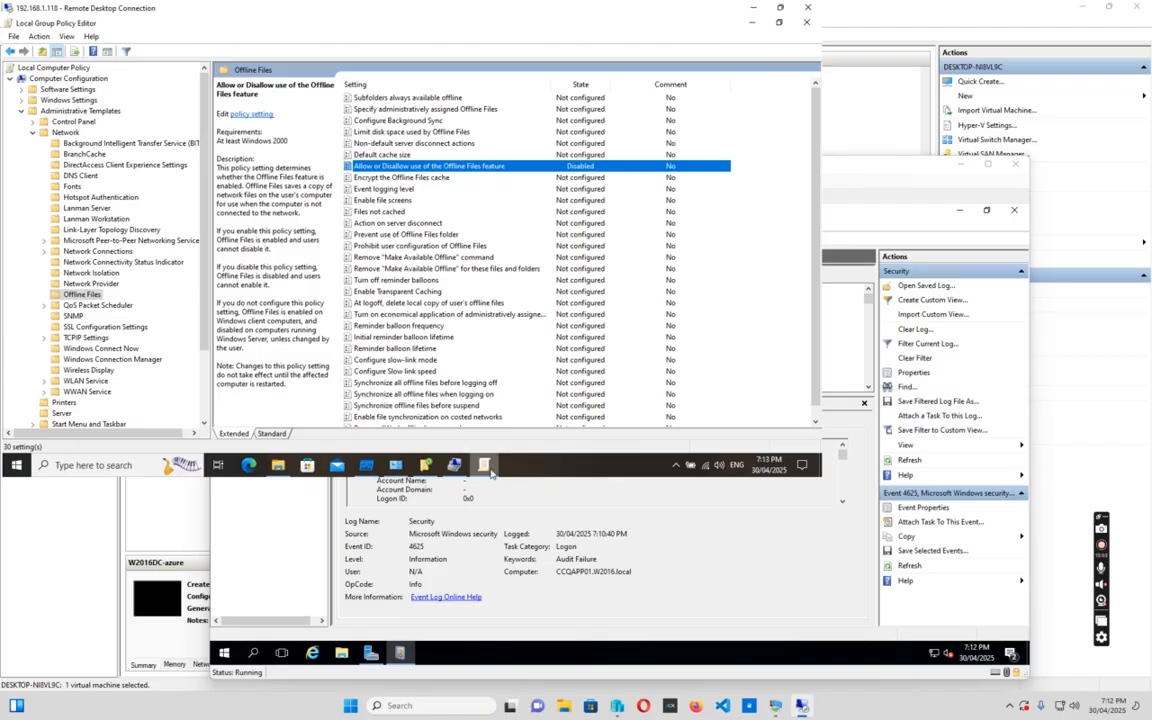
# Restart the remote machine and widen the VM Event Viewer's Task Category column to show full names
pyautogui.click(15, 466)
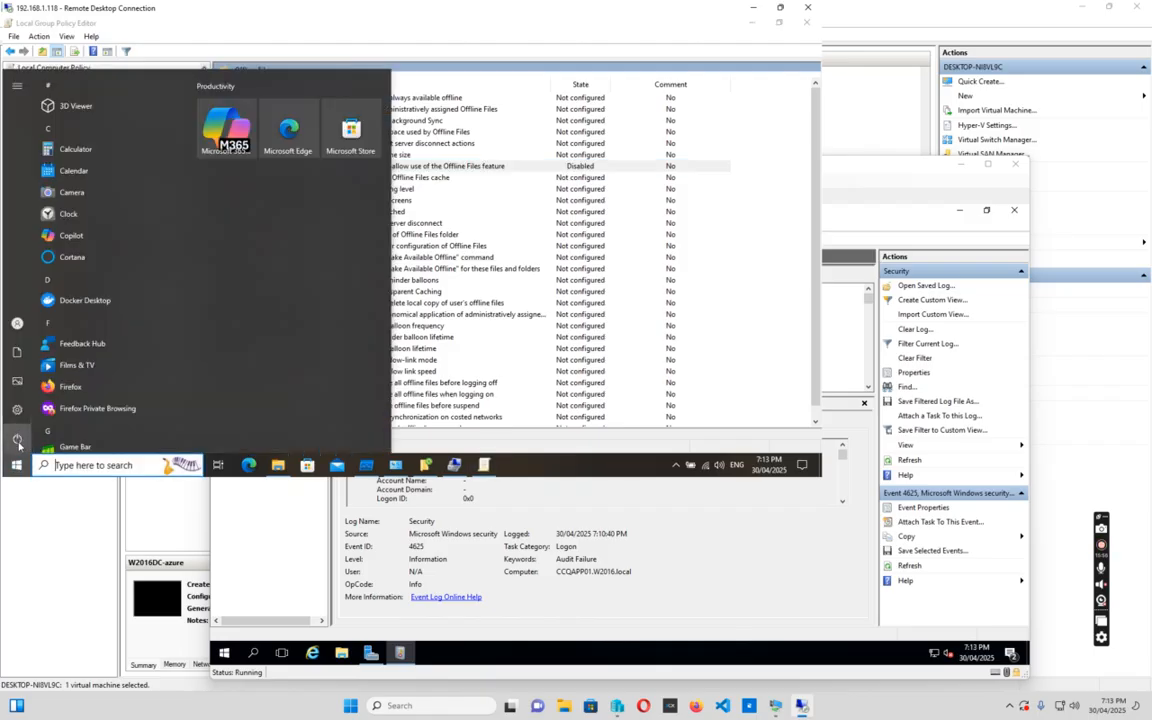
pyautogui.click(17, 443)
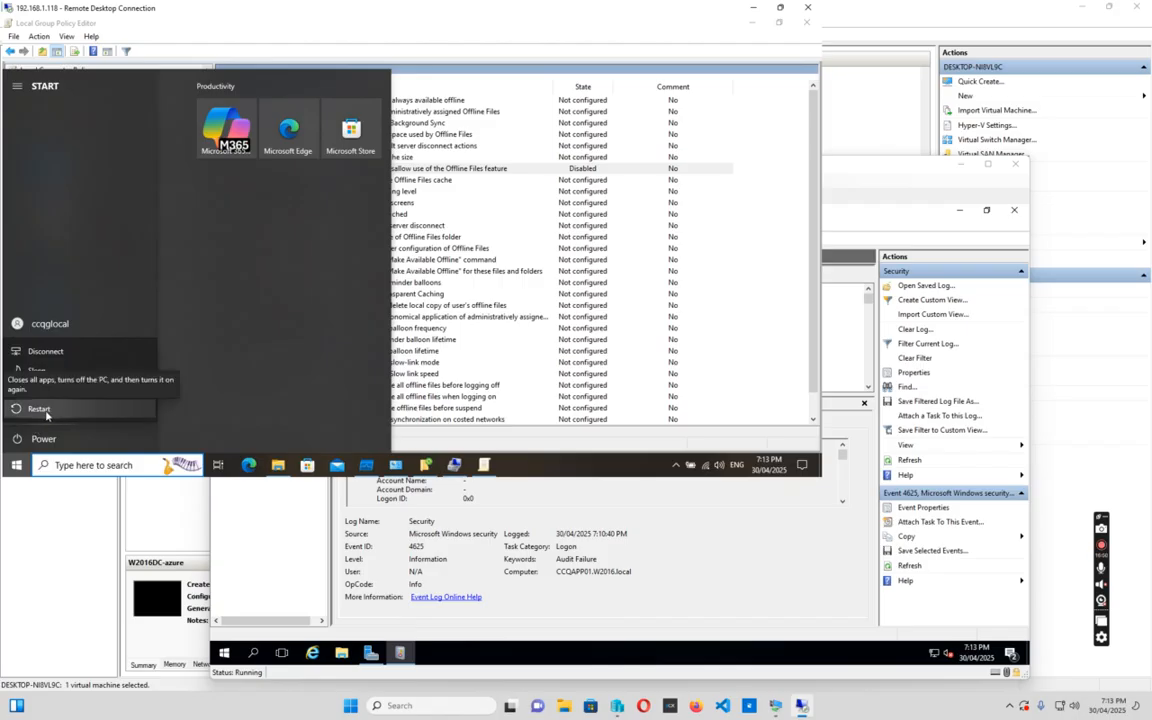
pyautogui.click(40, 409)
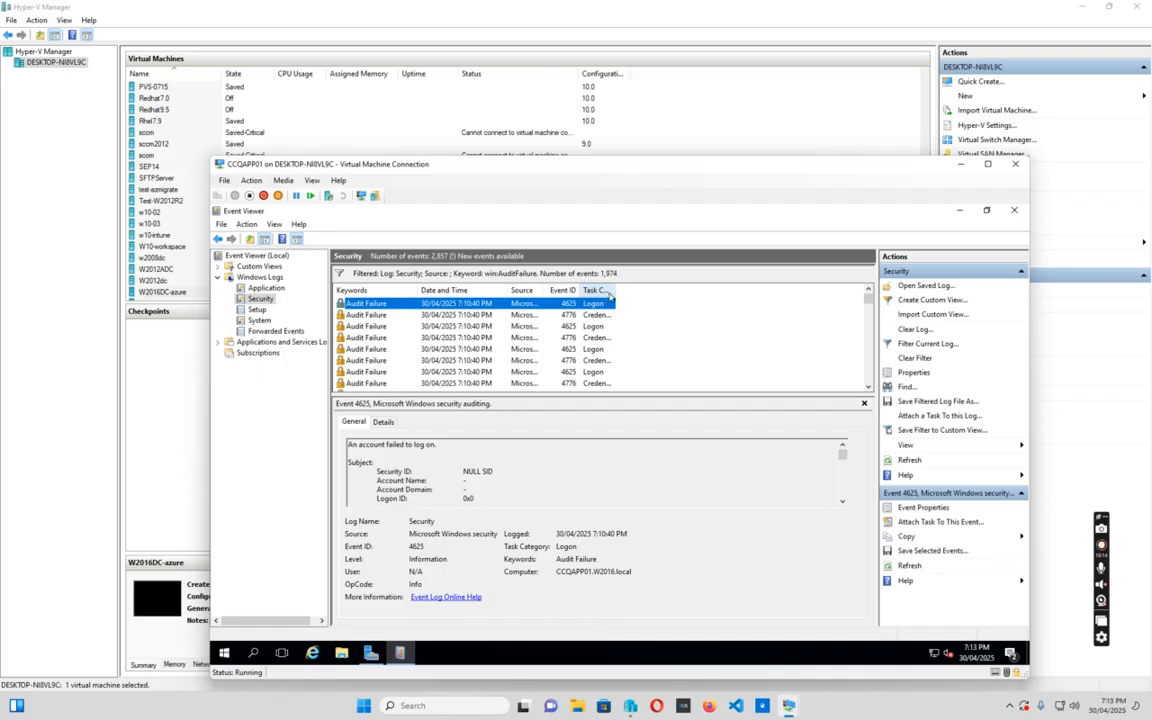
pyautogui.moveTo(615, 290); pyautogui.dragTo(677, 290)
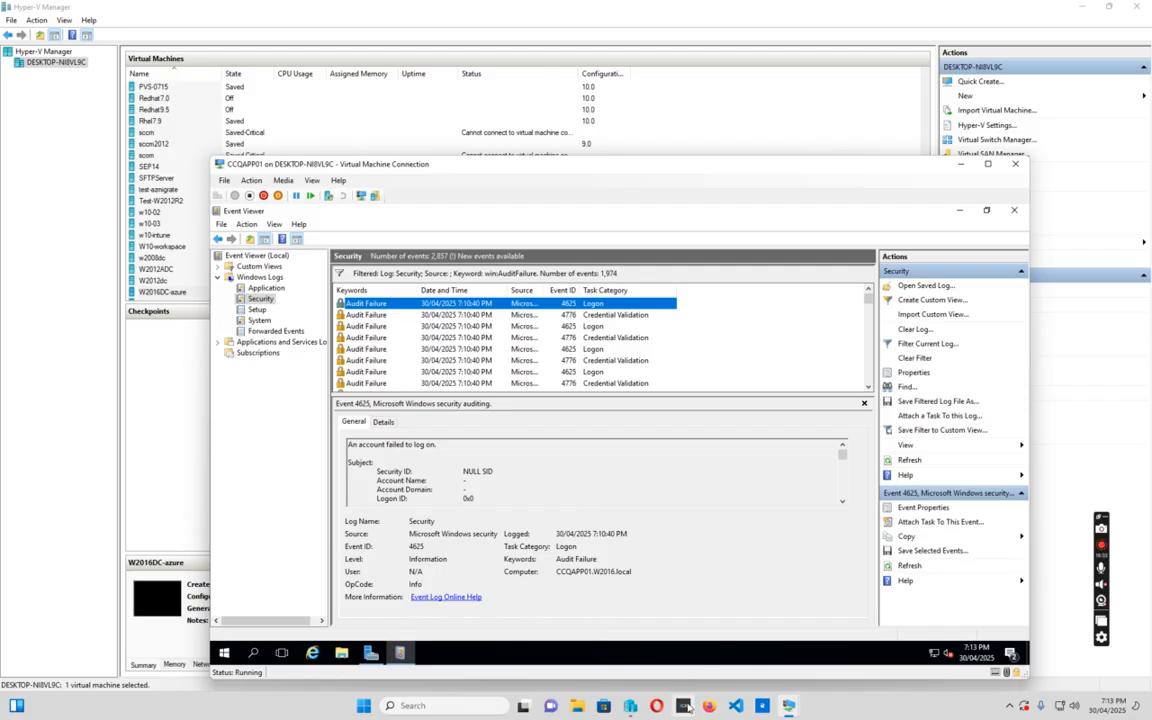
pyautogui.moveTo(535, 717)
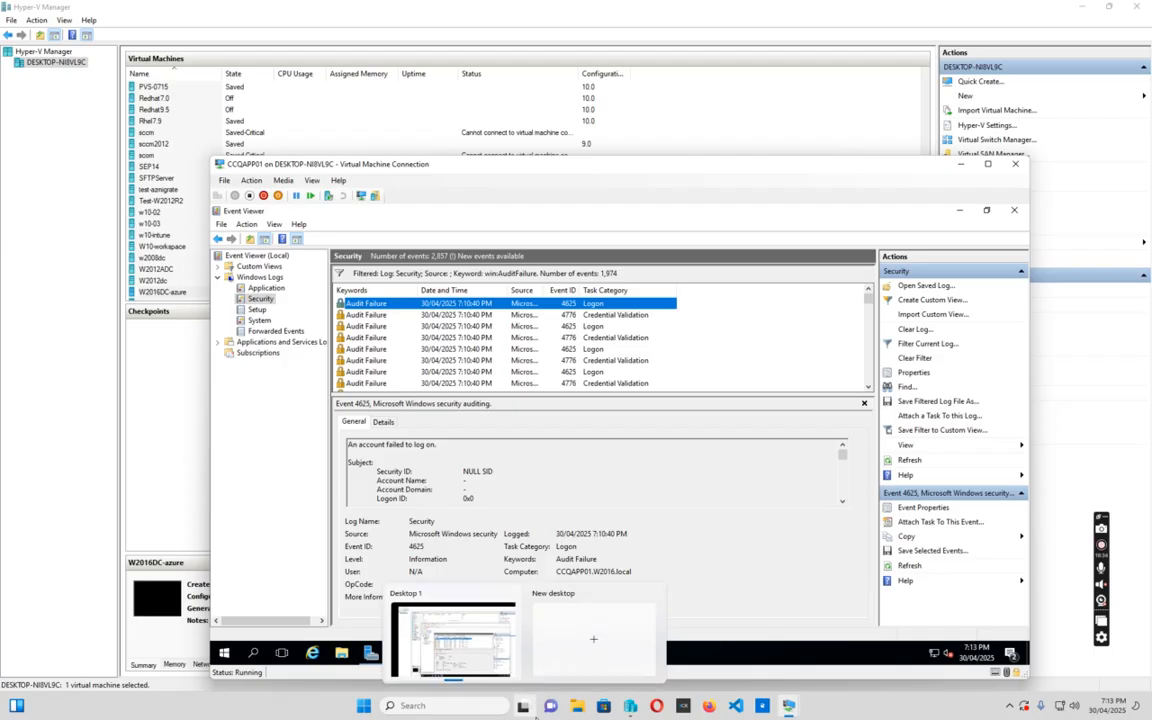
# Reconnect with mstsc to 192.168.1.118, entering the account password and accepting the certificate warning
pyautogui.click(437, 705)
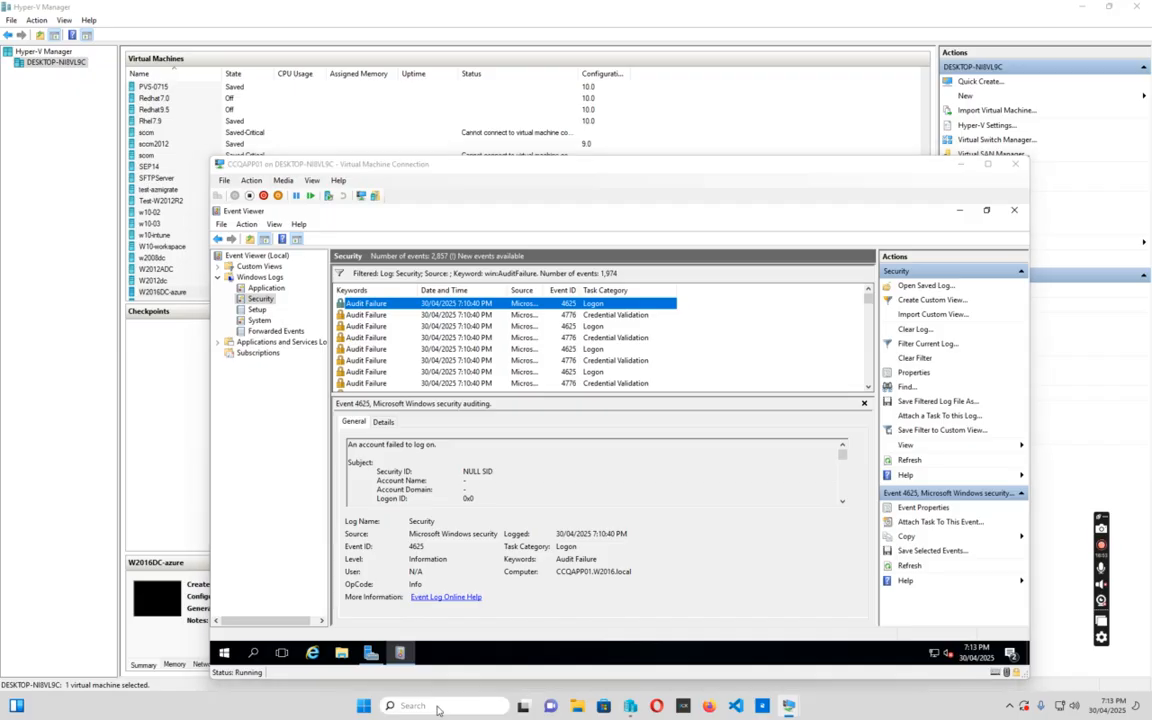
pyautogui.write('m')
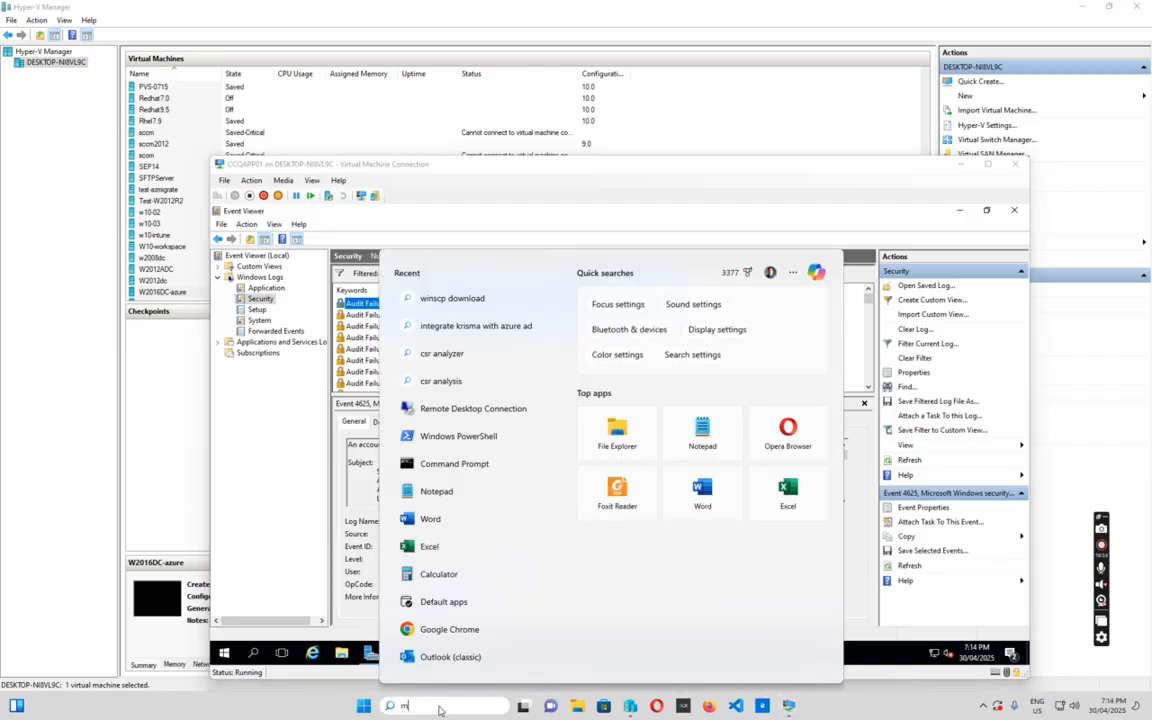
pyautogui.write('stsc')
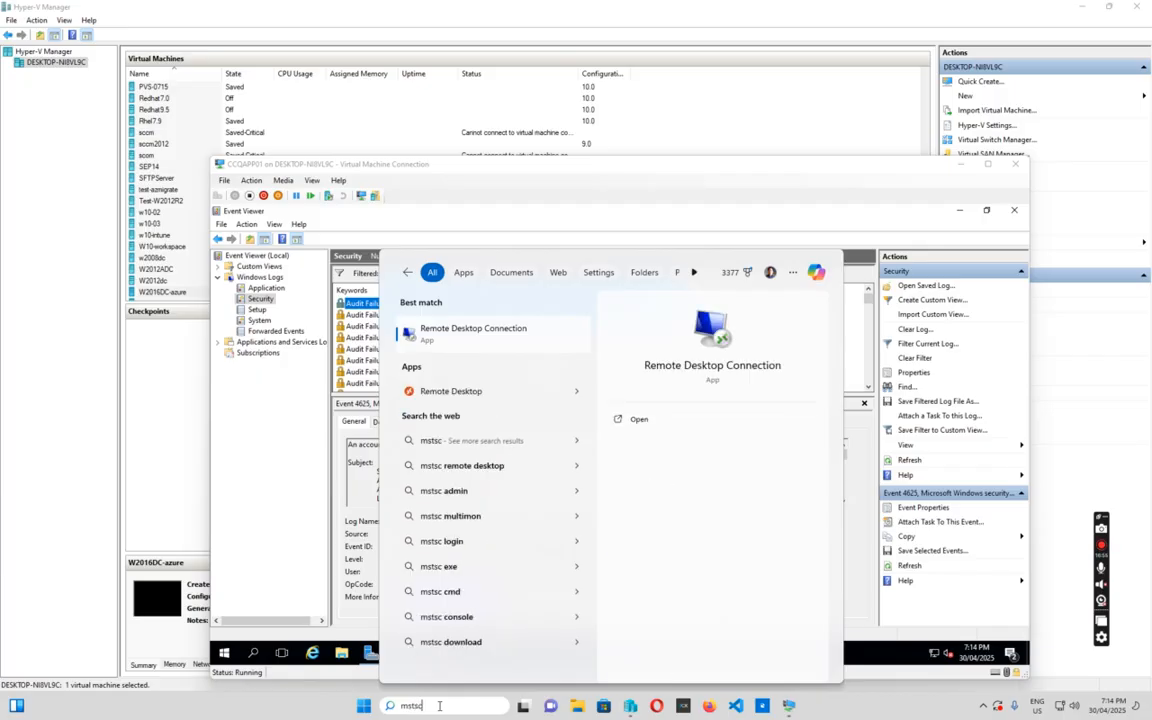
pyautogui.press('Return')
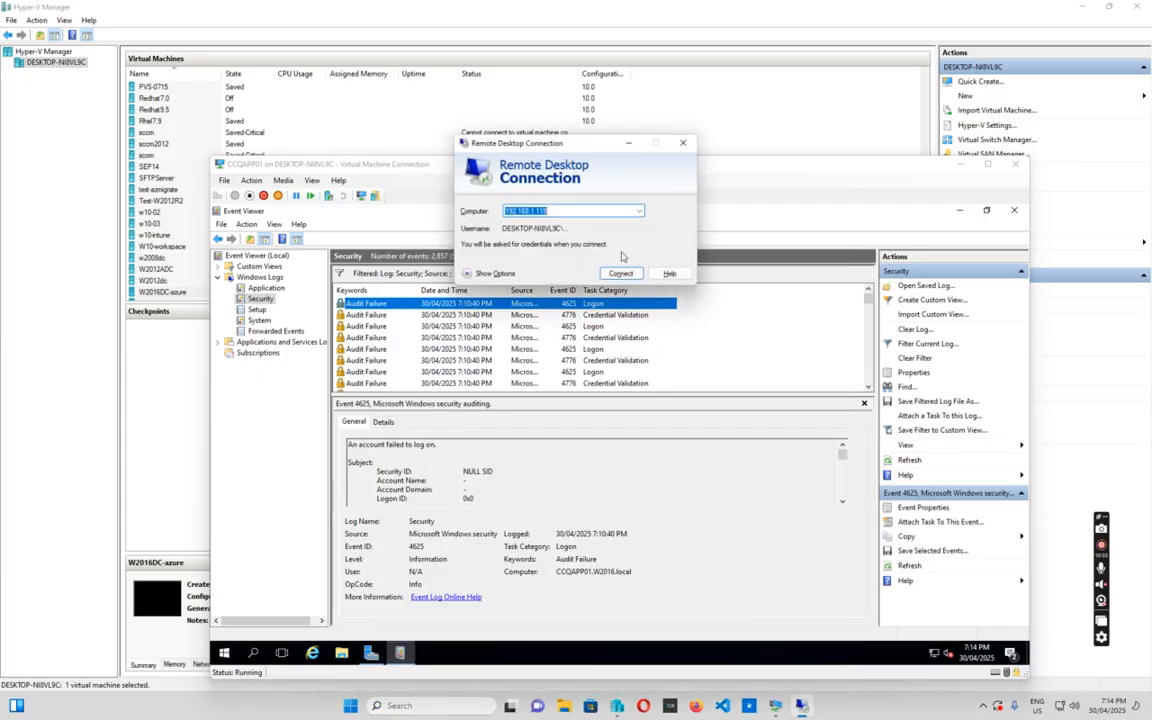
pyautogui.click(620, 273)
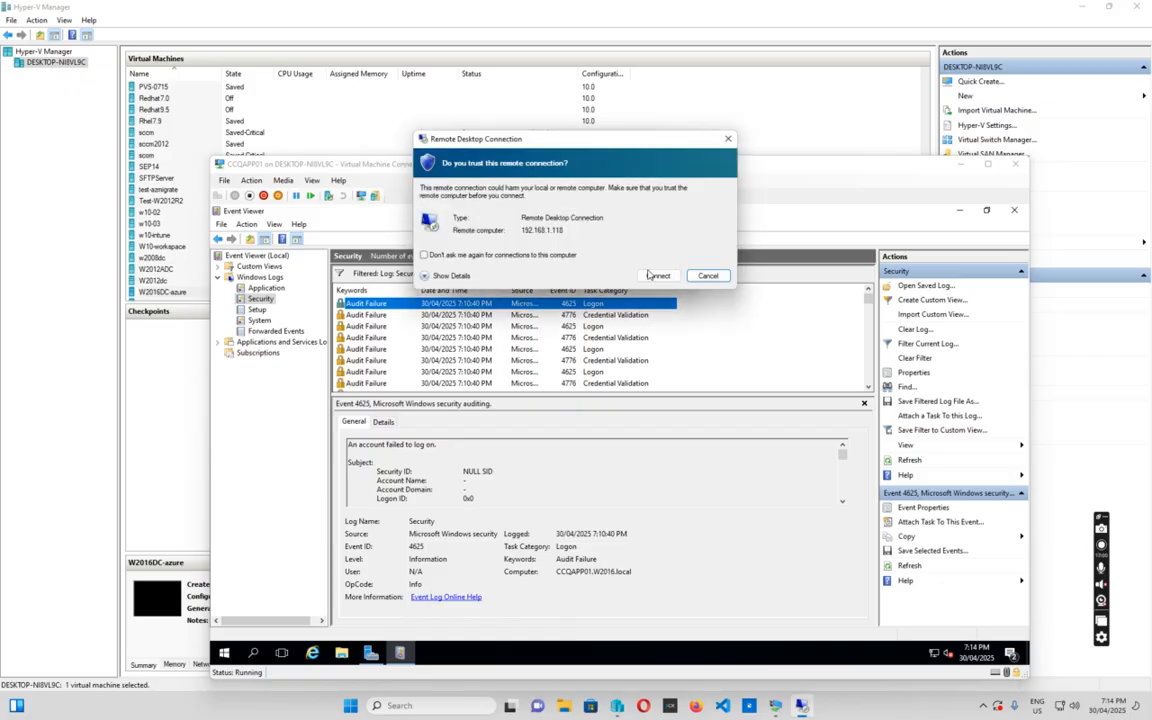
pyautogui.click(657, 275)
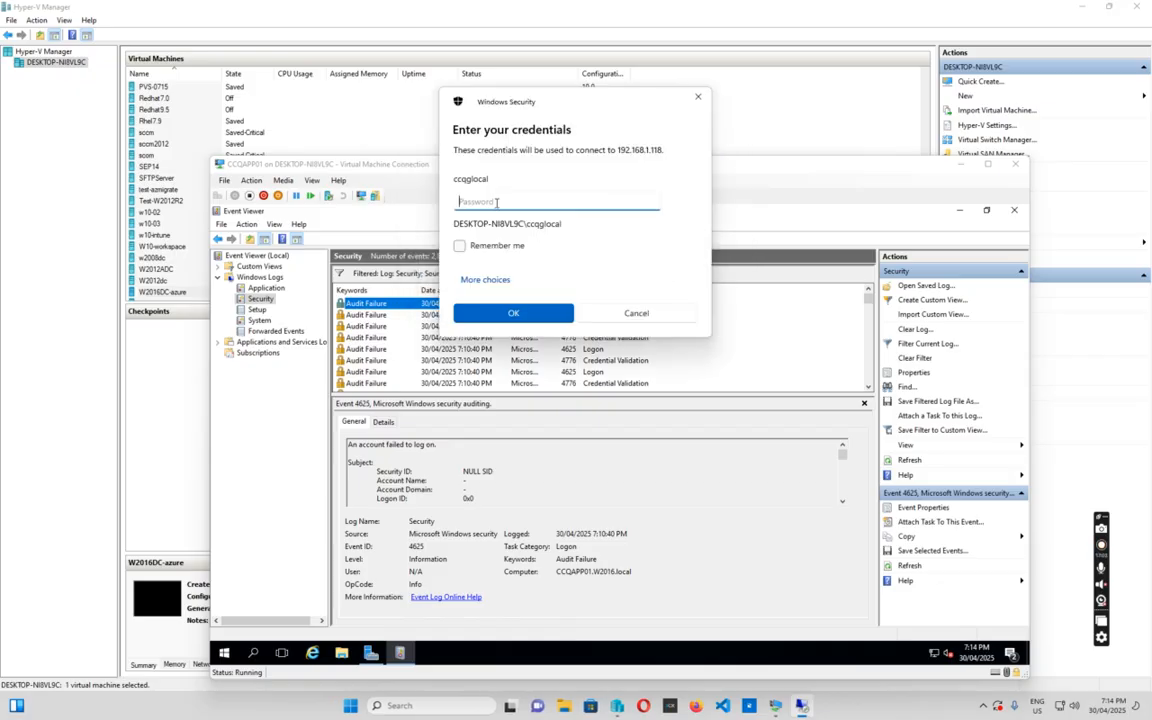
pyautogui.write('•••••••••••')
pyautogui.press('Return')
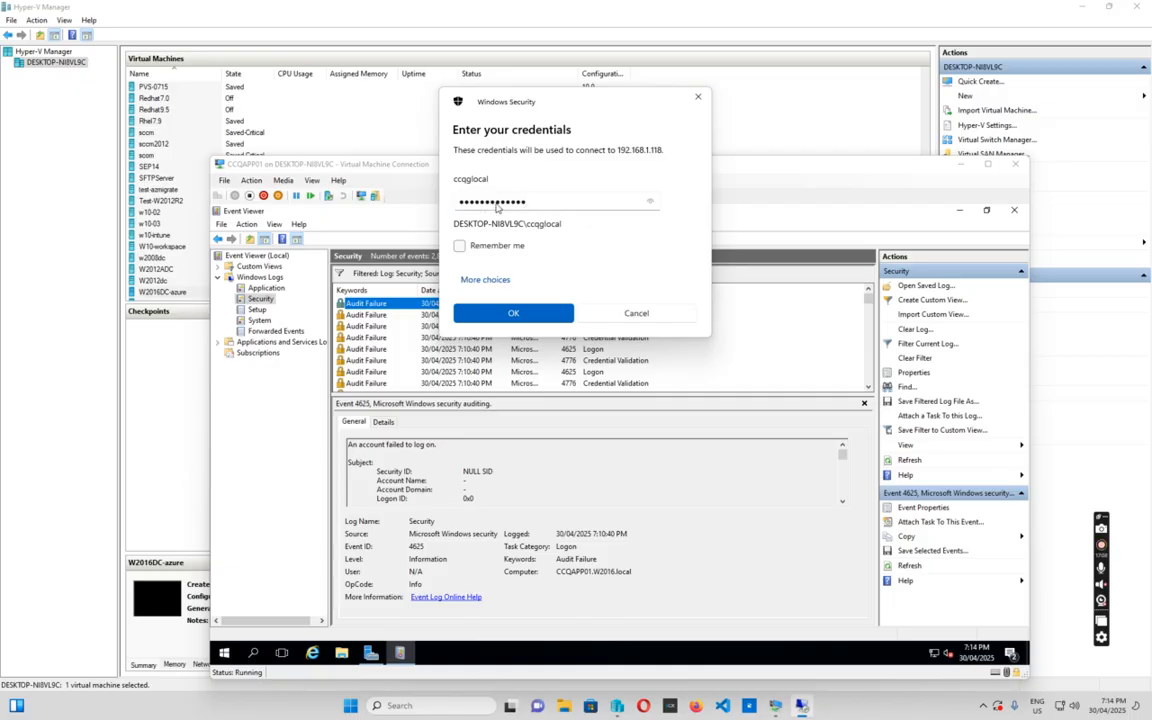
pyautogui.click(613, 315)
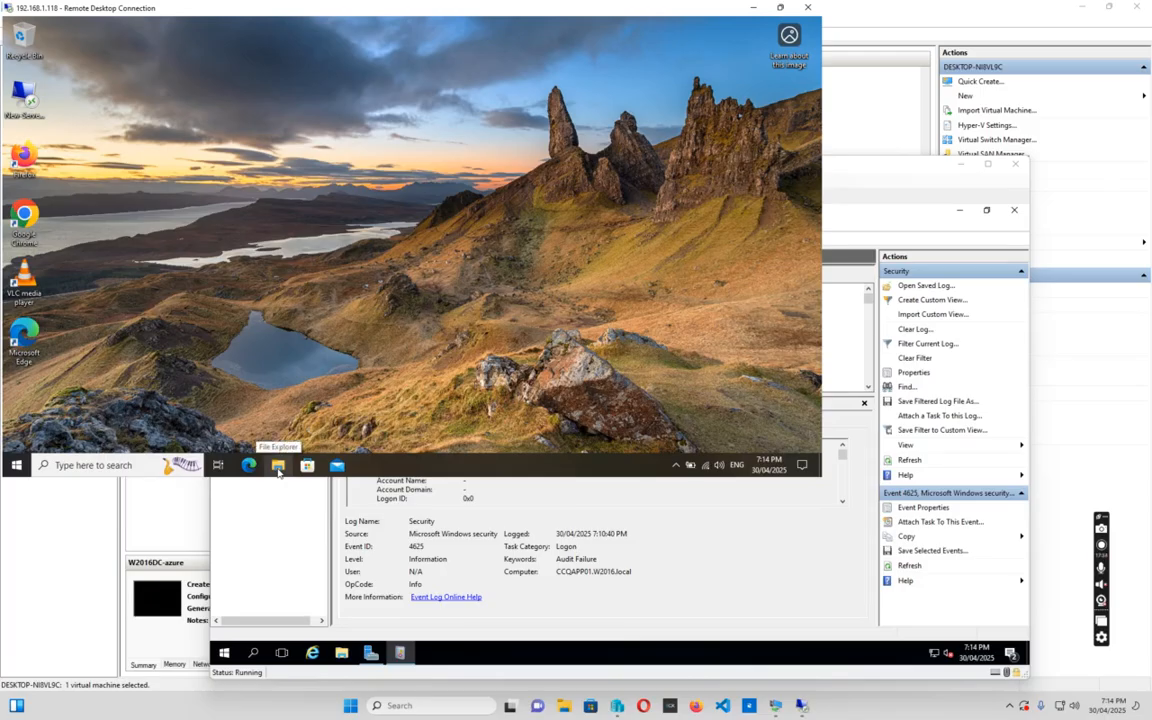
# Open Control Panel from the remote File Explorer's address bar, listed as small icons
pyautogui.click(278, 466)
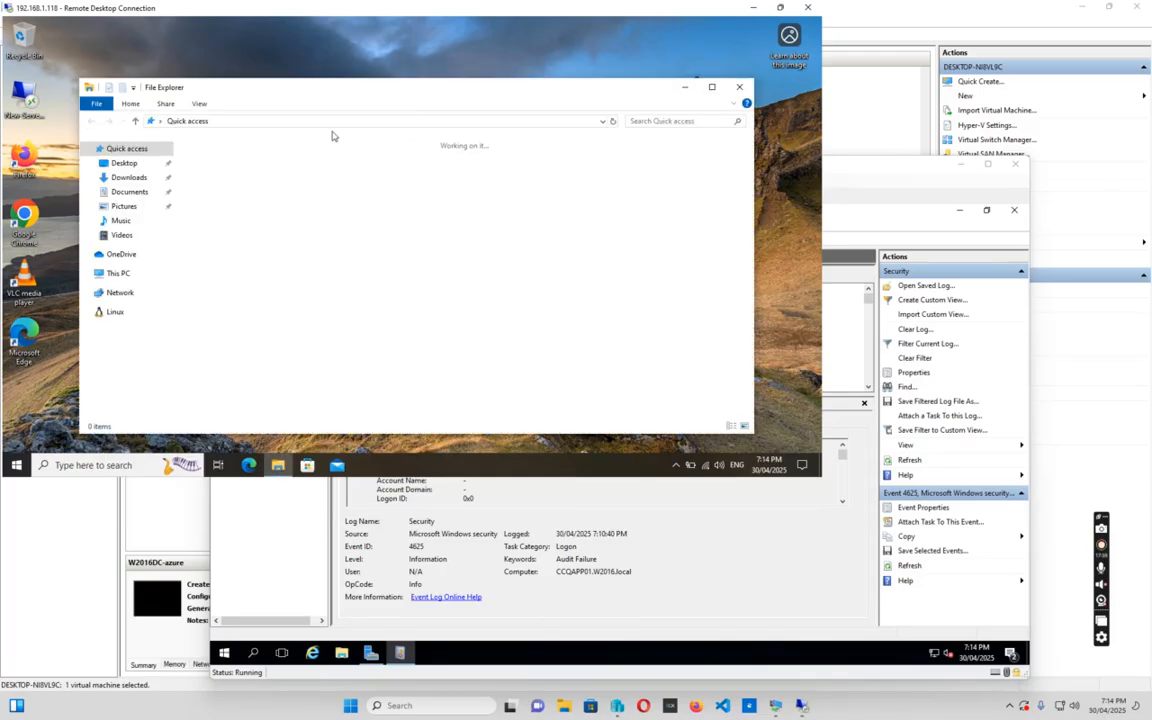
pyautogui.click(250, 122)
pyautogui.write('control pane')
pyautogui.press('Return')
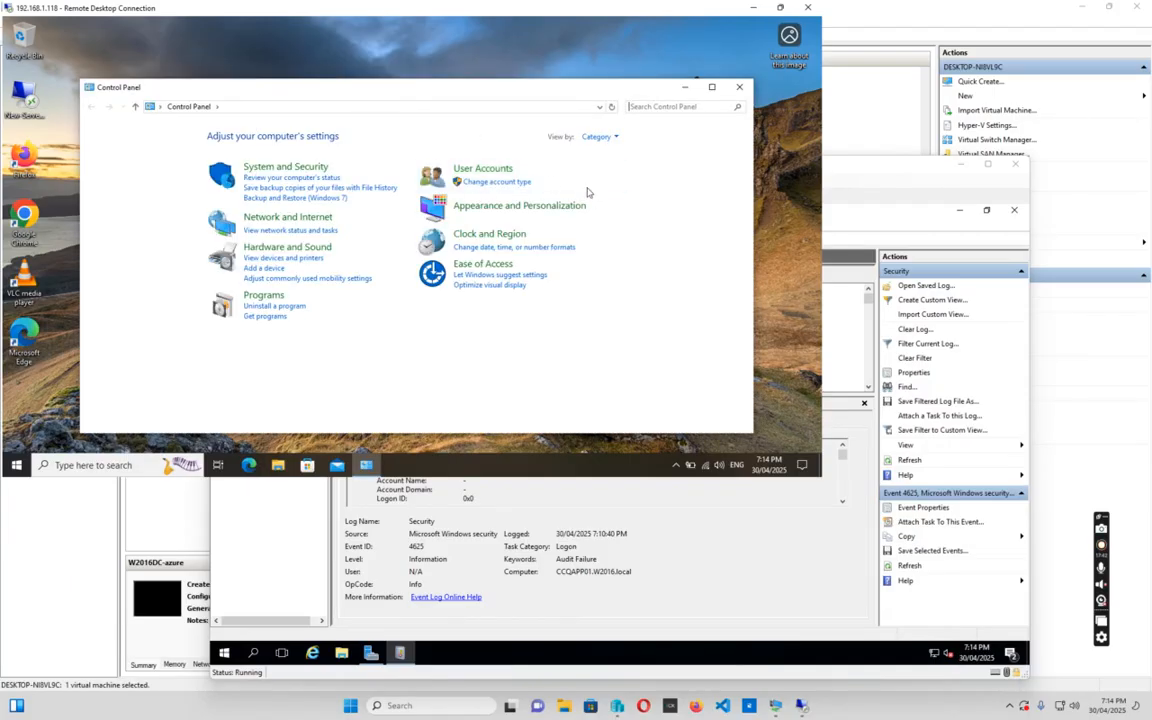
pyautogui.click(608, 137)
pyautogui.click(614, 183)
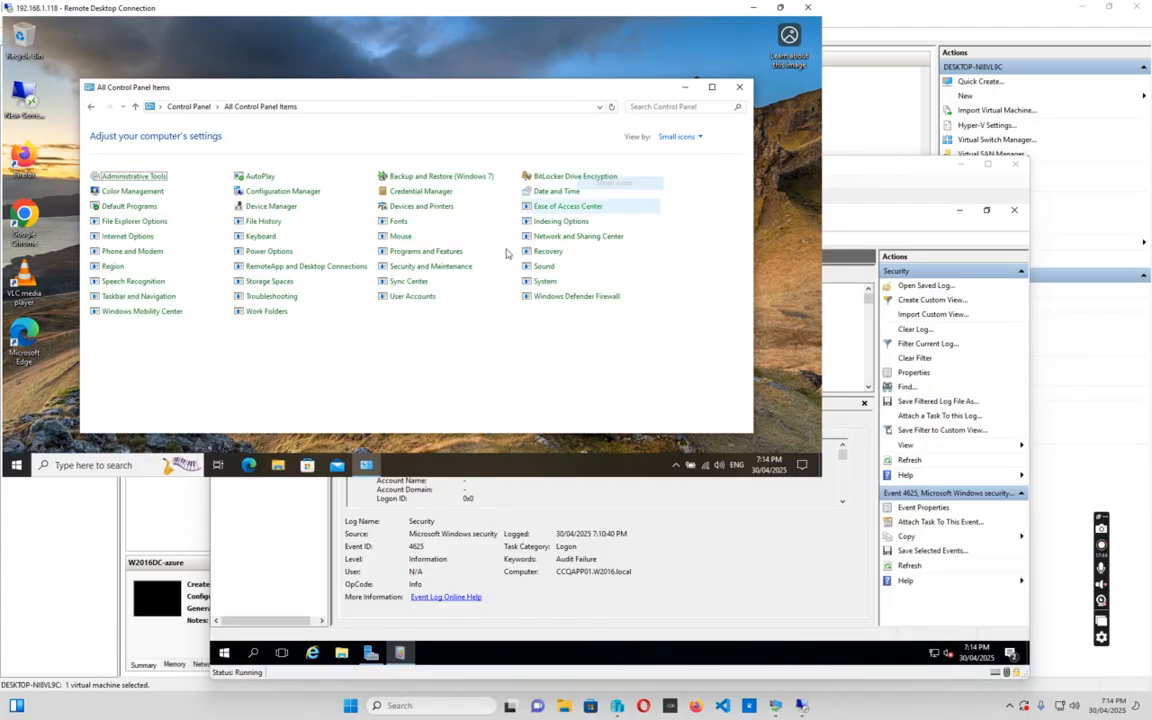
# Check in Sync Center's Offline Files settings that Offline Files is disabled
pyautogui.click(401, 283)
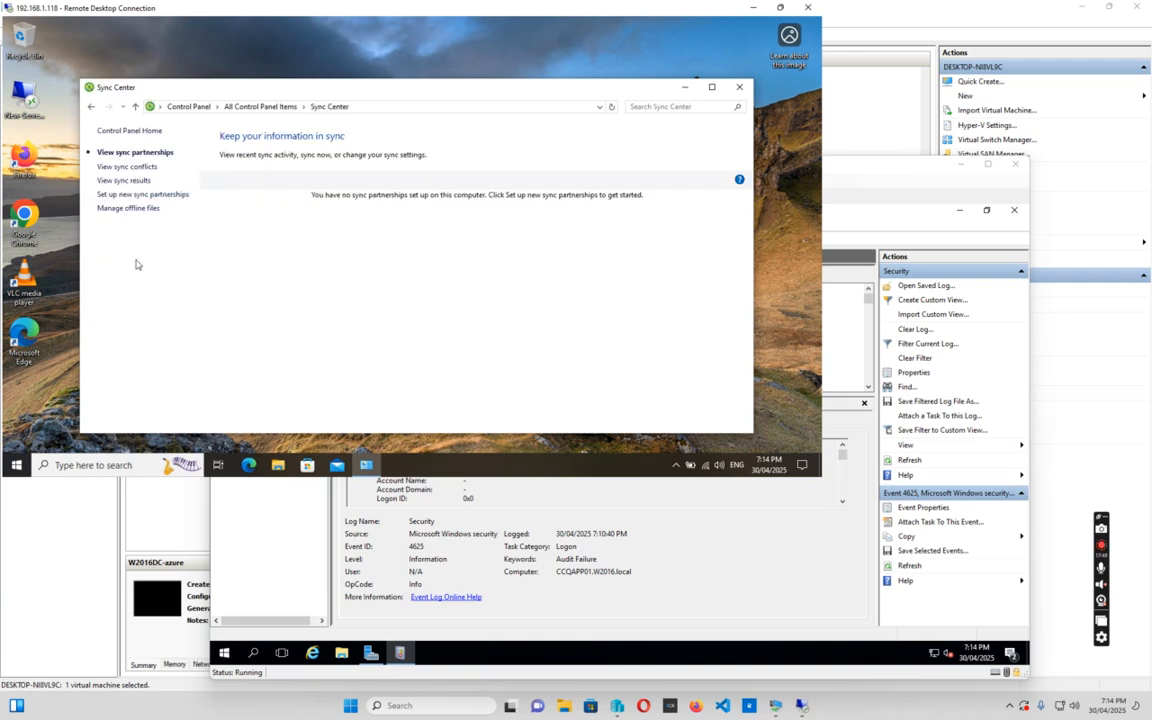
pyautogui.click(137, 210)
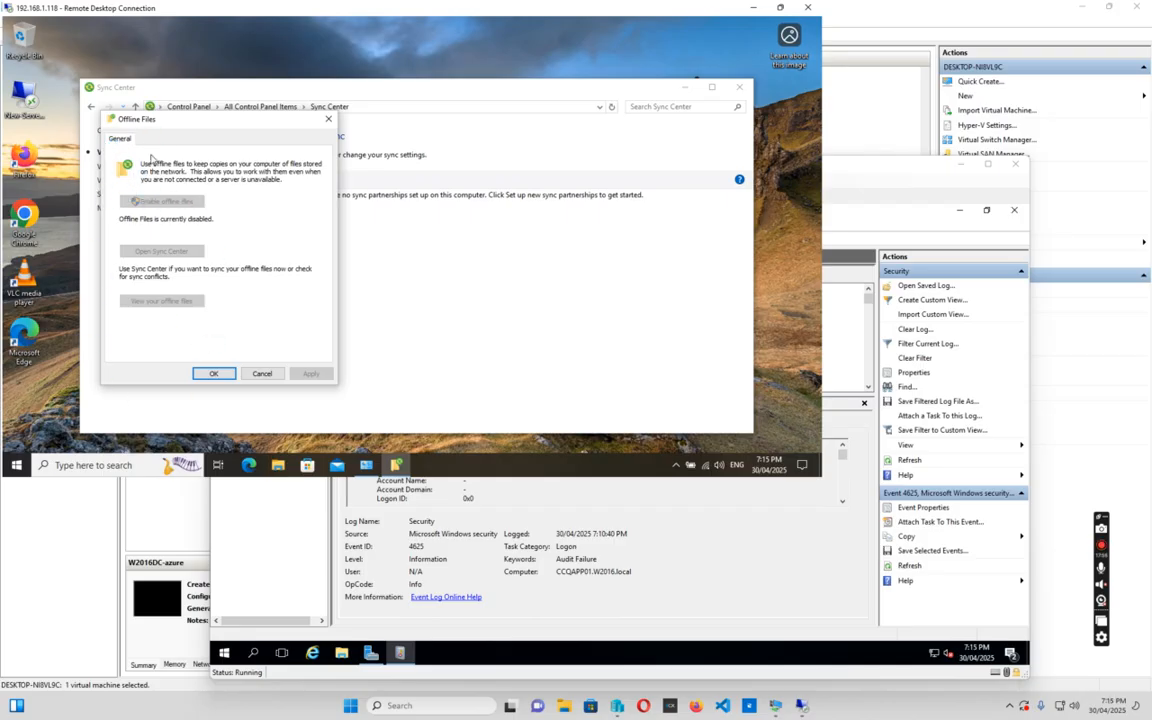
pyautogui.click(213, 373)
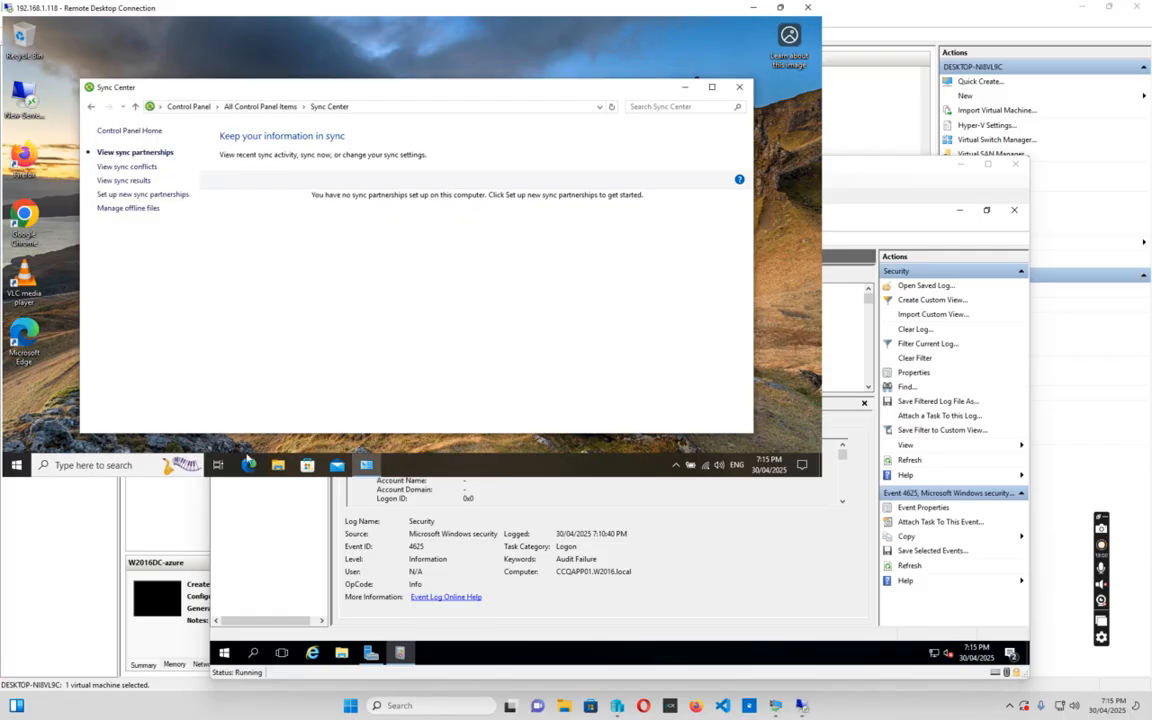
pyautogui.click(278, 468)
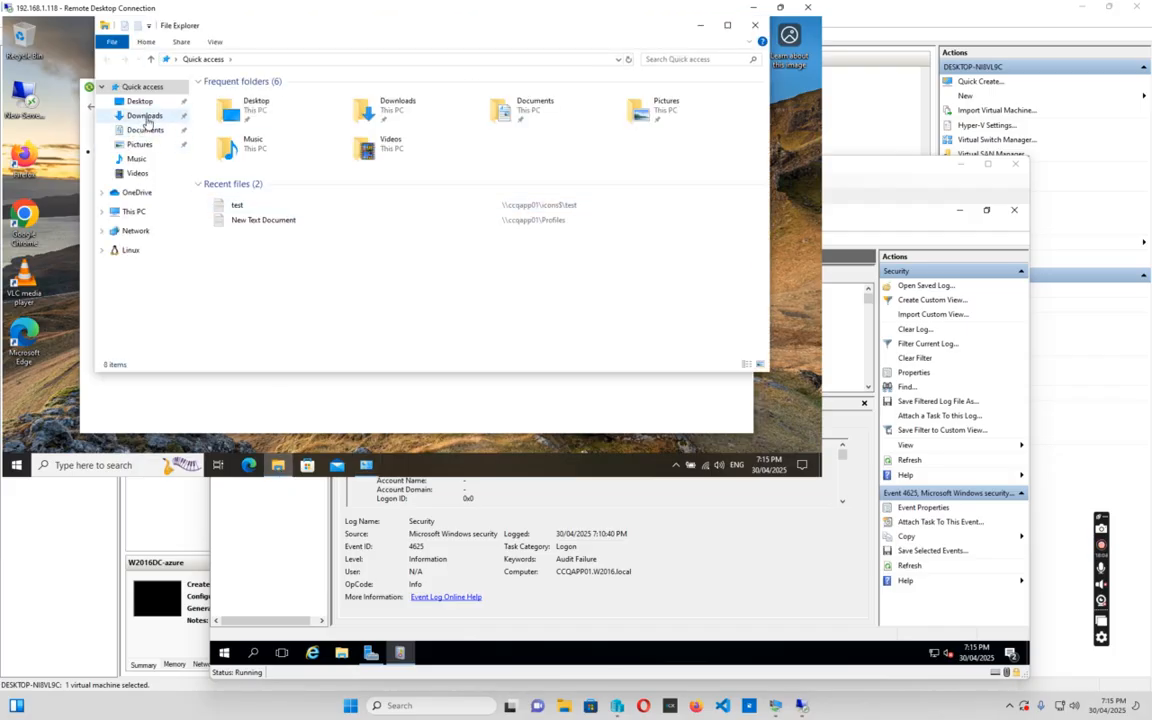
# Launch Procmon64 from Downloads\ProcessMonitor as administrator, keeping its existing filters
pyautogui.click(138, 116)
pyautogui.doubleClick(240, 126)
pyautogui.doubleClick(234, 121)
pyautogui.click(350, 322)
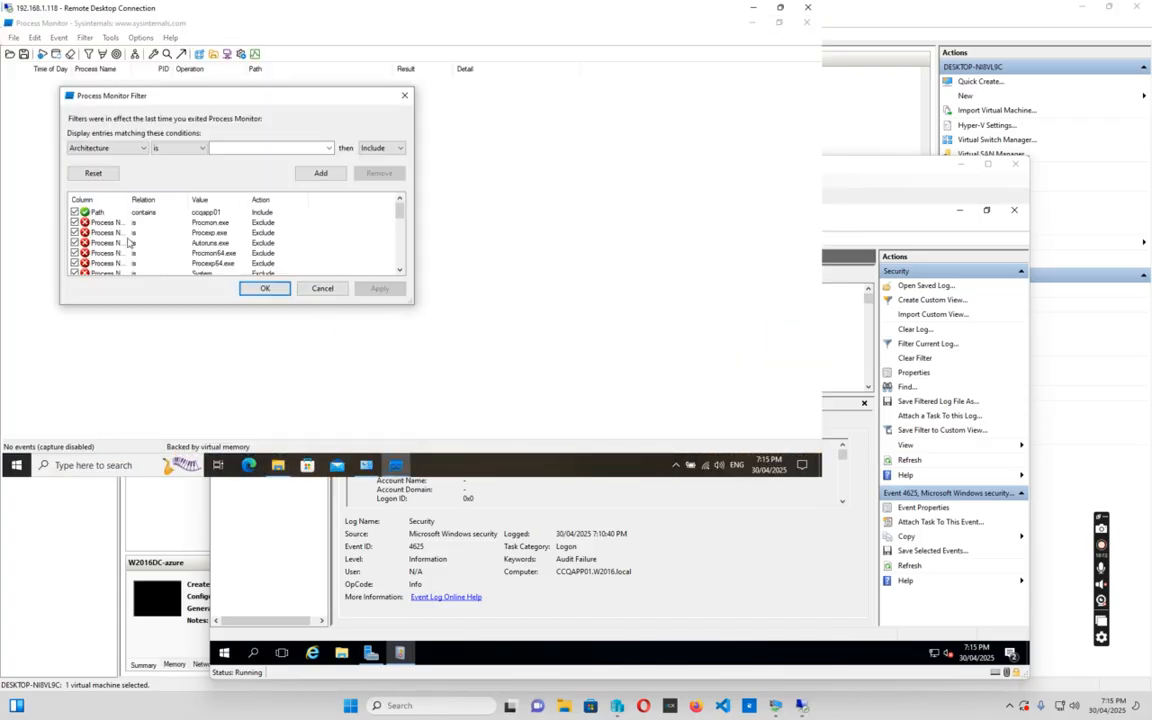
pyautogui.click(263, 289)
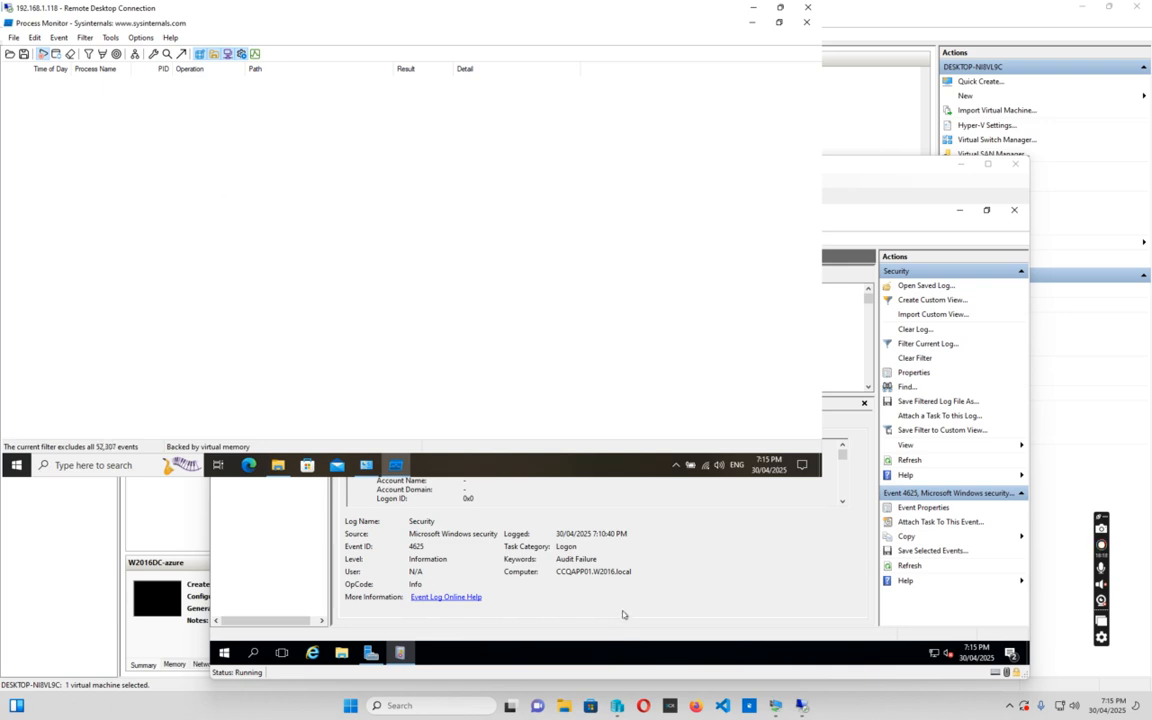
pyautogui.click(706, 568)
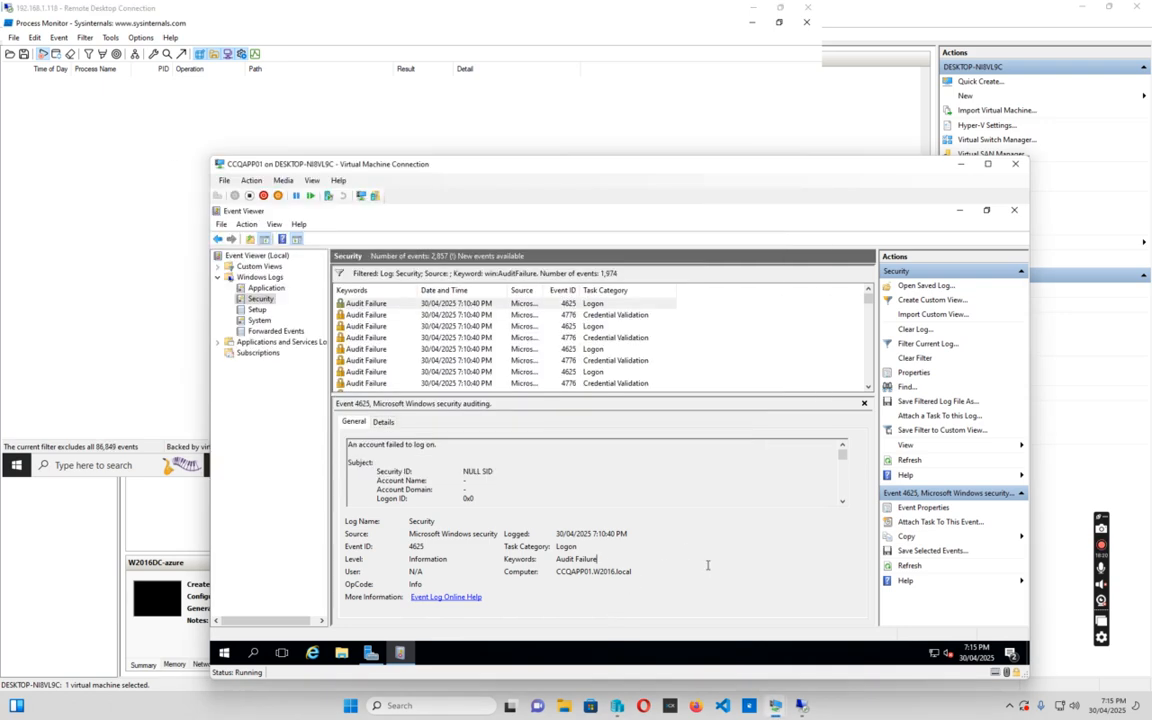
# Refresh the filtered Security log to 2,398 failures and read the newest 4625 event's details
pyautogui.click(257, 310)
pyautogui.click(260, 299)
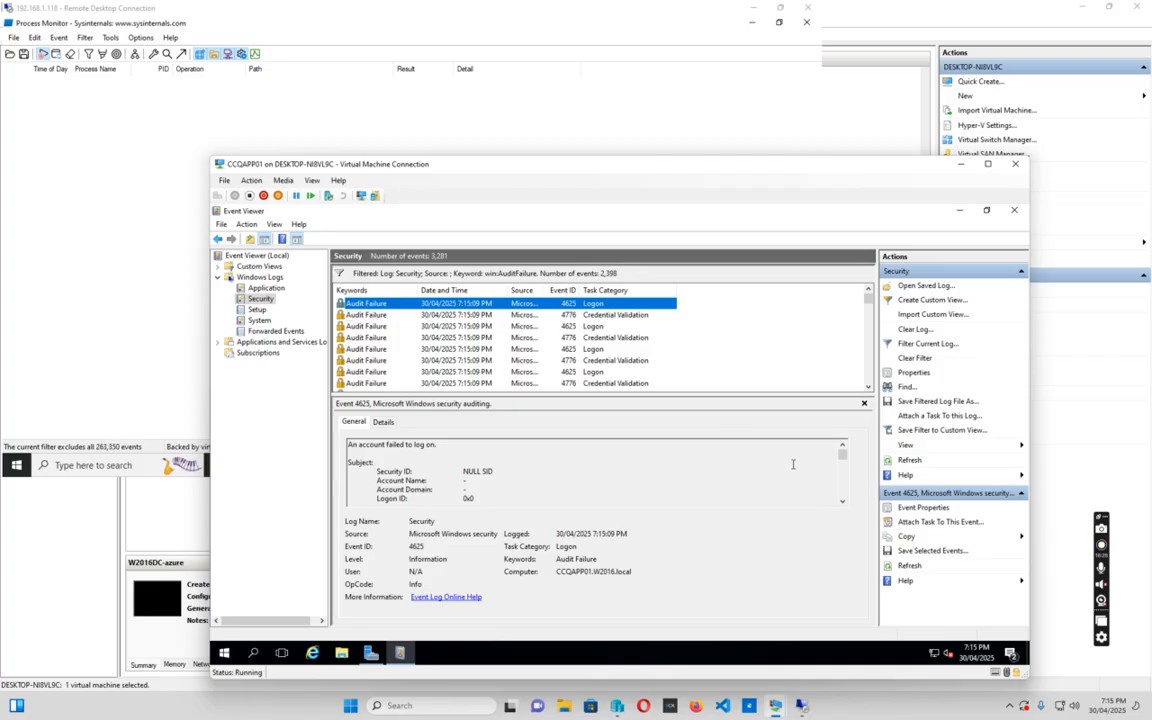
pyautogui.doubleClick(365, 306)
pyautogui.scroll(-3, 384, 298)
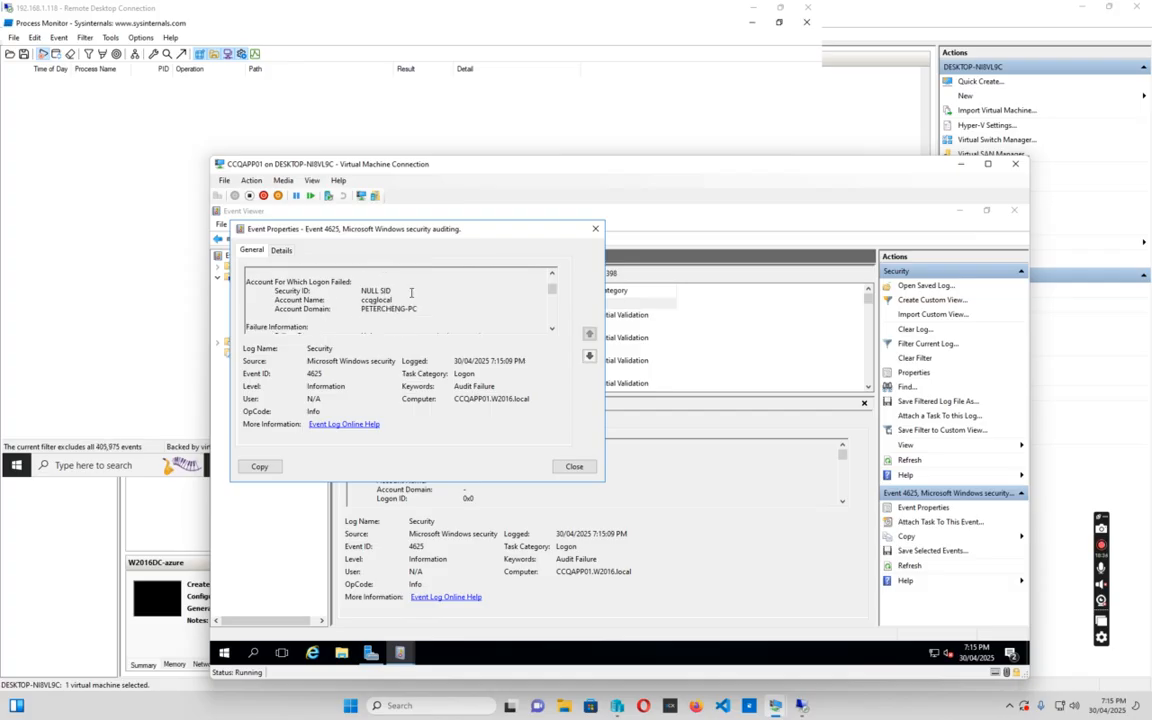
pyautogui.scroll(-1, 410, 292)
pyautogui.scroll(-2, 424, 298)
pyautogui.scroll(6, 440, 312)
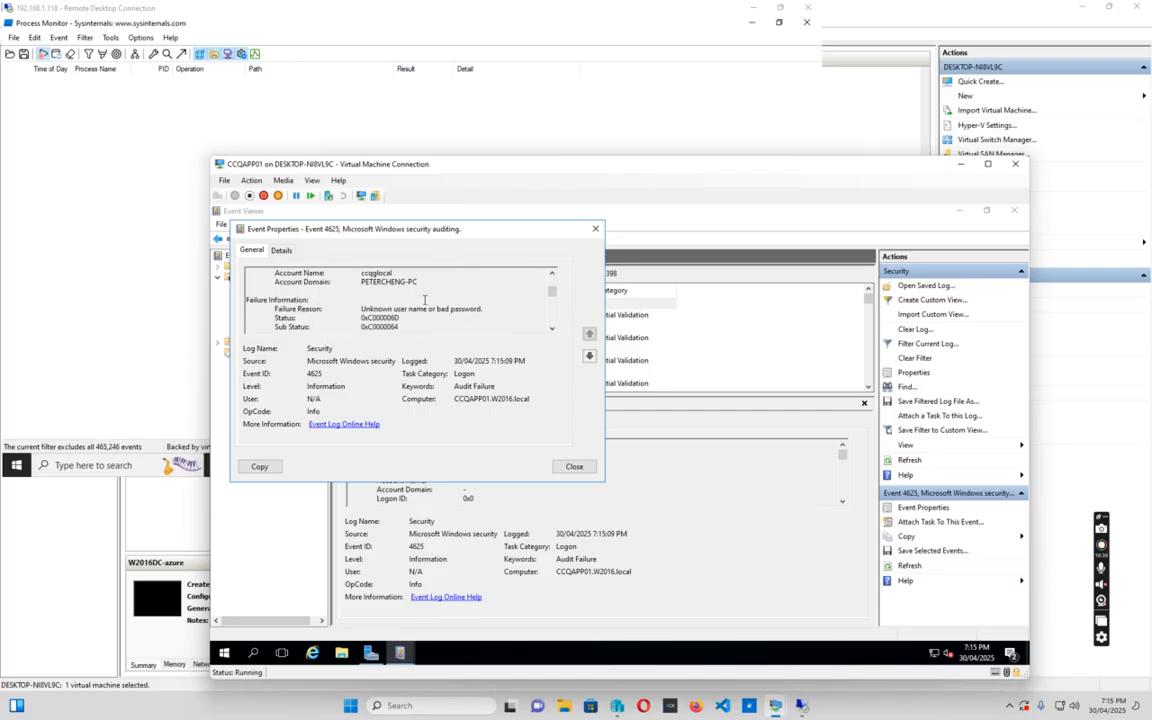
pyautogui.click(574, 466)
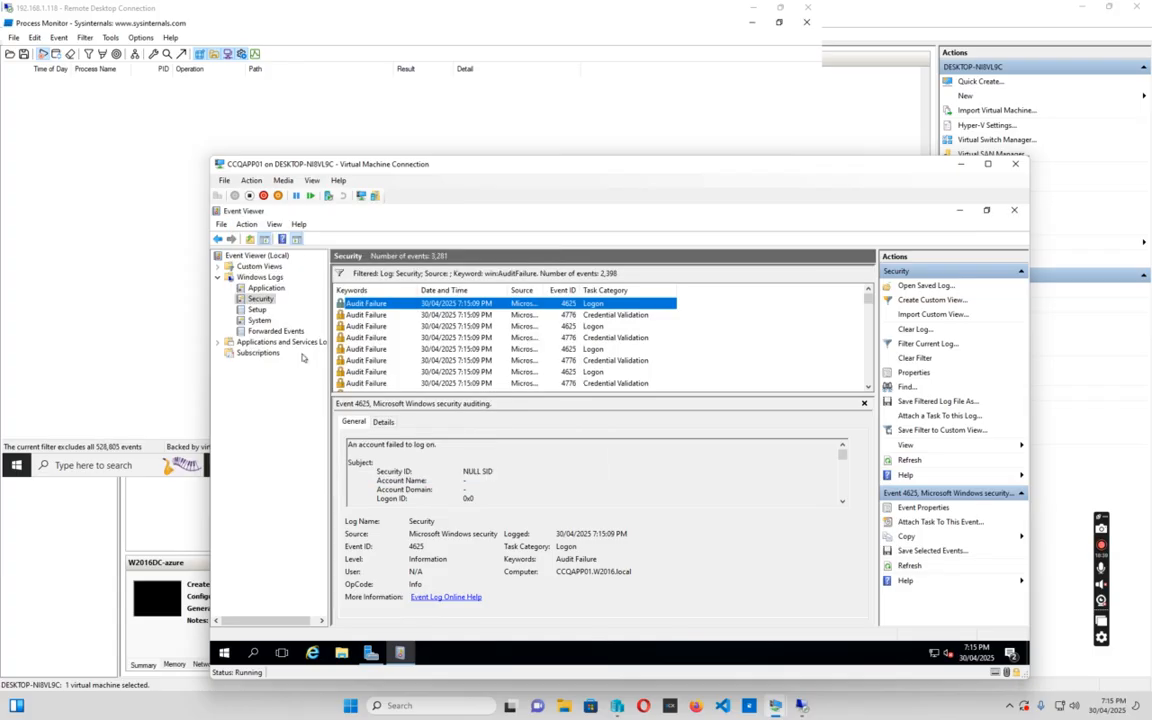
# Review the 4776 credential validation event, then the next 4625 logon failure
pyautogui.doubleClick(366, 316)
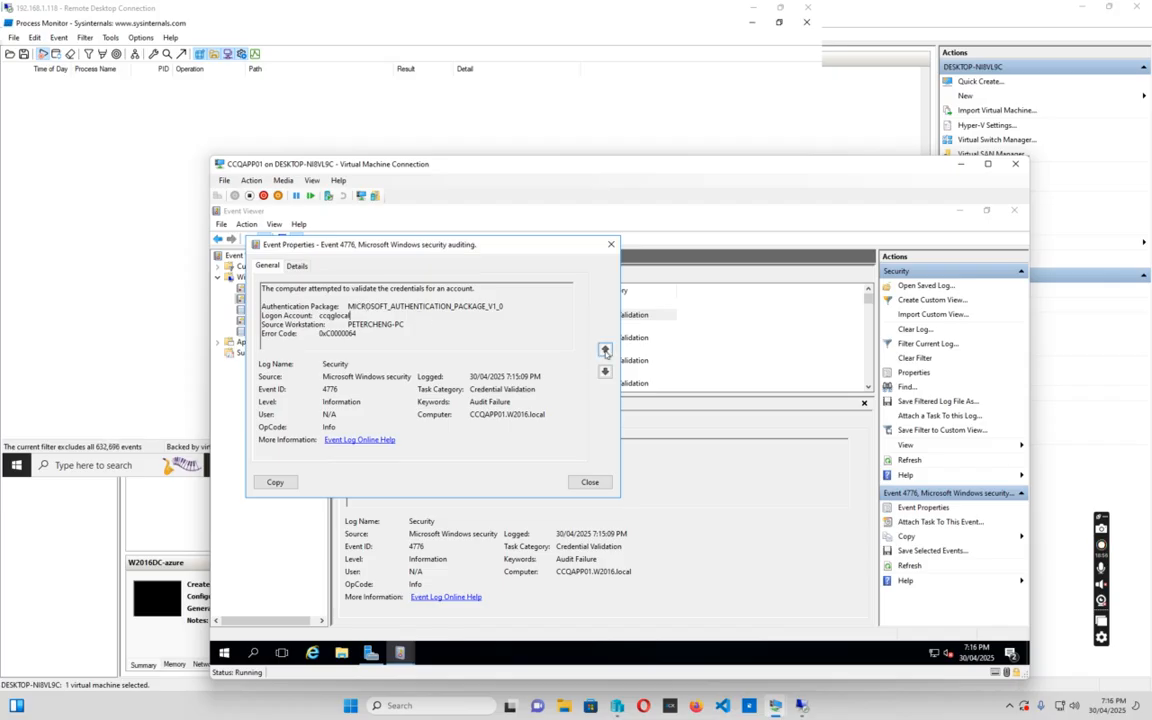
pyautogui.click(611, 245)
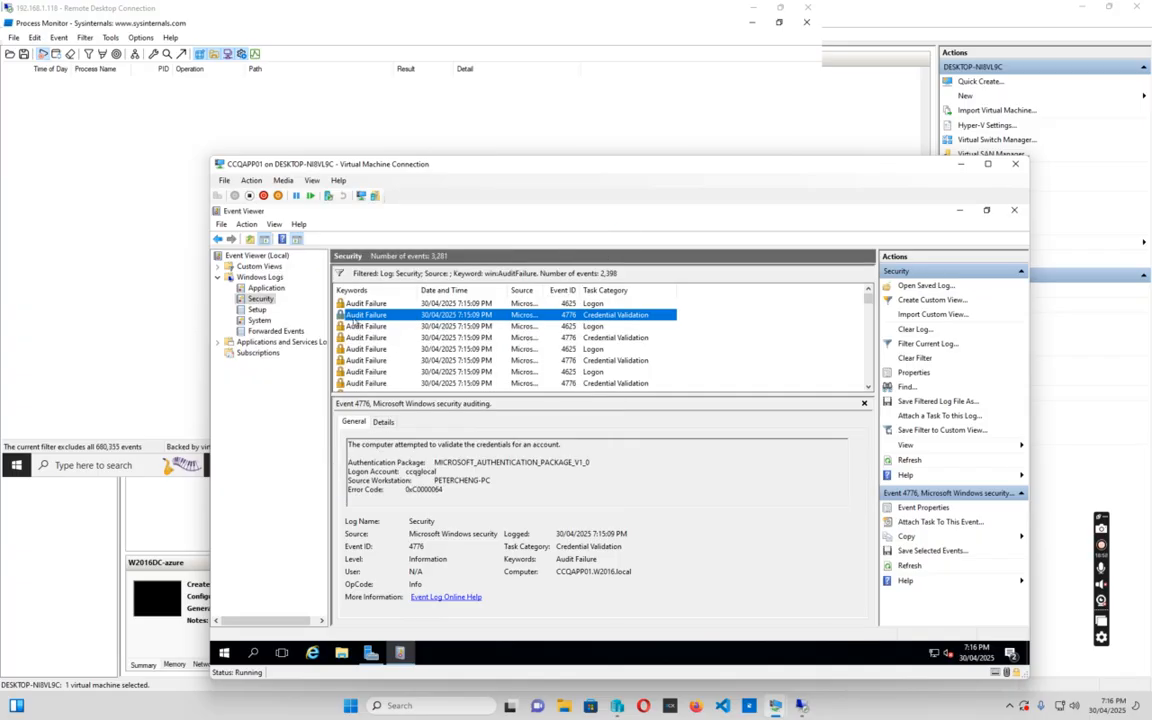
pyautogui.click(367, 326)
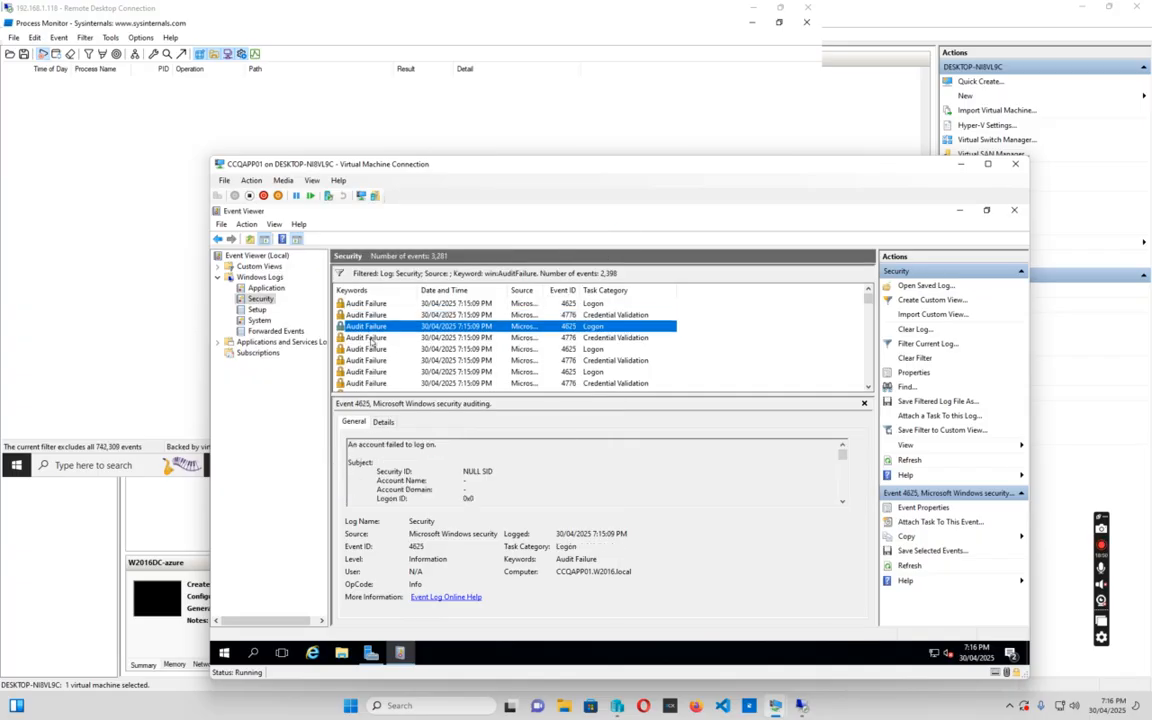
# Reload the filtered Security audit failures by switching to the Setup and Application logs and back
pyautogui.scroll(-3, 588, 462)
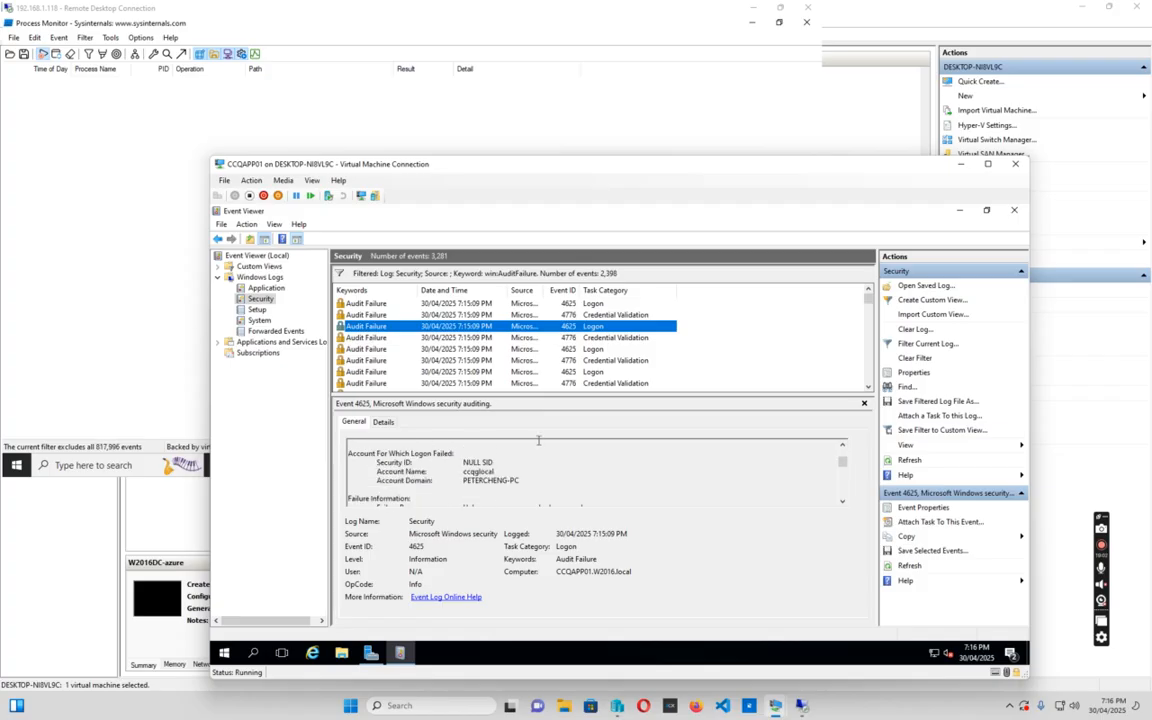
pyautogui.scroll(-1, 492, 385)
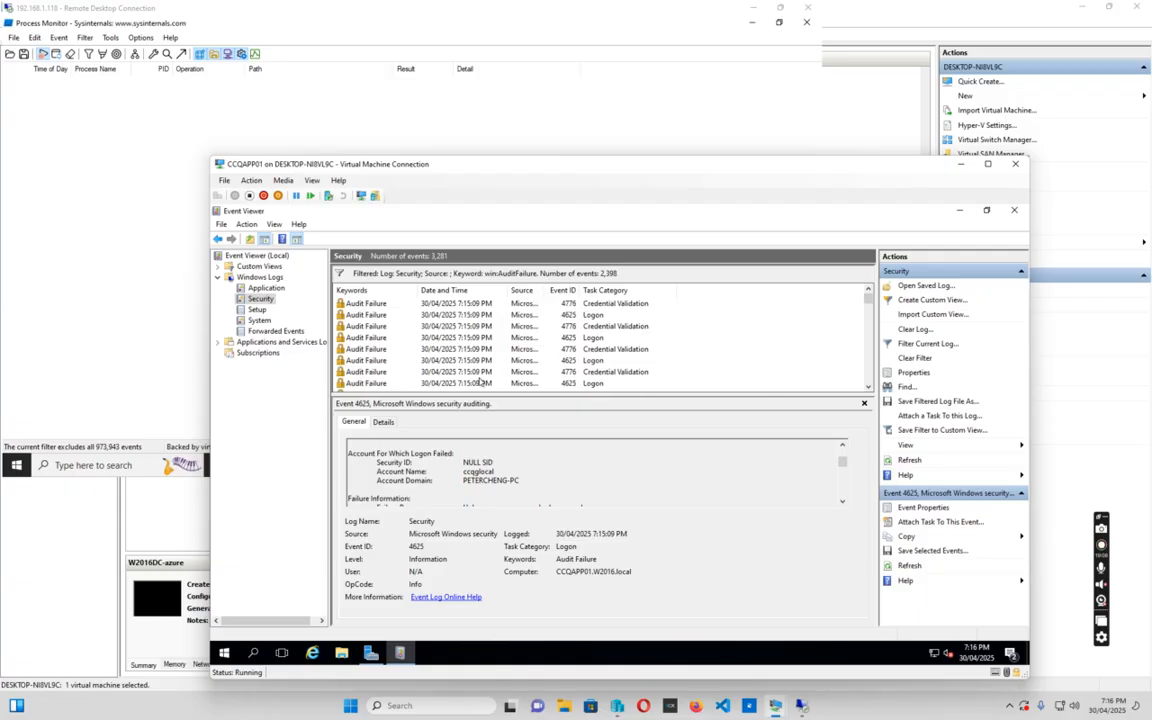
pyautogui.click(257, 310)
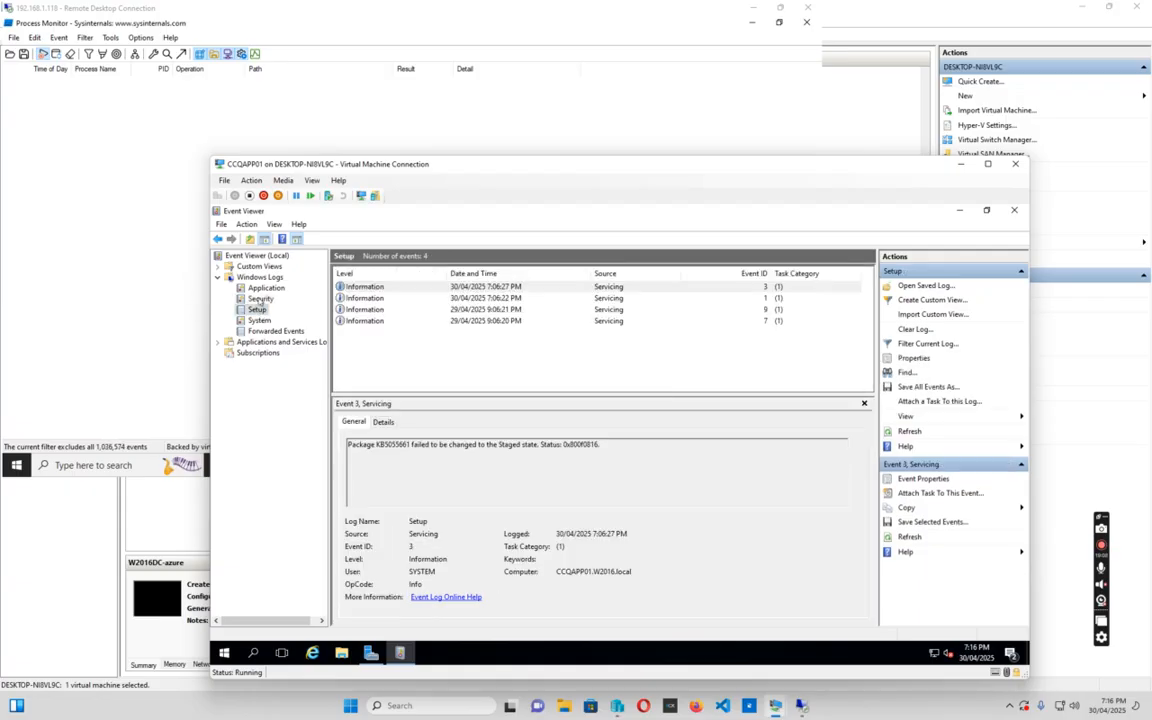
pyautogui.click(262, 298)
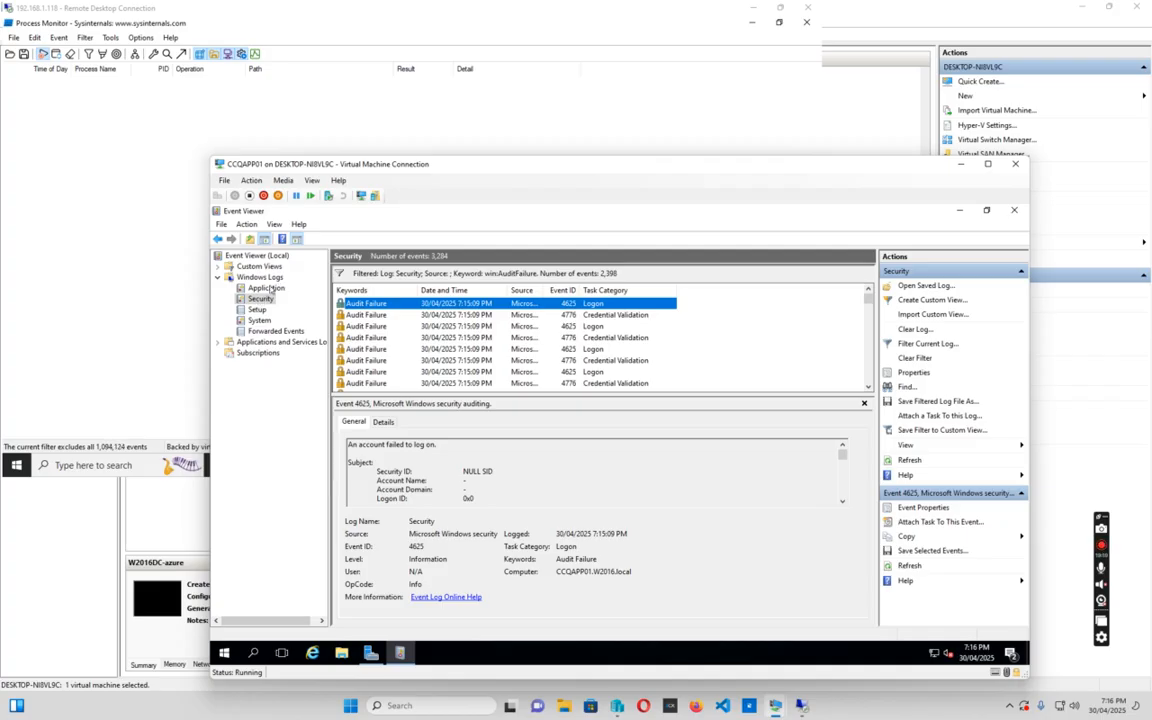
pyautogui.click(267, 288)
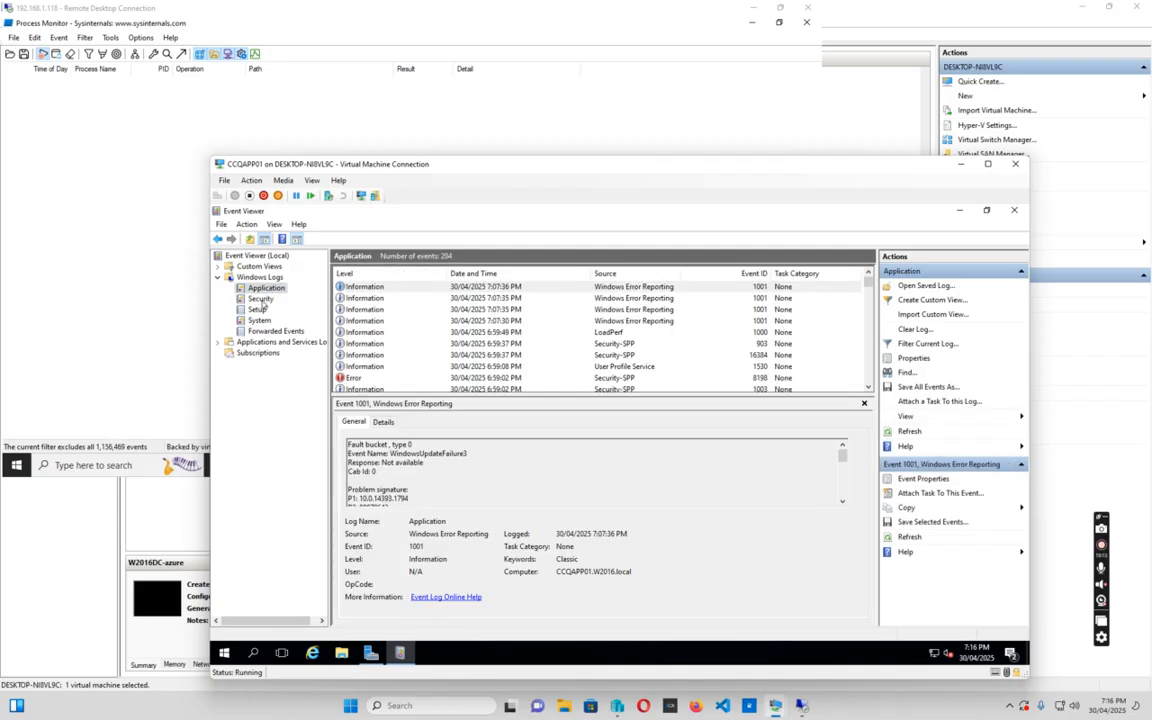
pyautogui.click(261, 299)
# Inspect the 7:14:43 PM logon failure, a 4776 credential validation event and a 4625 event's authentication package
pyautogui.scroll(-3, 400, 360)
pyautogui.scroll(-10, 402, 358)
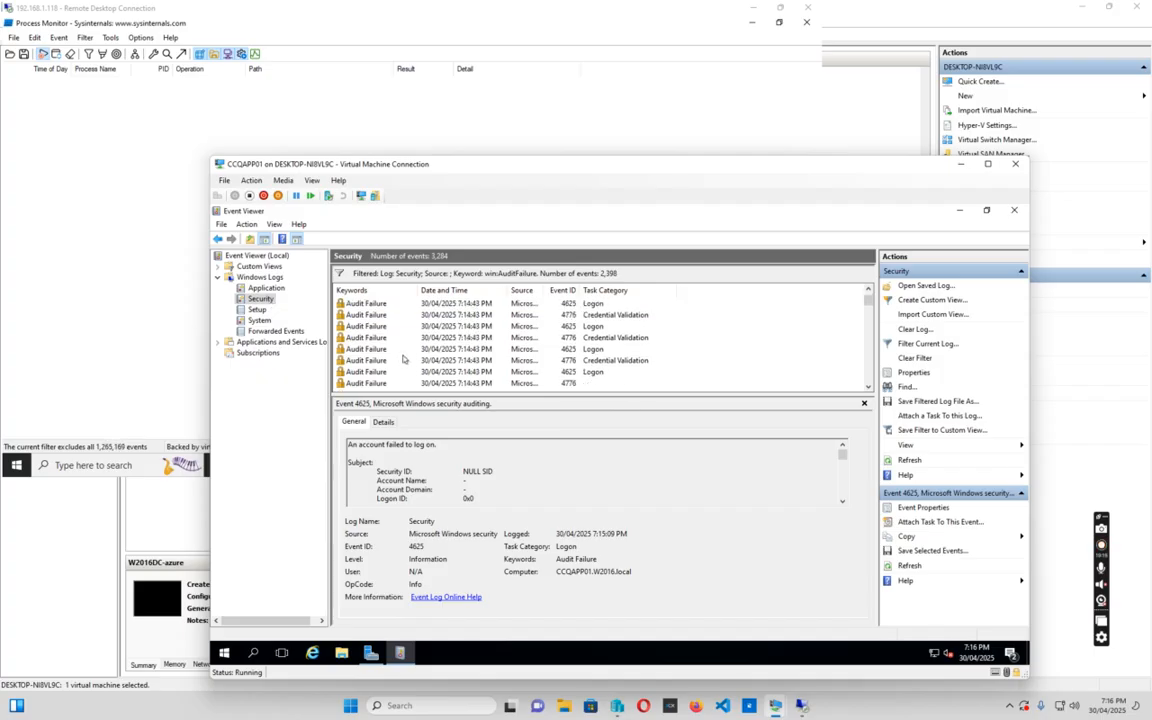
pyautogui.click(380, 350)
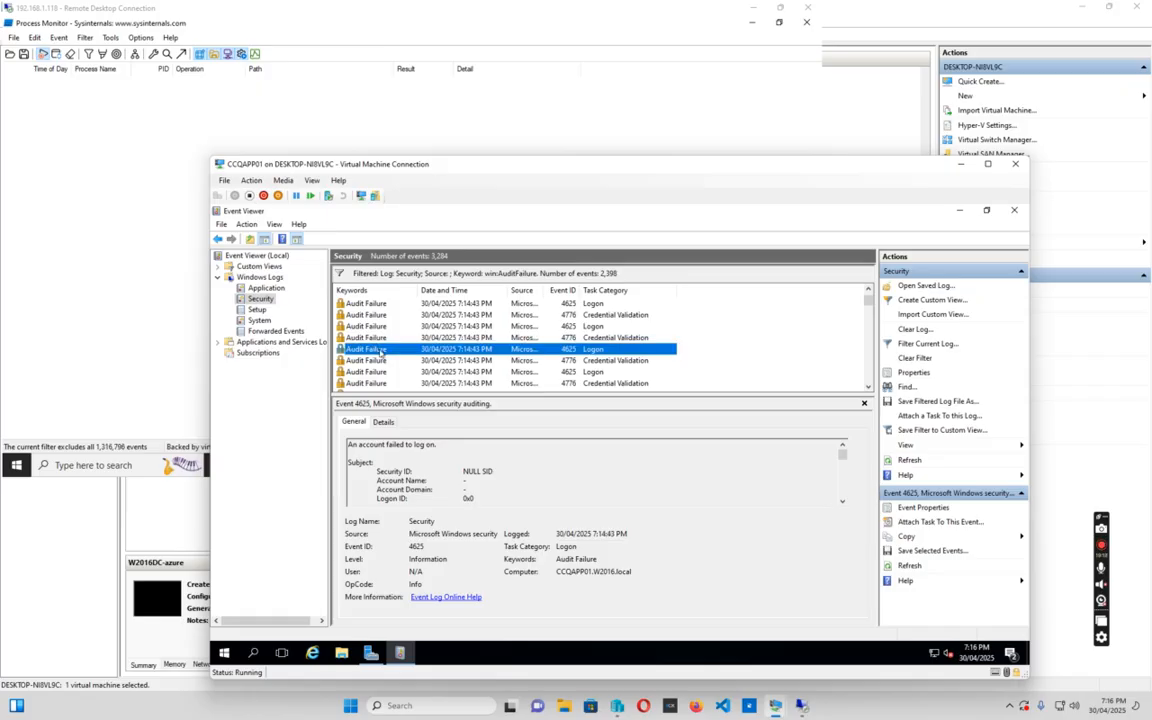
pyautogui.scroll(-4, 634, 477)
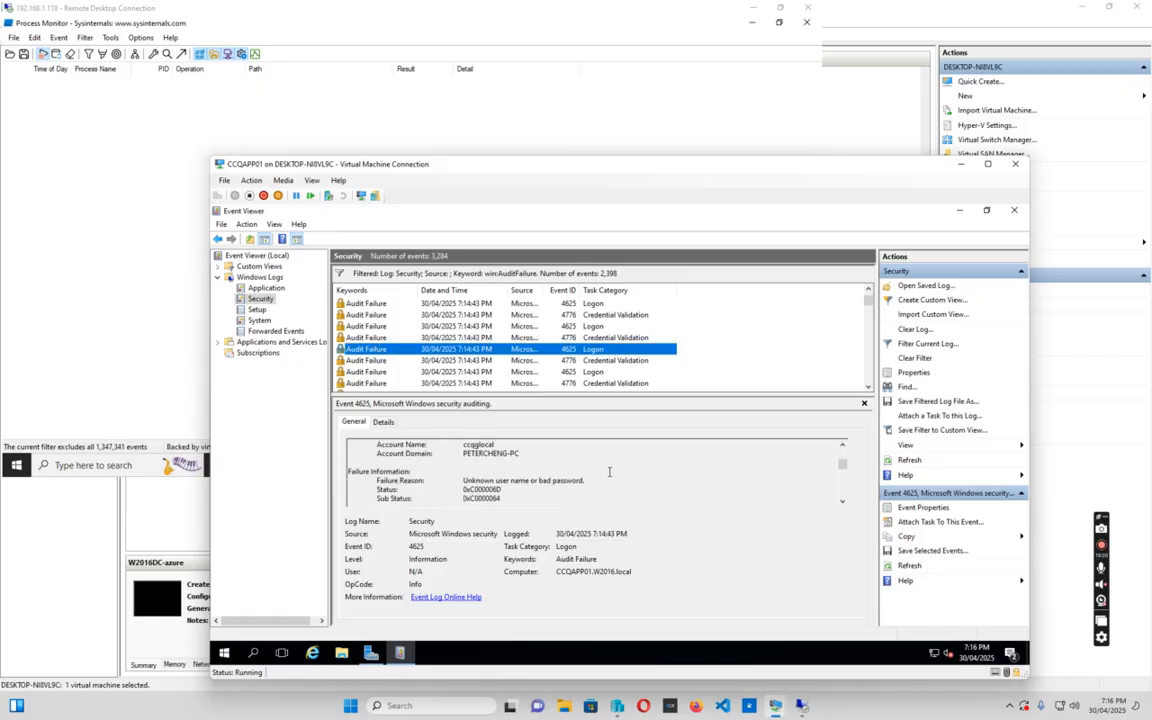
pyautogui.click(427, 361)
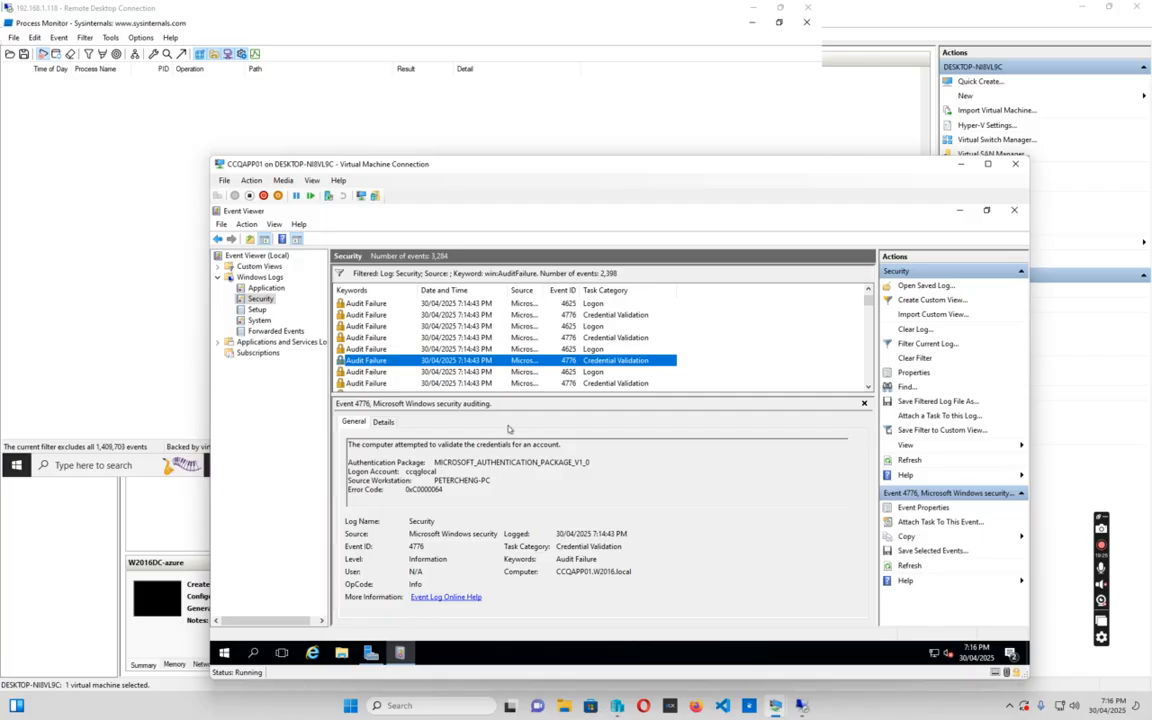
pyautogui.moveTo(432, 461); pyautogui.dragTo(633, 461)
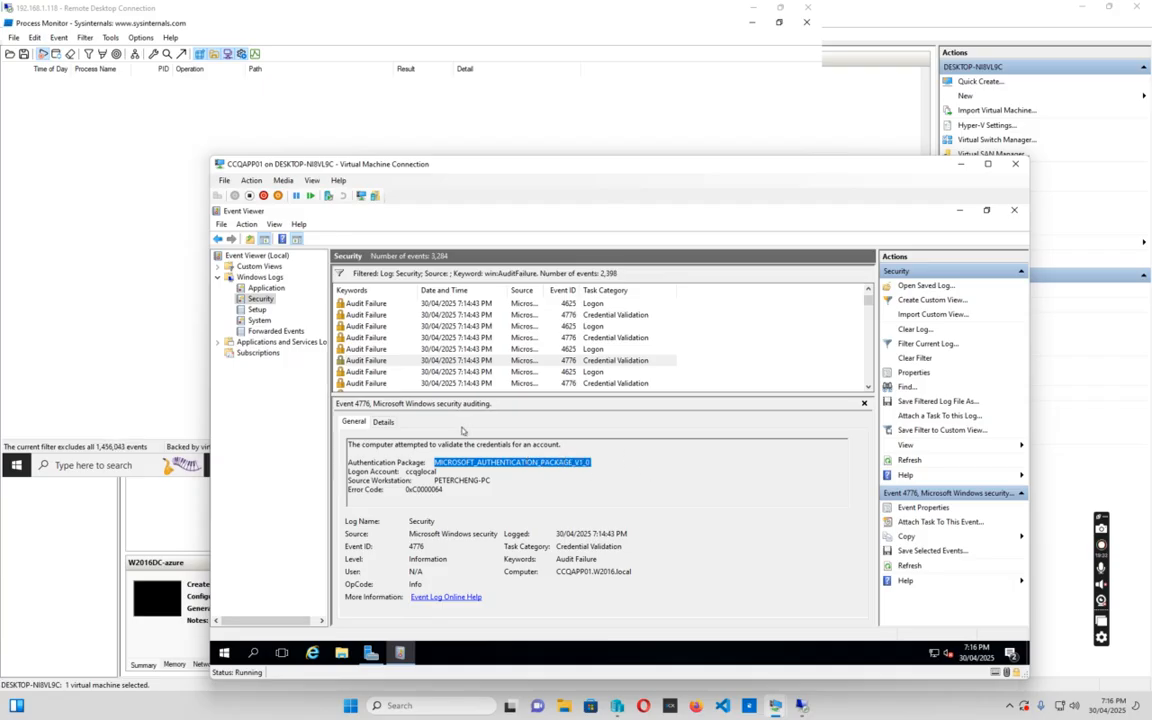
pyautogui.click(369, 372)
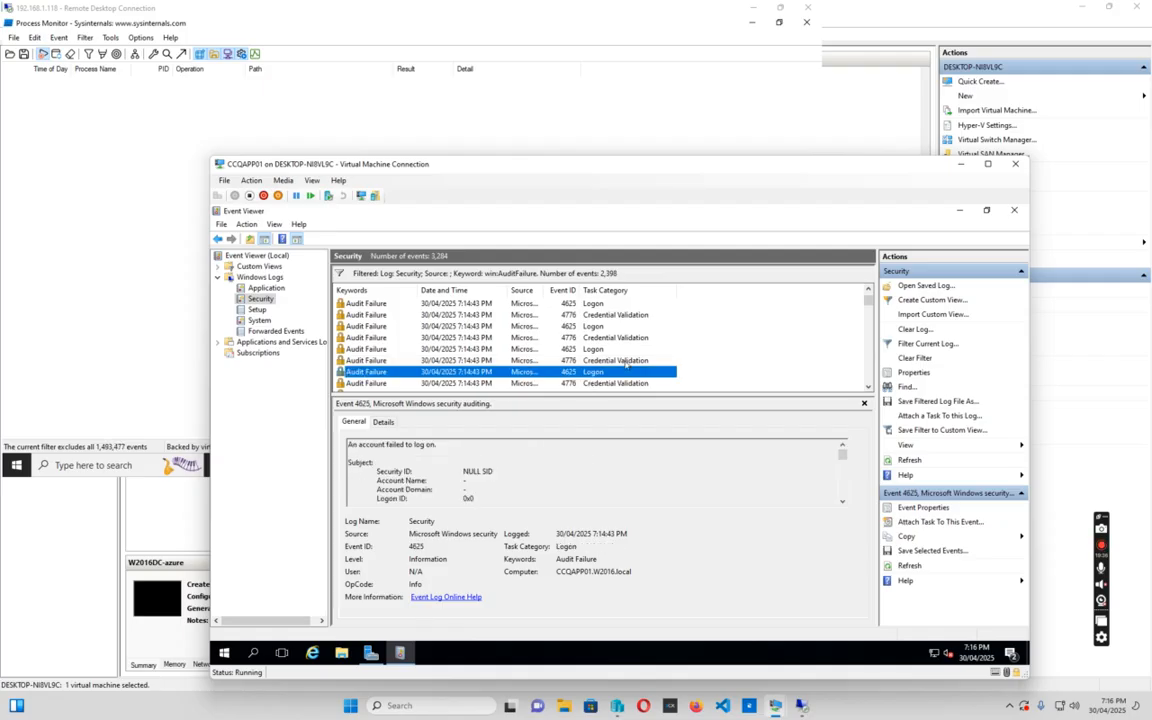
# Refresh the Security log twice more to pick up the 7:15:09 PM entries and select a 4625 failure
pyautogui.press('Home')
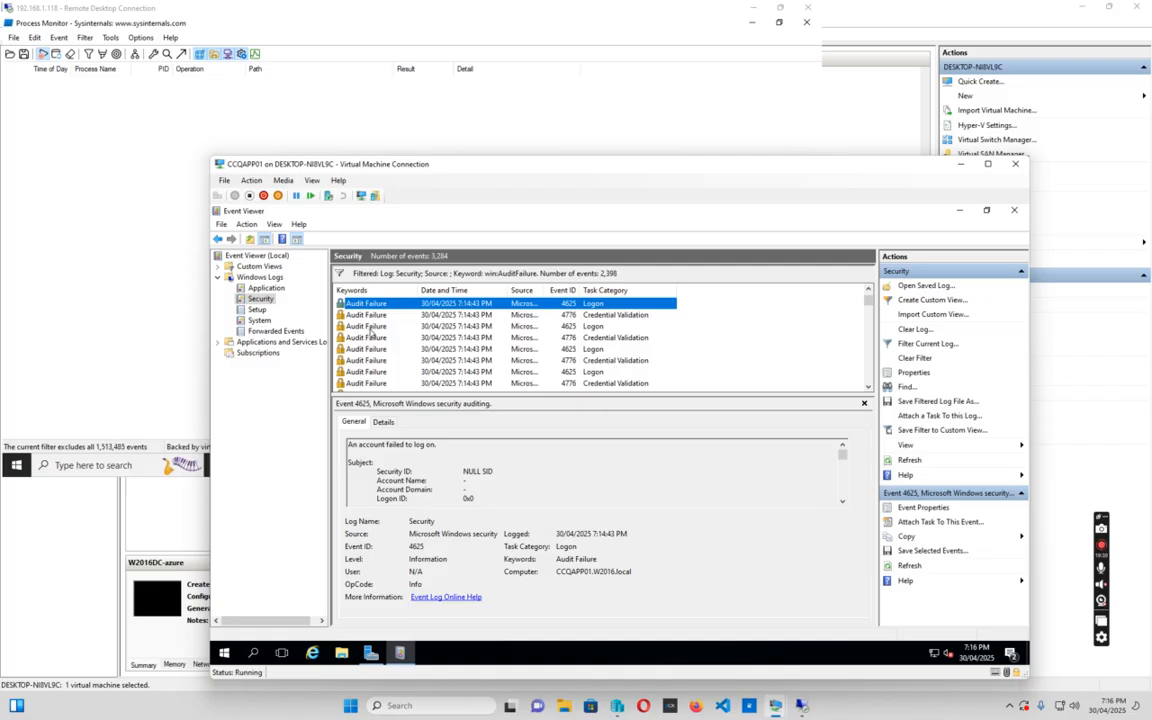
pyautogui.click(371, 330)
pyautogui.scroll(4, 466, 356)
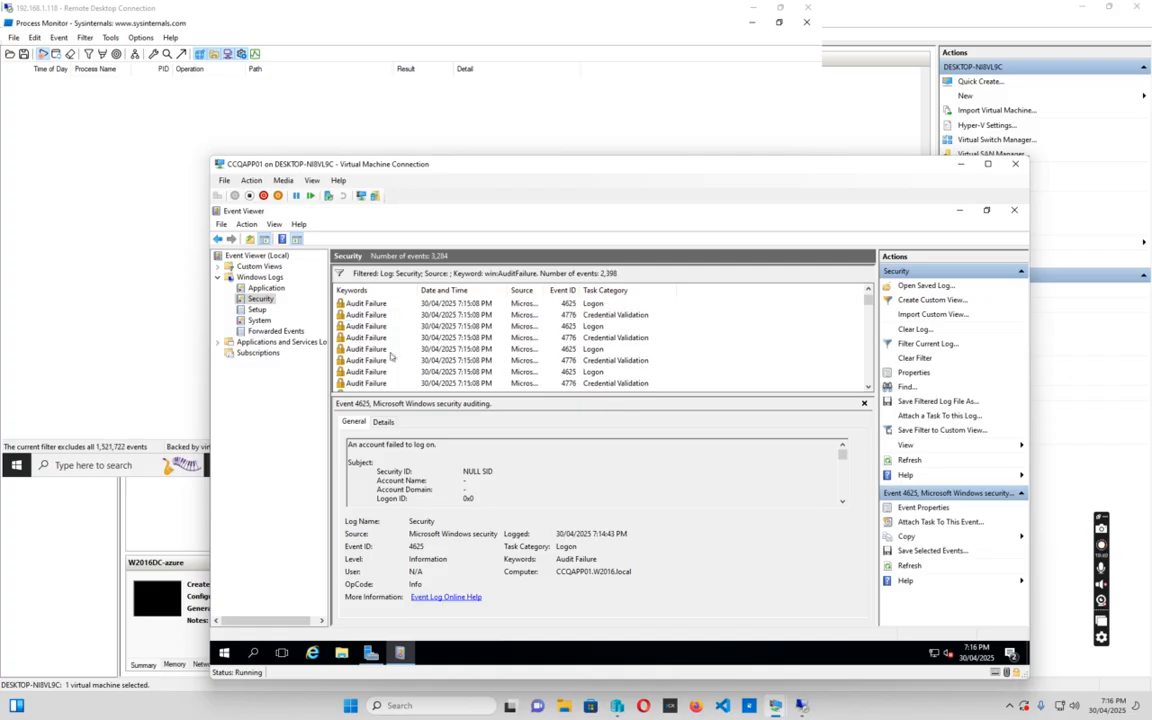
pyautogui.click(257, 309)
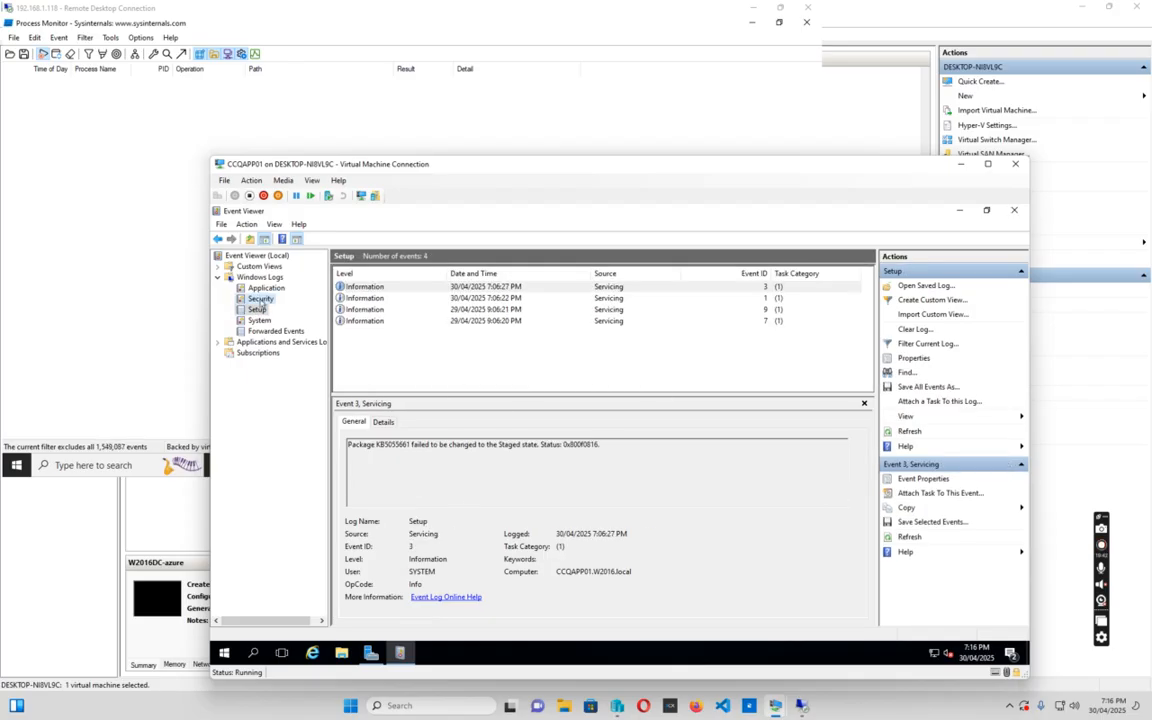
pyautogui.click(260, 299)
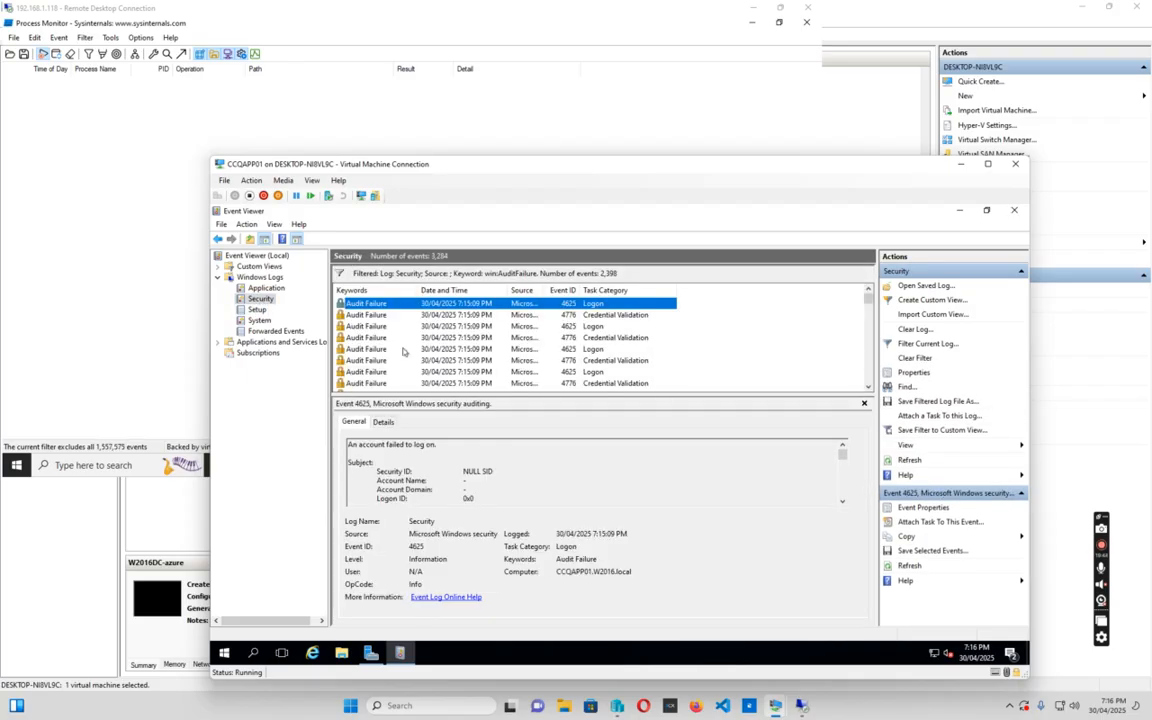
pyautogui.click(257, 309)
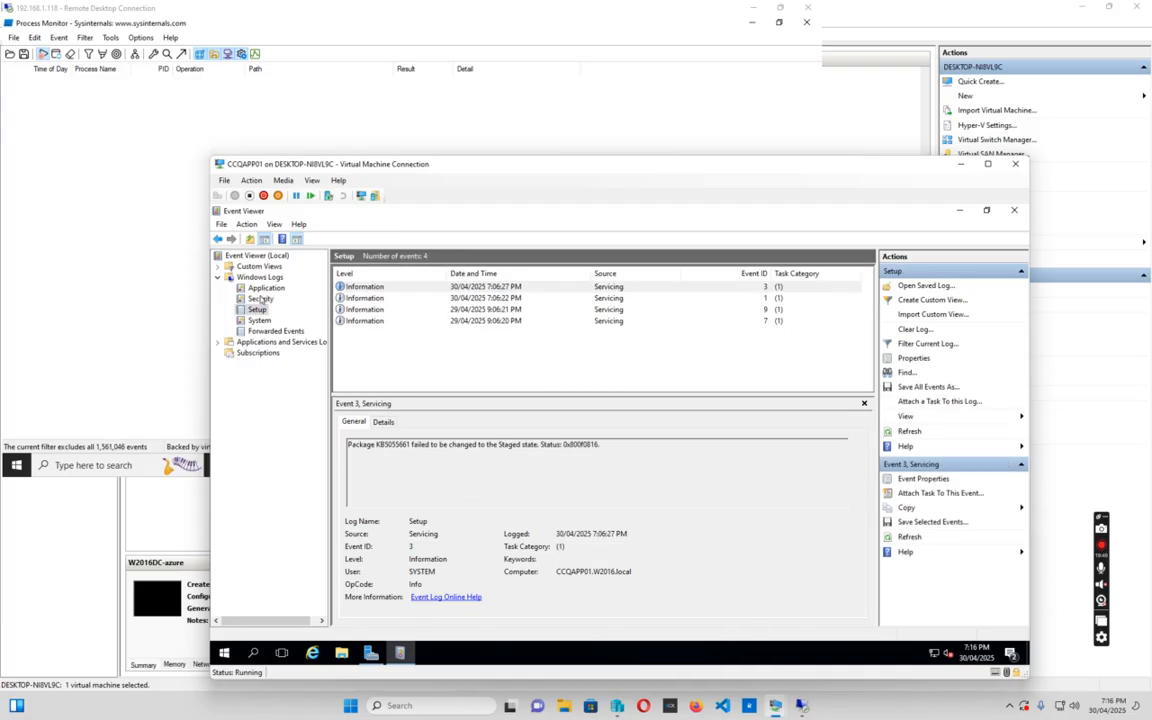
pyautogui.click(260, 299)
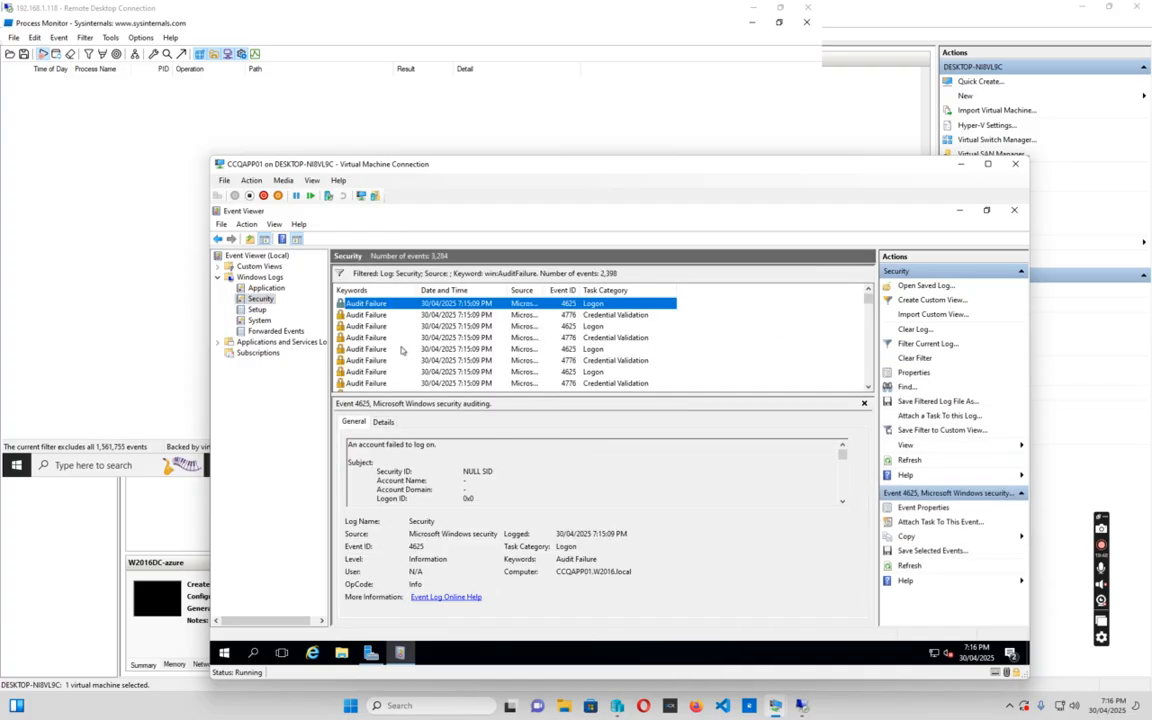
pyautogui.click(365, 327)
pyautogui.scroll(-1, 434, 344)
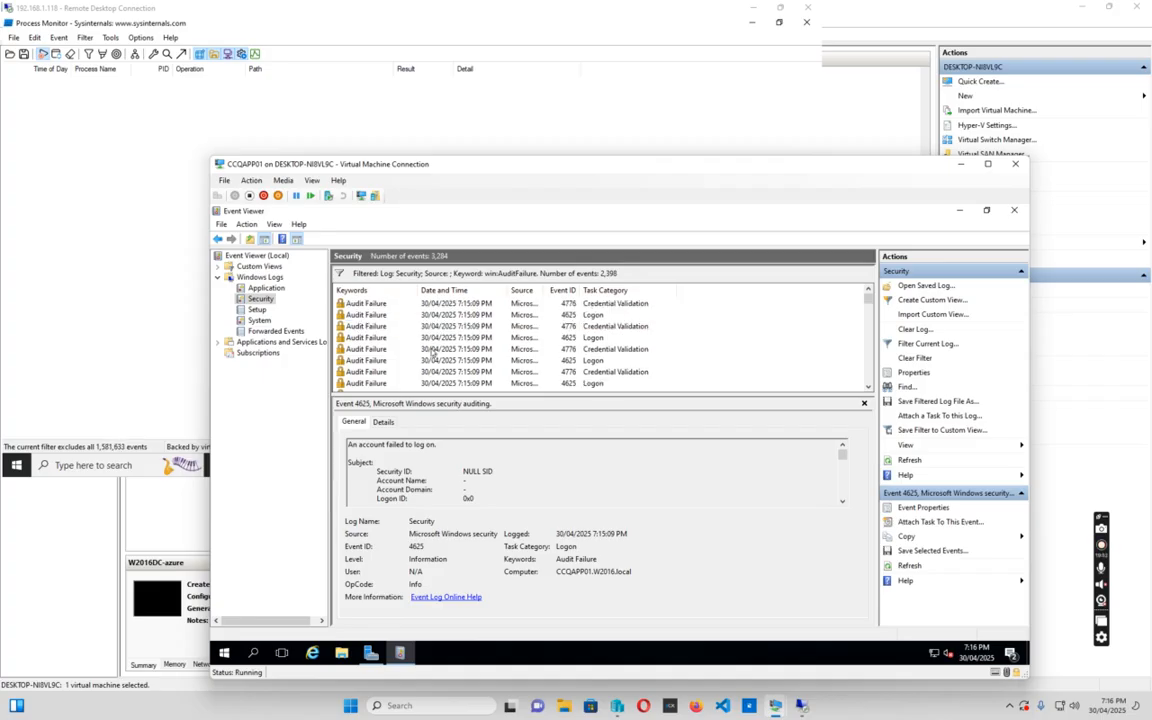
pyautogui.click(86, 150)
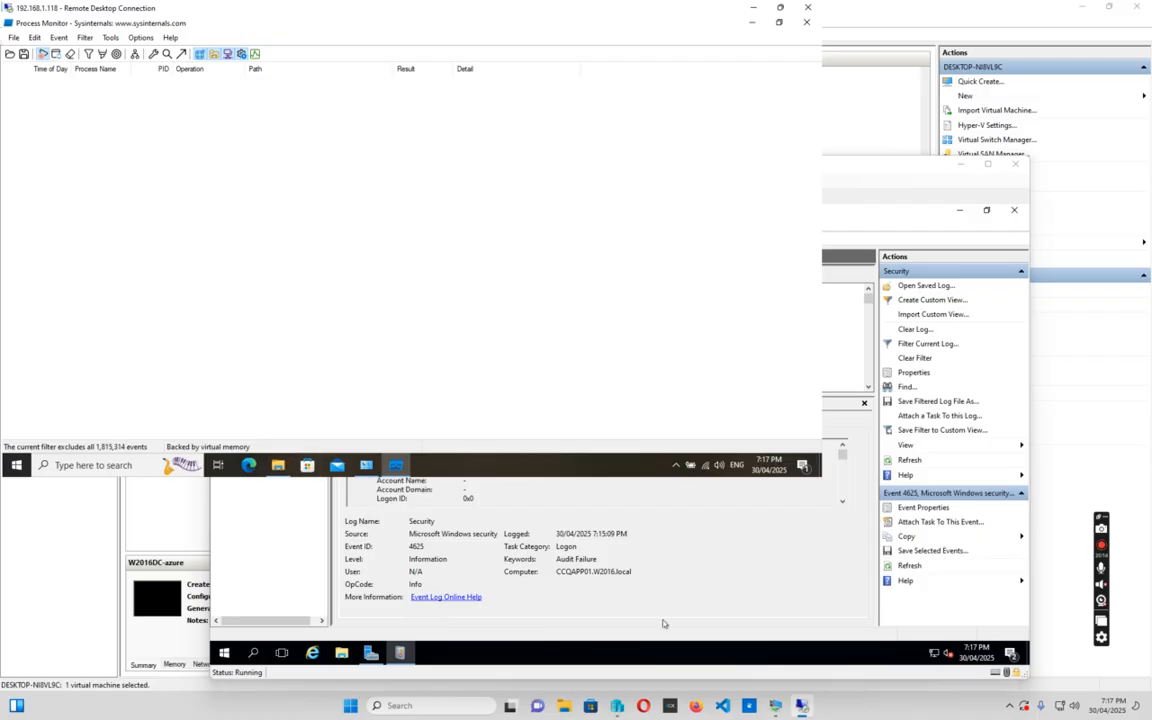
pyautogui.moveTo(775, 703)
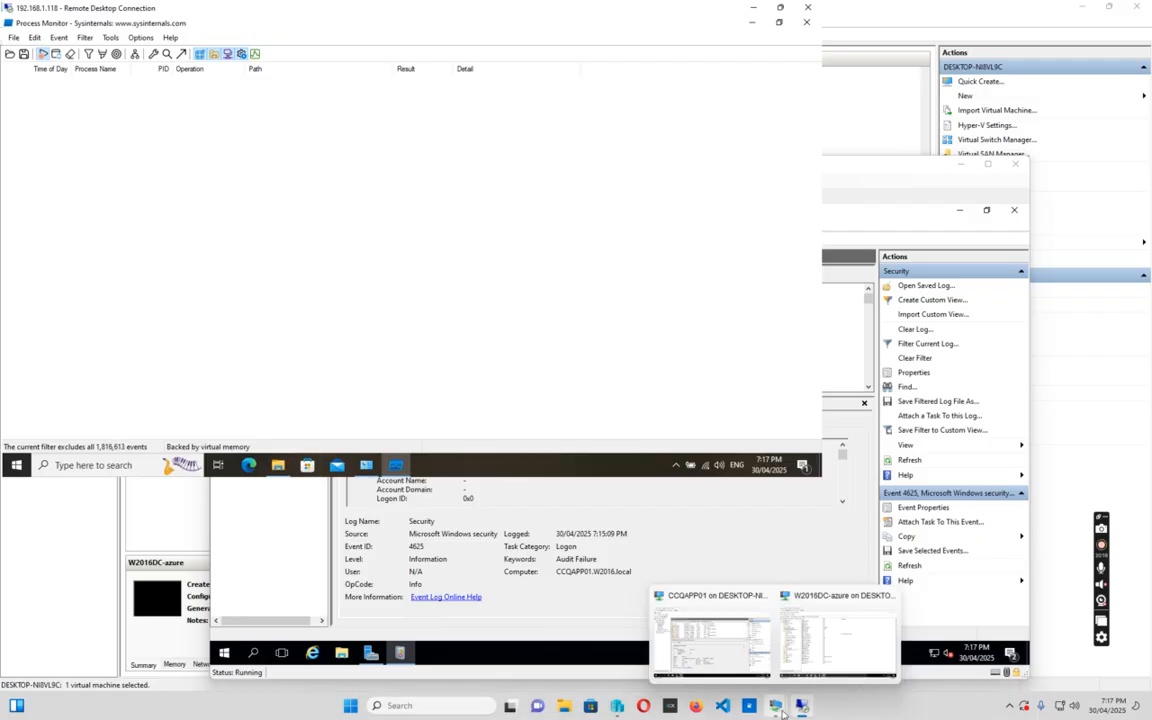
# Reload the Security log's 2,398 audit failures and scroll down to the 7:10:37–7:10:38 PM entries
pyautogui.click(718, 606)
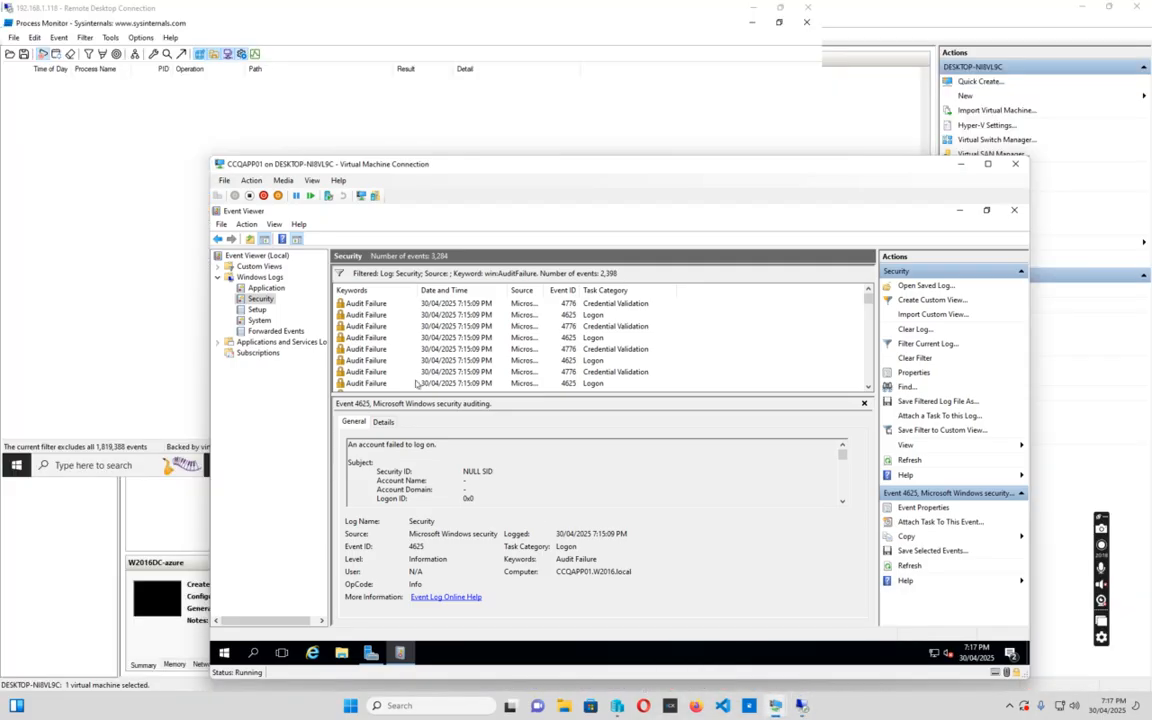
pyautogui.click(401, 330)
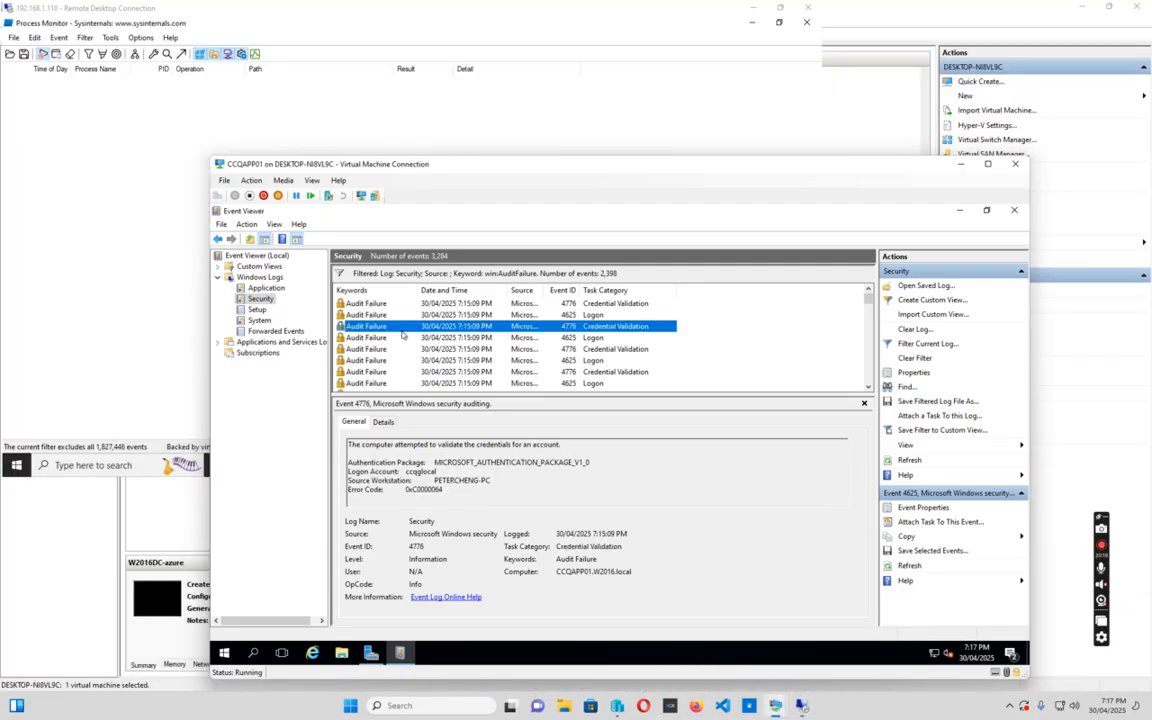
pyautogui.click(258, 310)
pyautogui.click(261, 299)
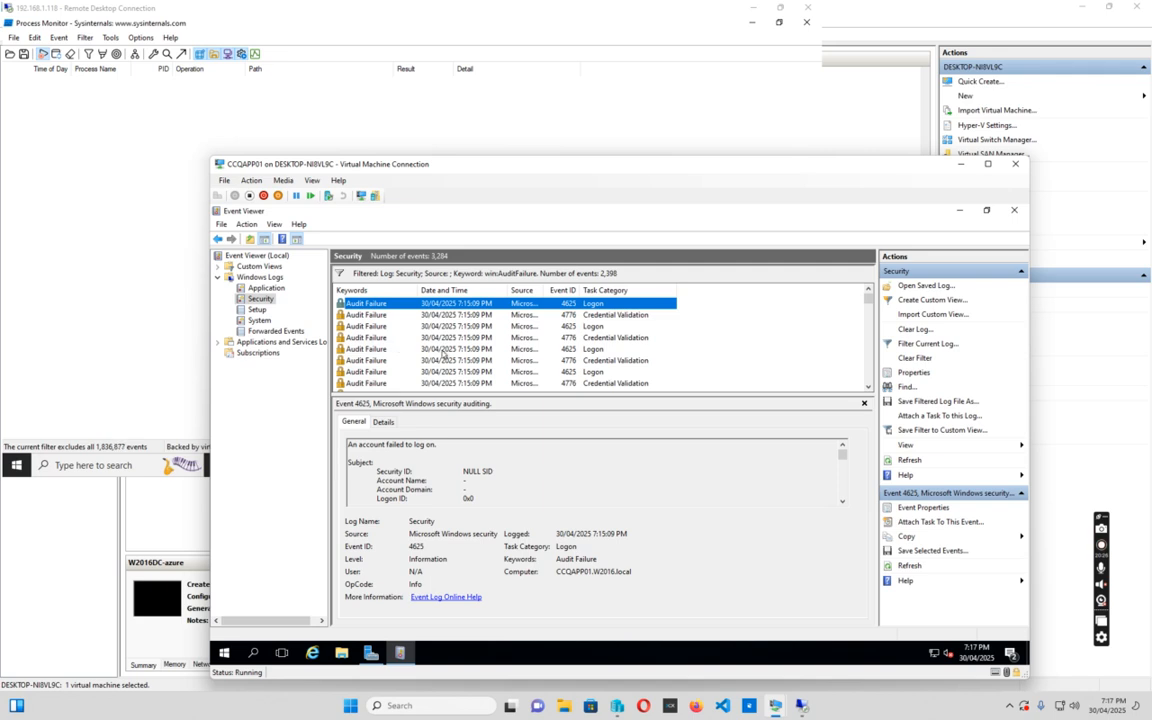
pyautogui.scroll(-1, 443, 352)
pyautogui.scroll(-15, 450, 358)
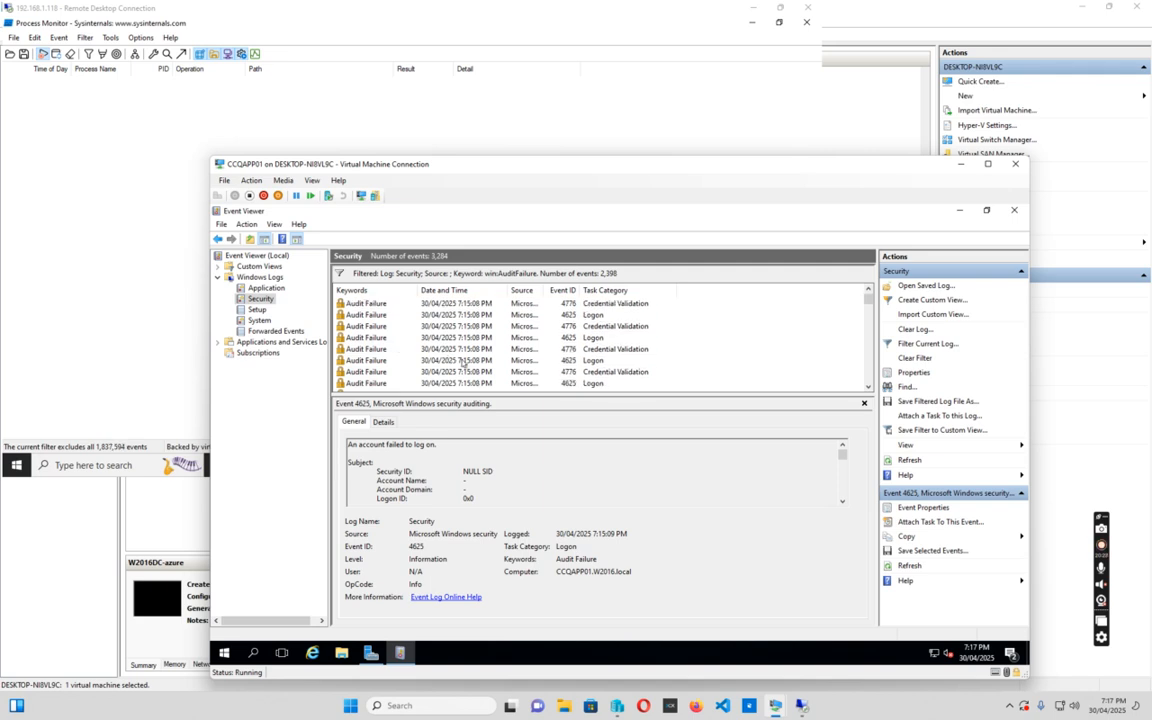
pyautogui.scroll(-10, 463, 362)
pyautogui.scroll(-5, 475, 372)
pyautogui.scroll(-6, 474, 373)
pyautogui.scroll(-1, 466, 373)
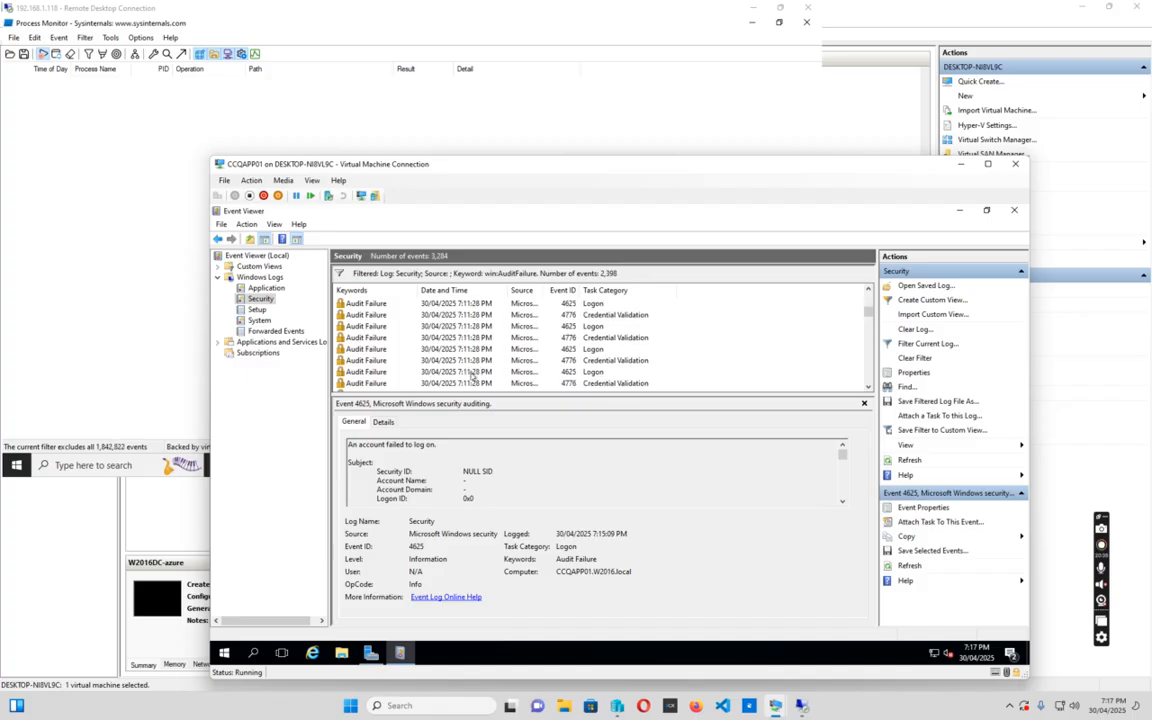
pyautogui.scroll(-2, 473, 375)
pyautogui.scroll(-3, 469, 377)
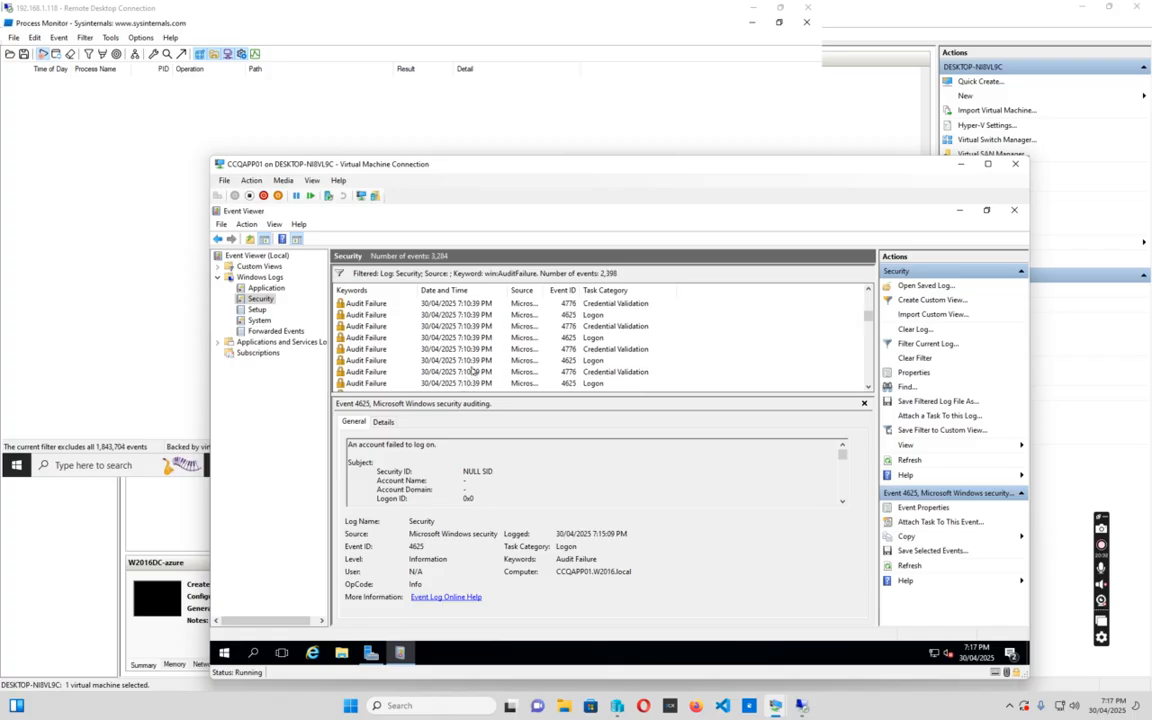
pyautogui.scroll(-5, 508, 365)
# Read the 7:10:37 PM 4625 event: source 192.168.1.118, NtLmSsp logon process, NTLM authentication package
pyautogui.click(497, 373)
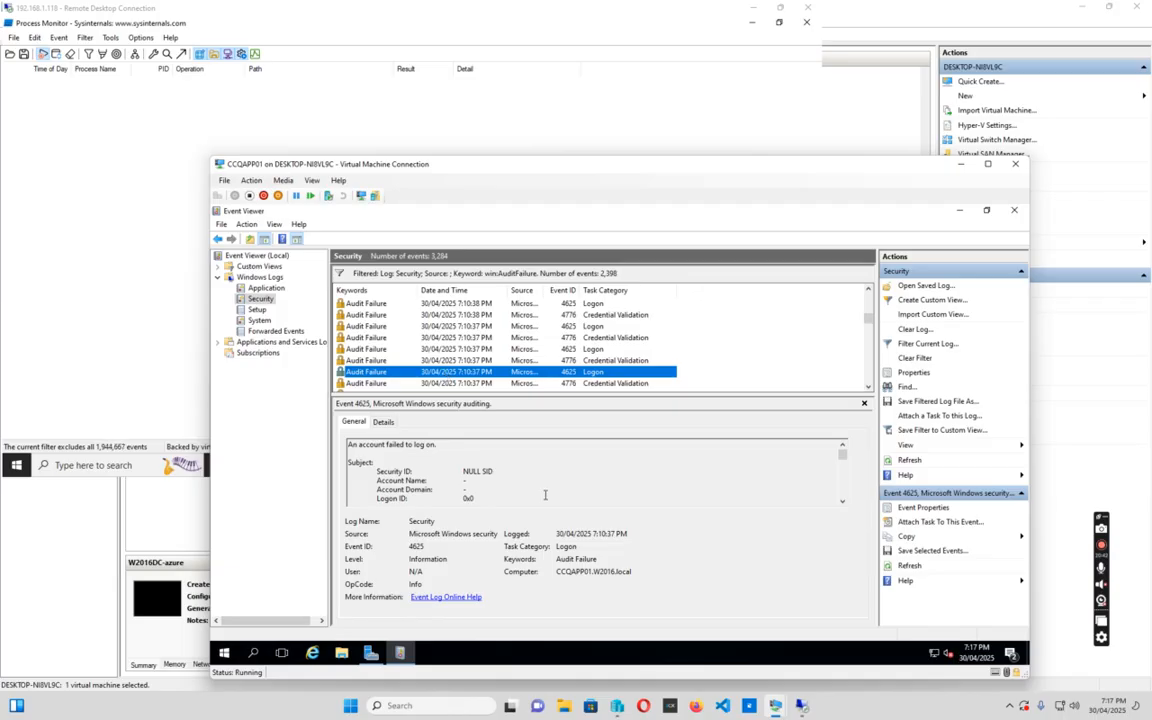
pyautogui.click(557, 476)
pyautogui.scroll(-7, 558, 473)
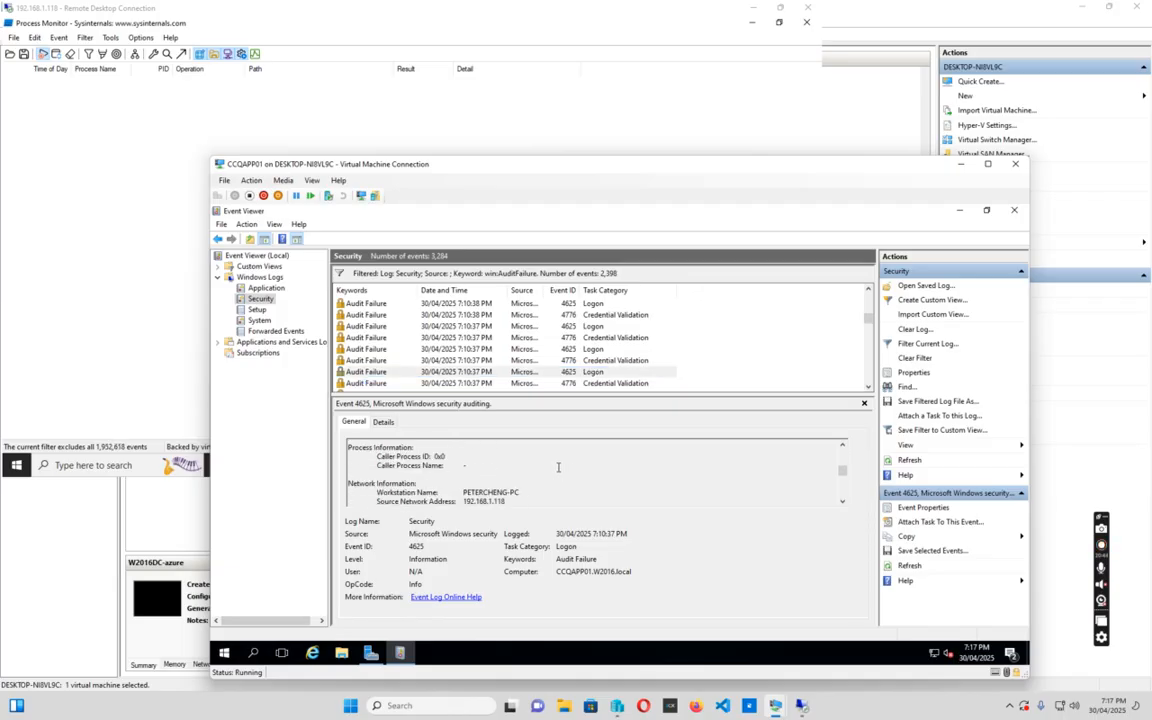
pyautogui.scroll(-6, 558, 473)
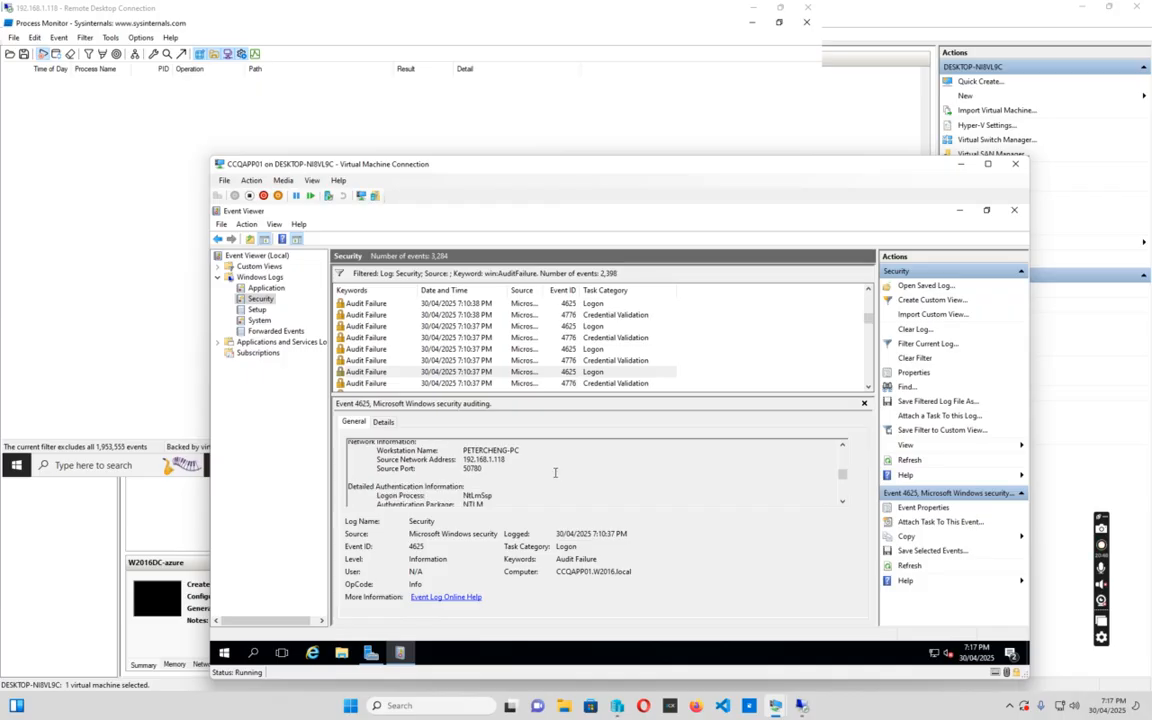
pyautogui.scroll(-2, 579, 472)
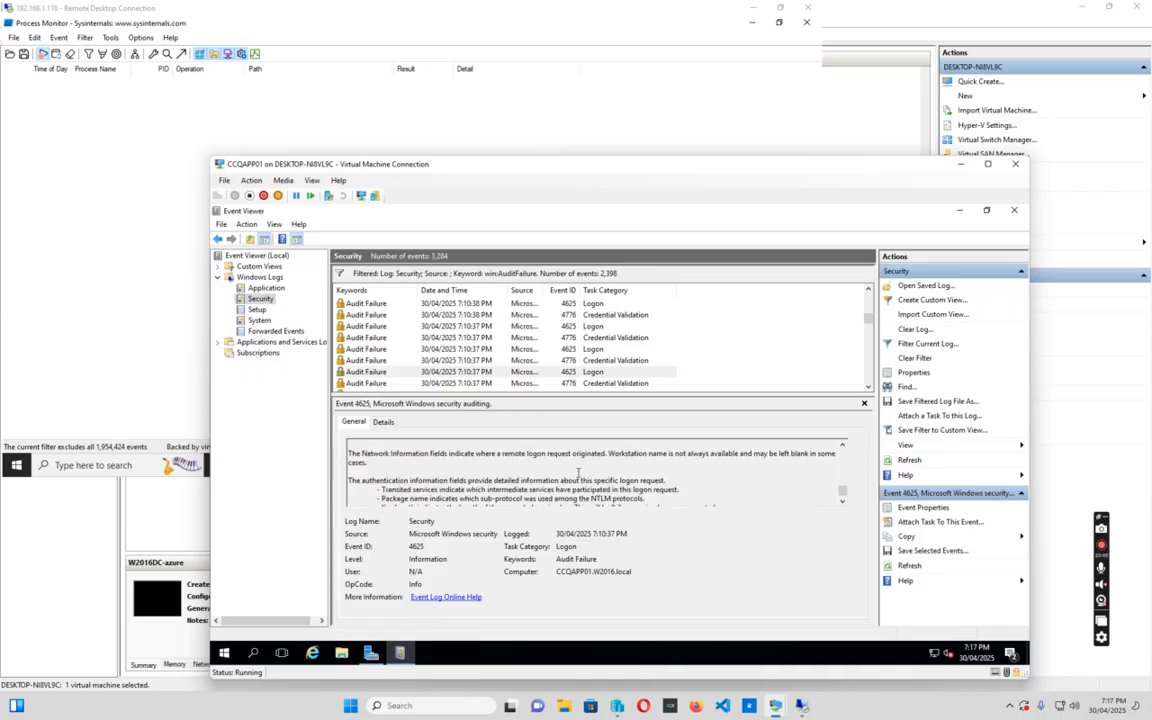
pyautogui.scroll(-1, 578, 473)
pyautogui.scroll(5, 576, 472)
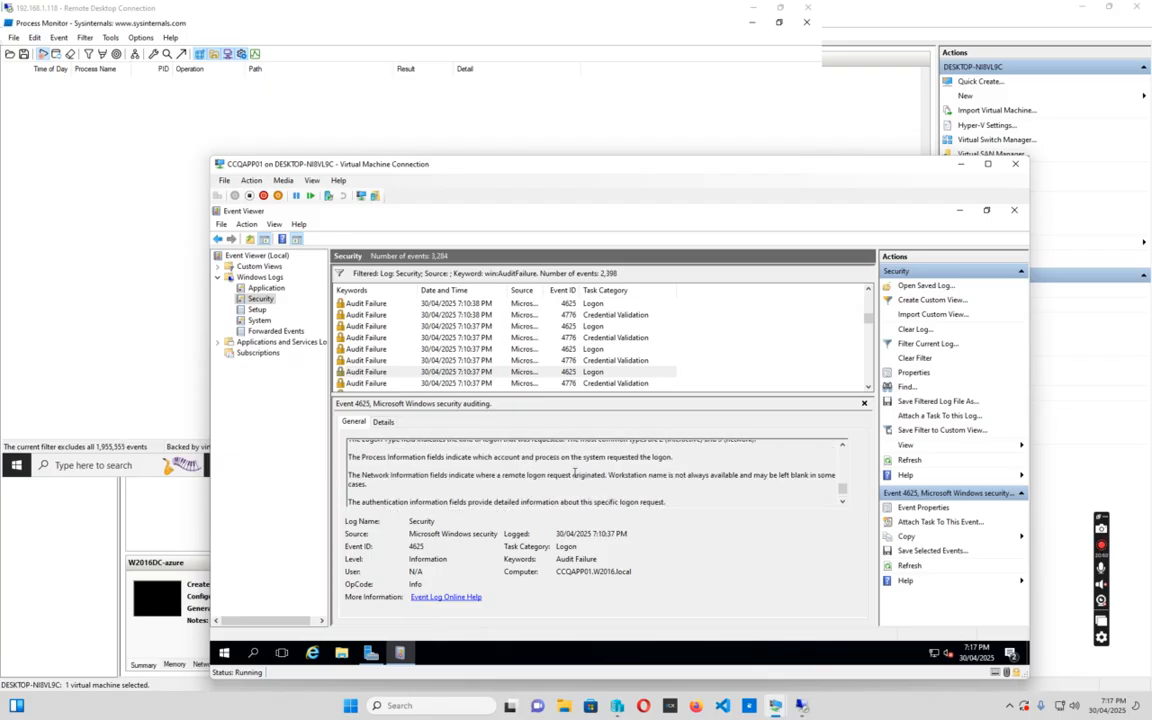
pyautogui.scroll(1, 576, 472)
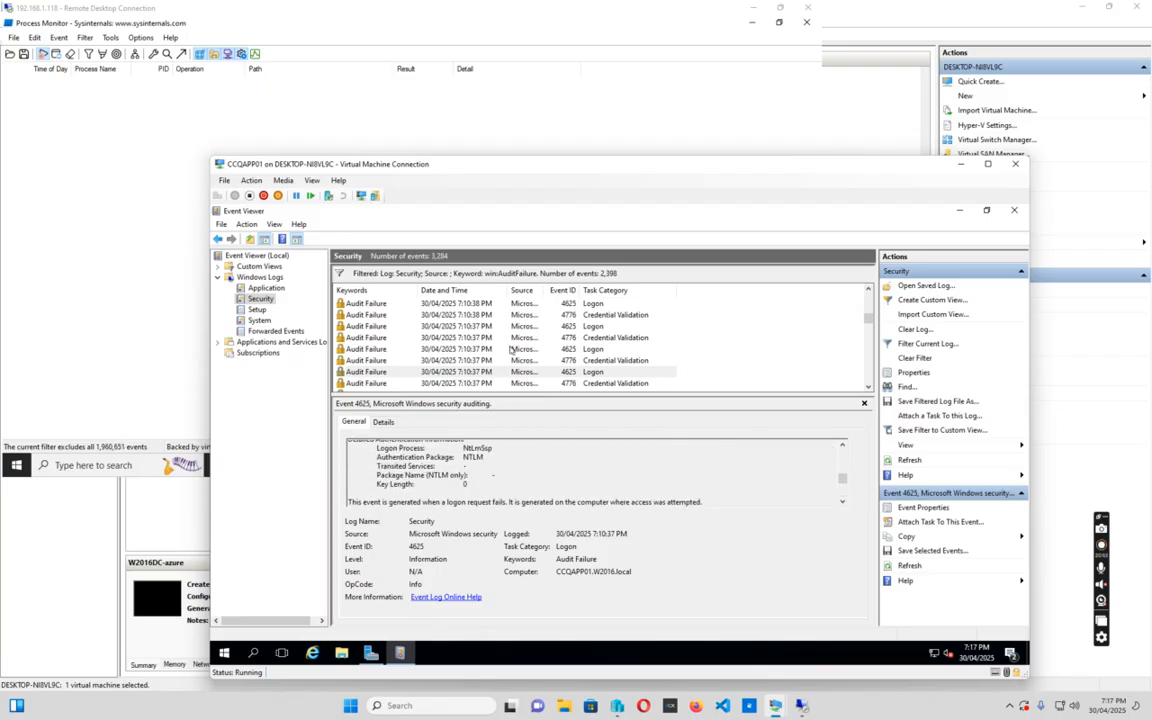